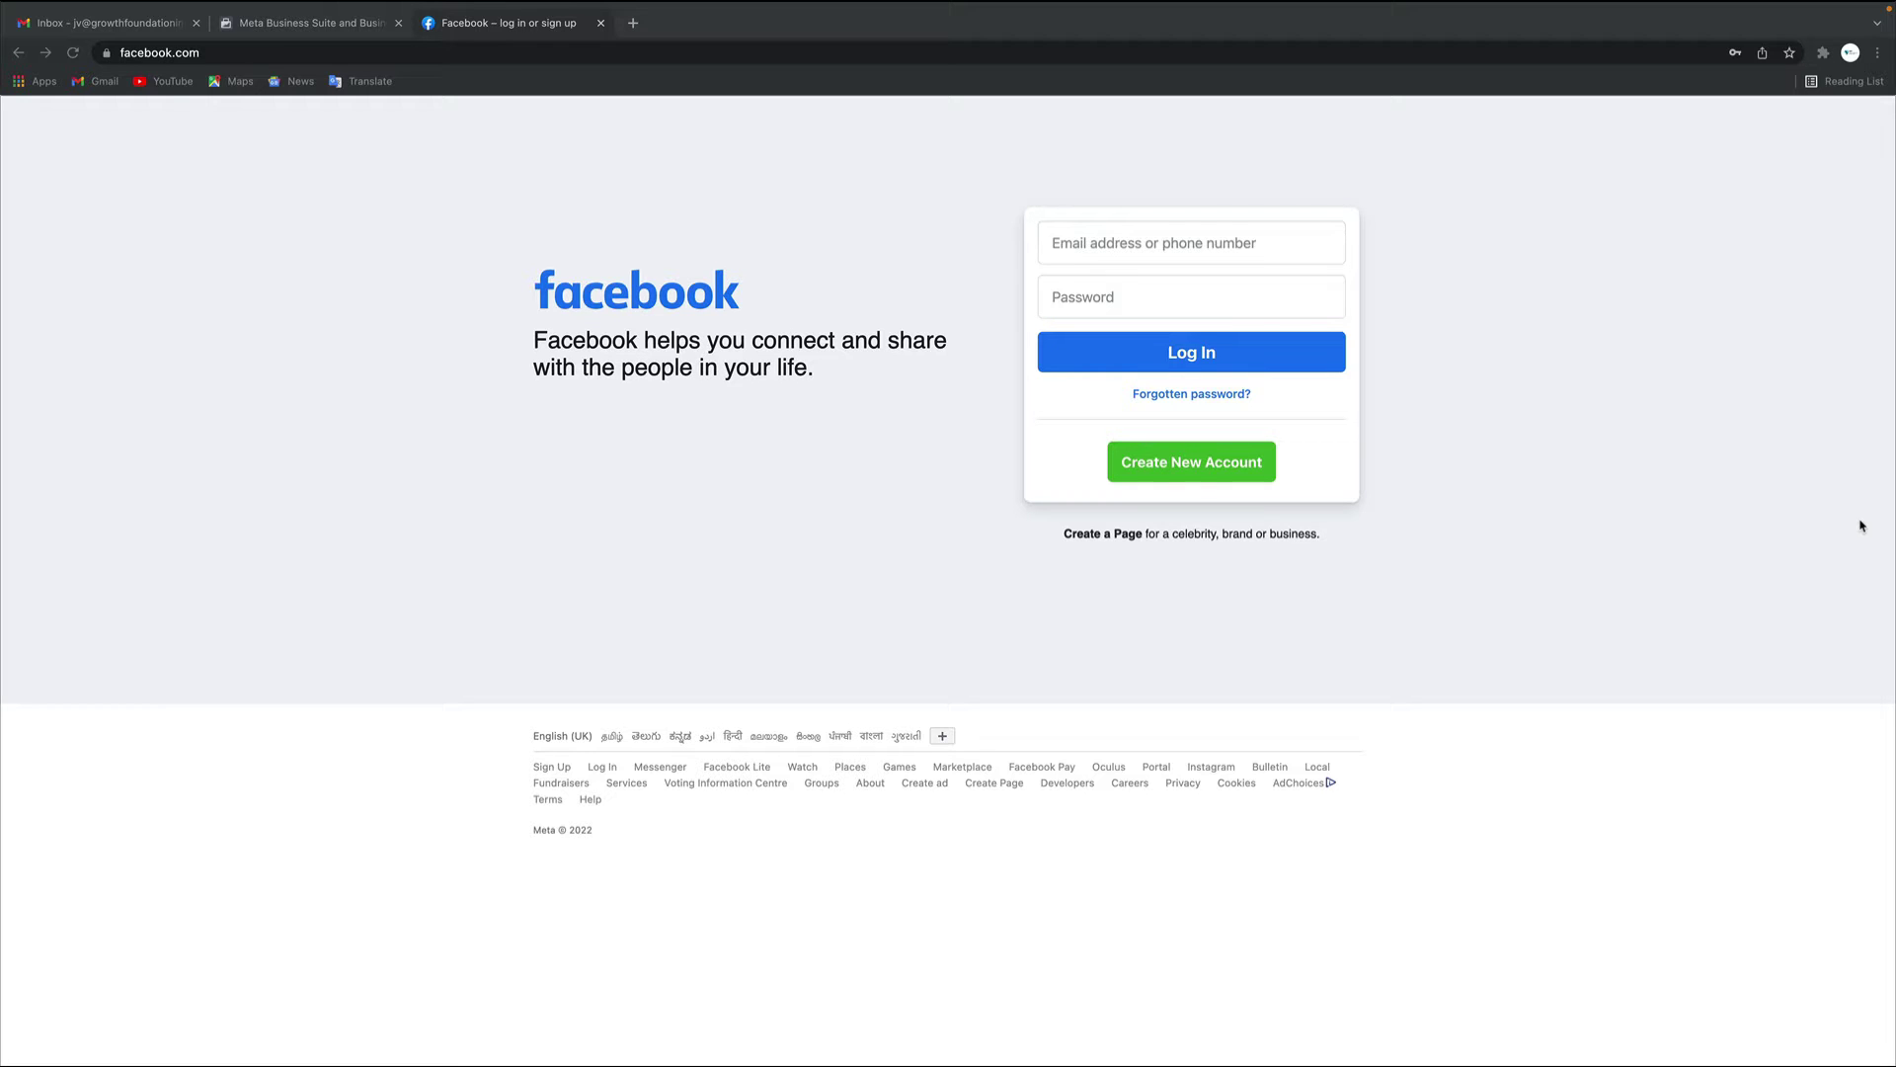
Submit the Facebook Sign Up form for a new account and decline saving the password
left_click(1203, 474)
left_click(1203, 476)
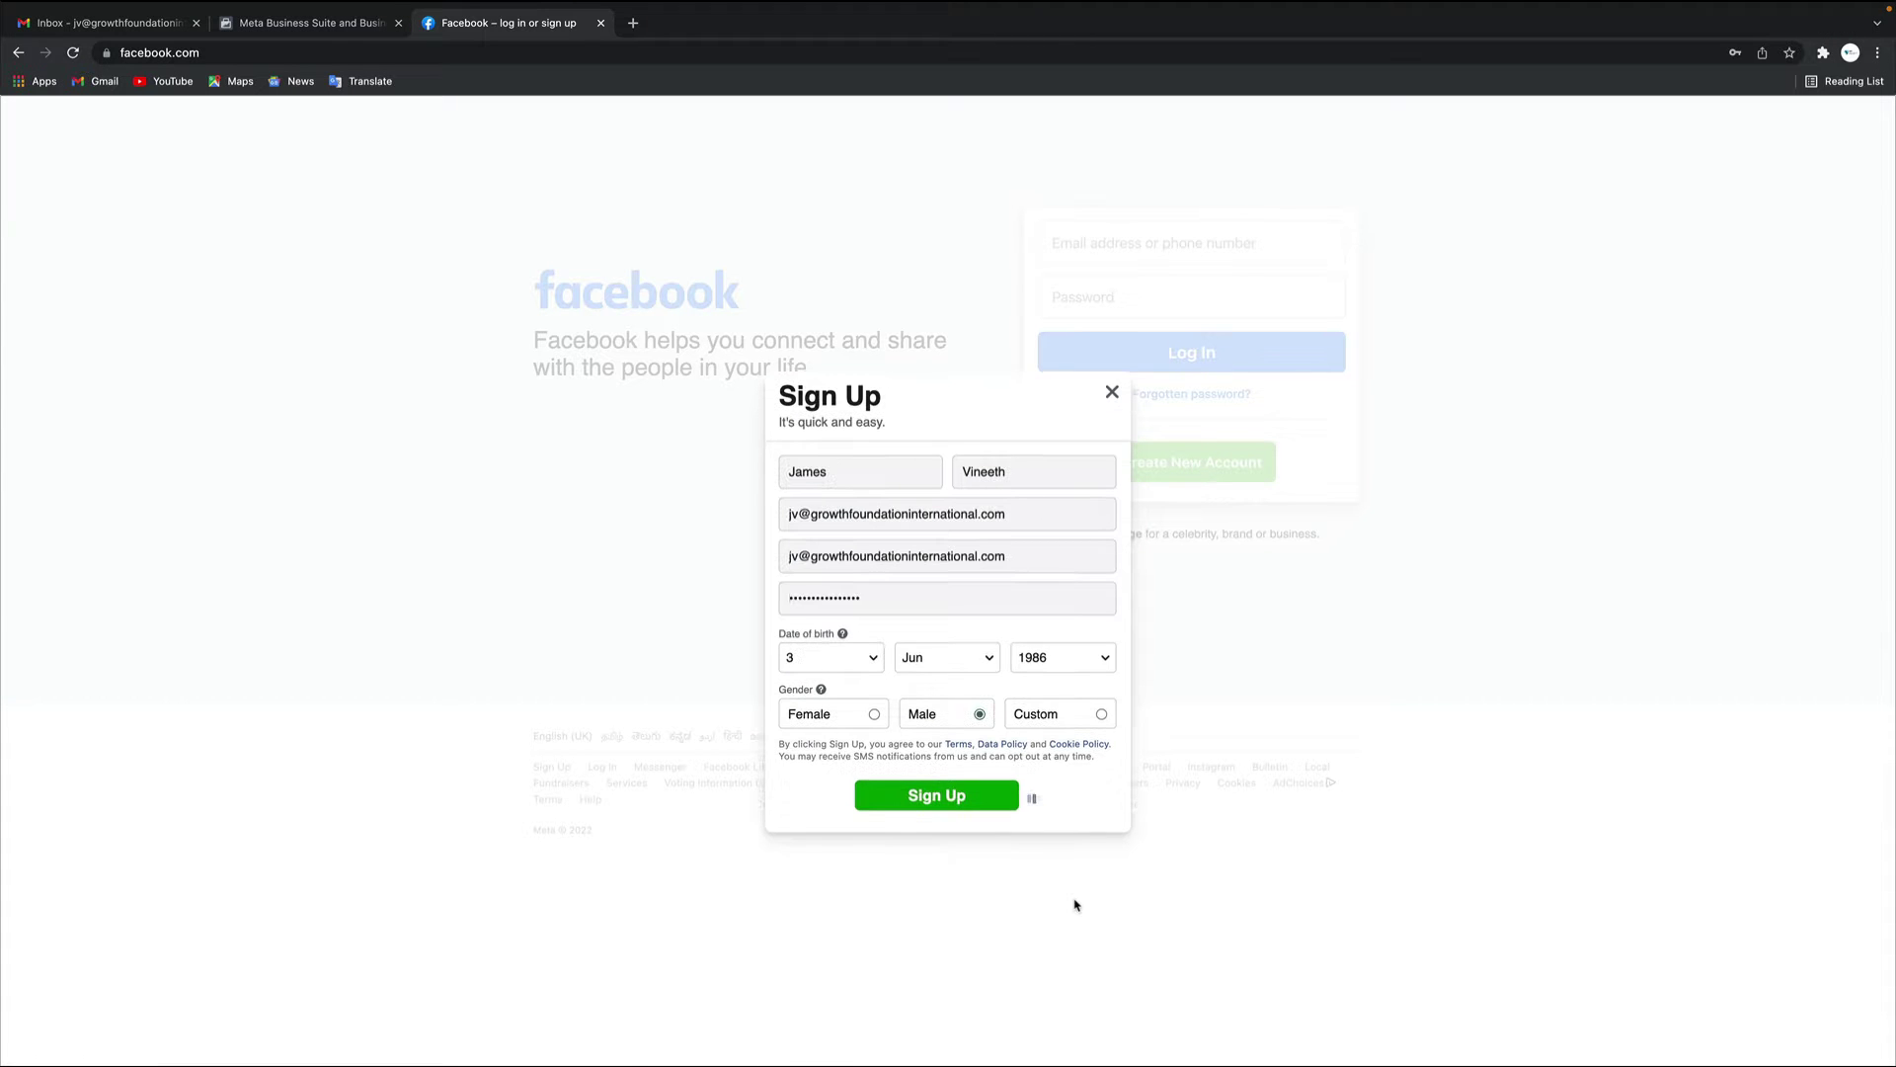
left_click(1027, 795)
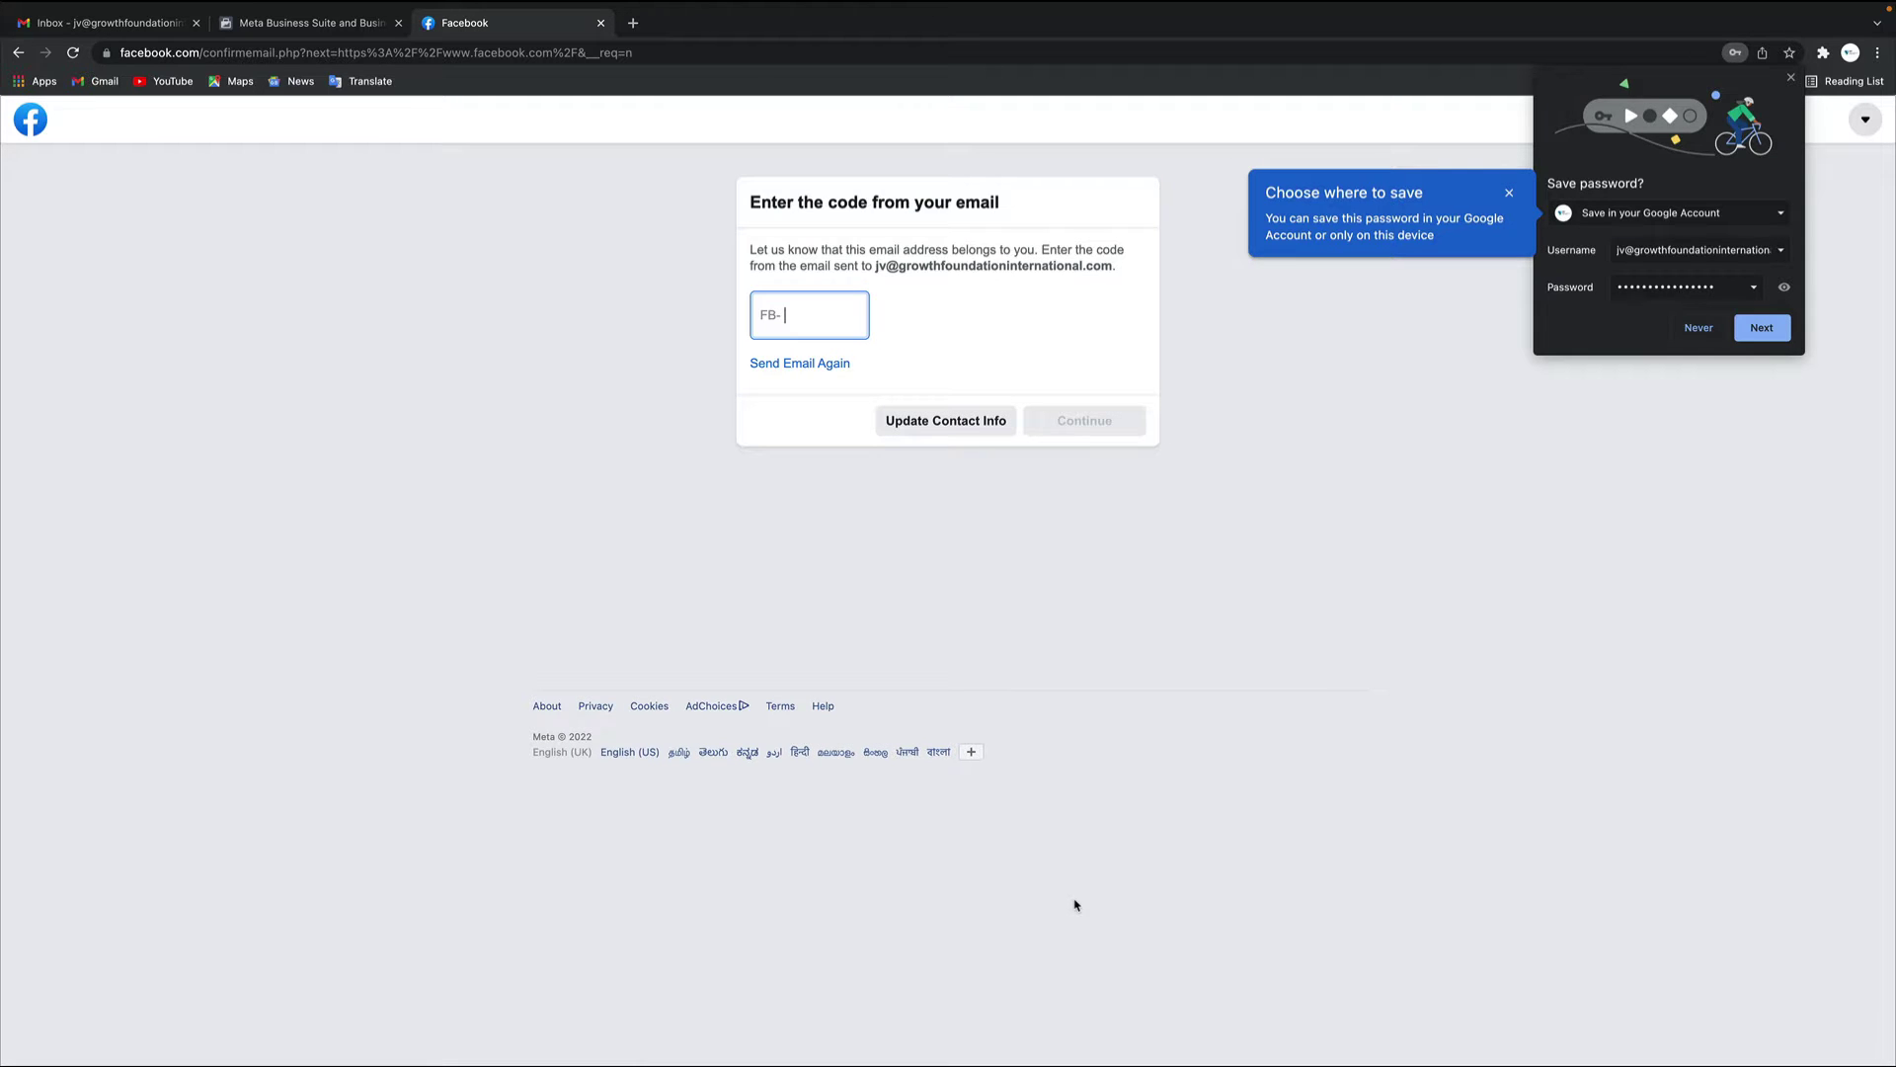
left_click(1697, 328)
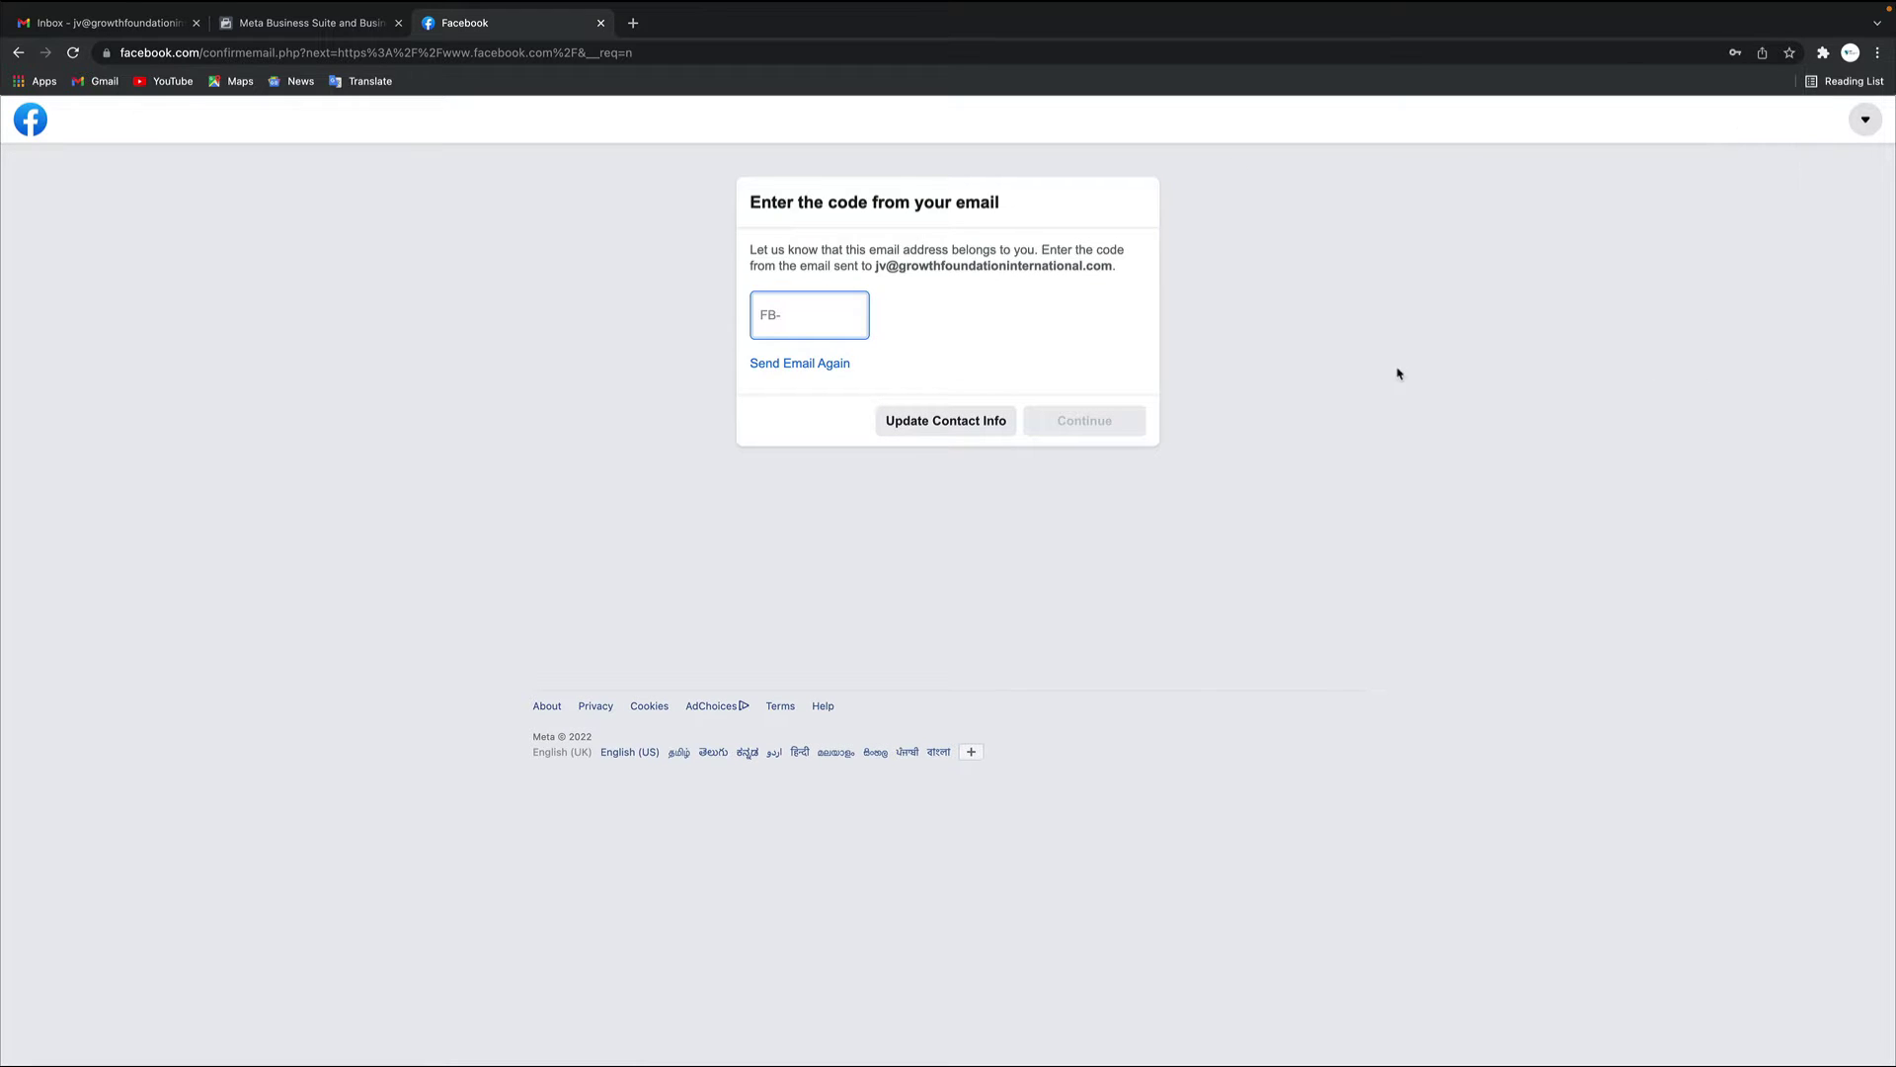
left_click(135, 22)
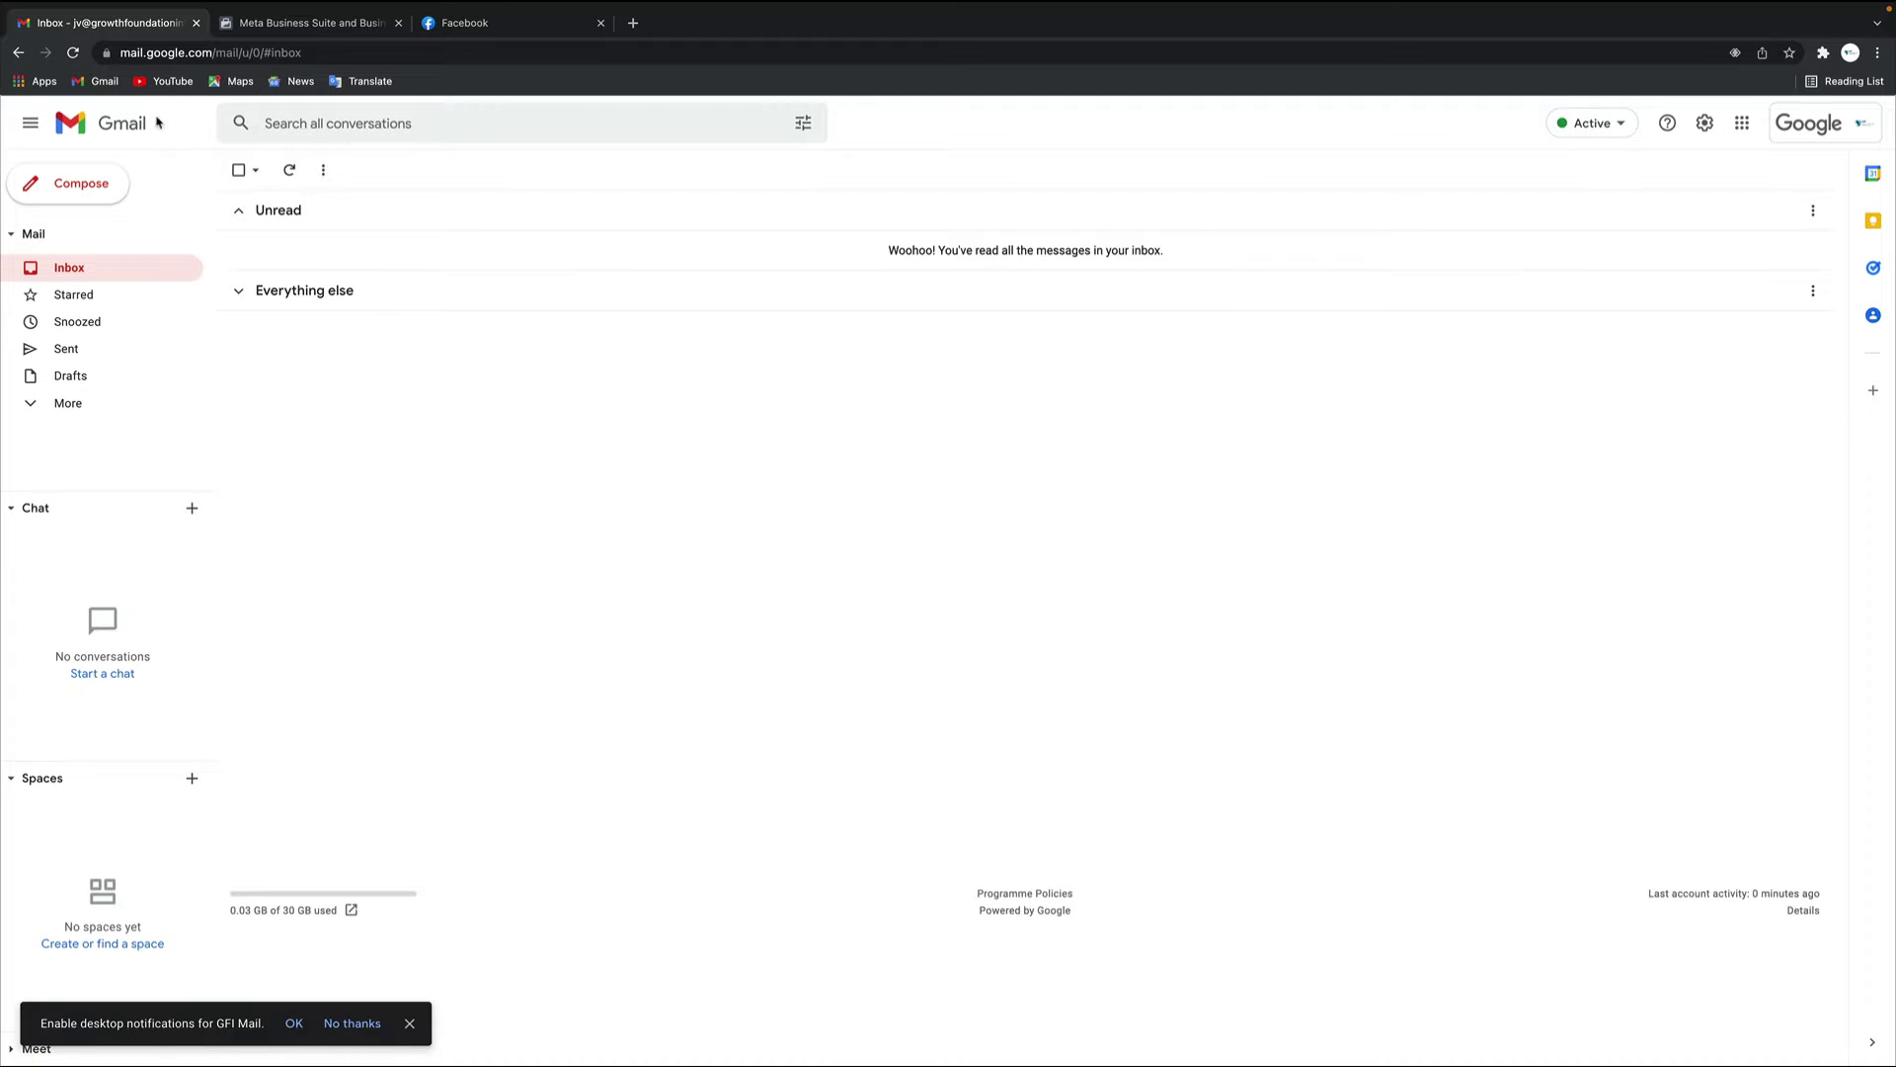
Open Facebook's confirmation email and select the code's digits
left_click(582, 252)
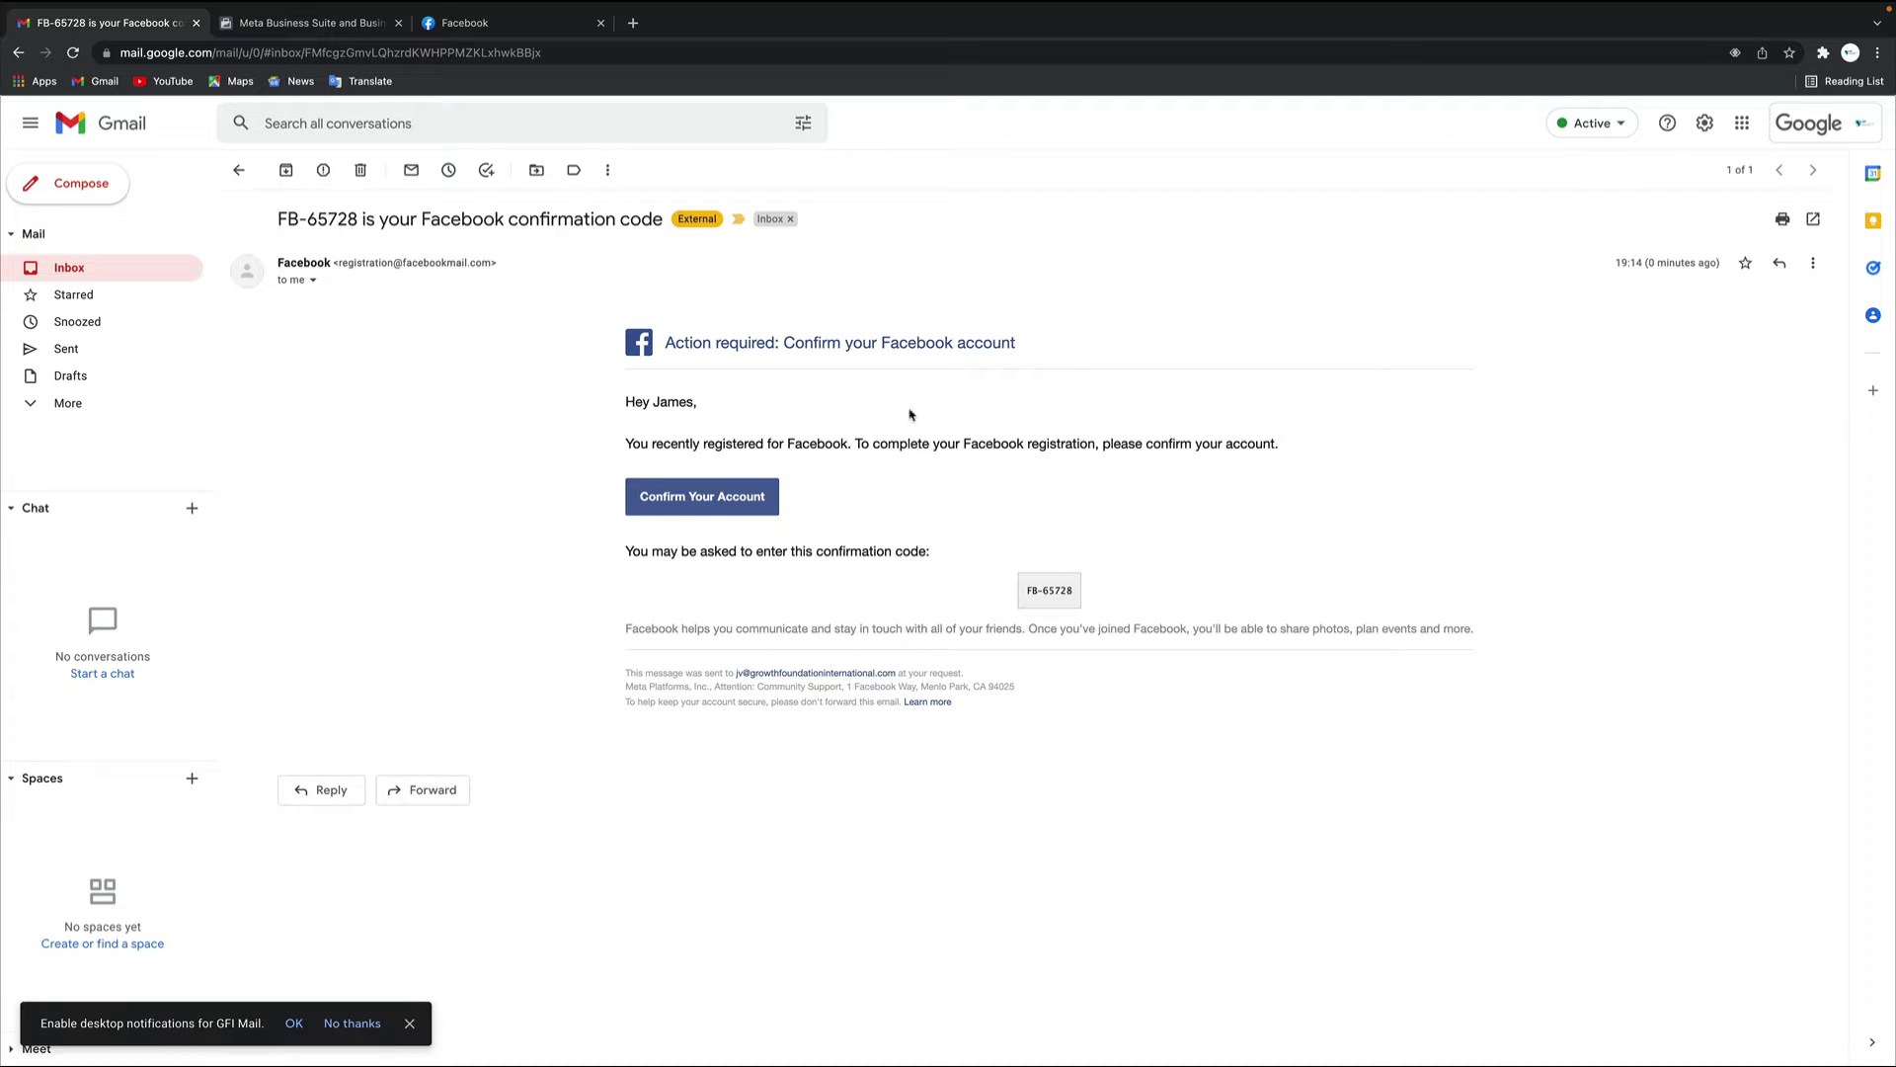
double_click(1045, 590)
key("super+c")
Paste the emailed confirmation code into Facebook, submit it and acknowledge the confirmation notice
left_click(484, 23)
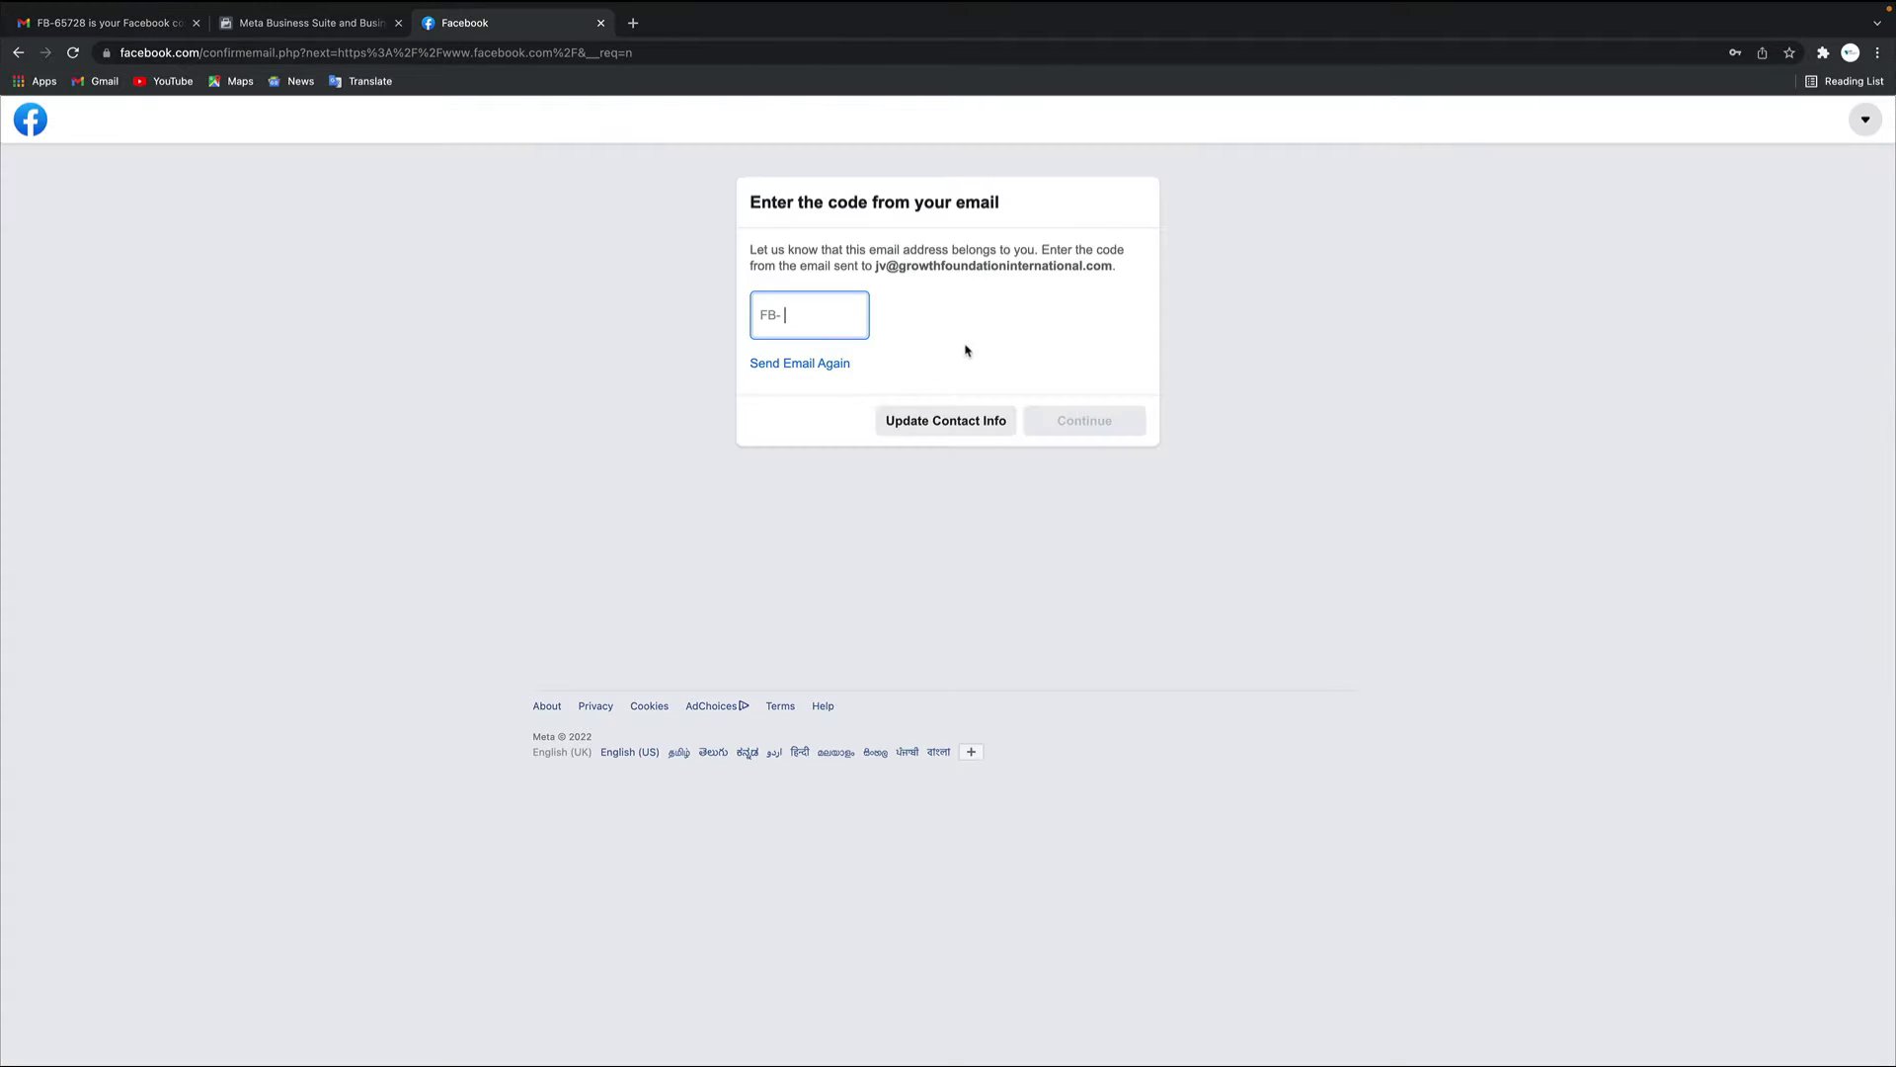
key("super+v")
left_click(1119, 425)
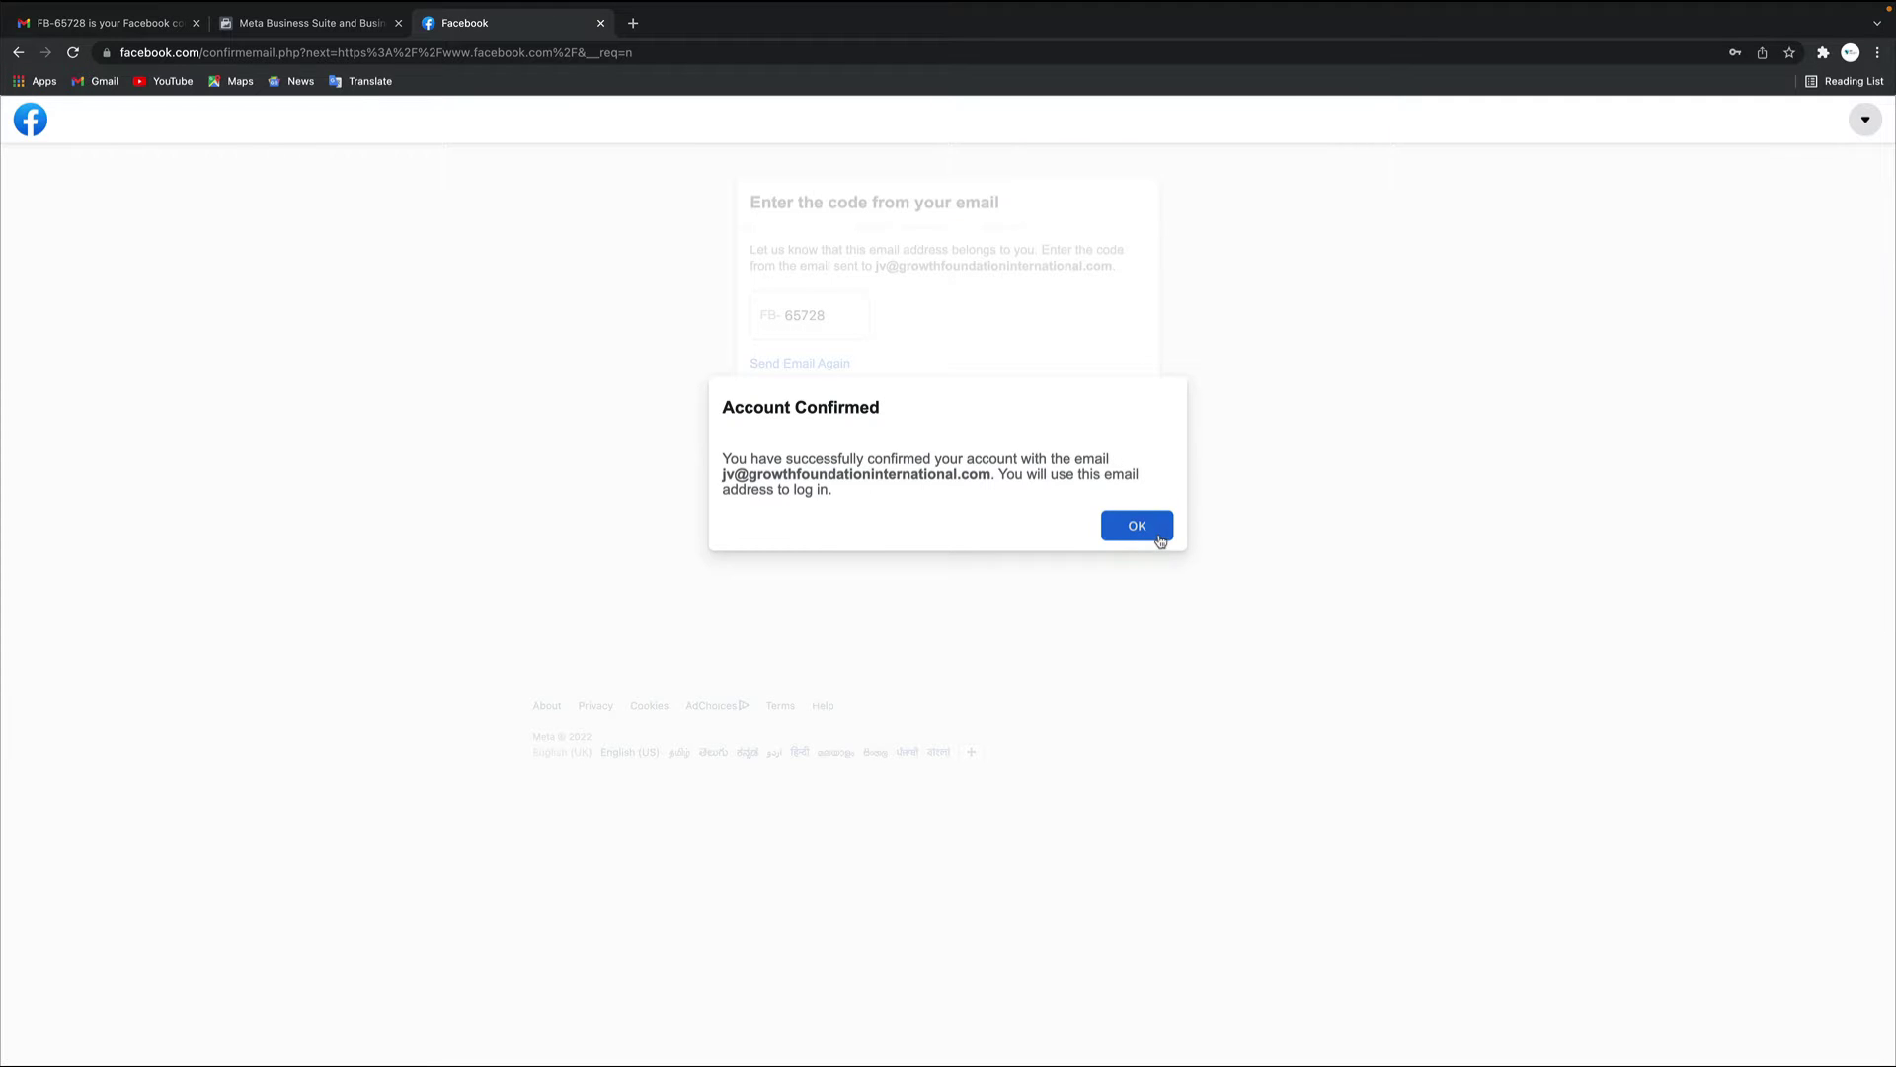
left_click(1159, 540)
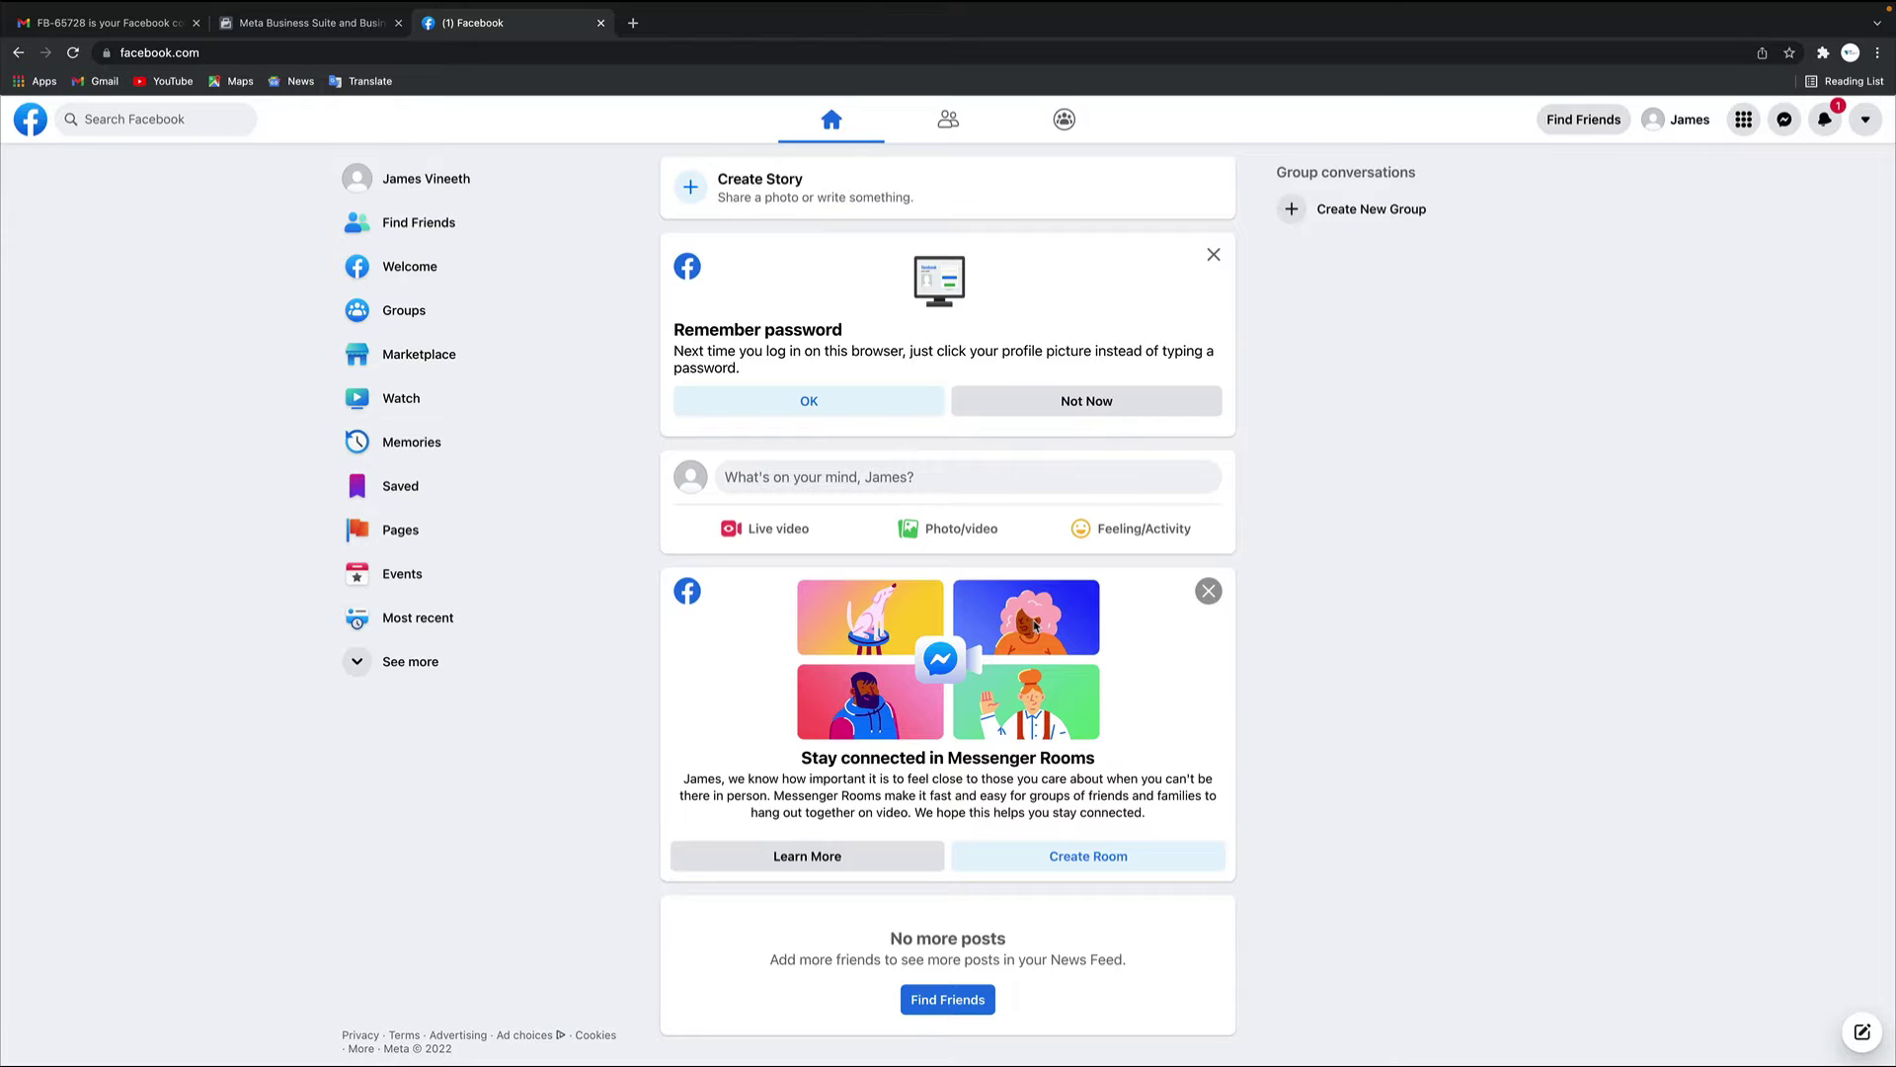
Start a new Page named 'GFI Business Page' in the Business centre category
left_click(398, 535)
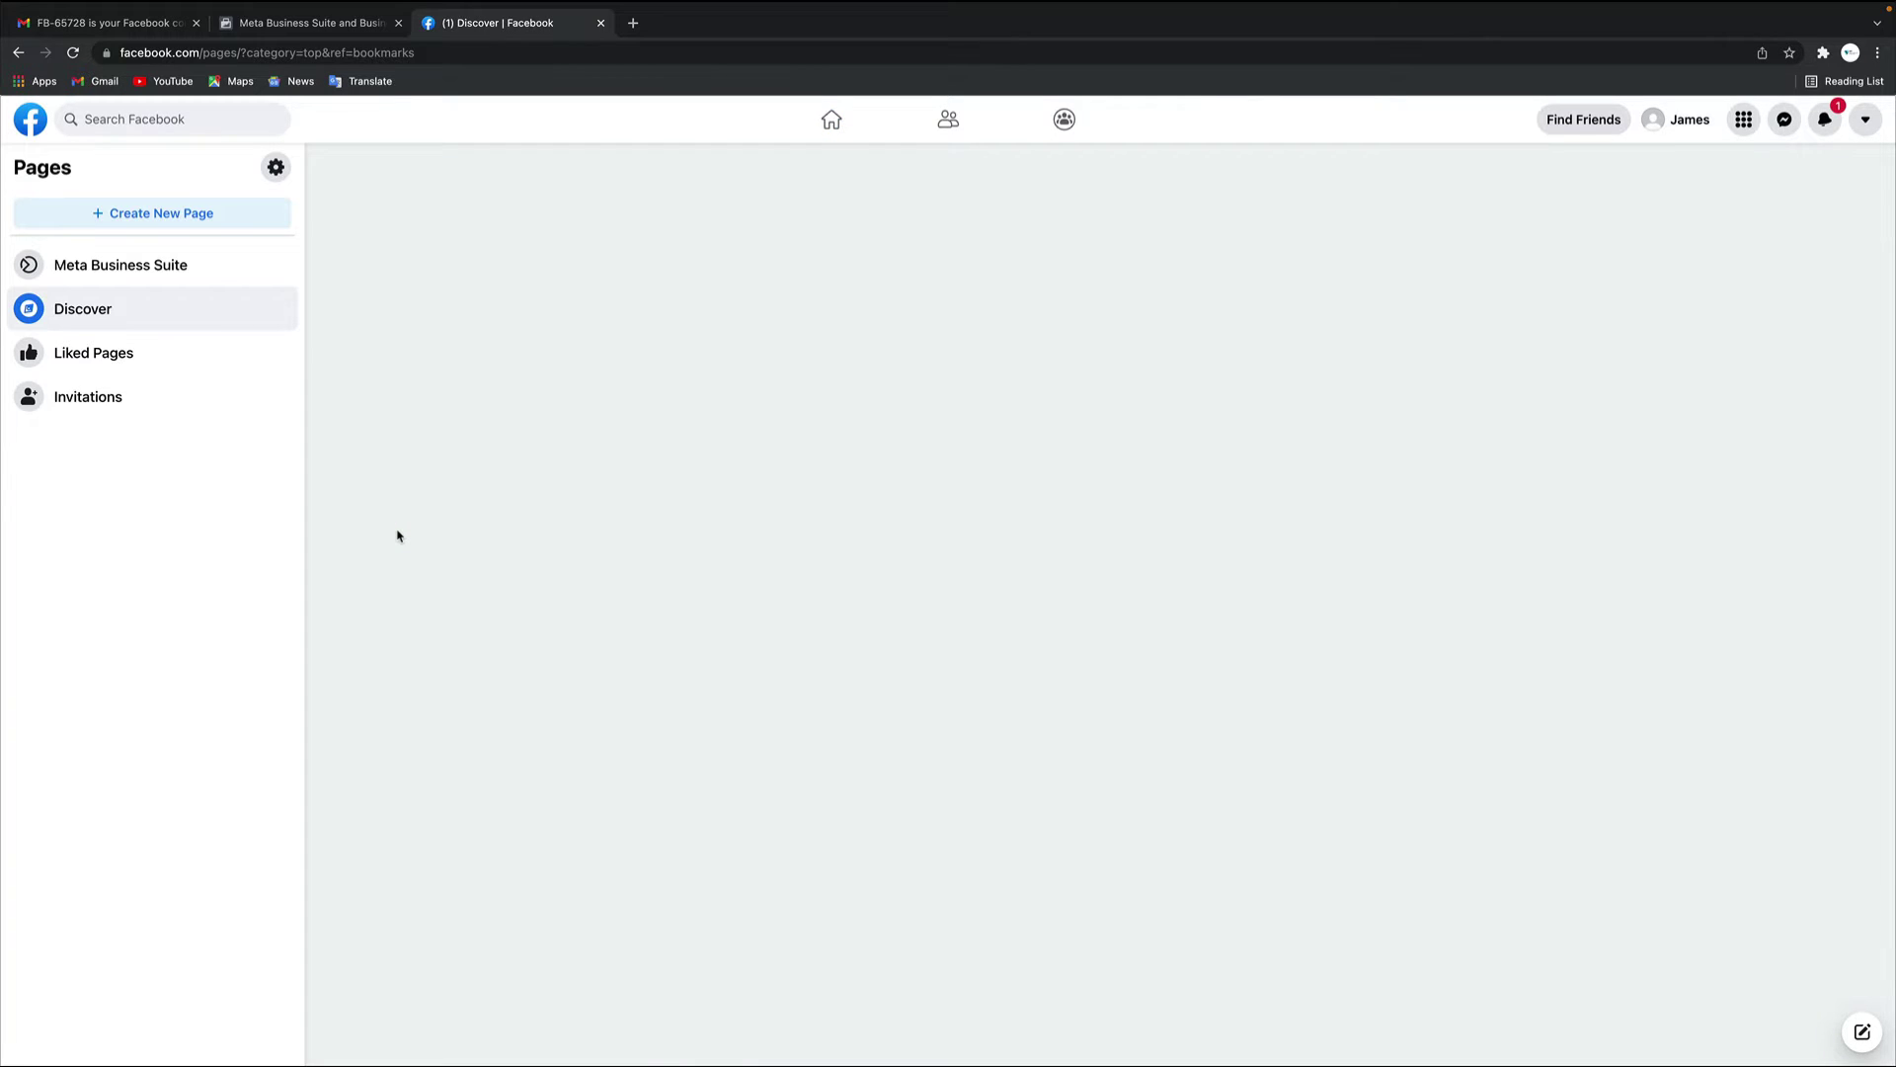
left_click(143, 215)
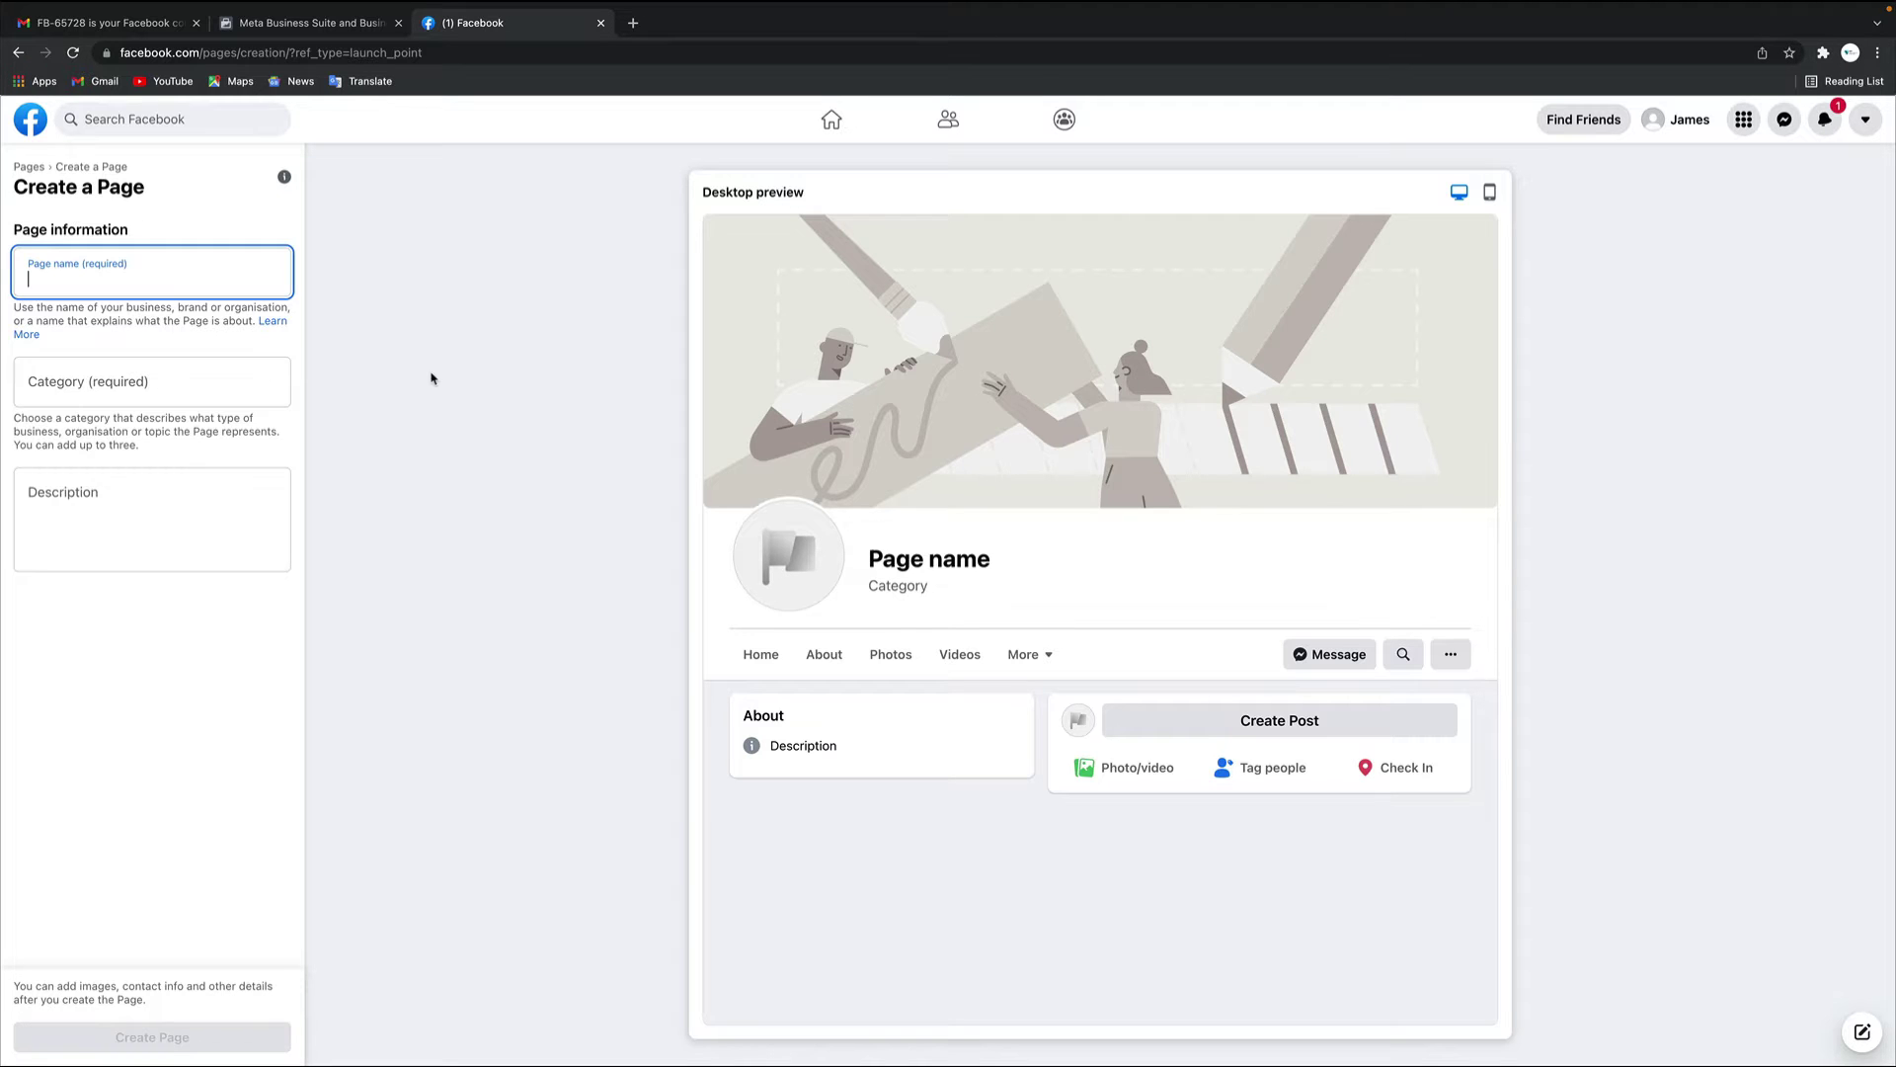
type("GFI")
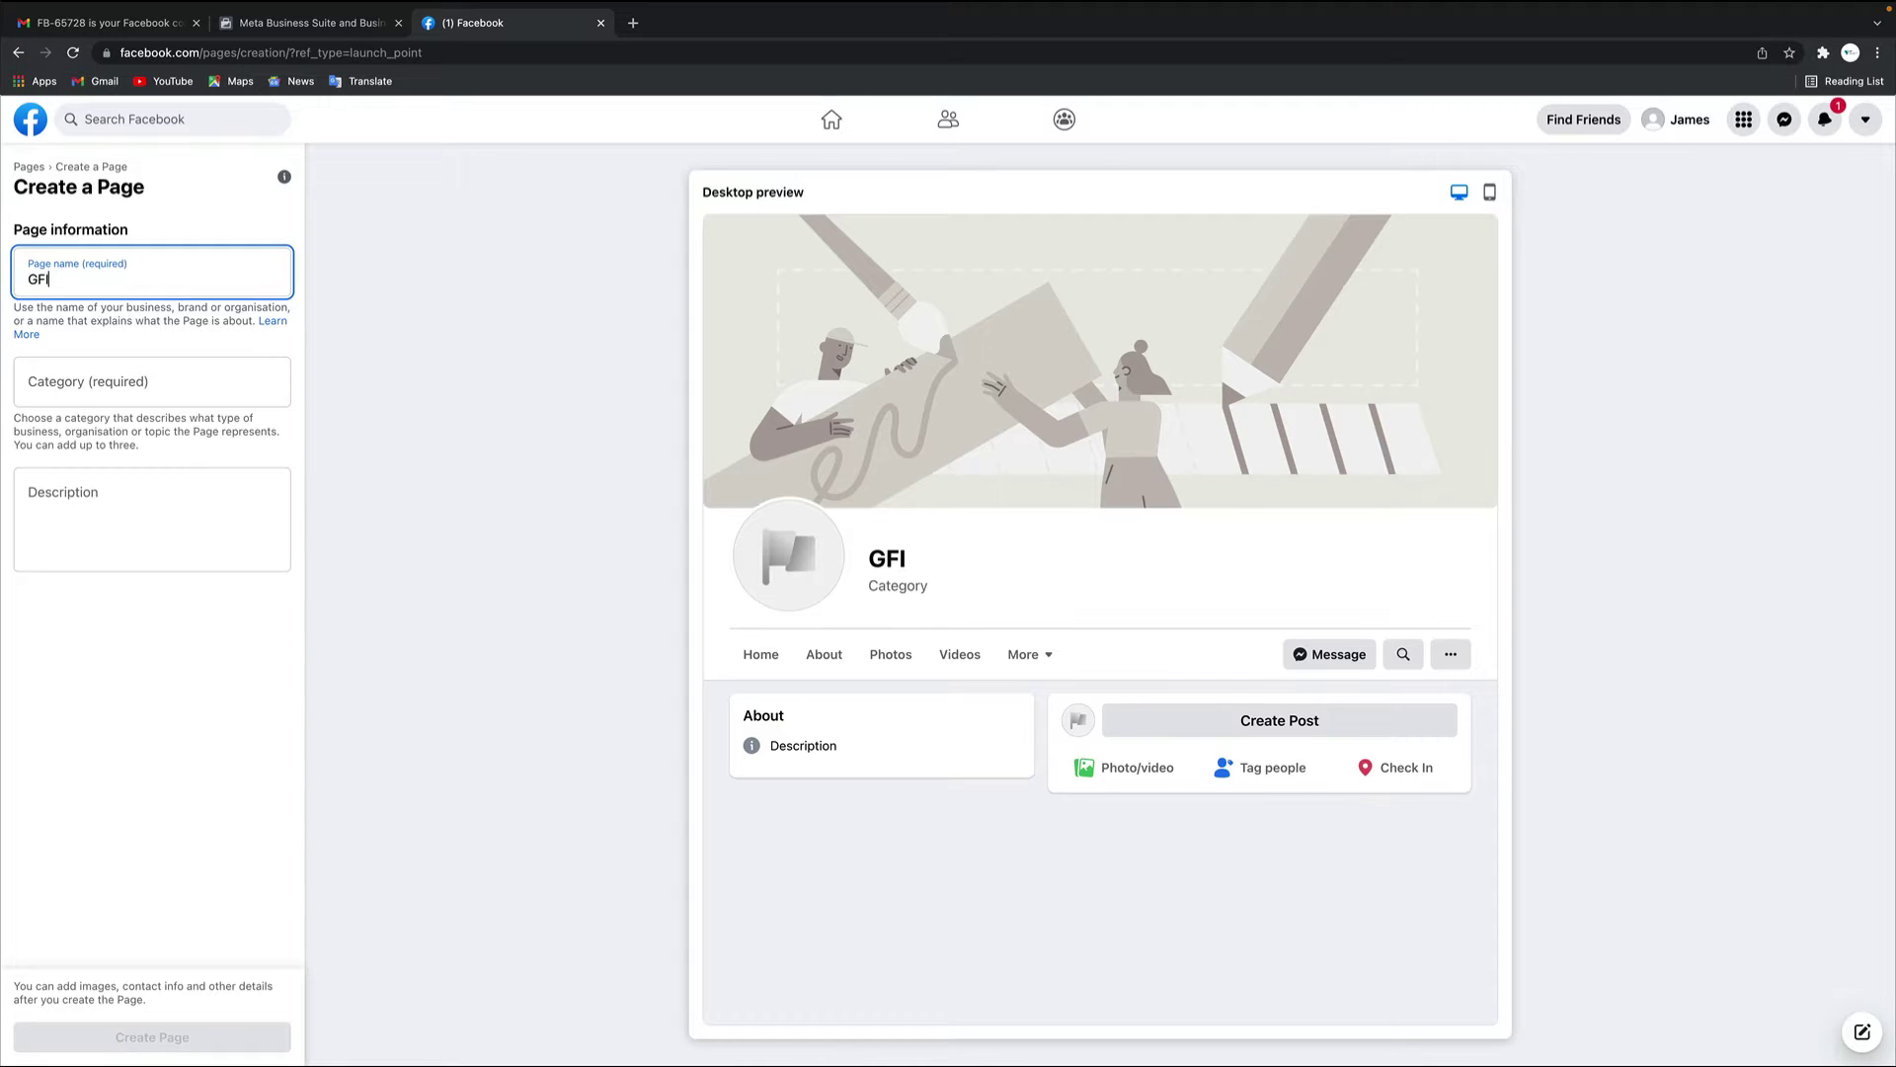
type(" Business Page")
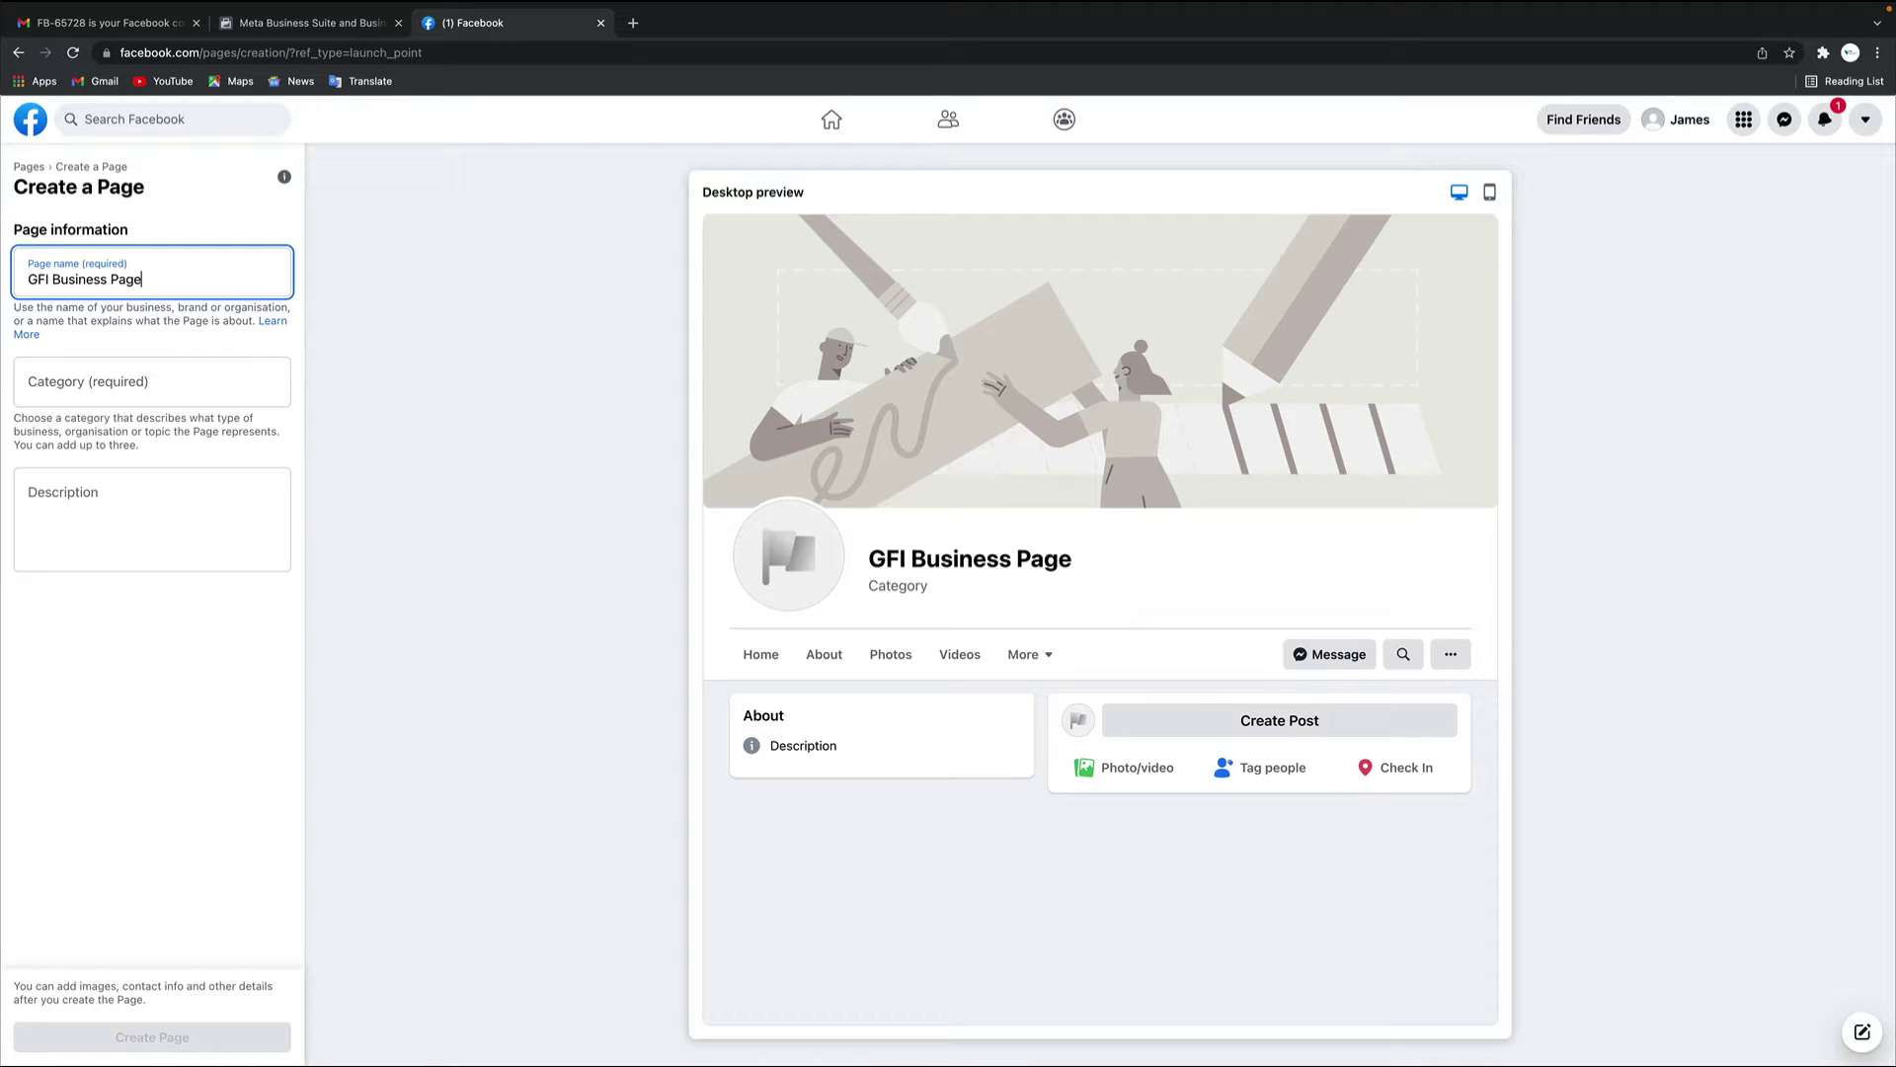
left_click(170, 380)
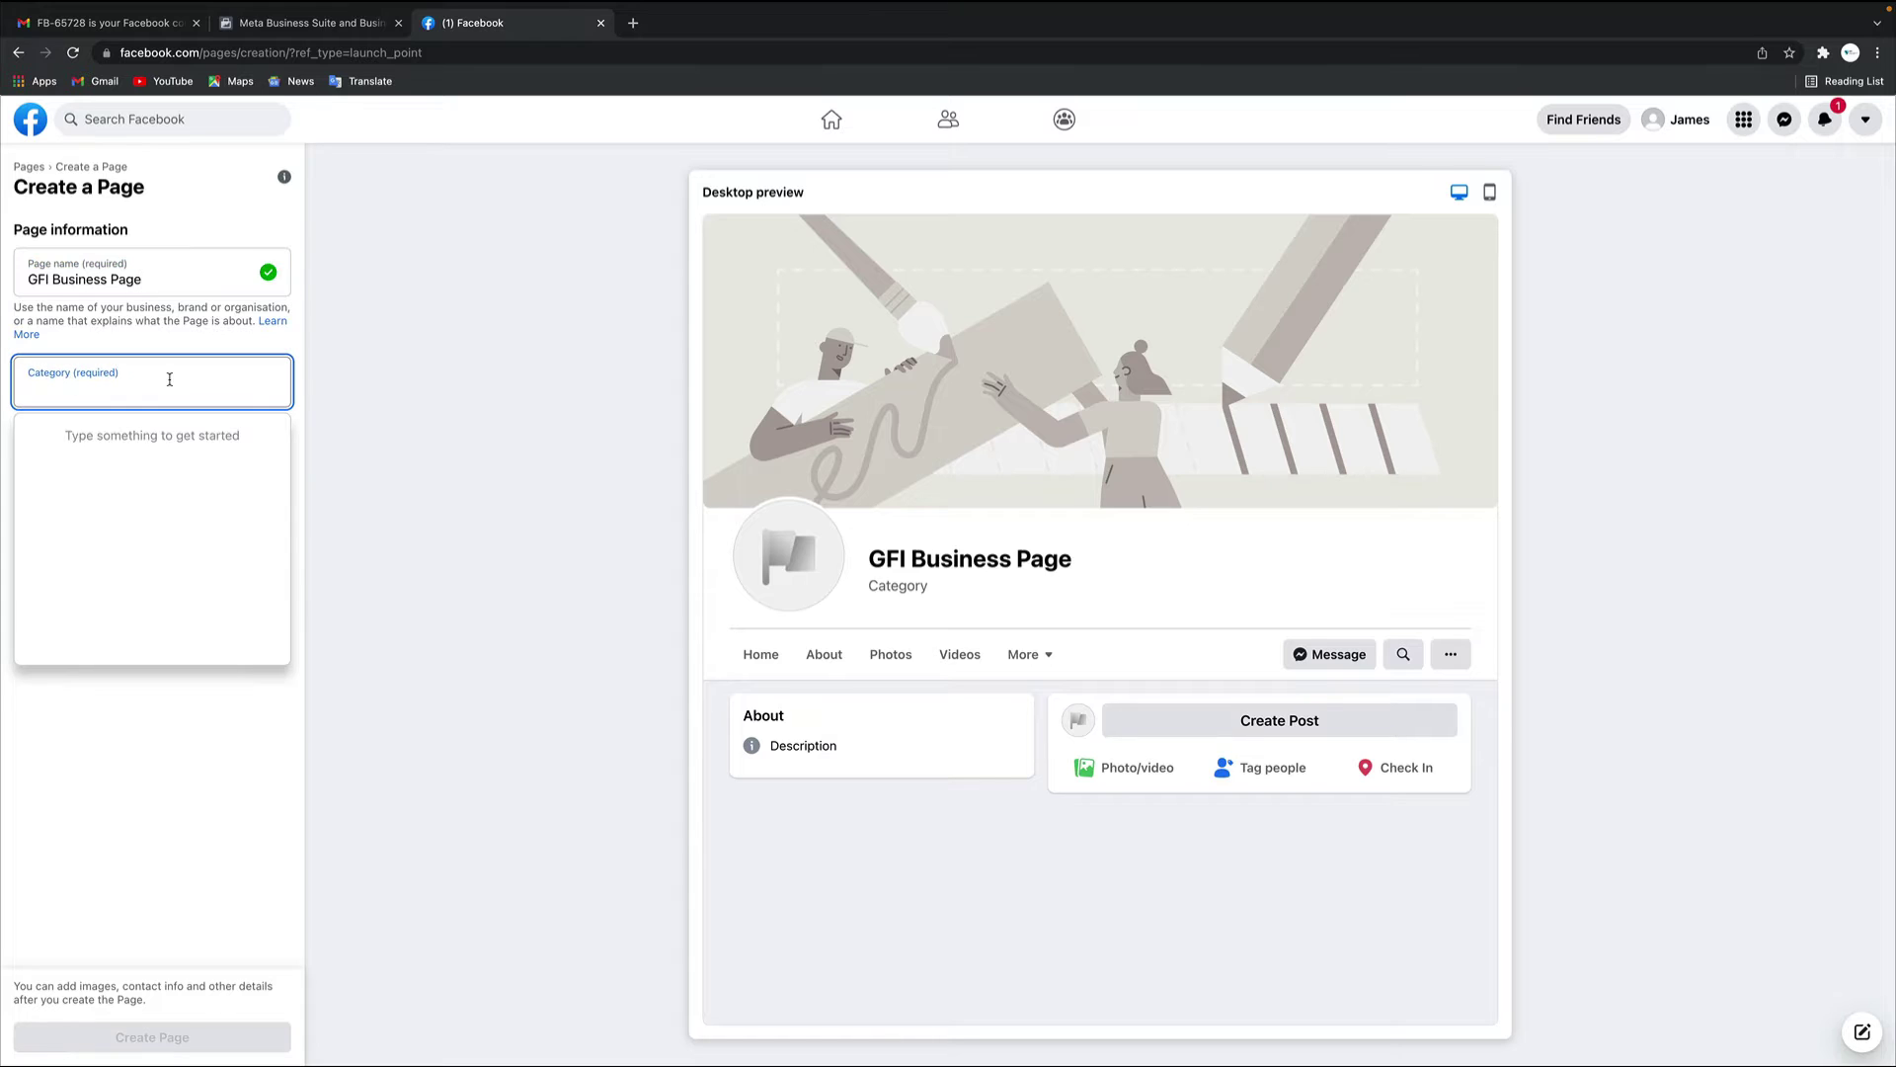
type("Coaching")
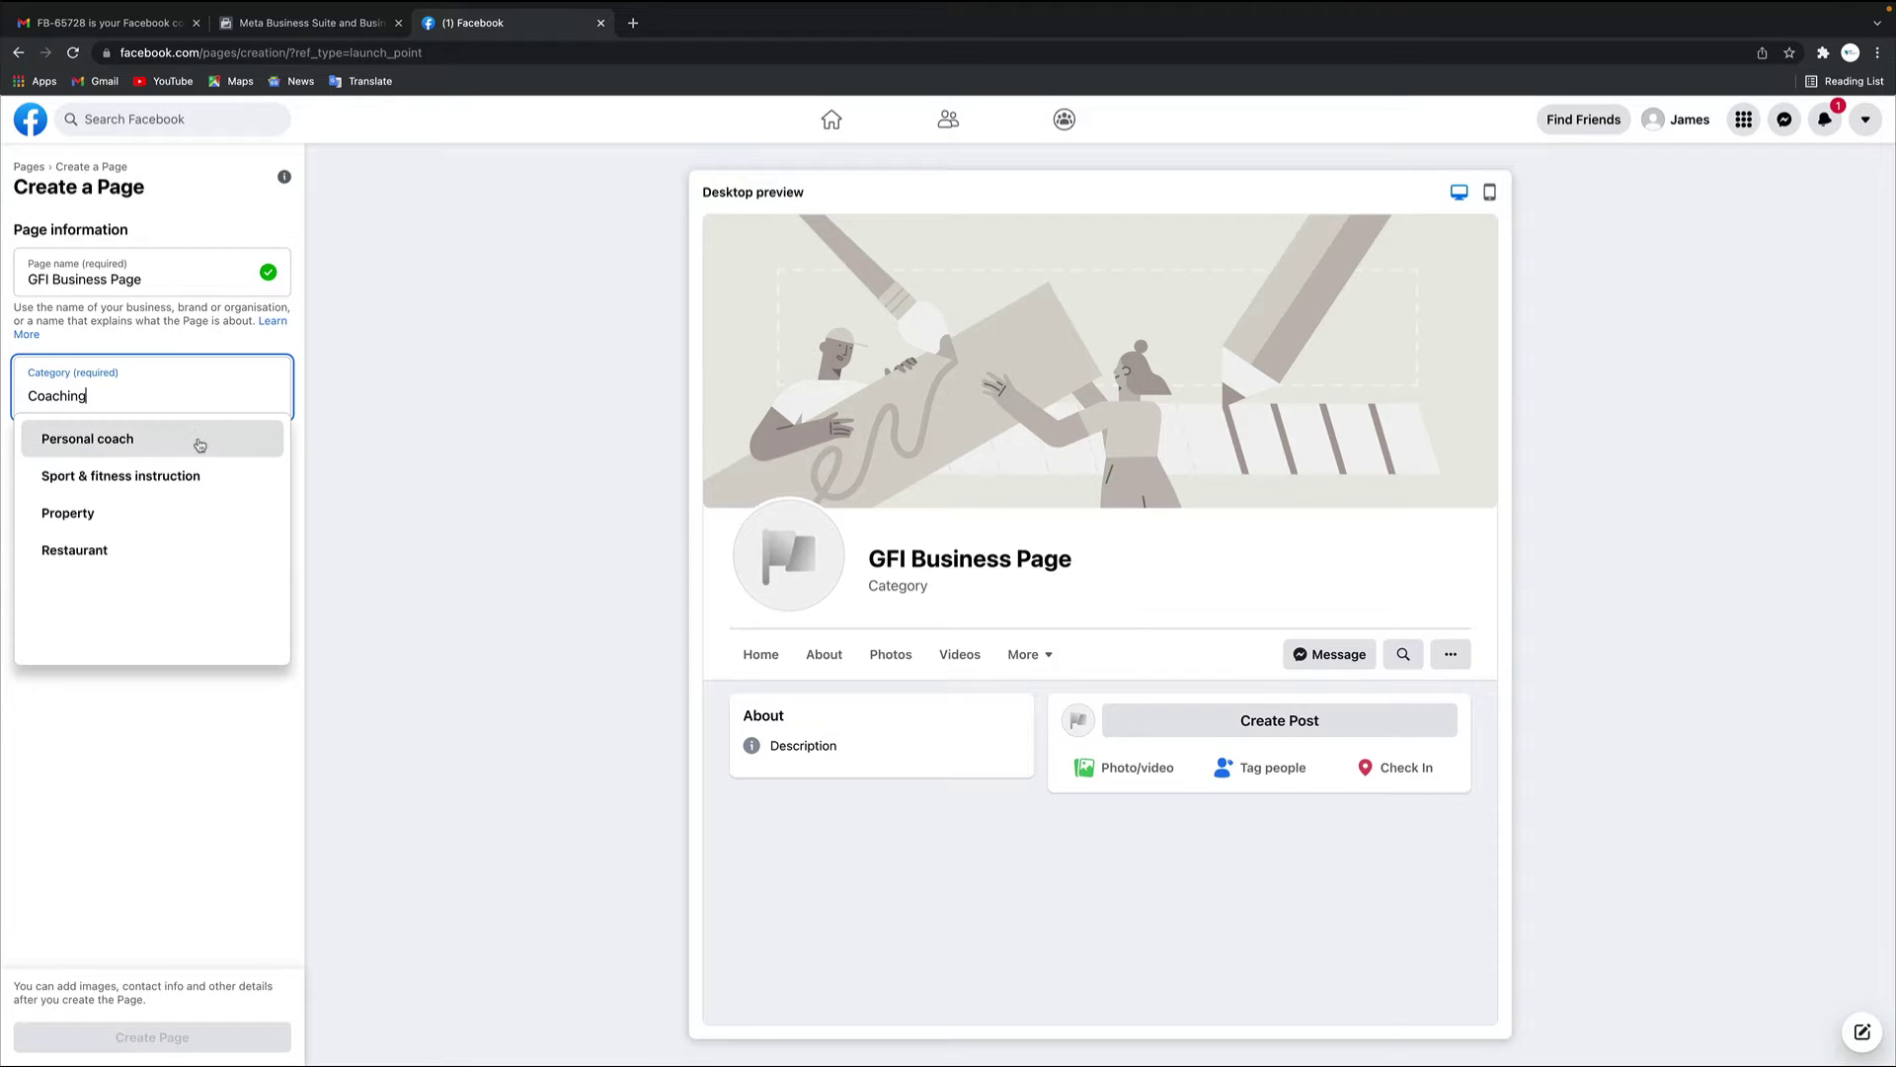
key("ctrl+a")
type("Business")
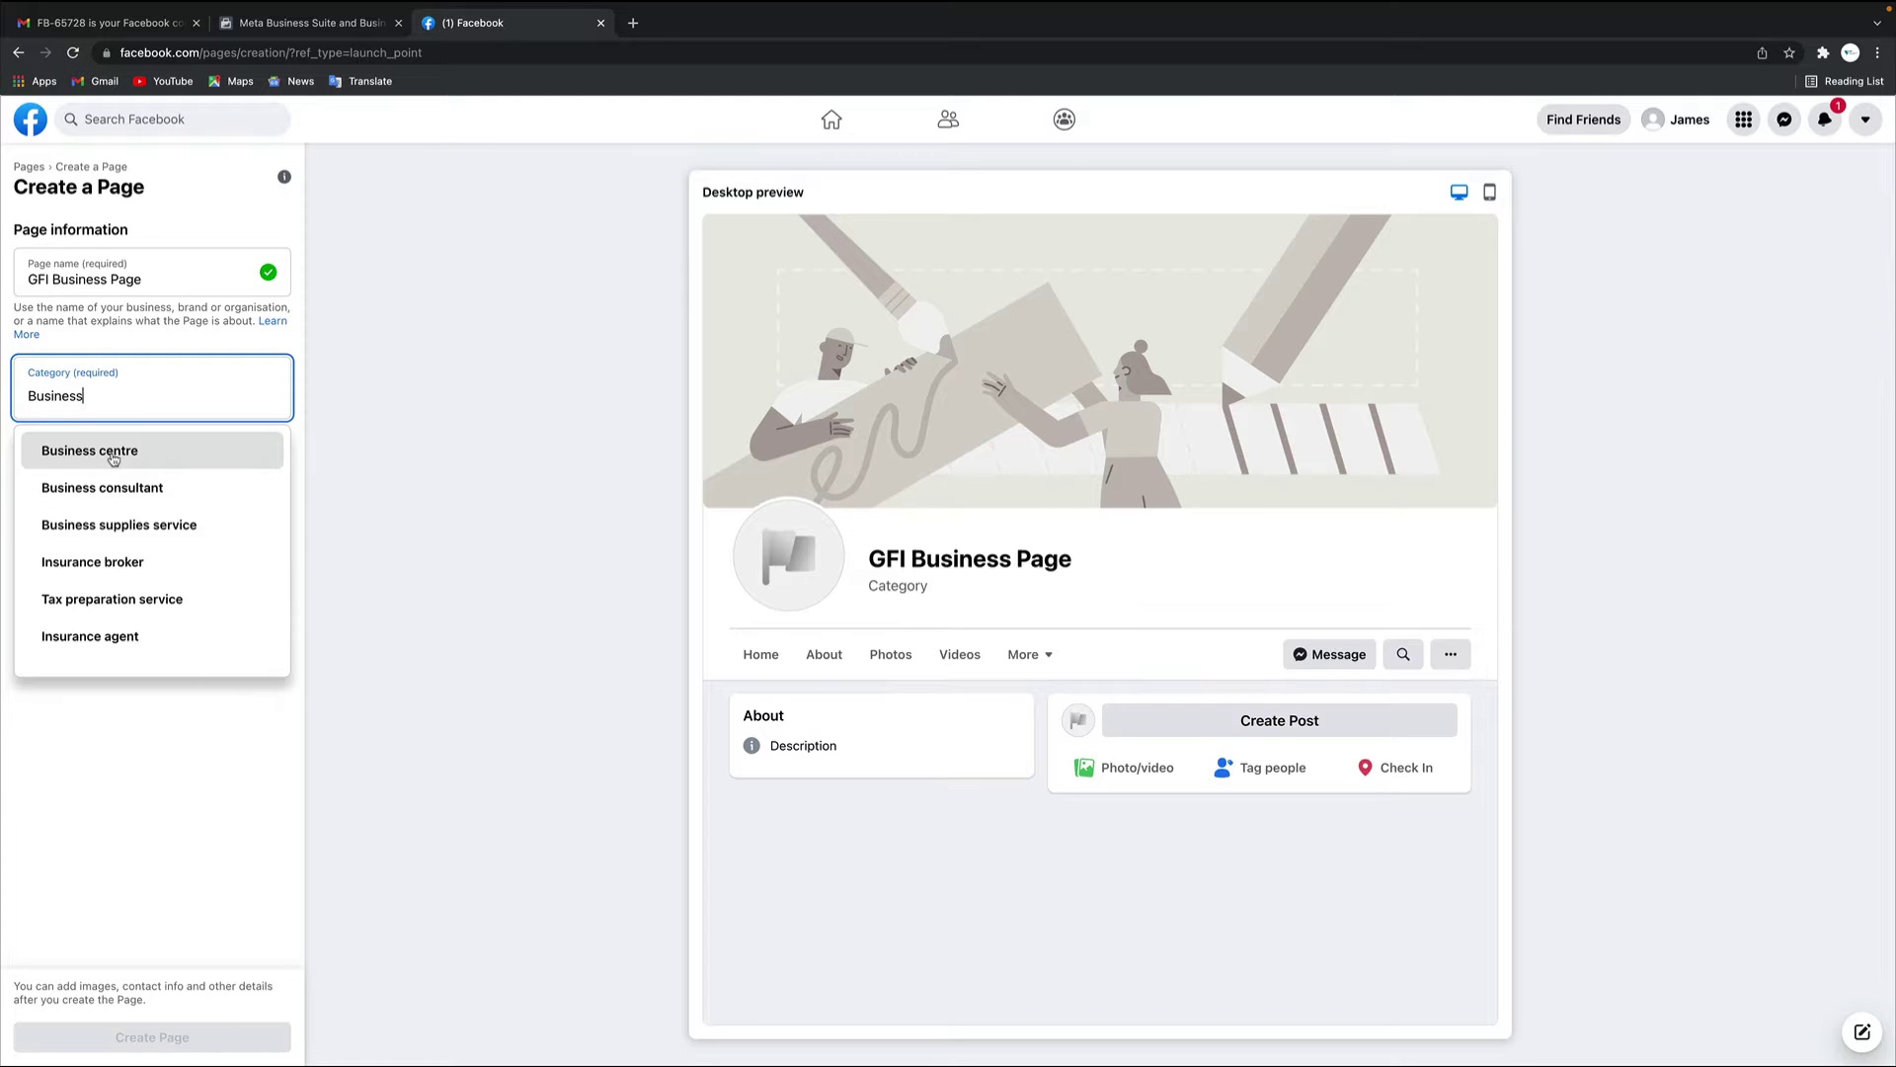
left_click(114, 456)
Describe the Page as 'Business Coaching Forum' and create it
left_click(116, 510)
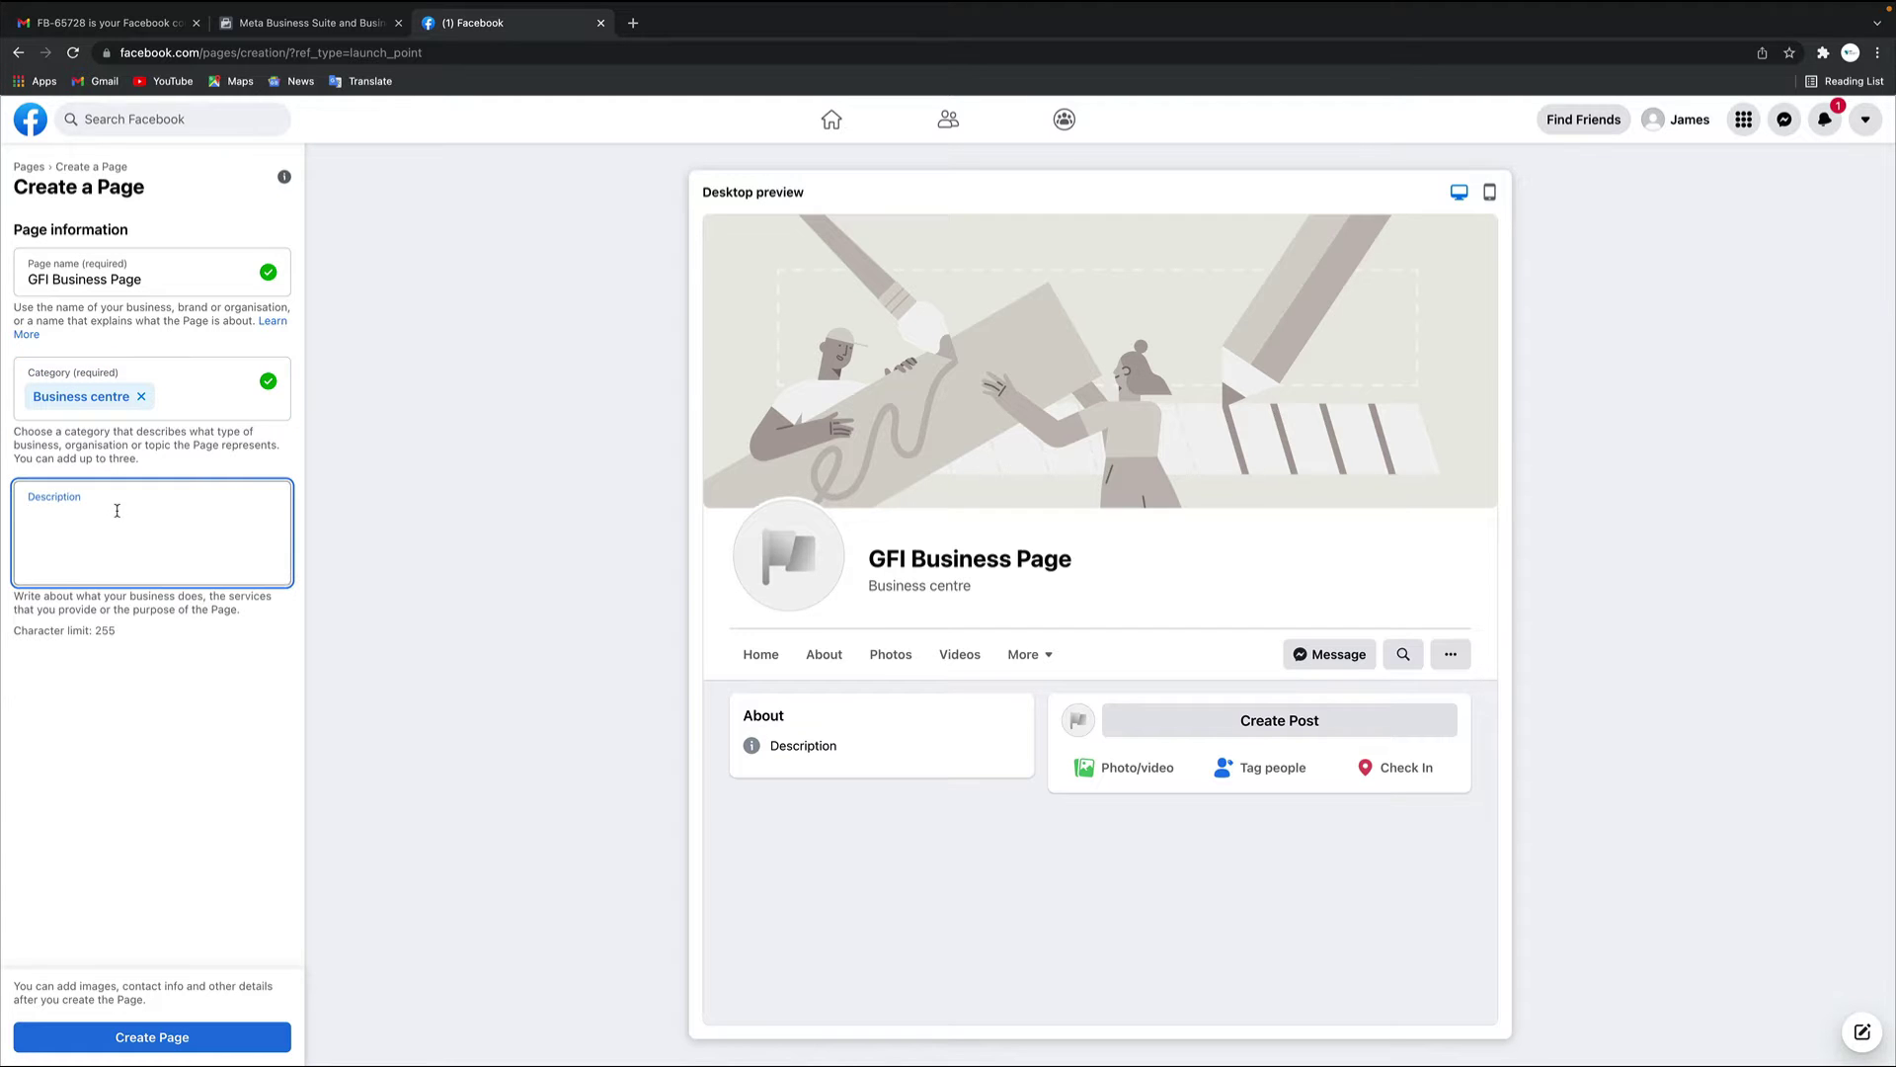
type("Business Coaching Form")
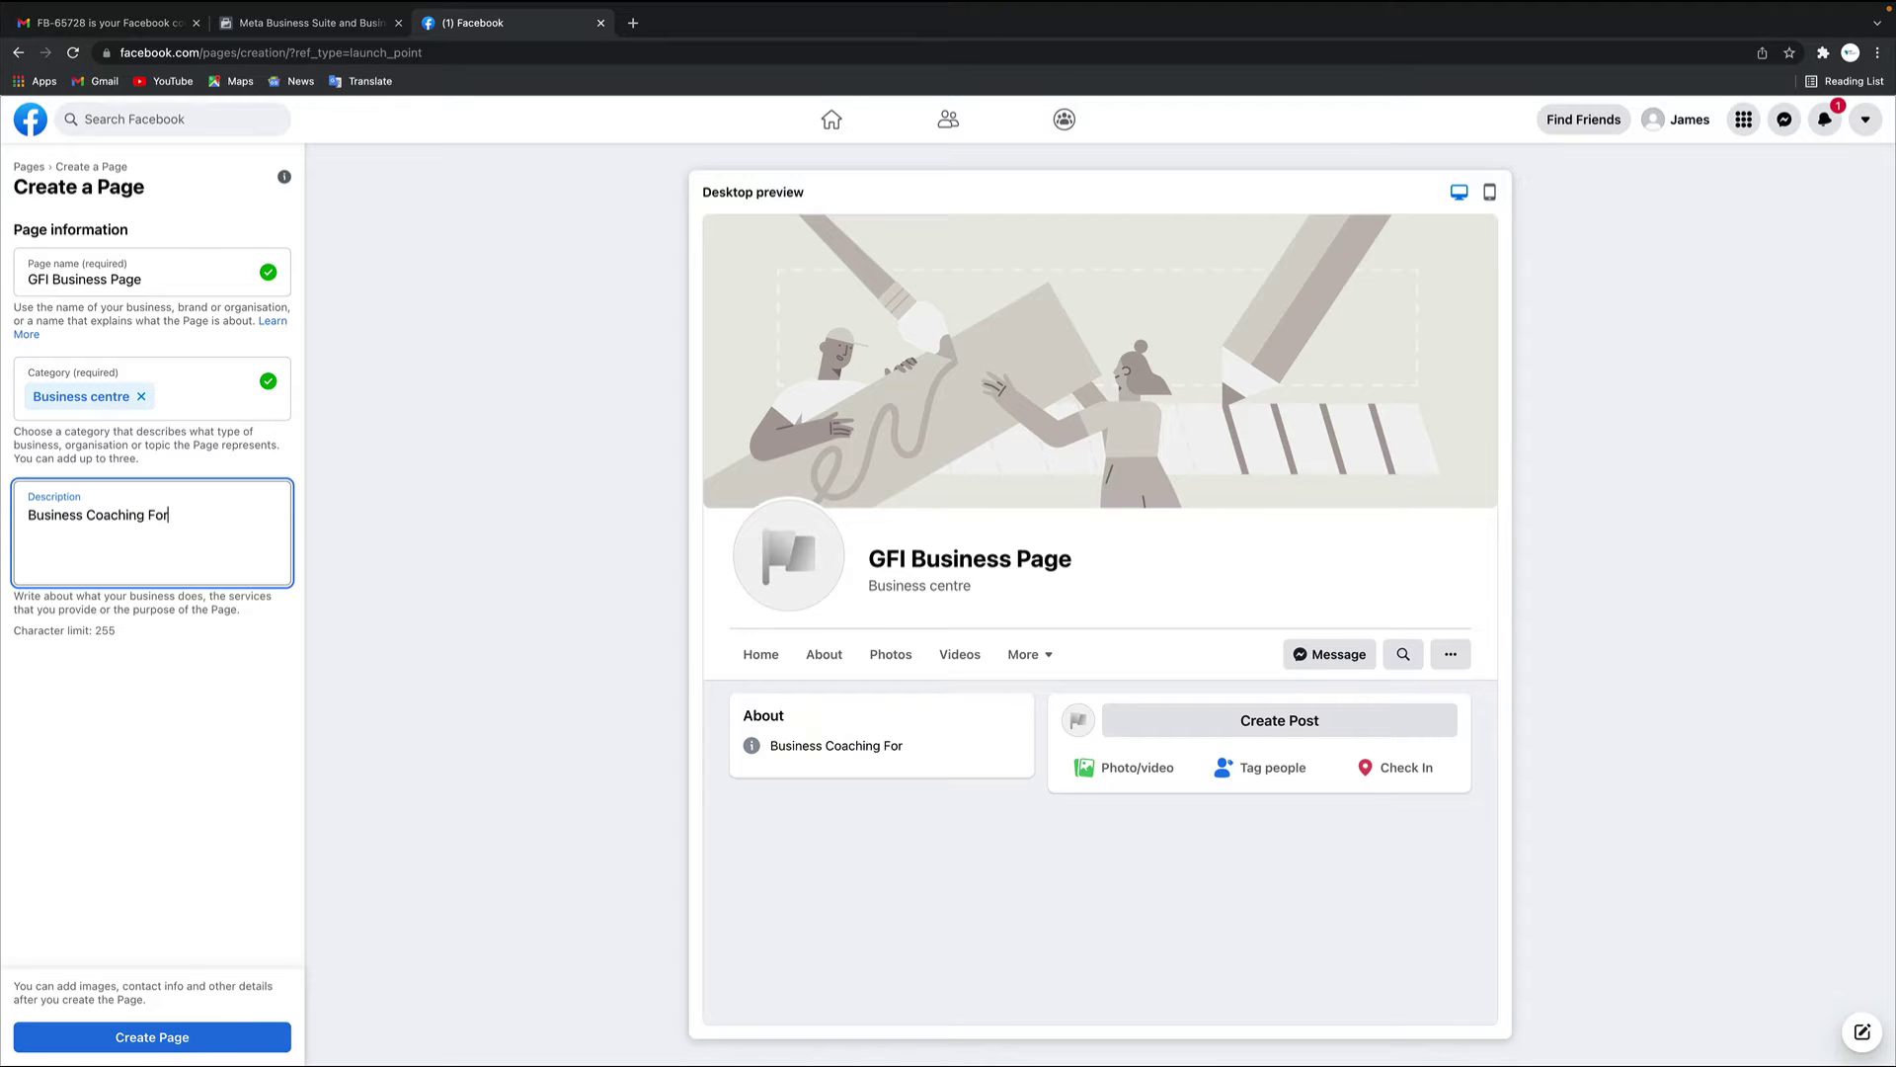
key("BackSpace")
key("BackSpace")
type("um")
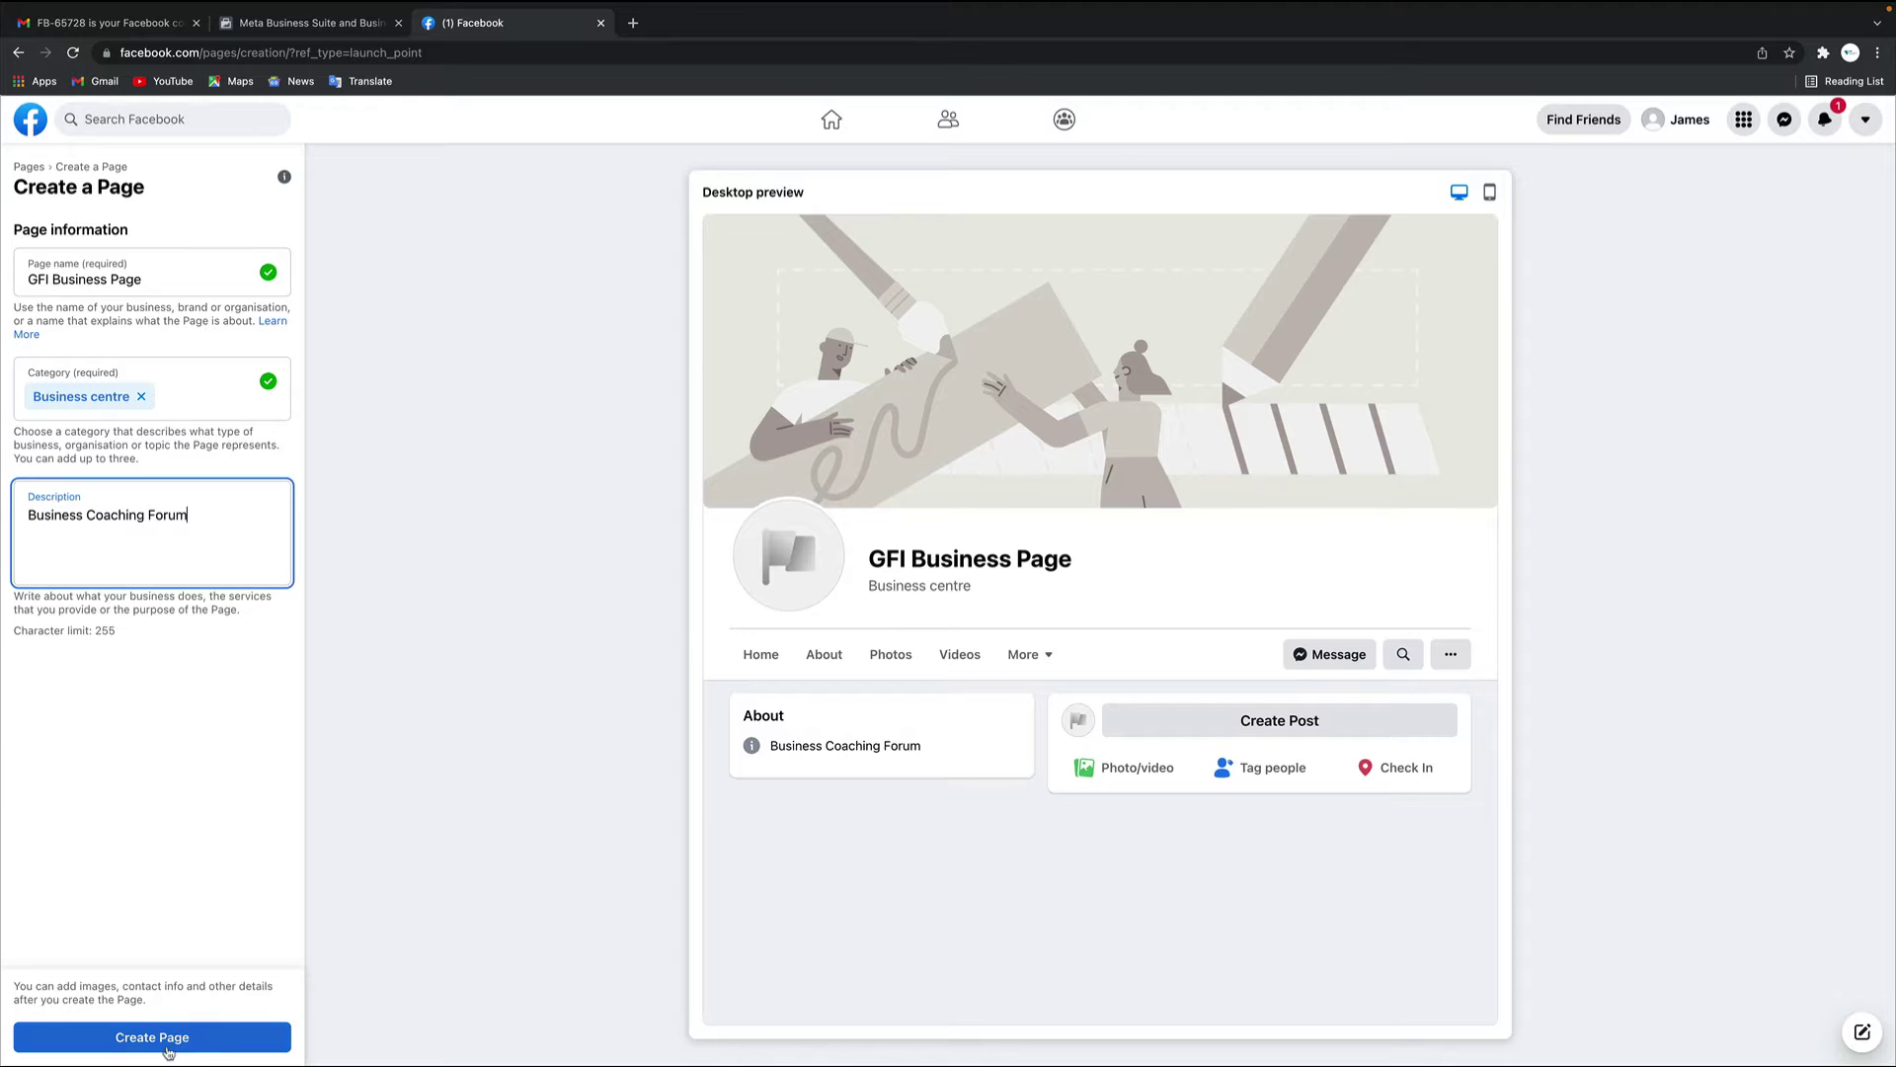
left_click(168, 1052)
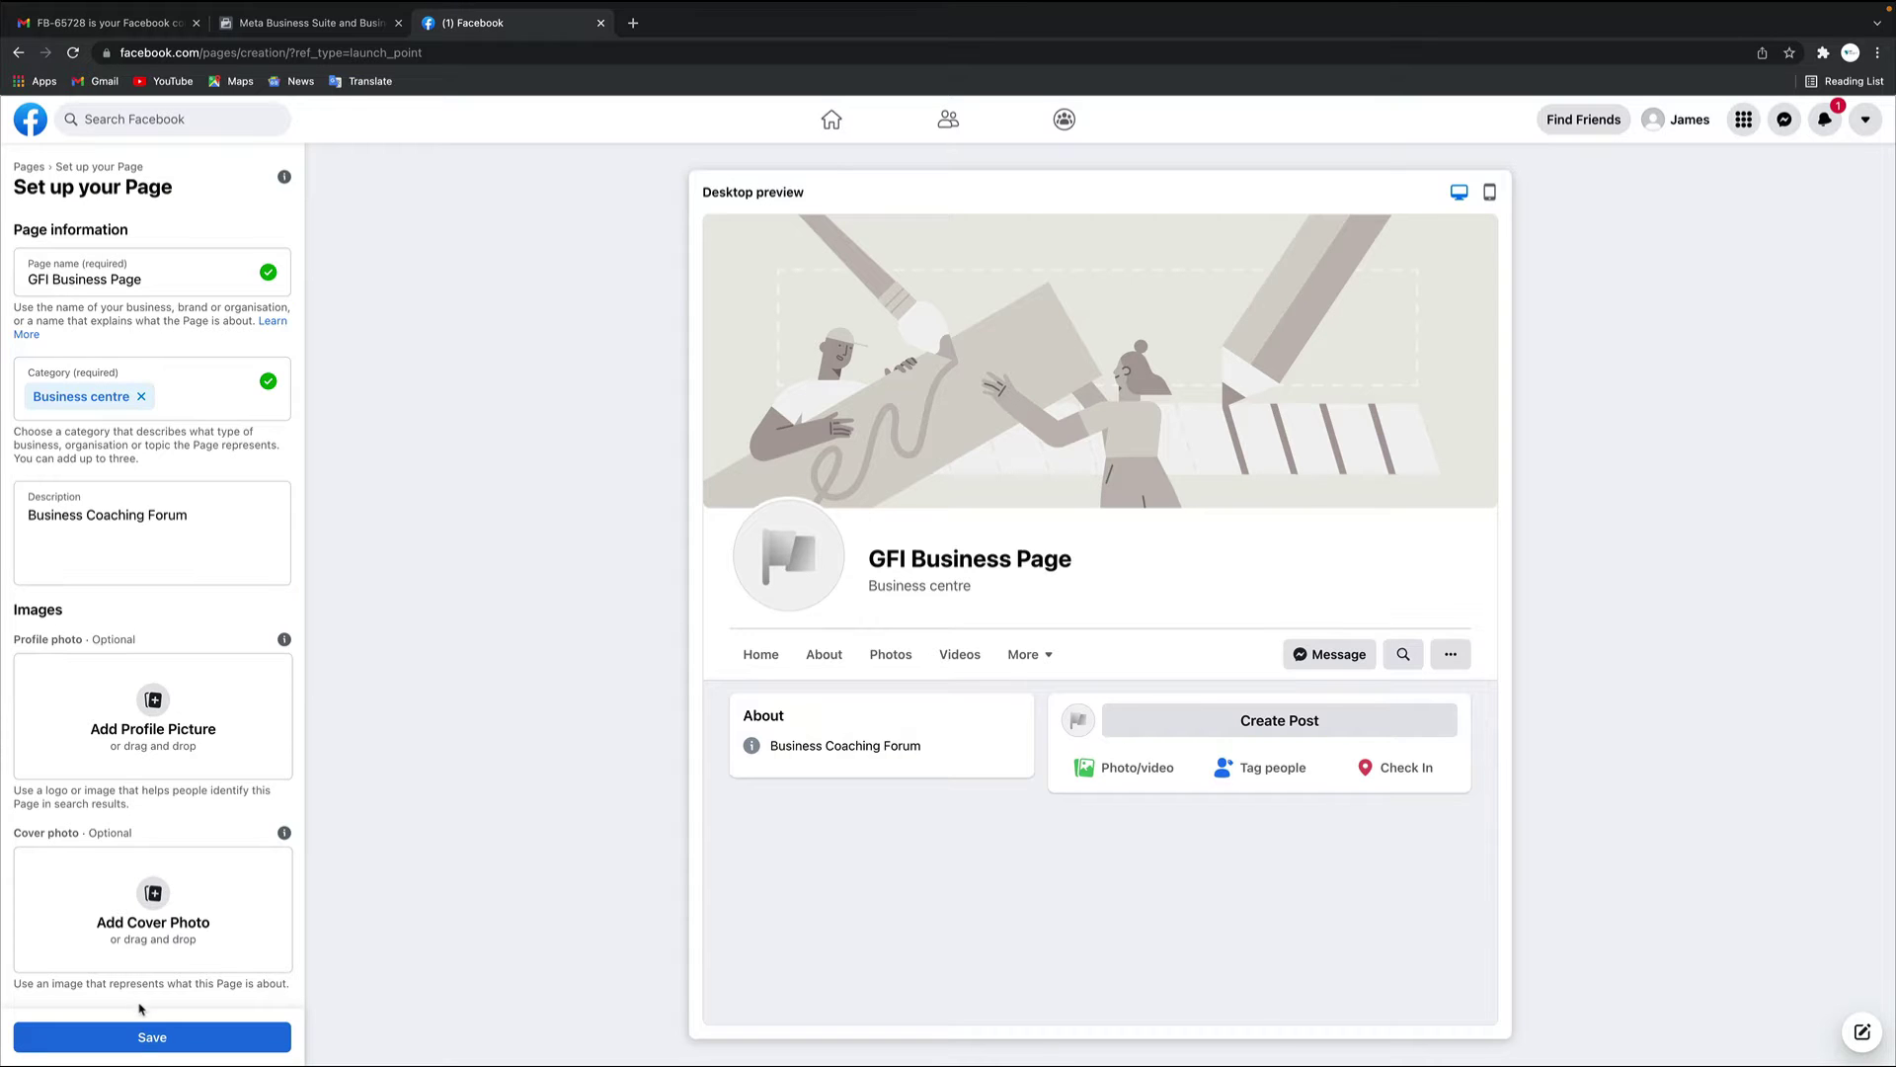
Save the GFI Business Page setup without adding profile or cover photos
left_click(144, 1047)
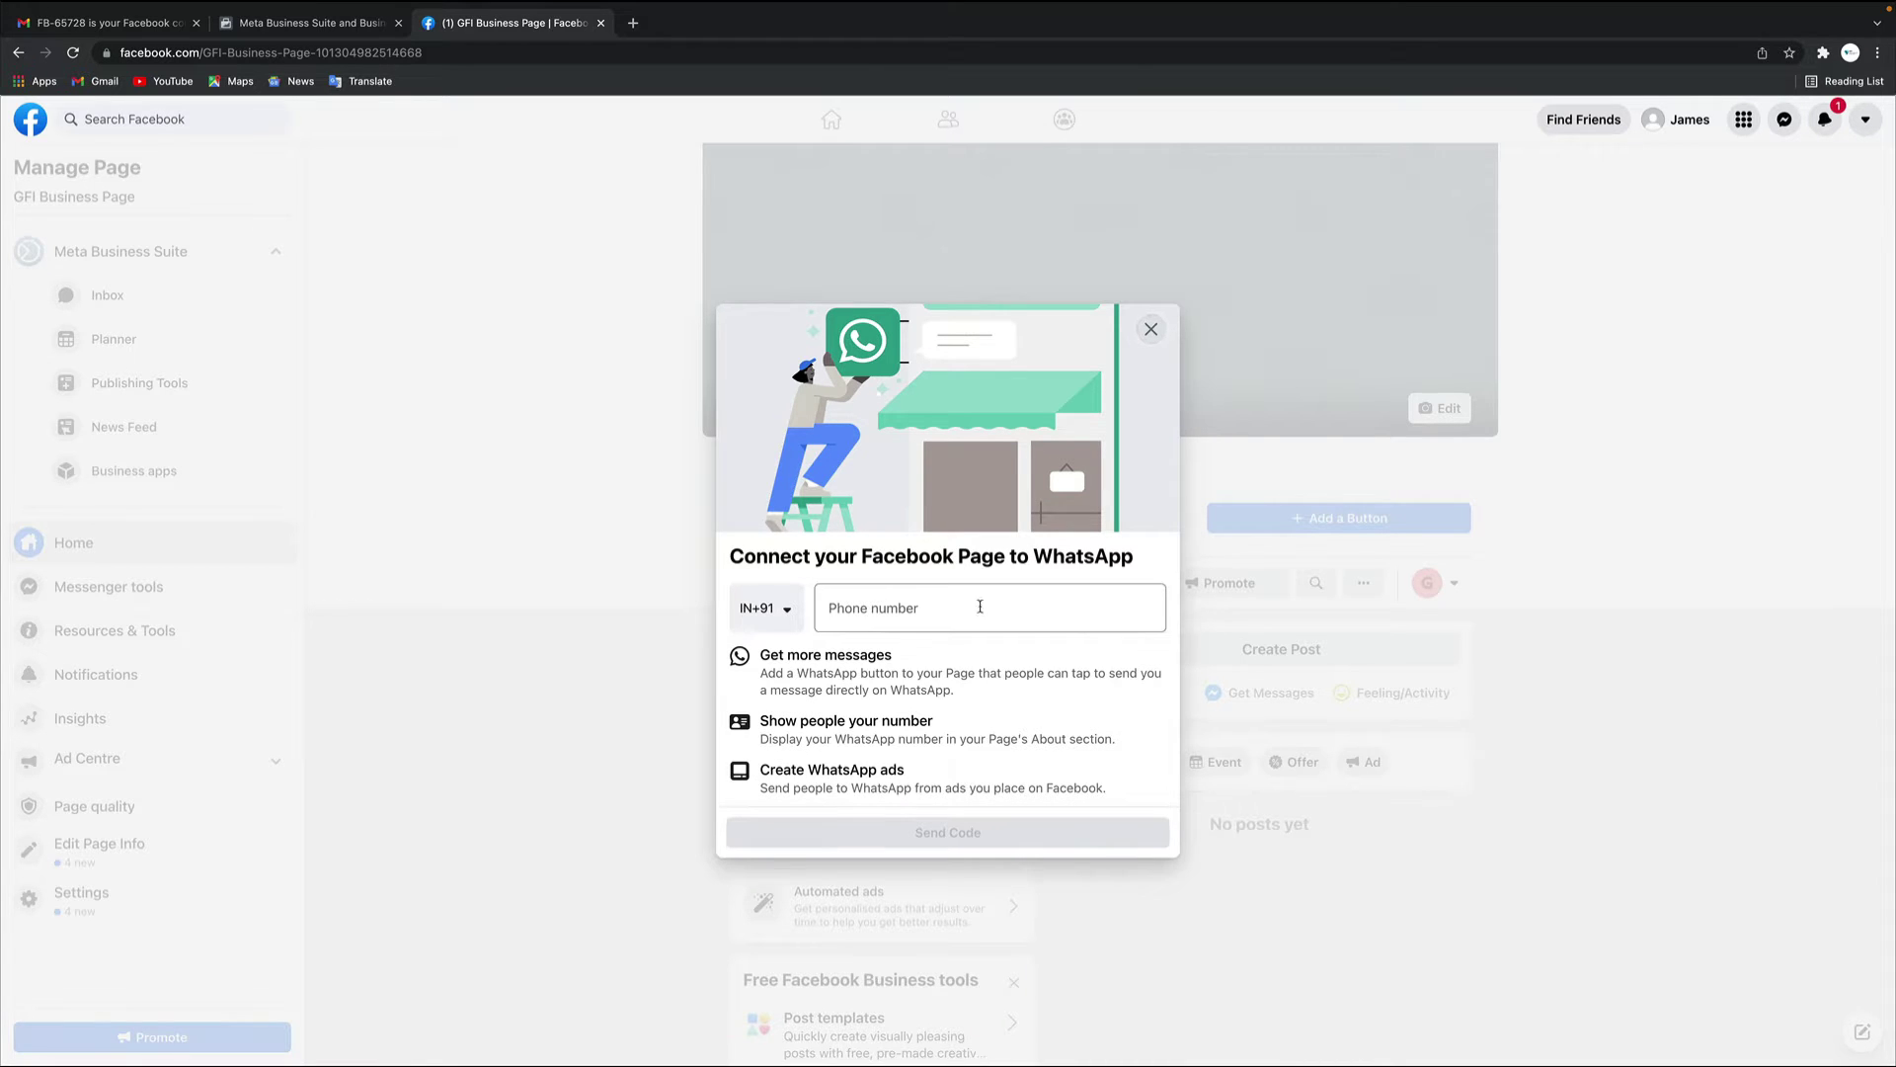
Decline the WhatsApp connection offer and confirm leaving without connecting
left_click(1151, 329)
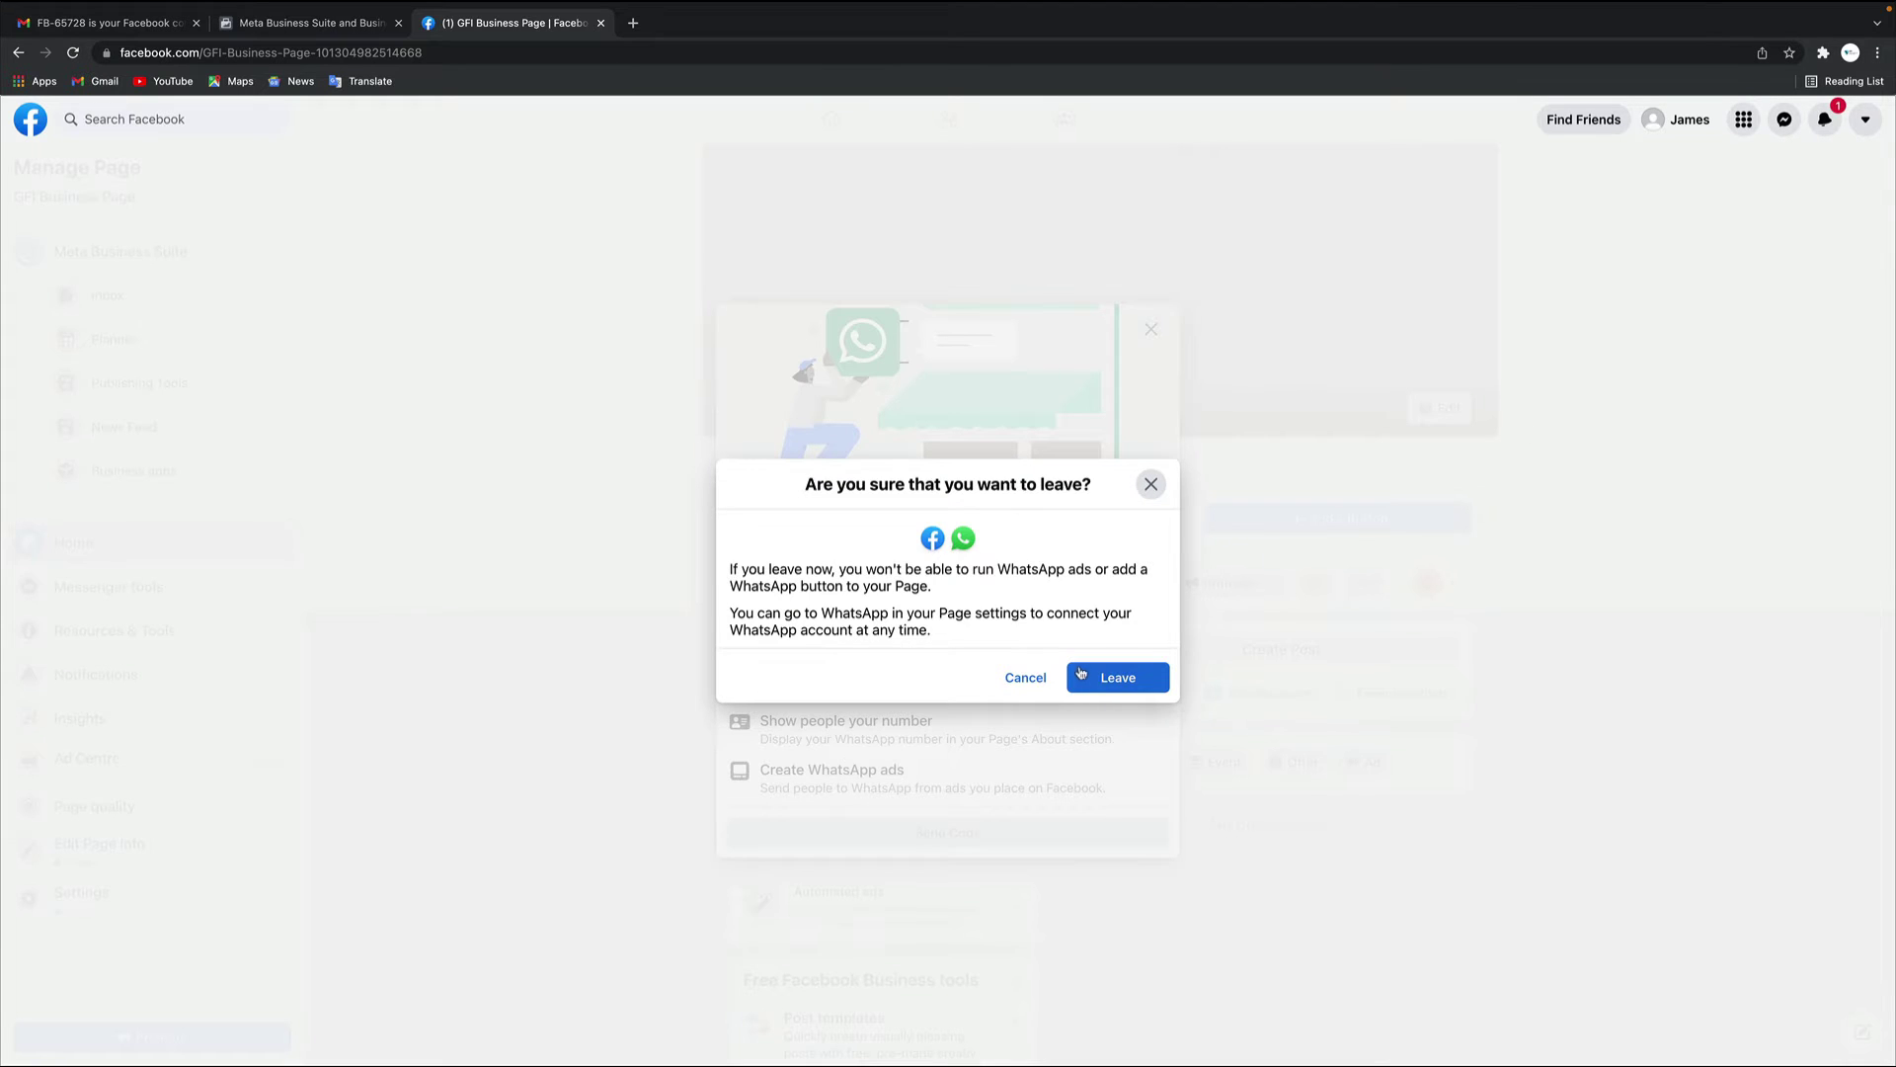
left_click(1113, 686)
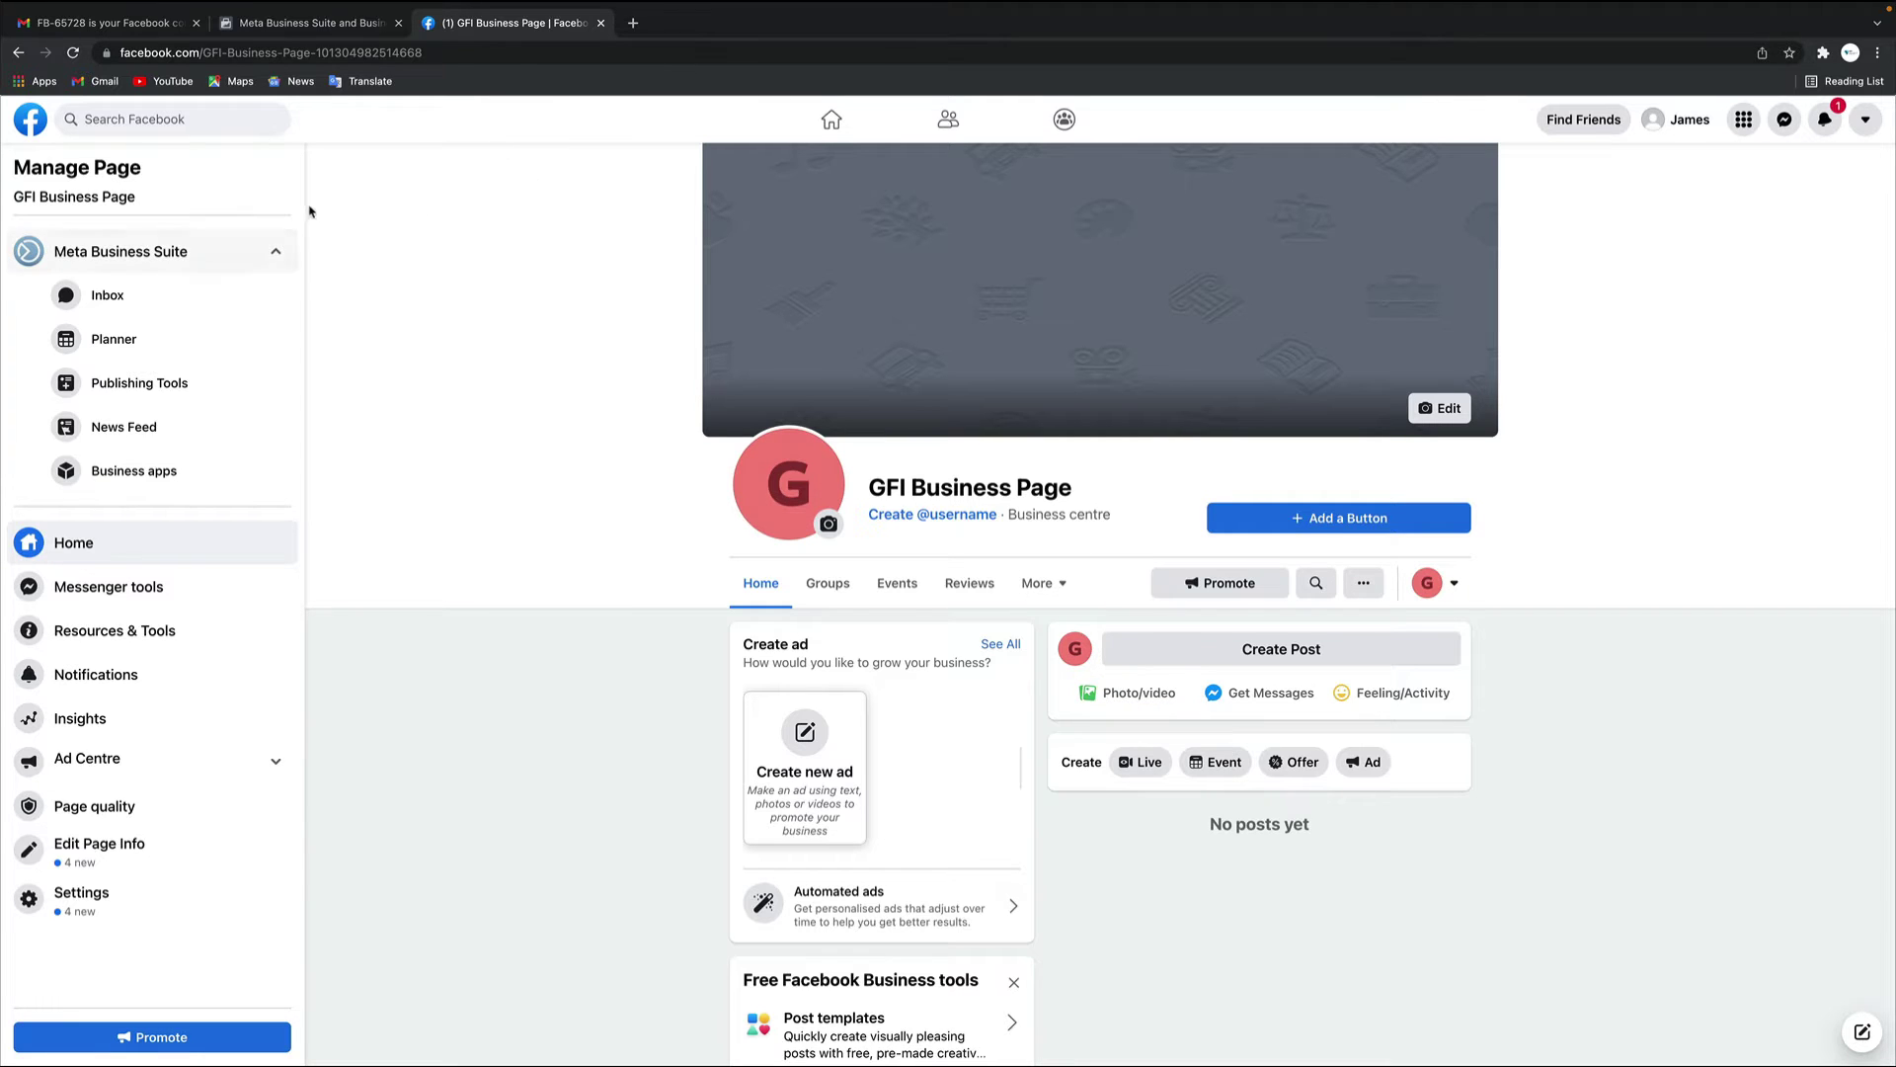
left_click(633, 23)
Search Google for 'fac' and open the Facebook result to reach the home feed
type("fac")
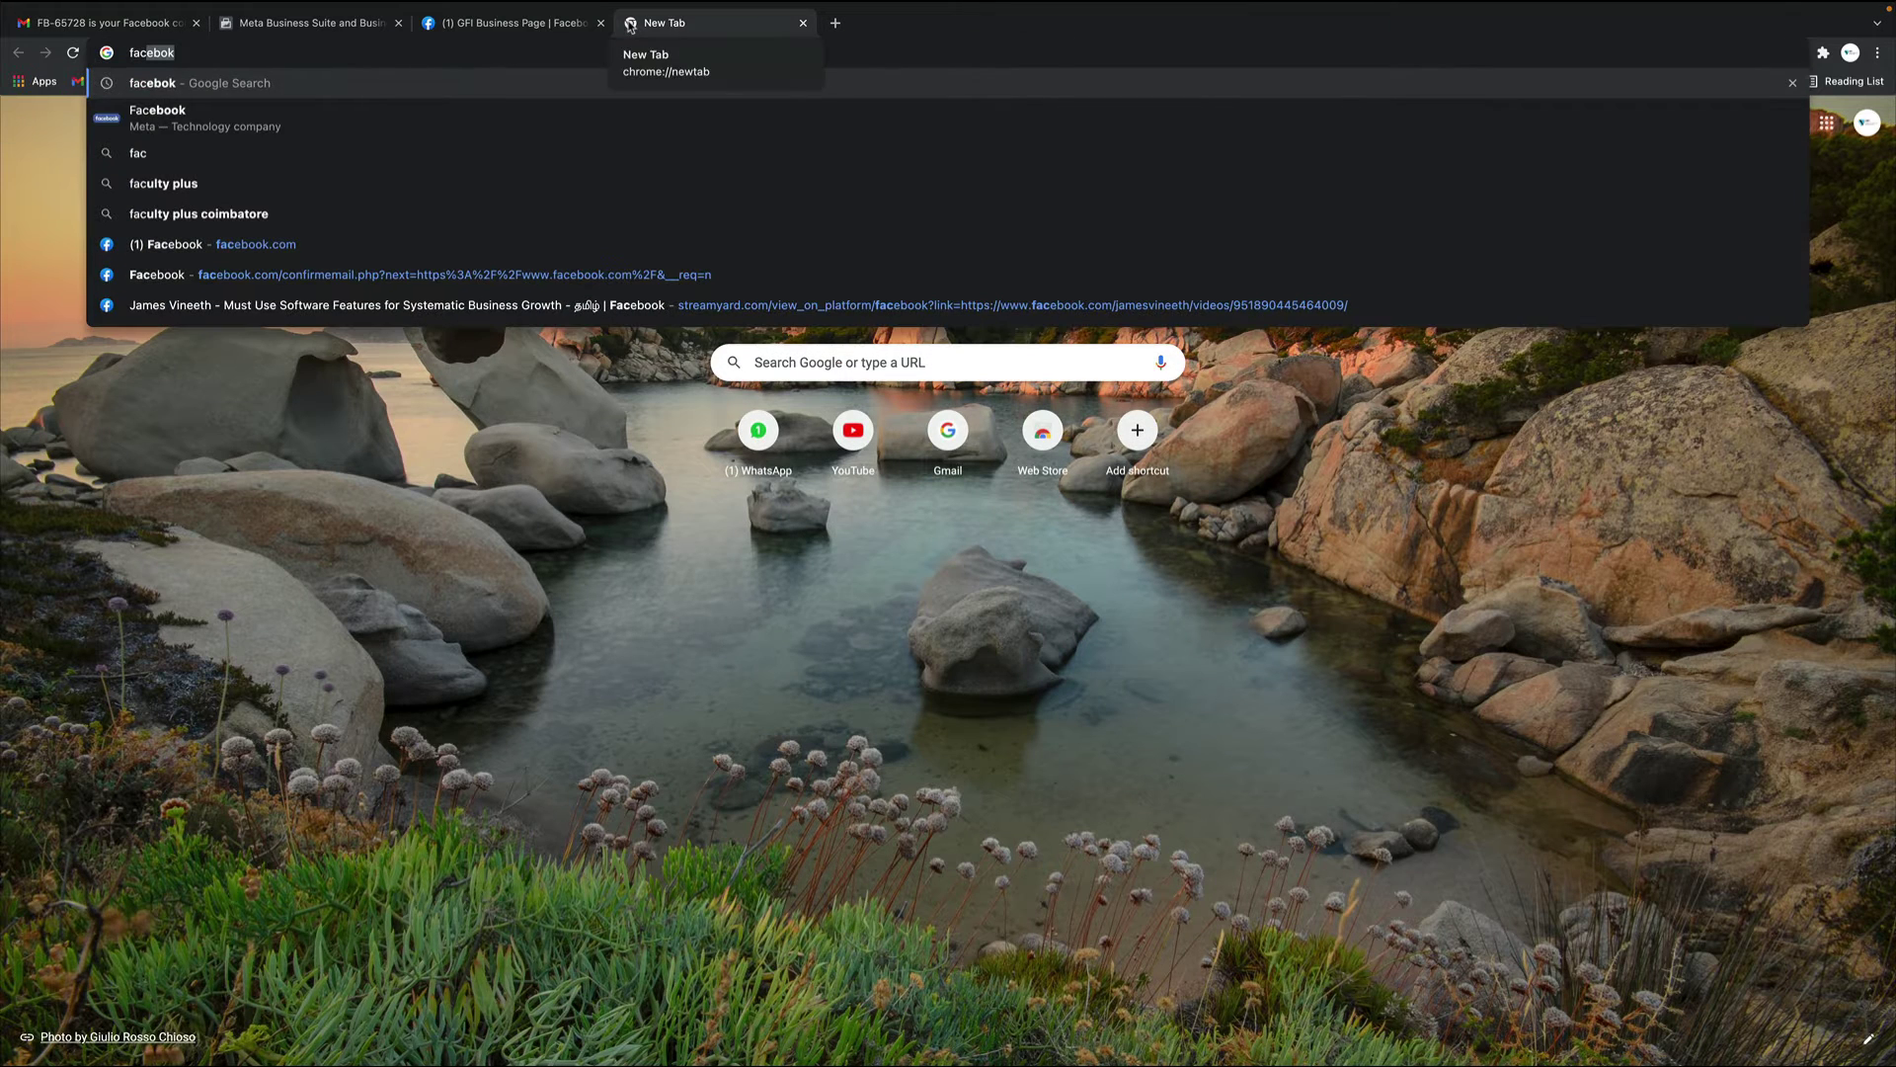
key("Return")
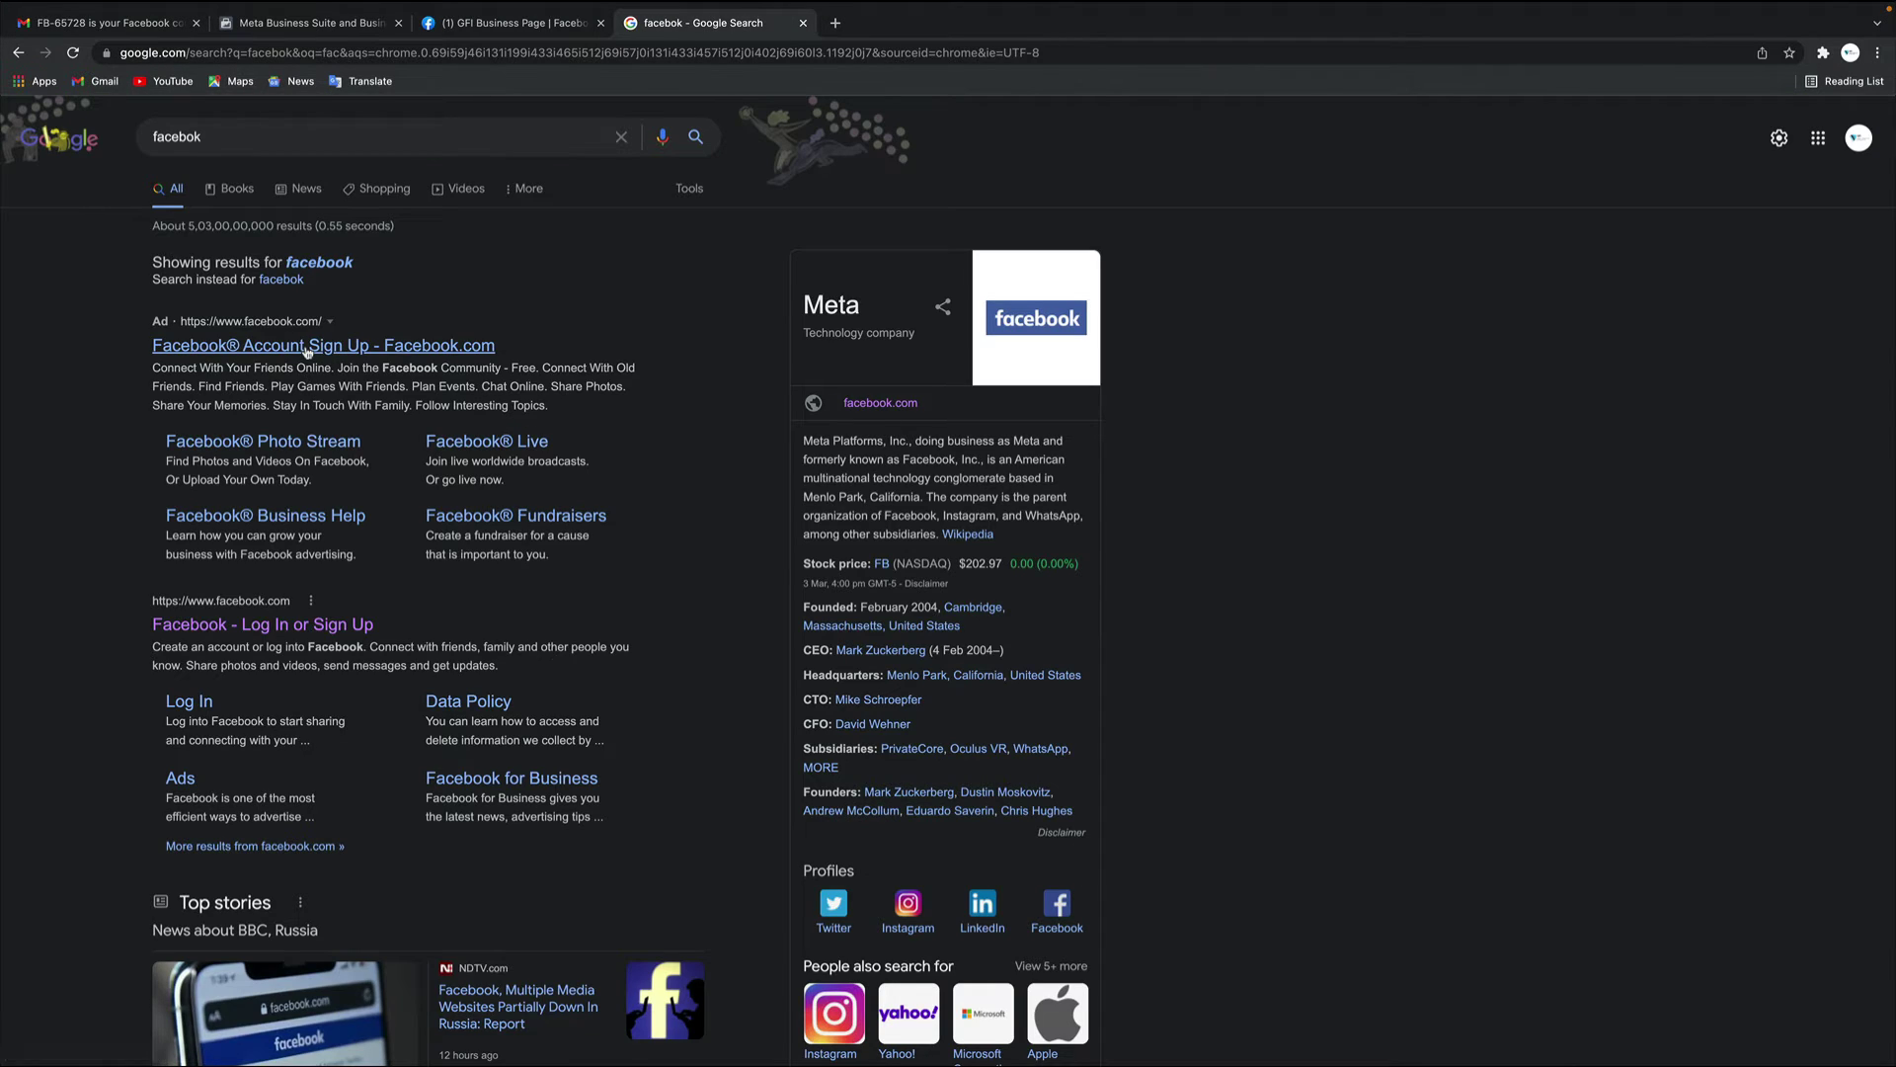
left_click(307, 348)
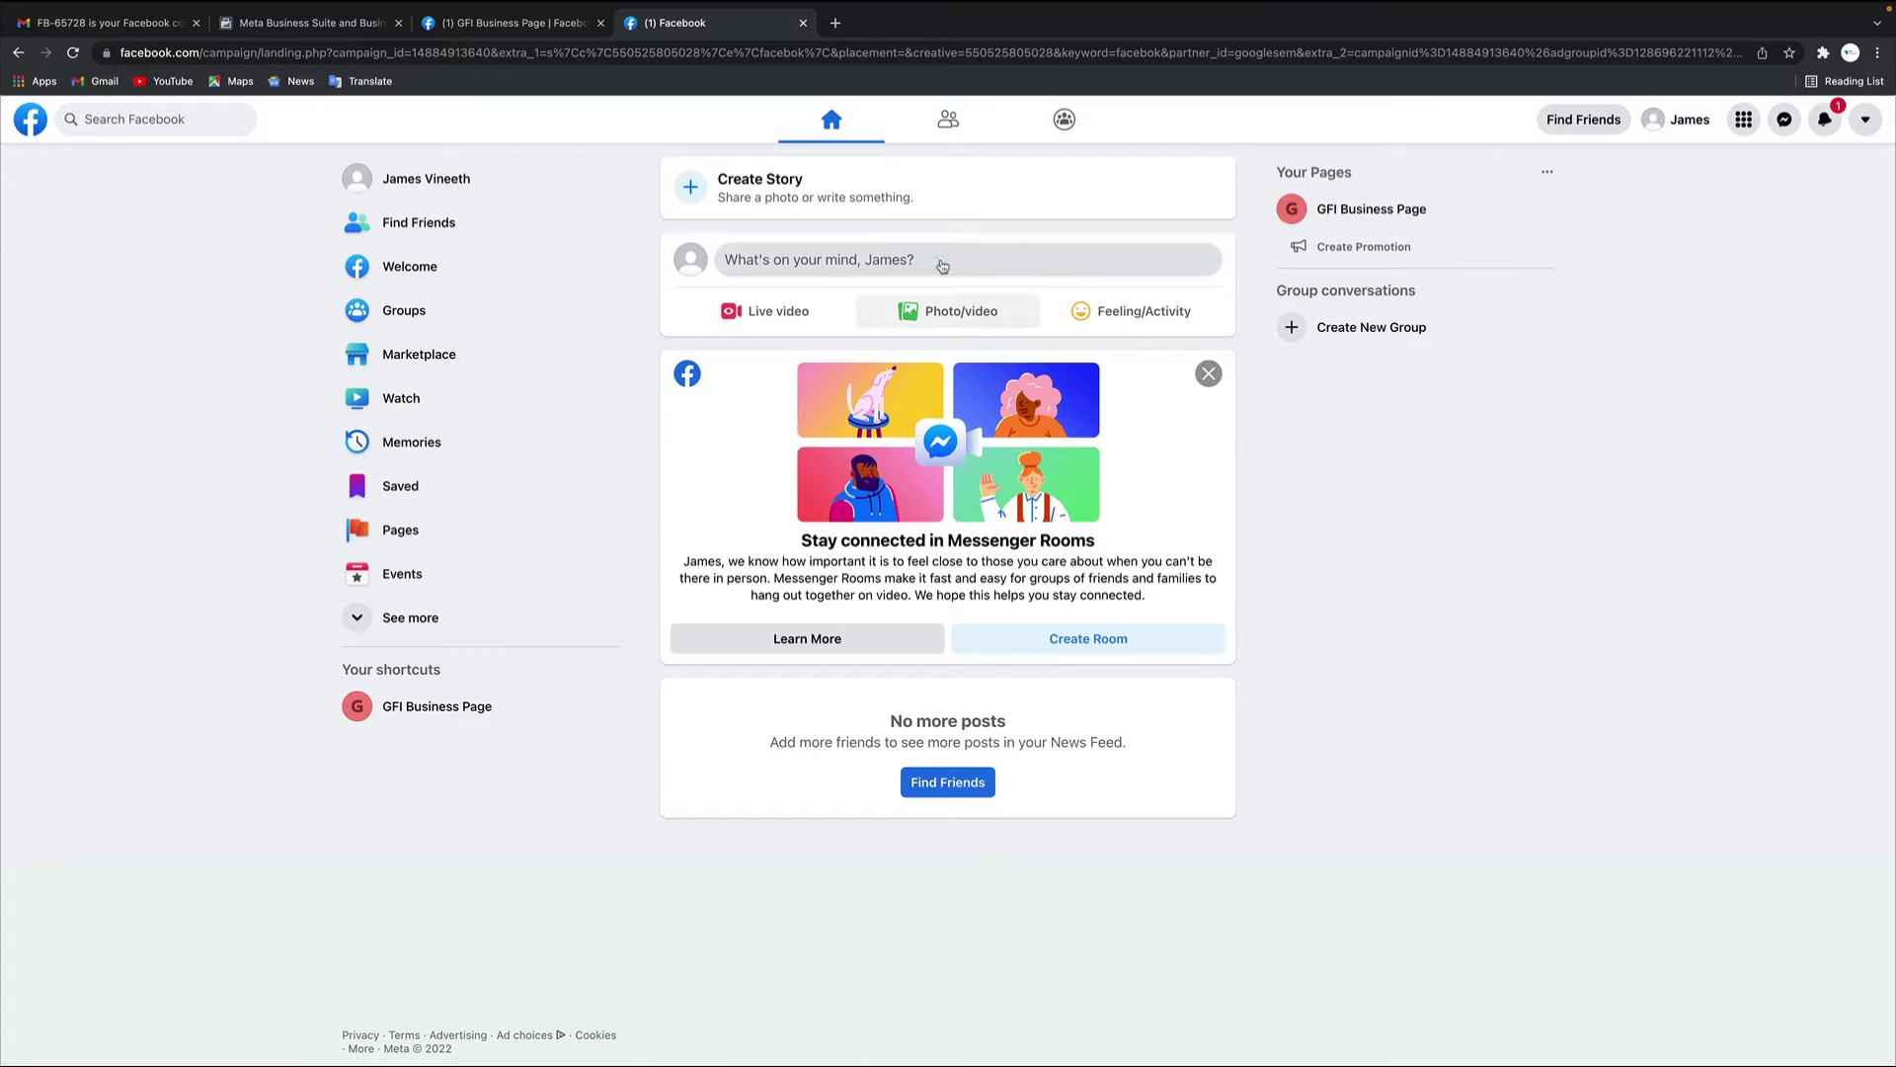
left_click(1376, 225)
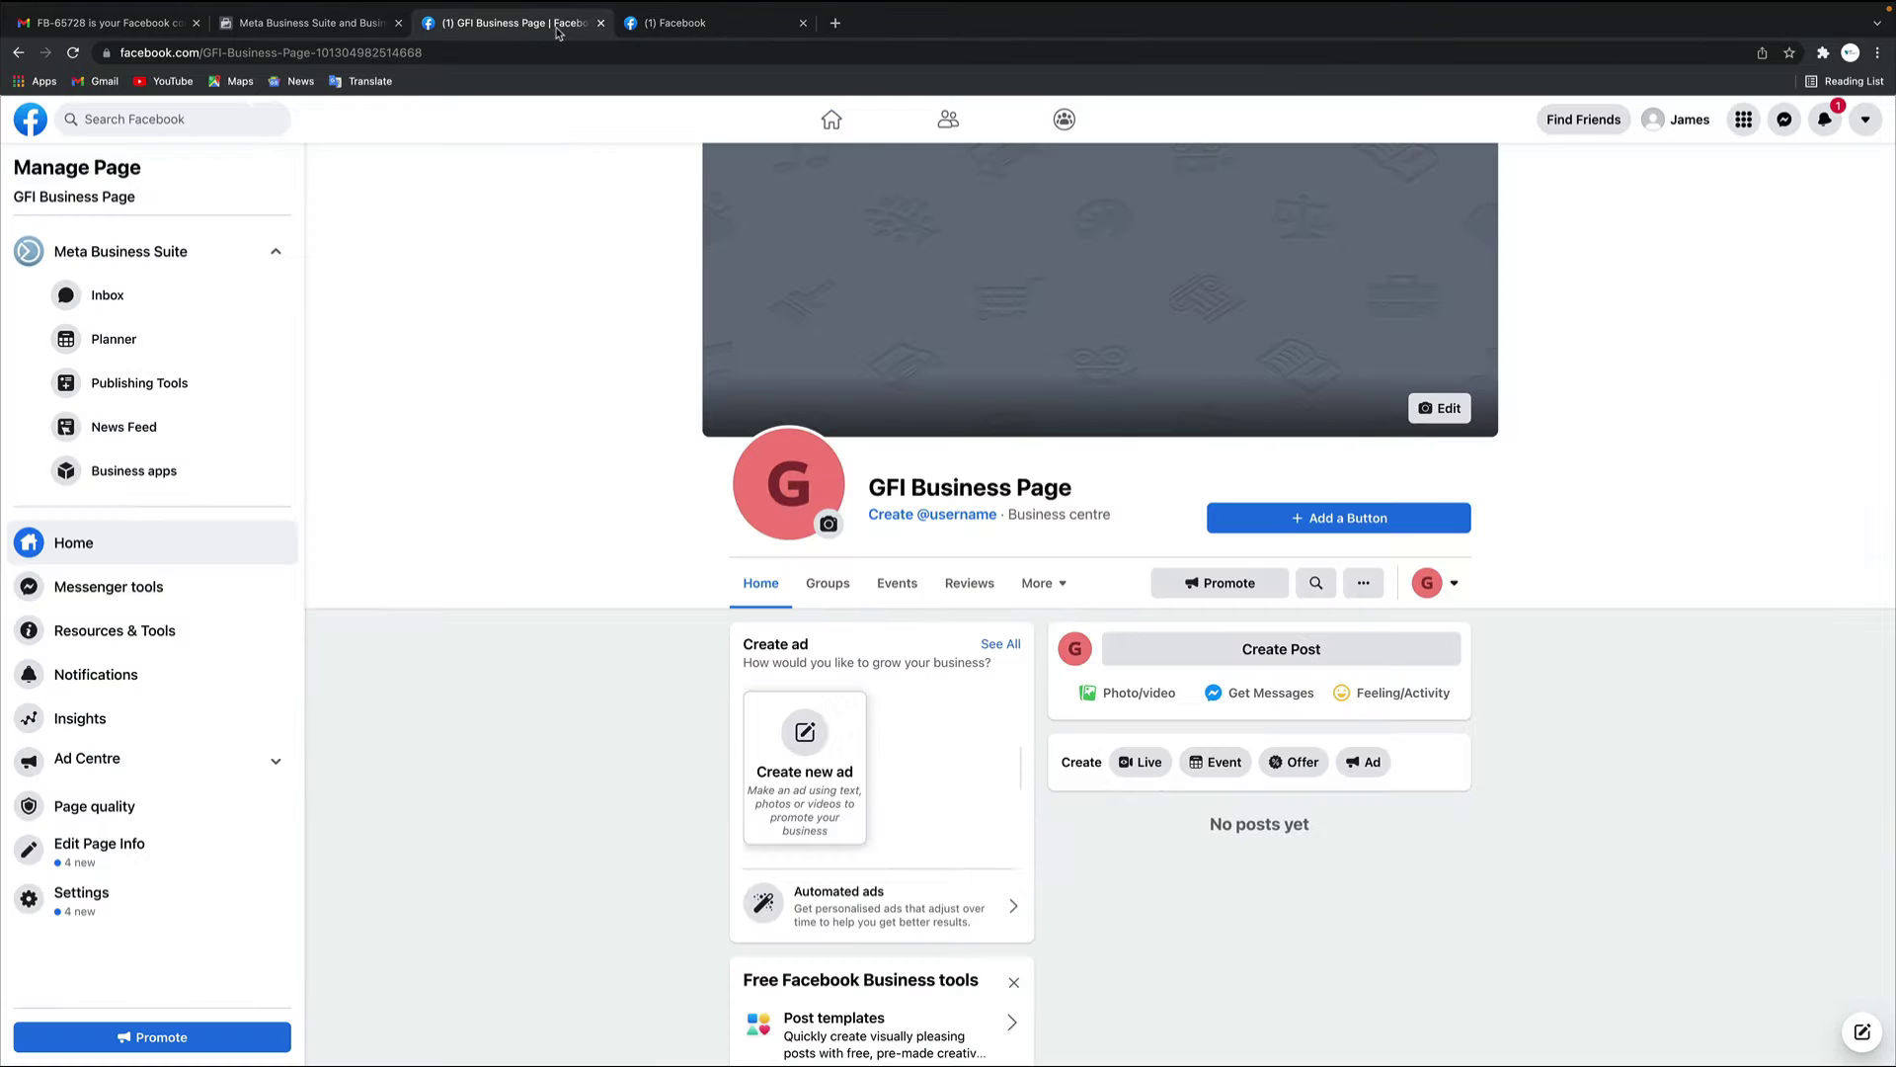
scroll(1663, 605, "down", 10)
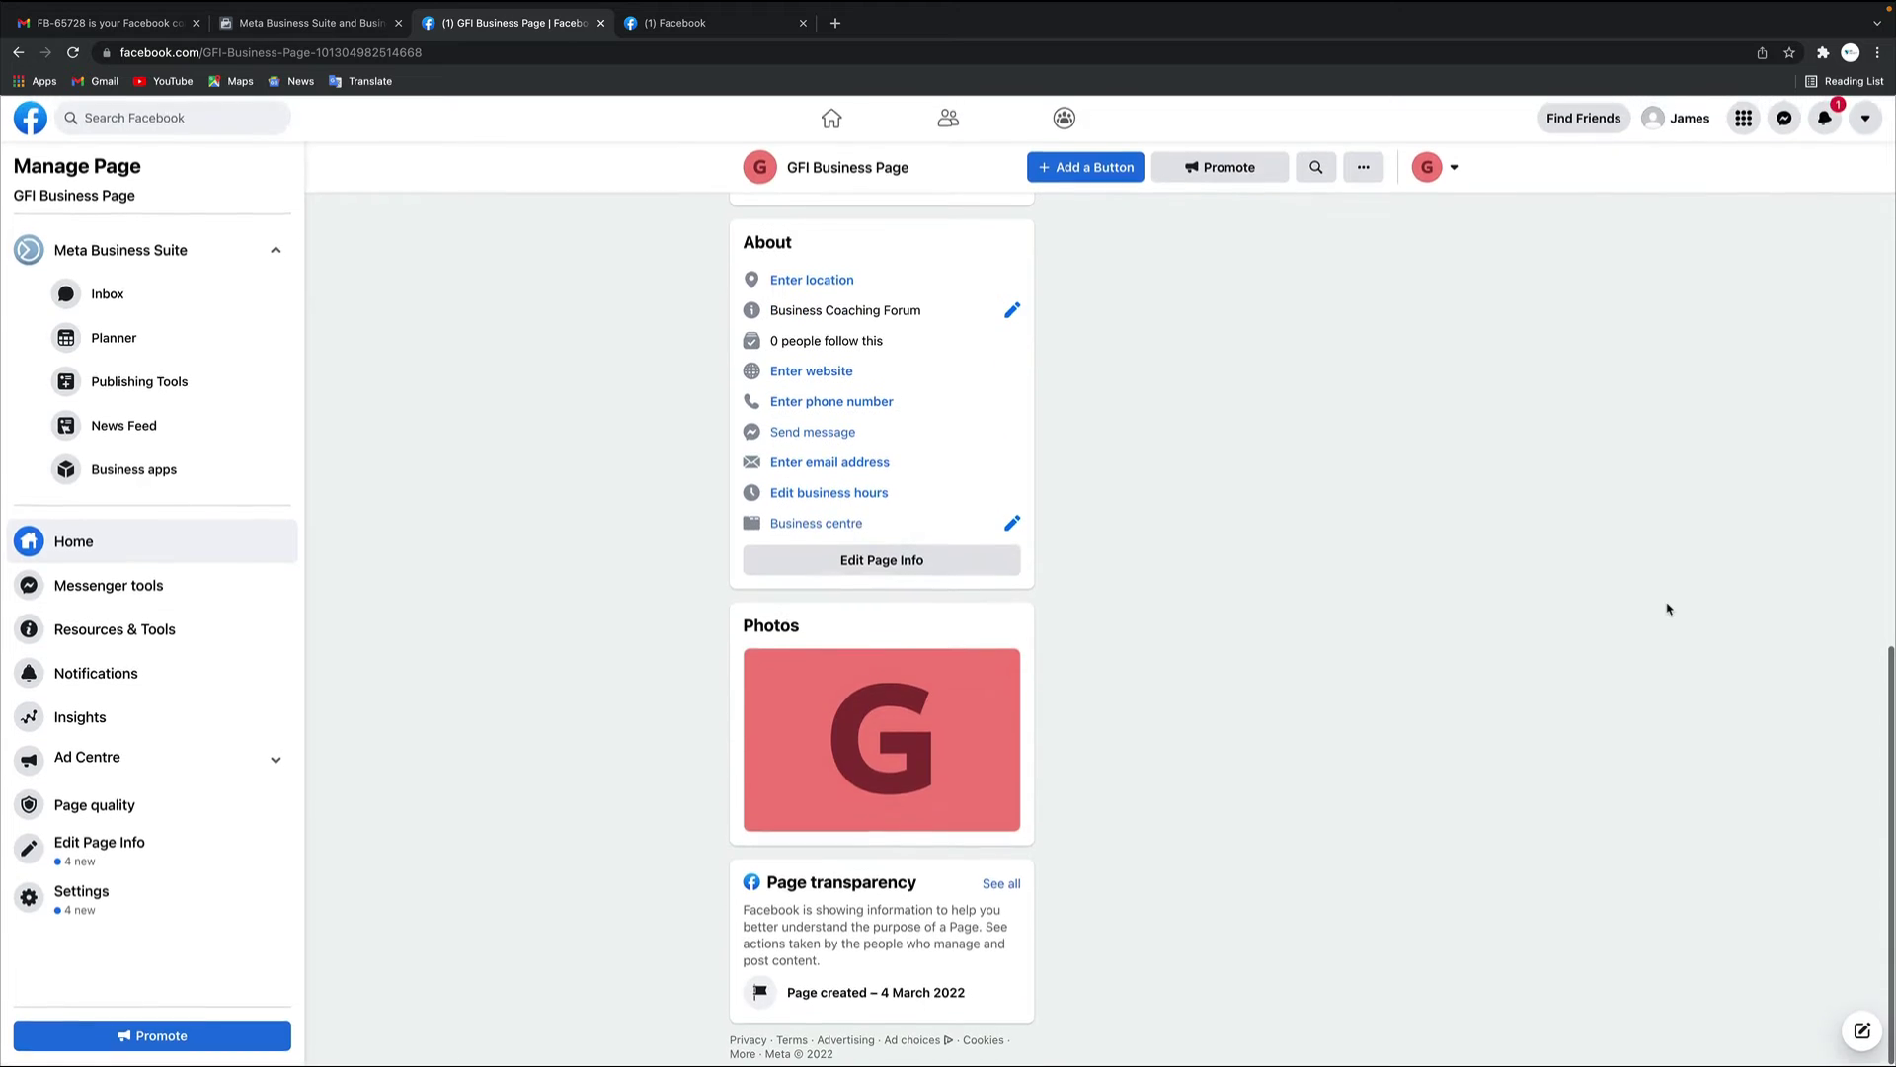
scroll(1667, 608, "up", 12)
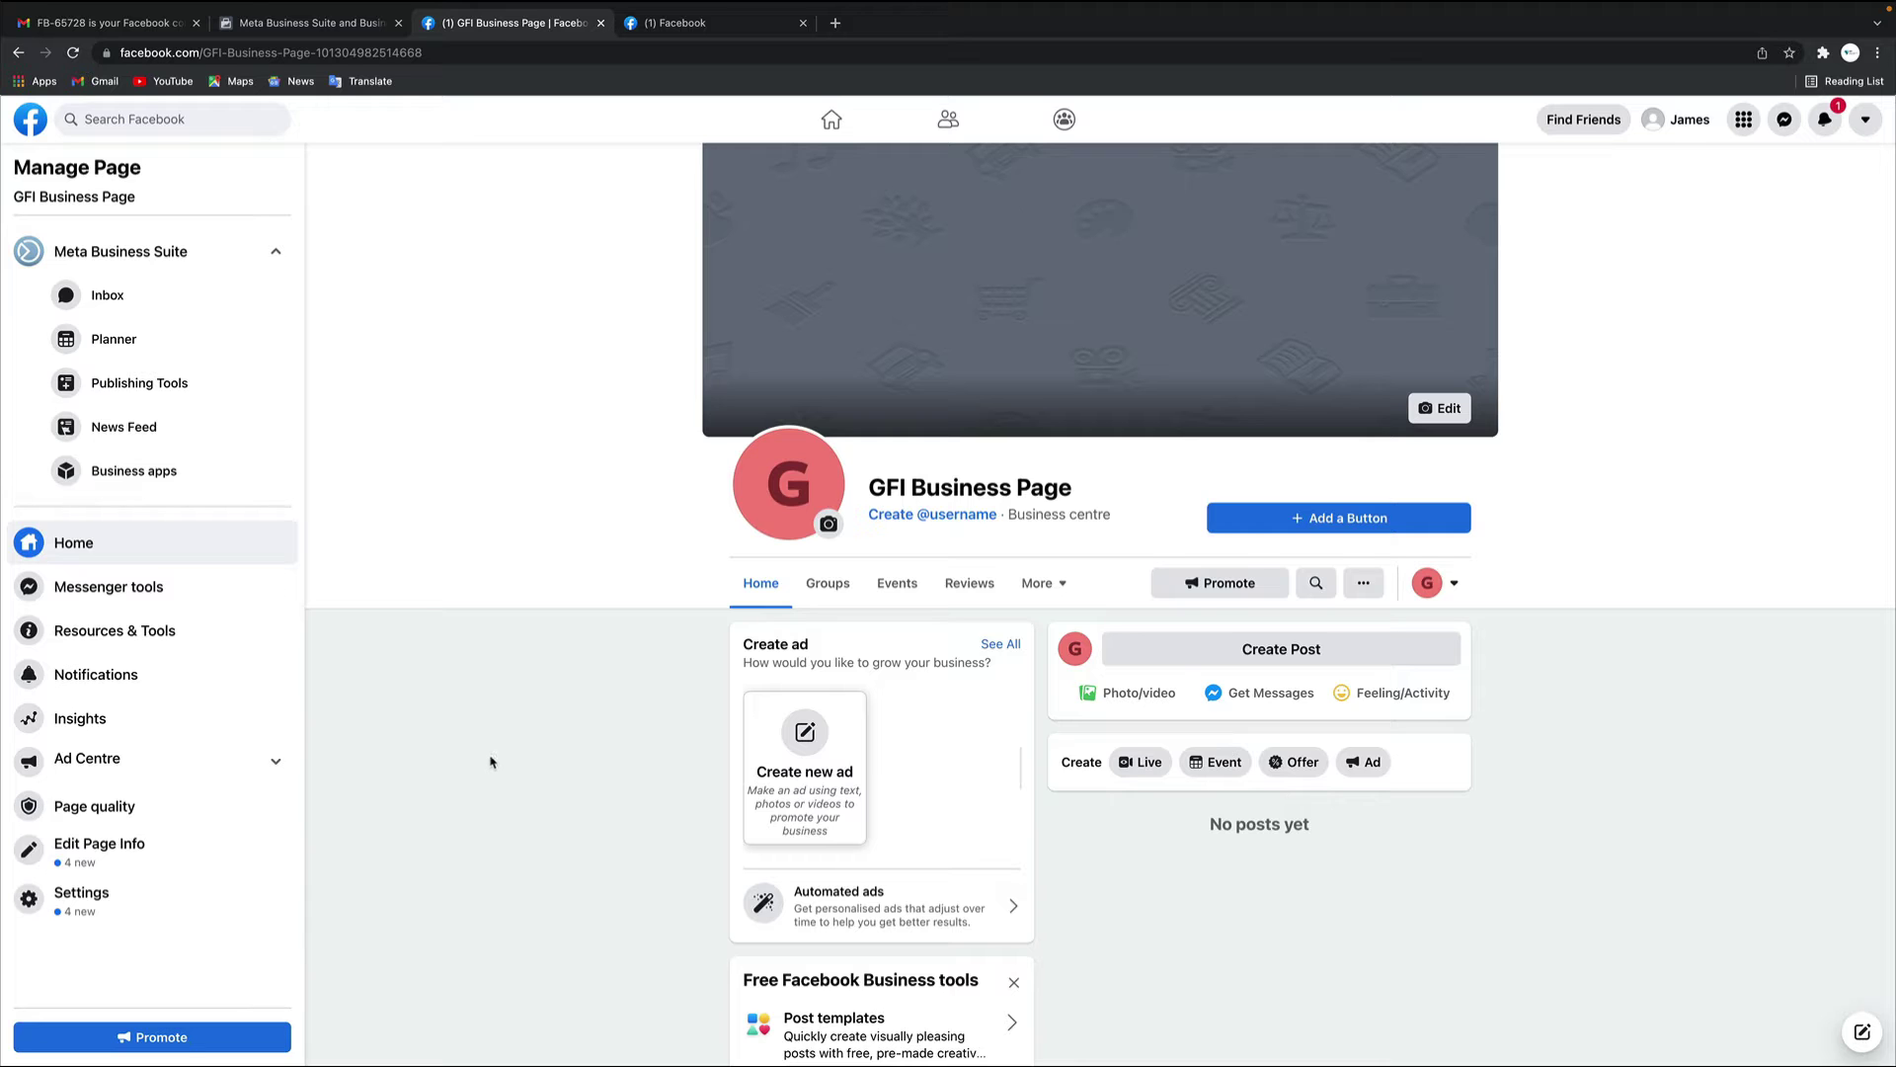
scroll(491, 761, "down", 12)
scroll(491, 761, "up", 5)
Review the Meta Business Suite overview and GFI Business Page tabs, selecting the overview's web address
left_click(333, 30)
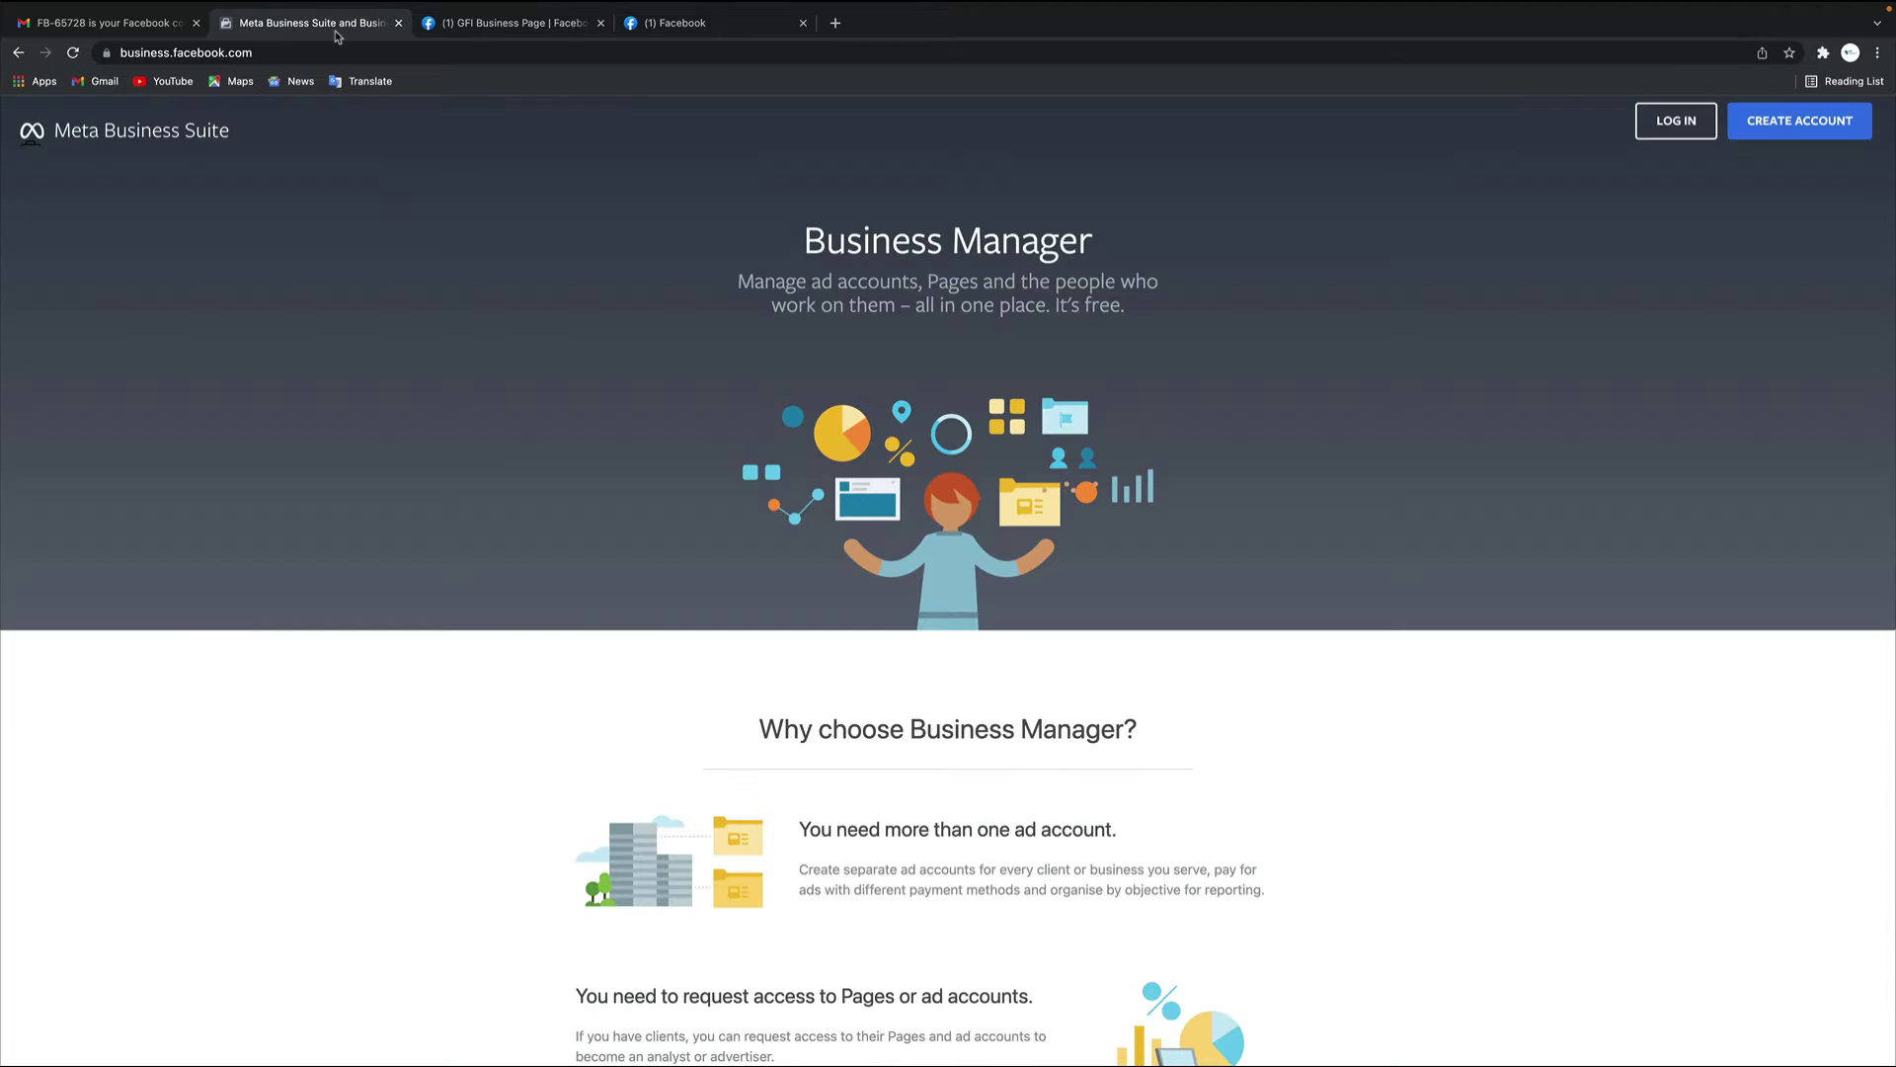
left_click(164, 53)
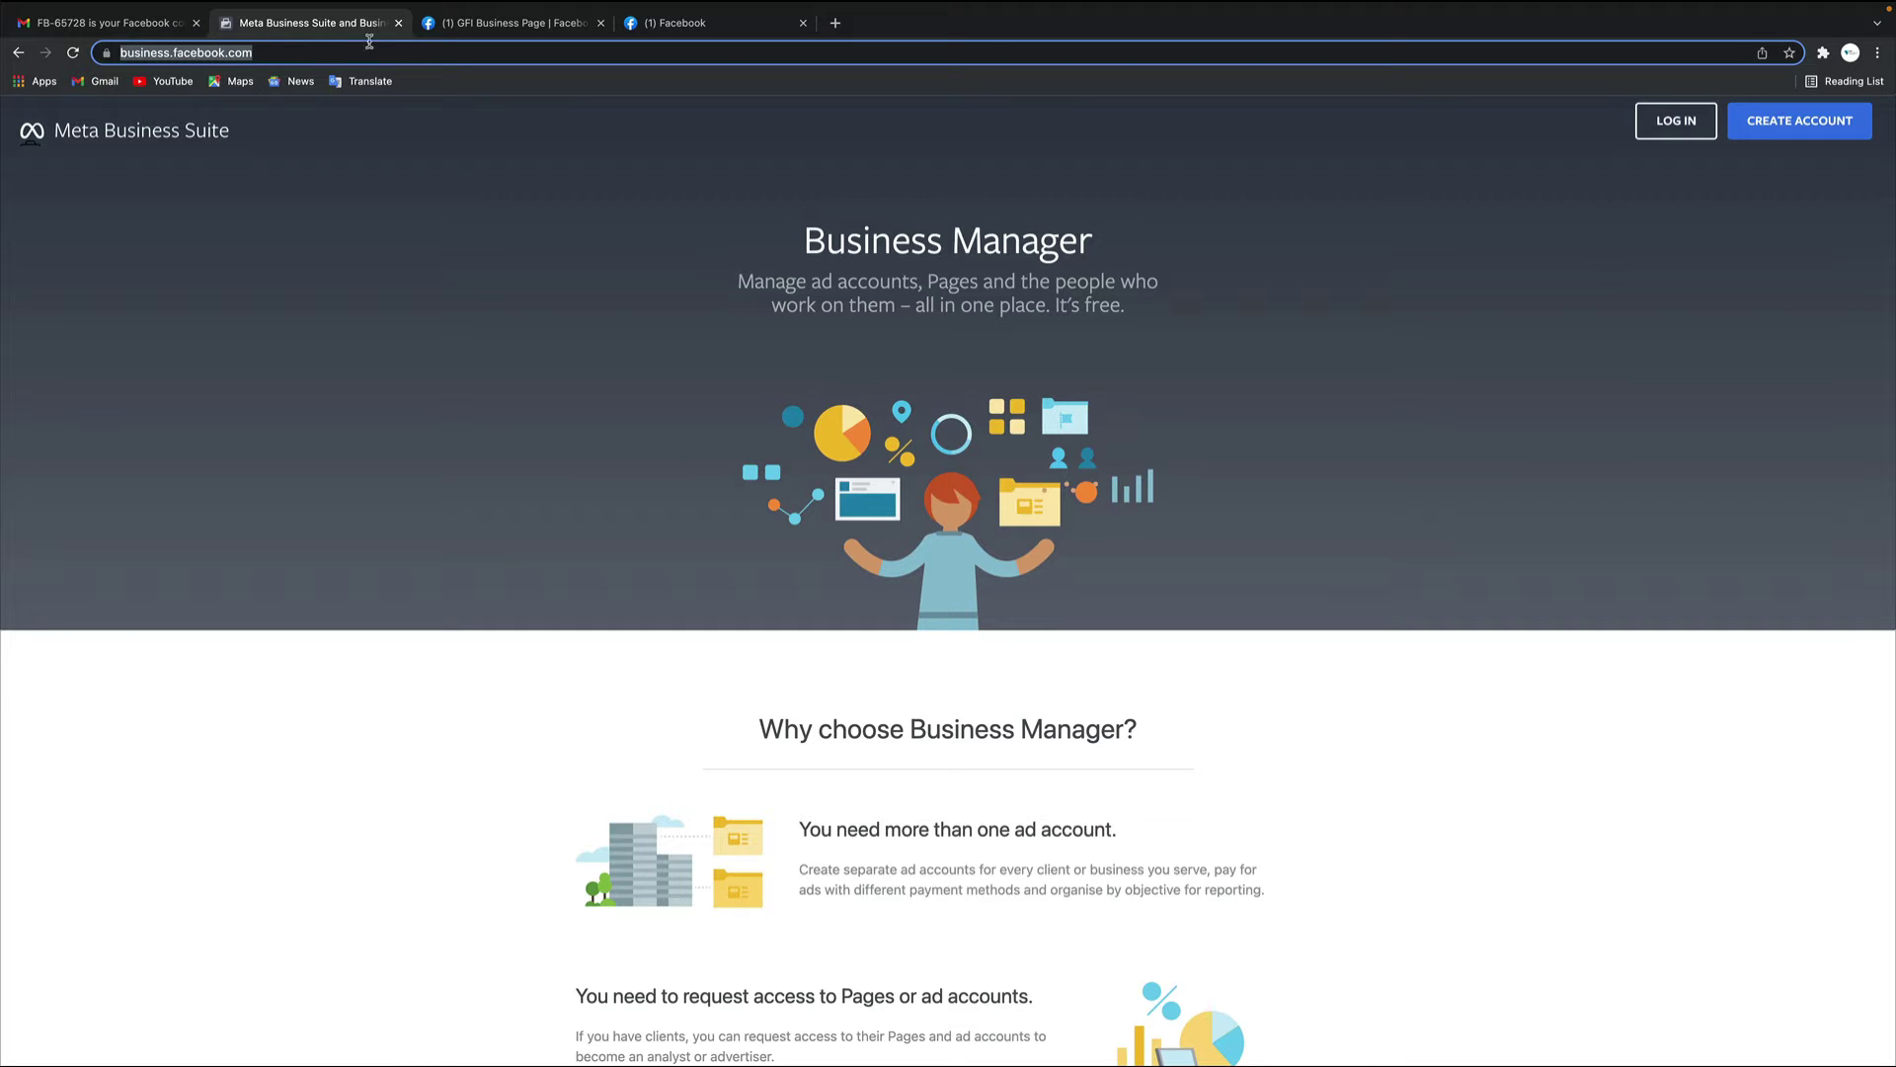
left_click(480, 23)
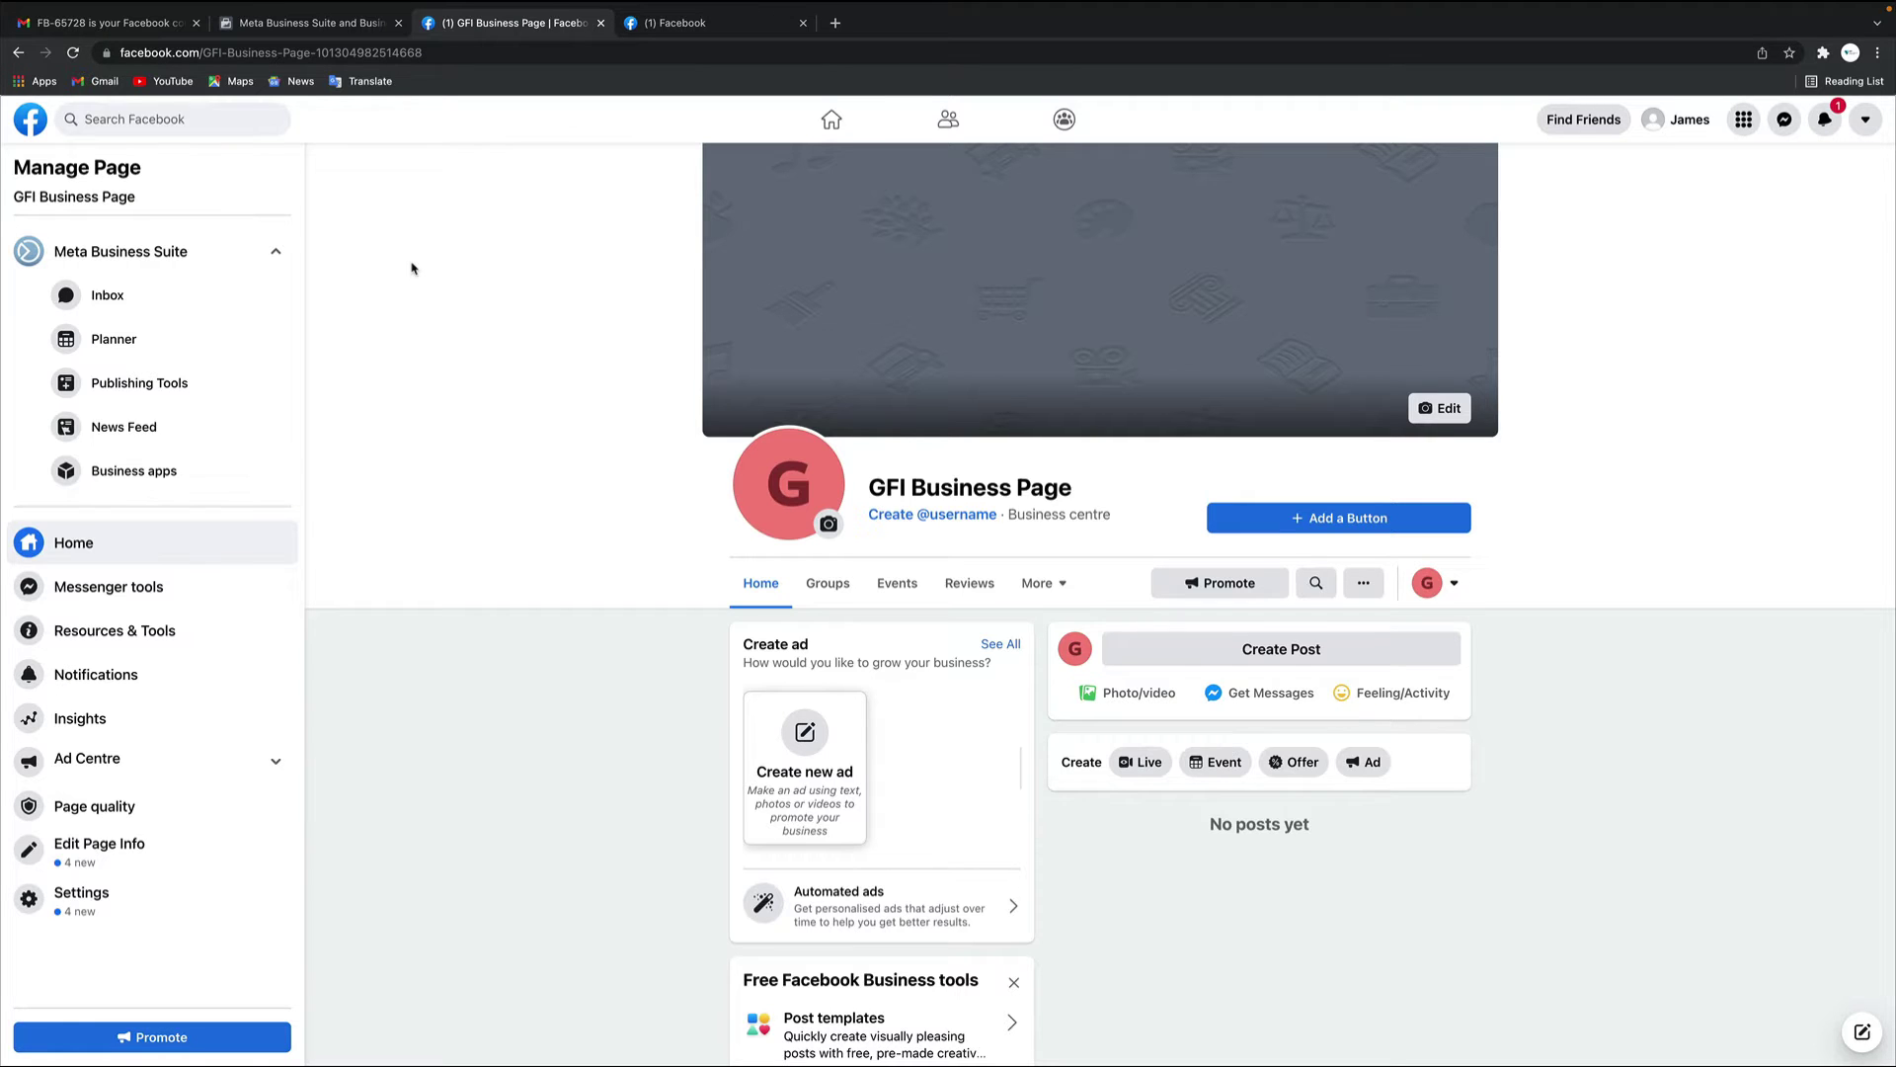
left_click(302, 23)
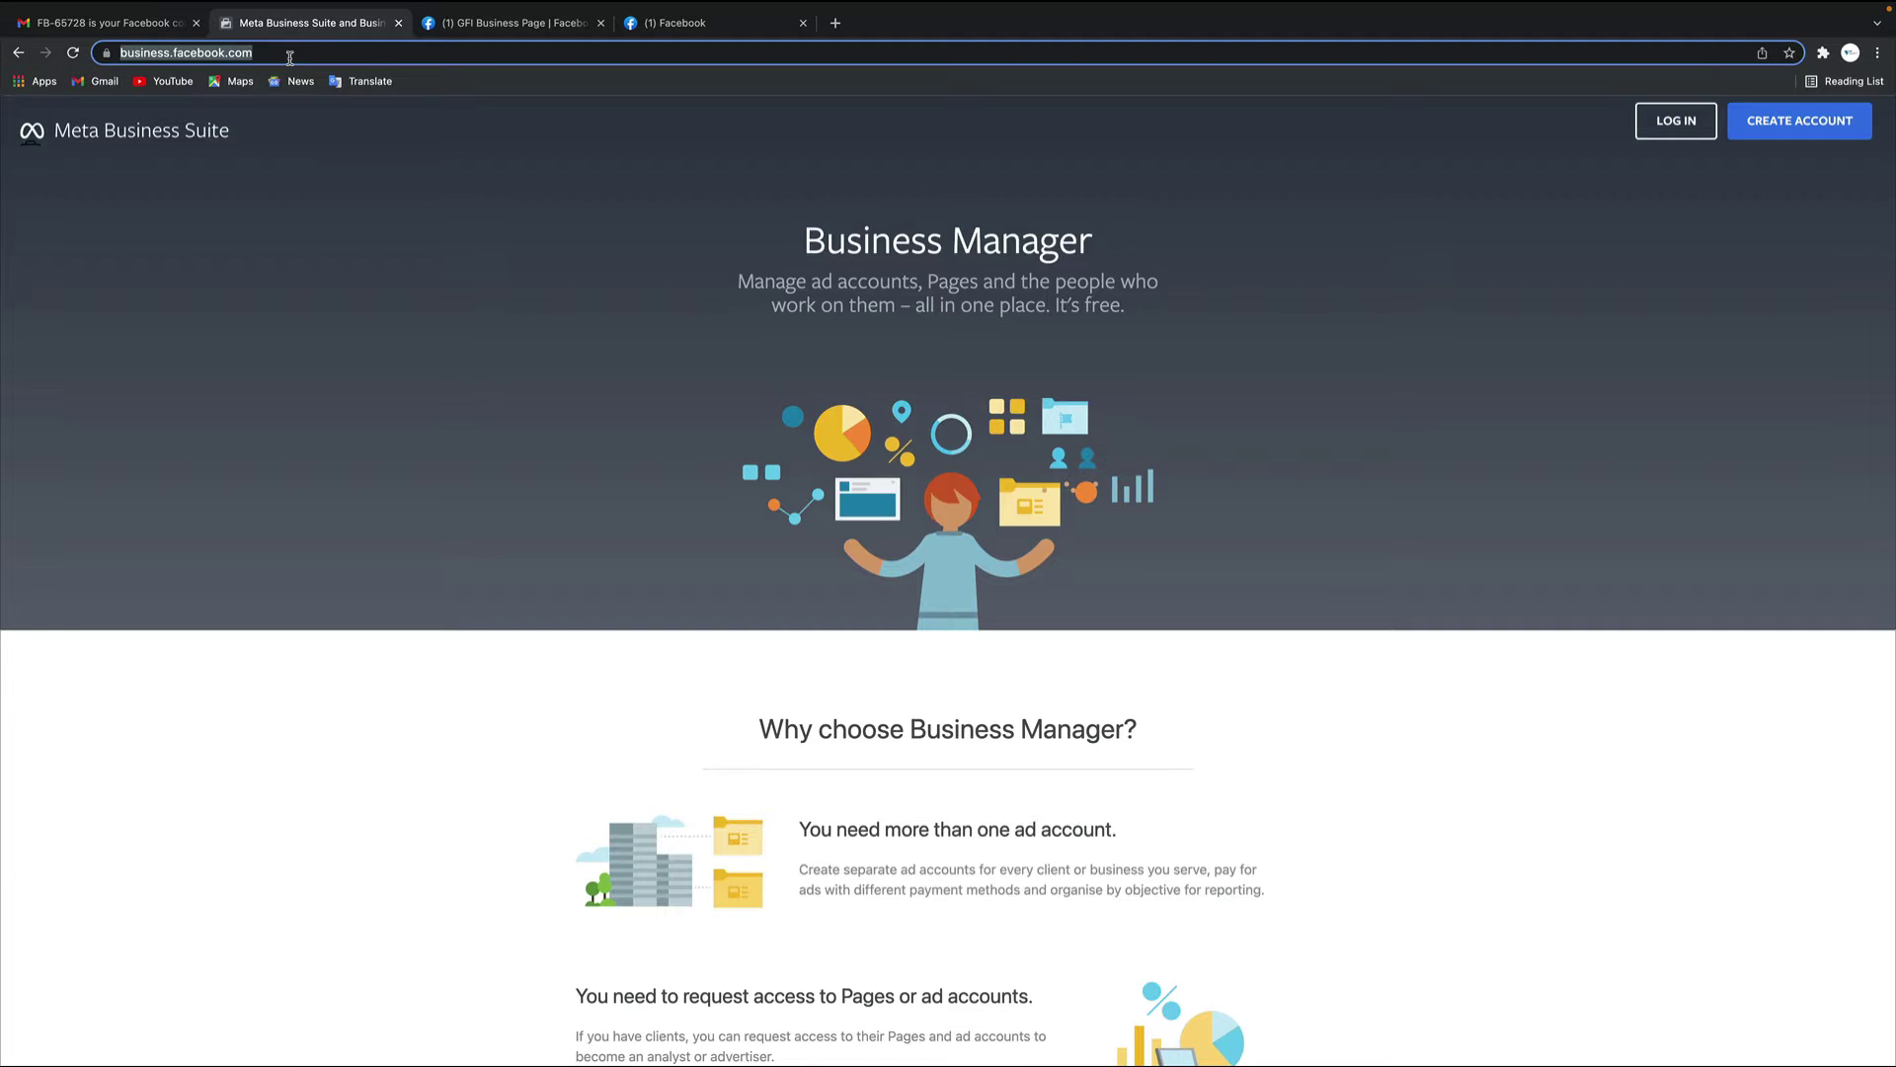
Search 'business' in a new tab and open the Meta Business Suite and Business Manager result
left_click(836, 23)
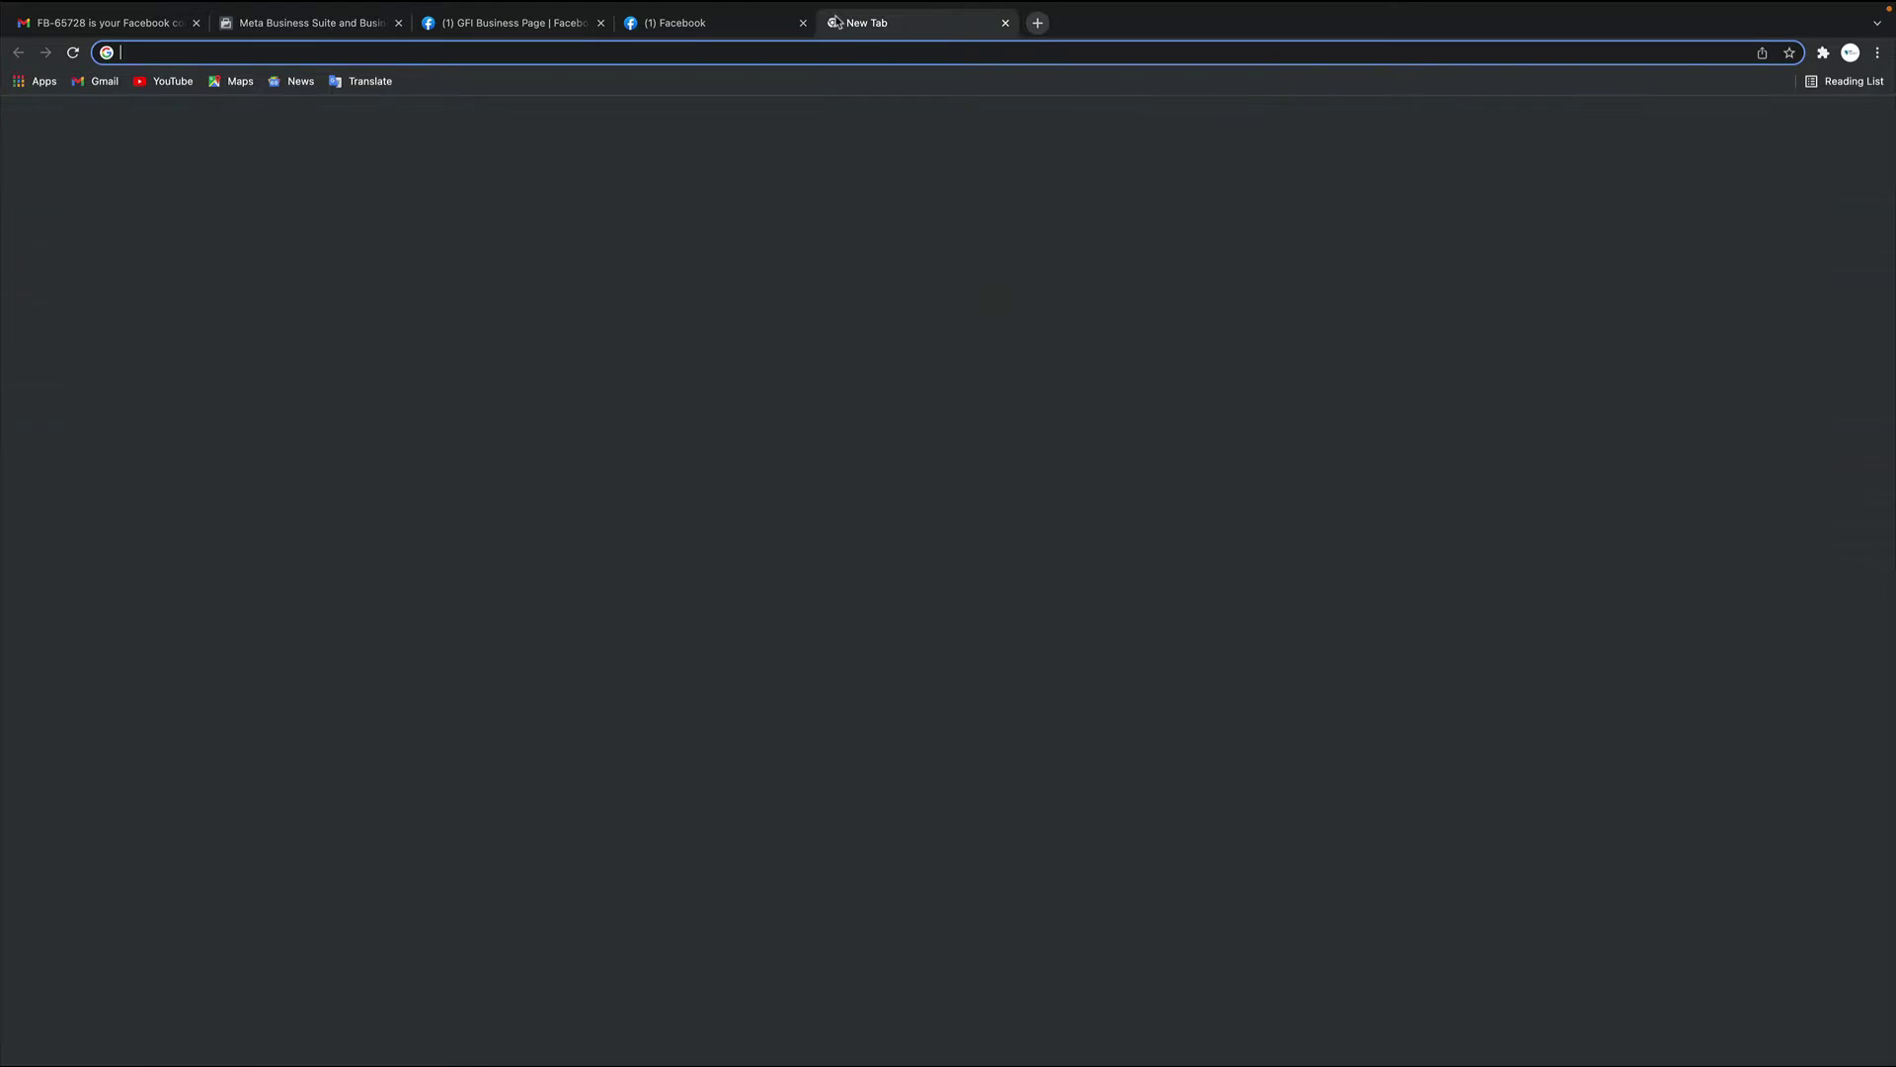
type("business facebook")
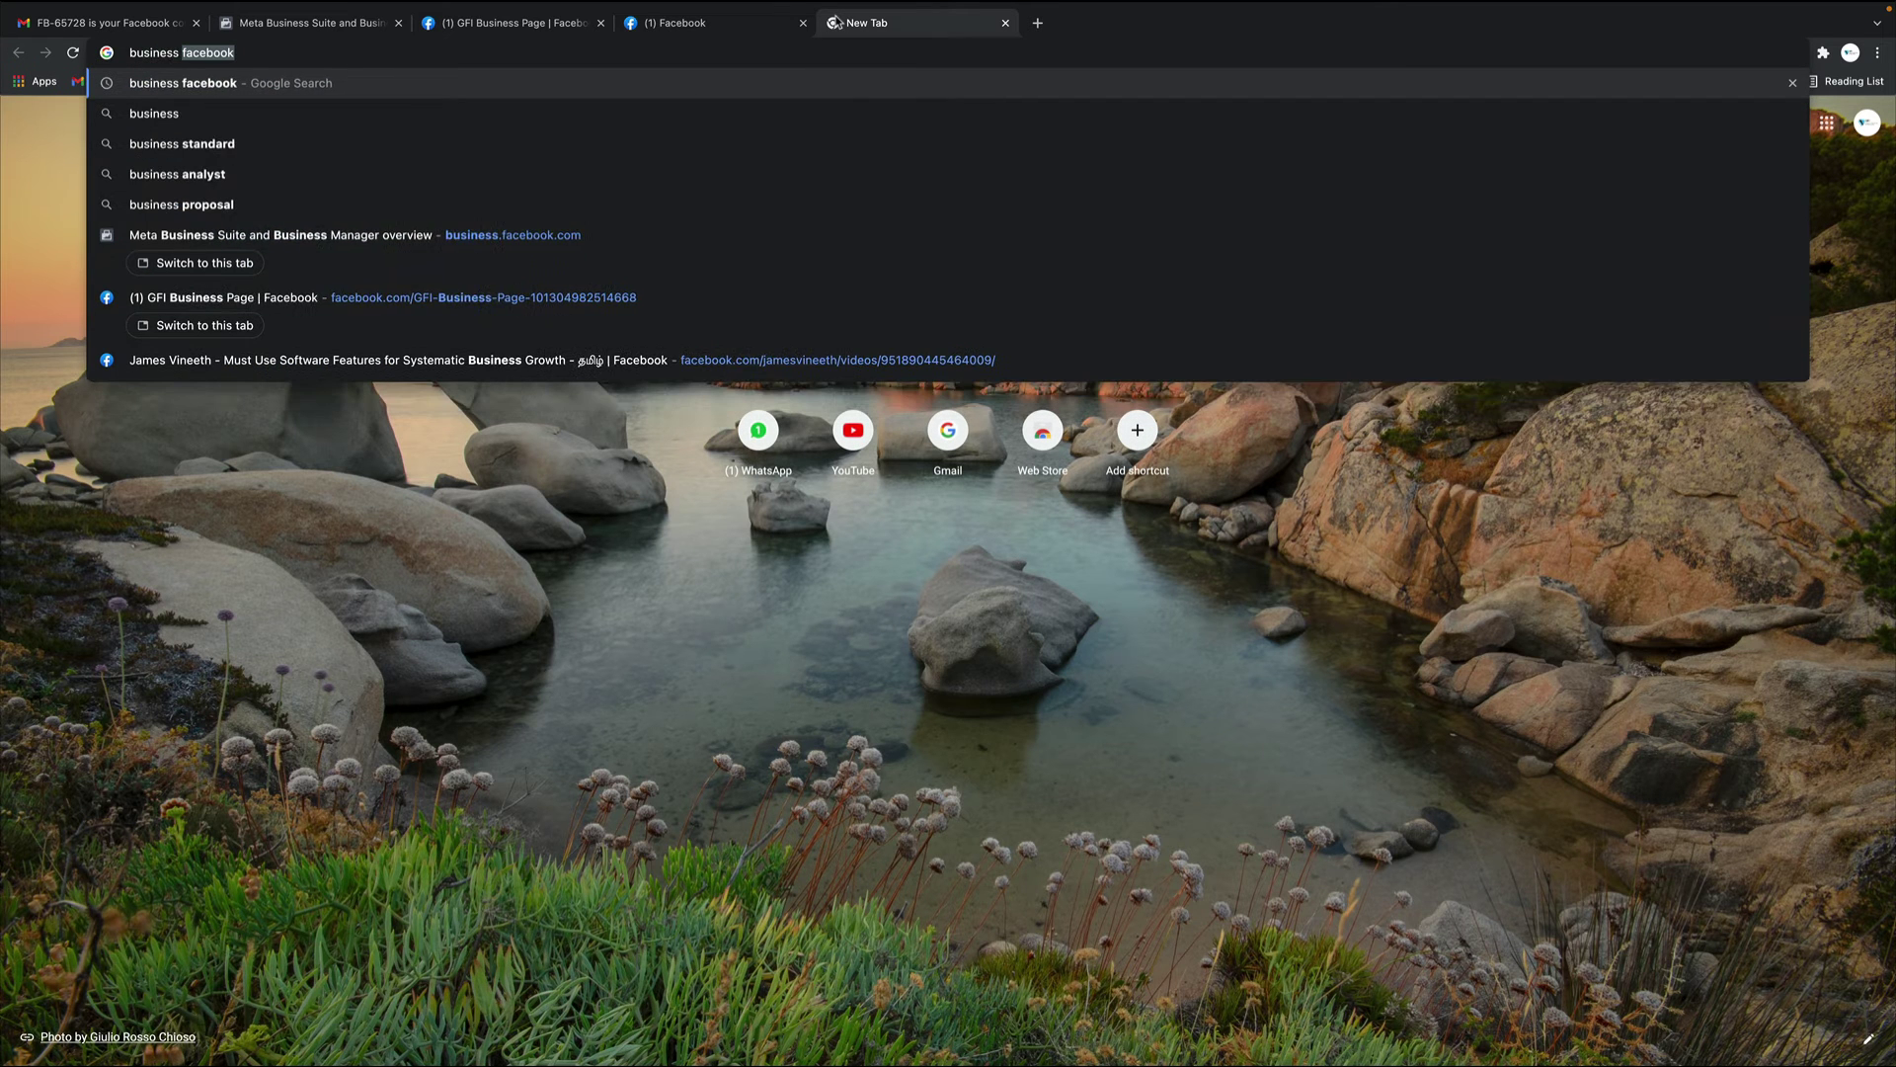
key("Return")
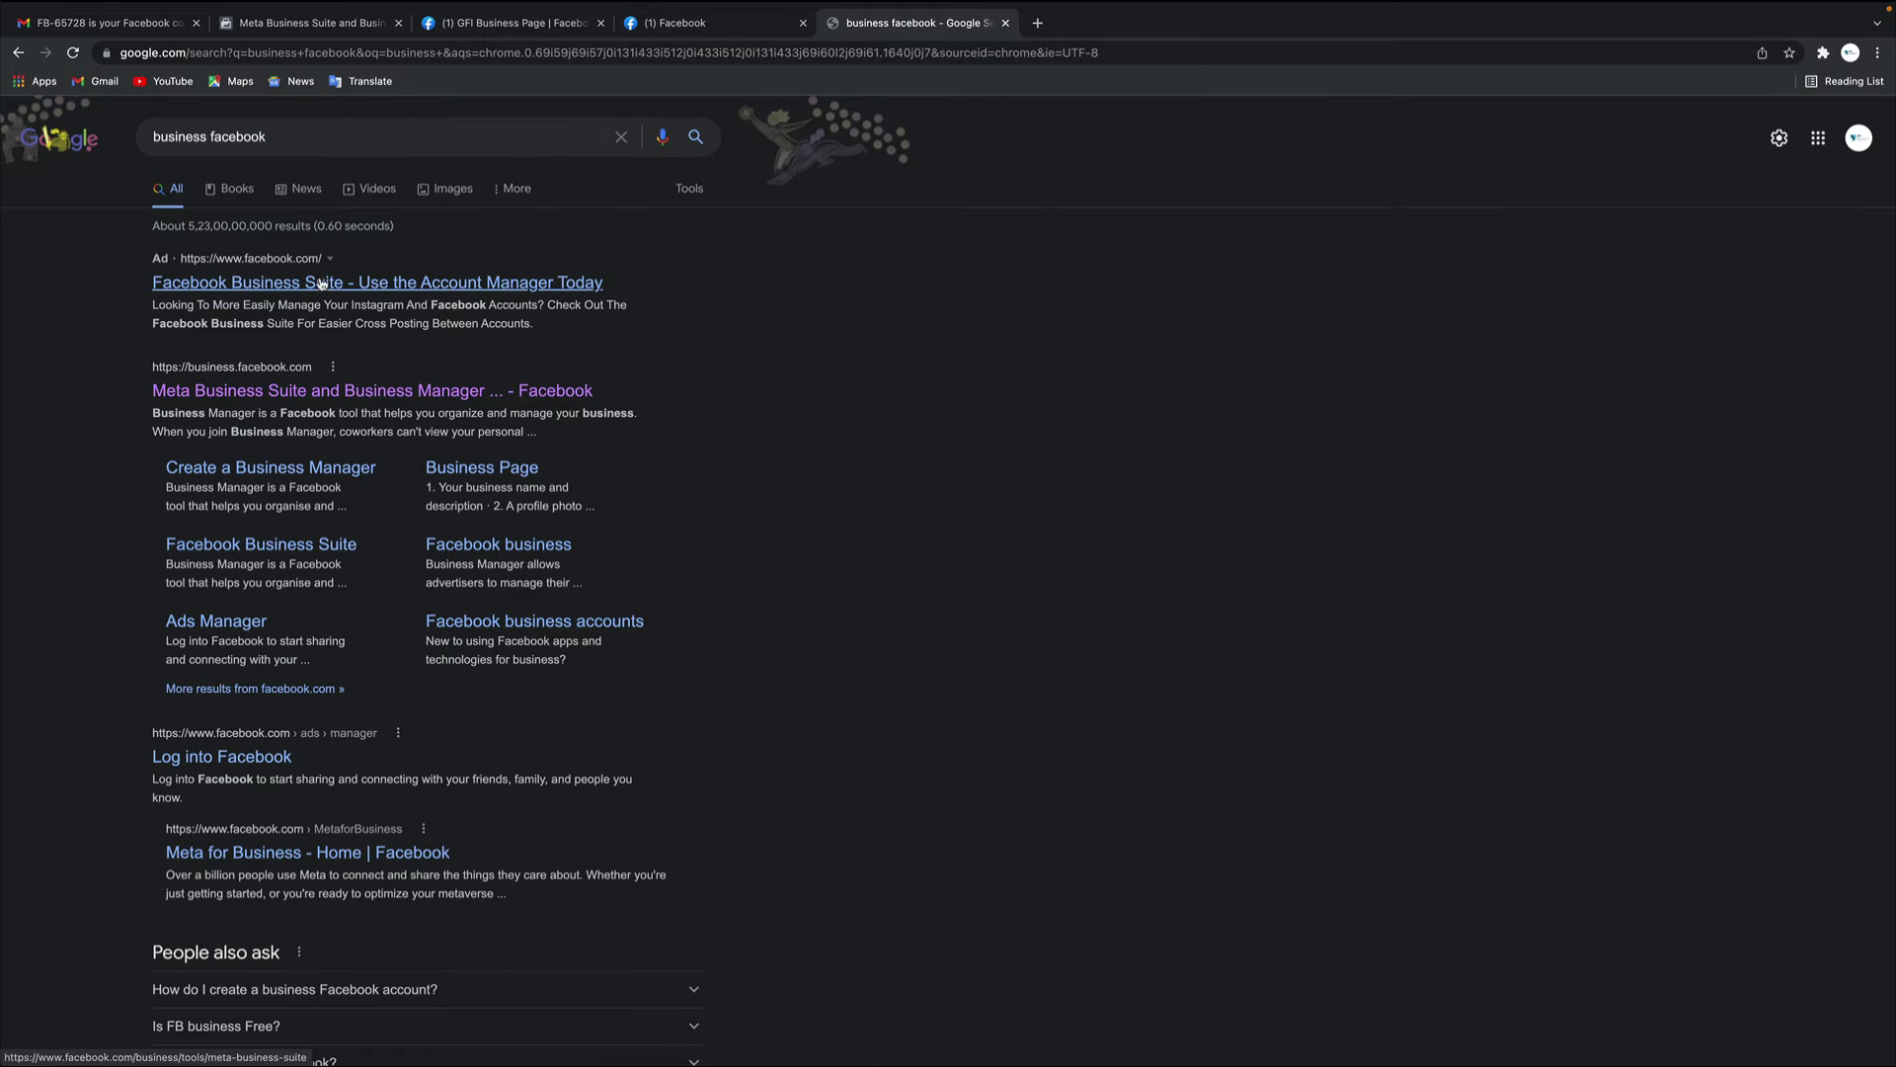
left_click(242, 393)
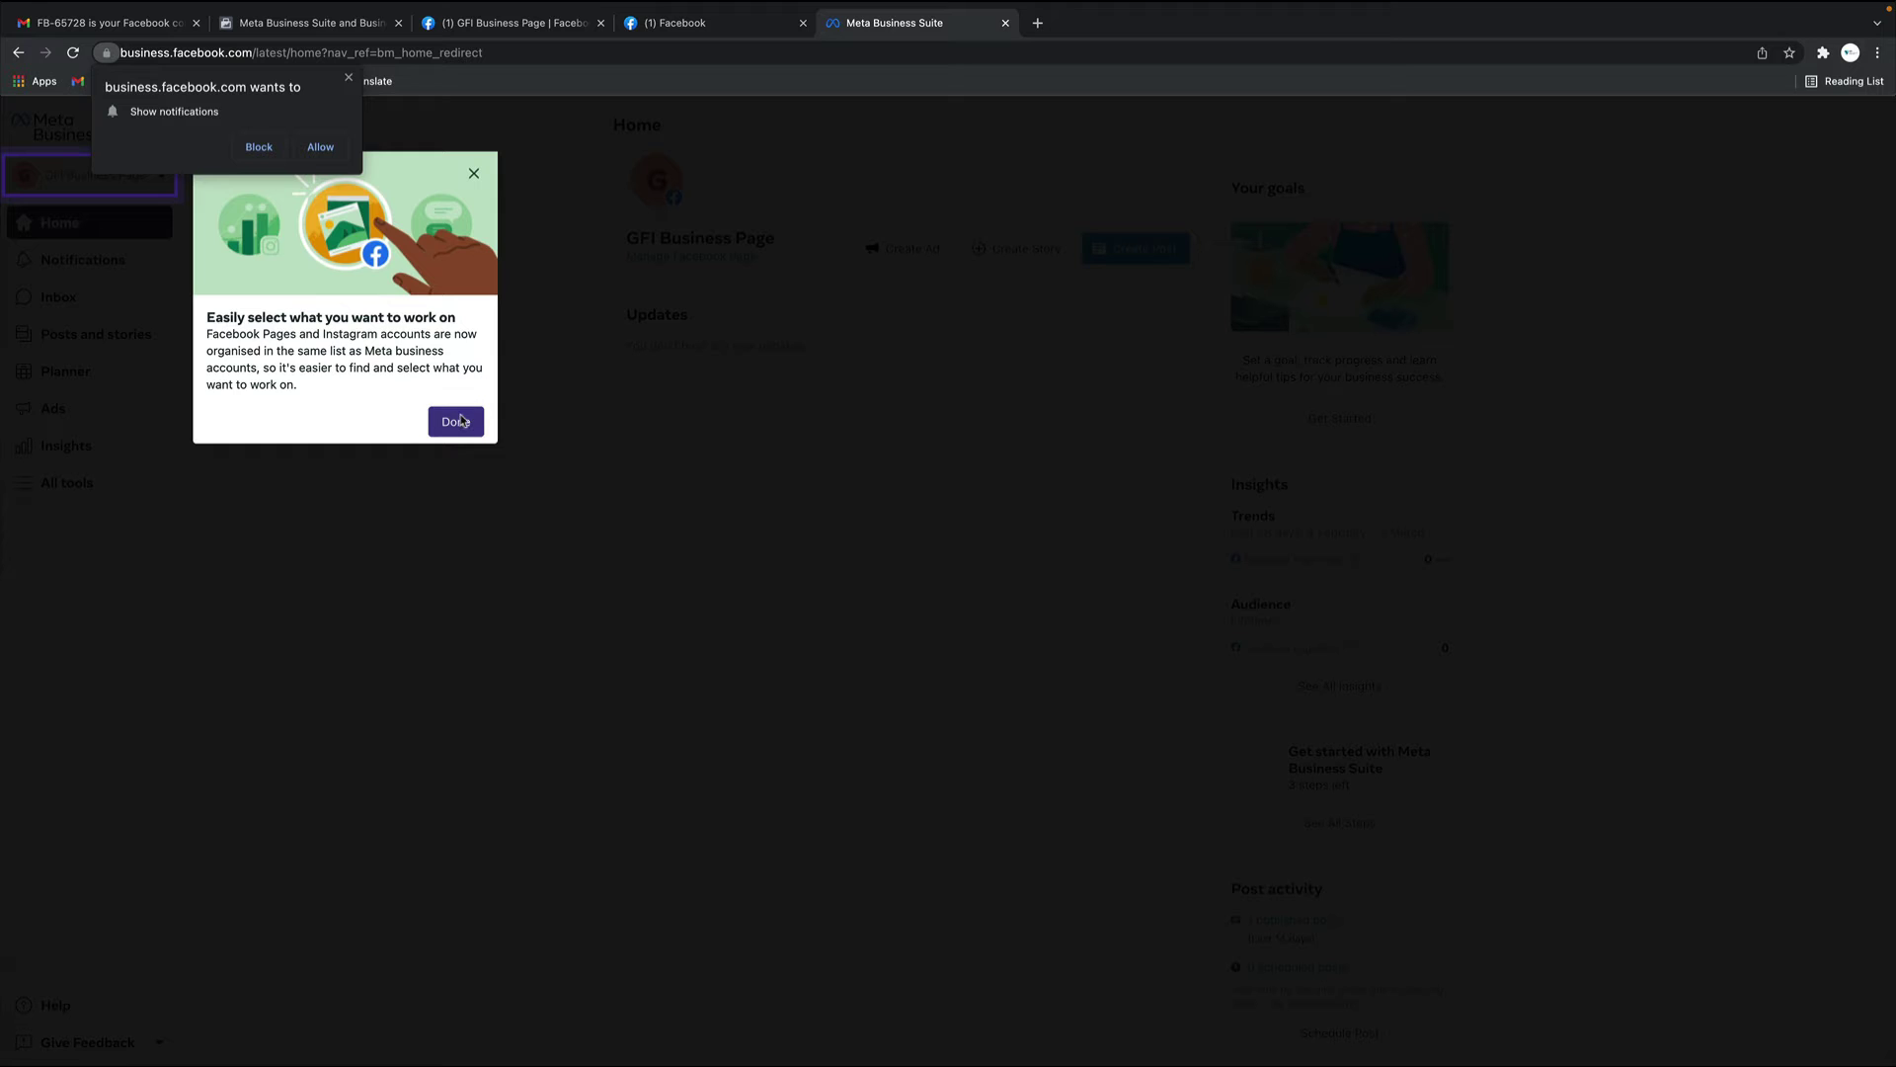
Dismiss the account-selection tip and notifications request, then go back to the GFI Business Page tab
left_click(457, 421)
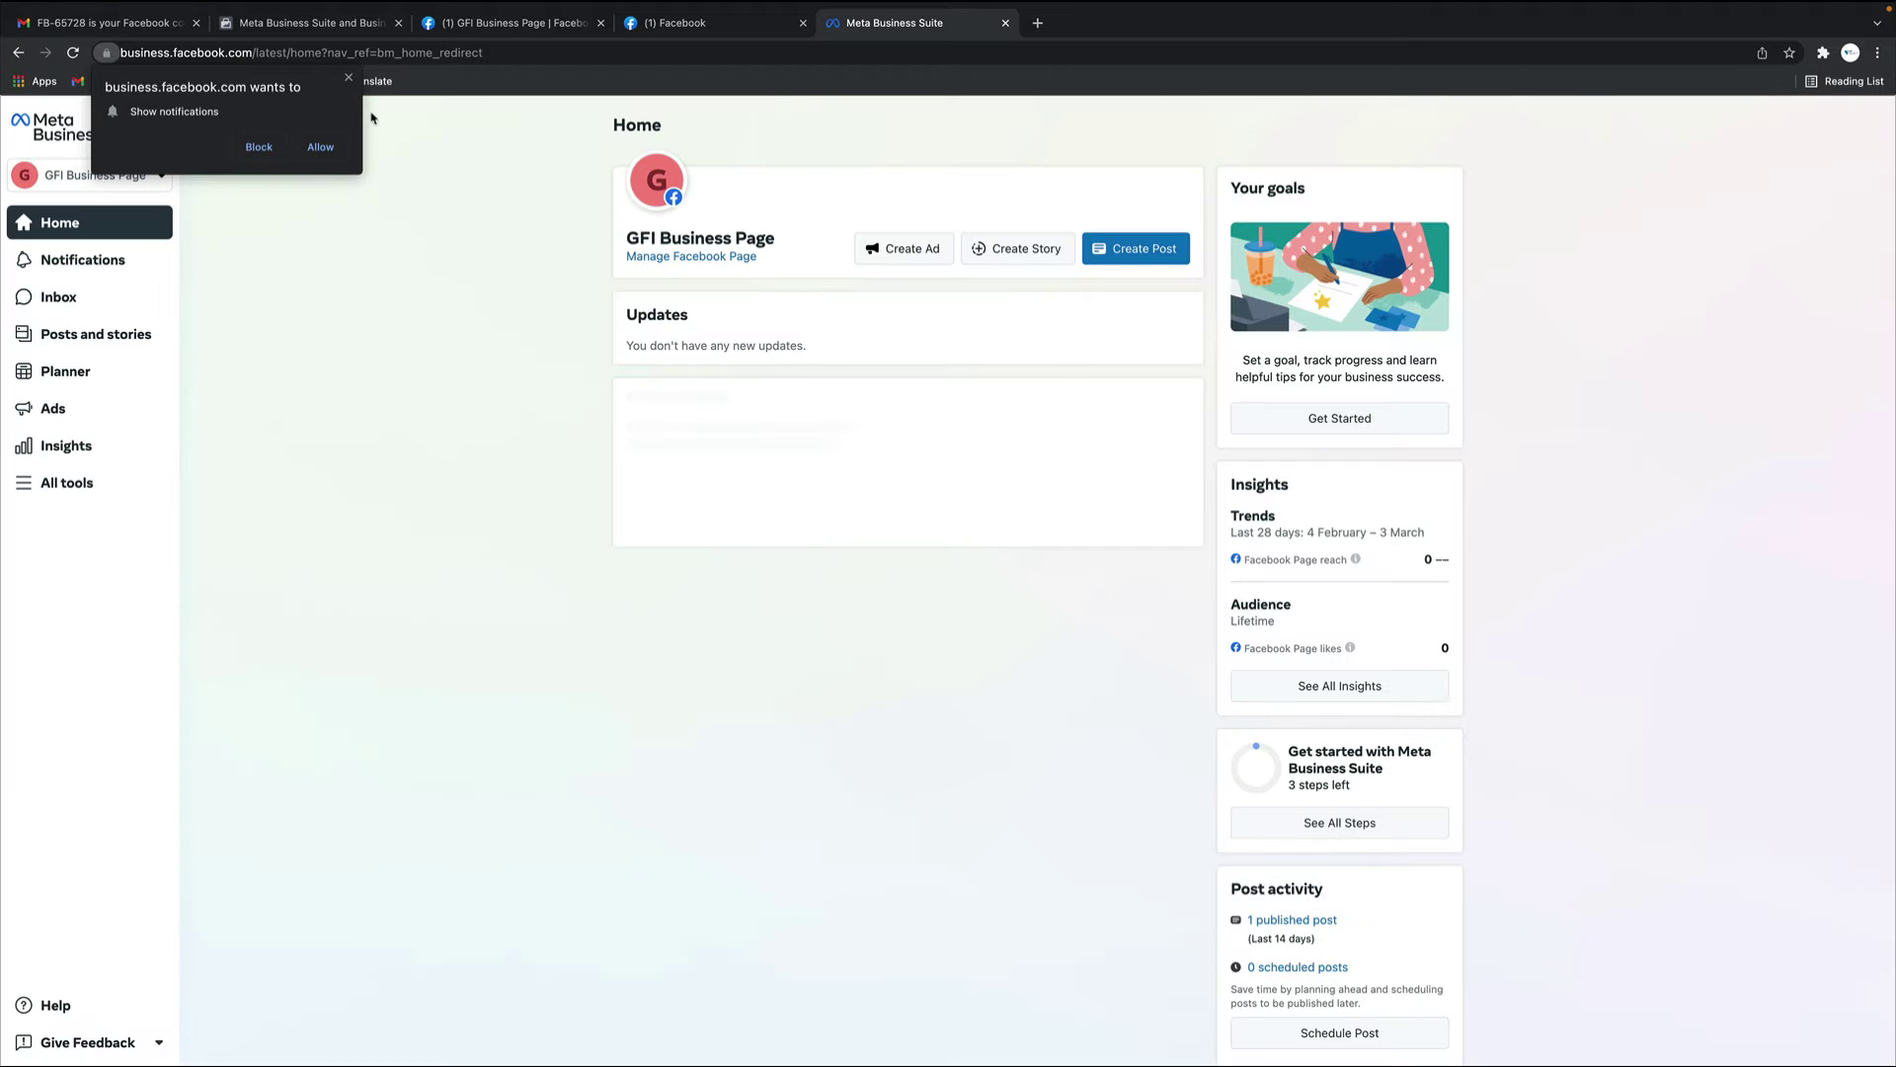
left_click(348, 77)
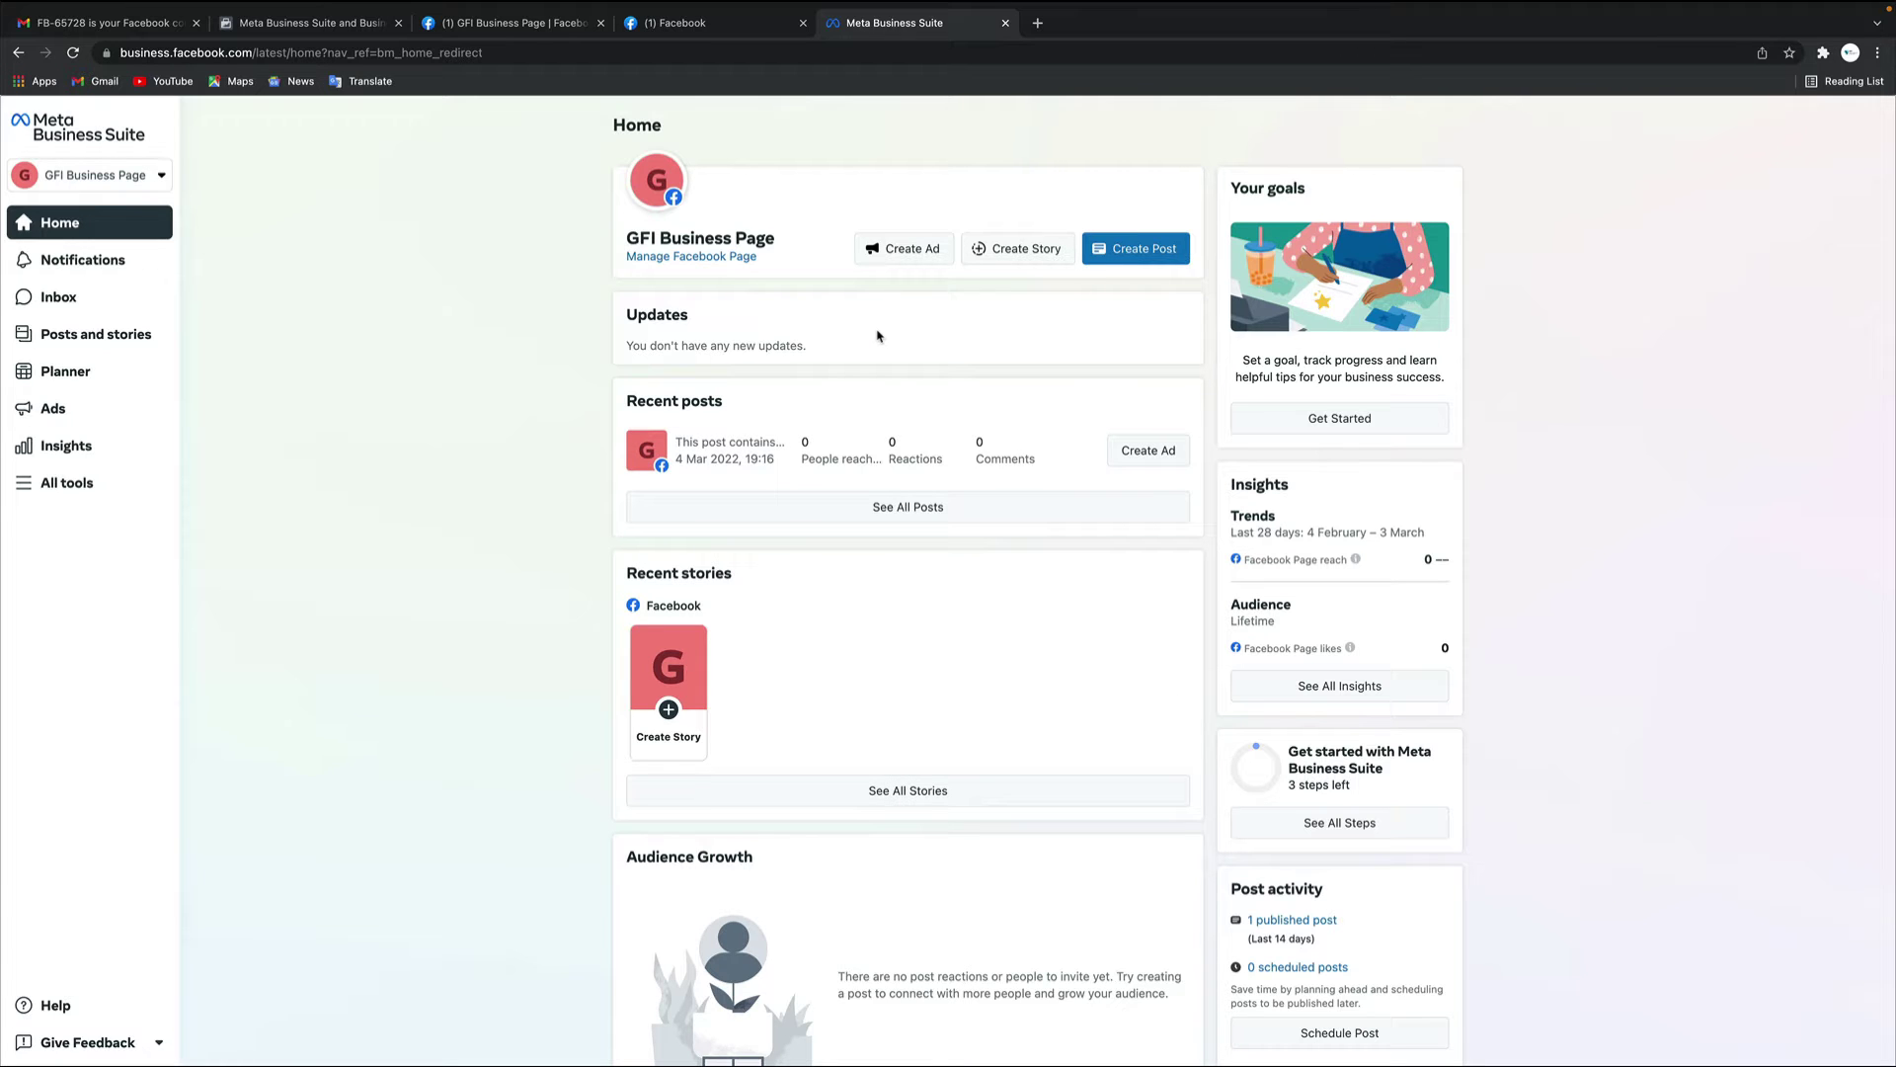
left_click(528, 23)
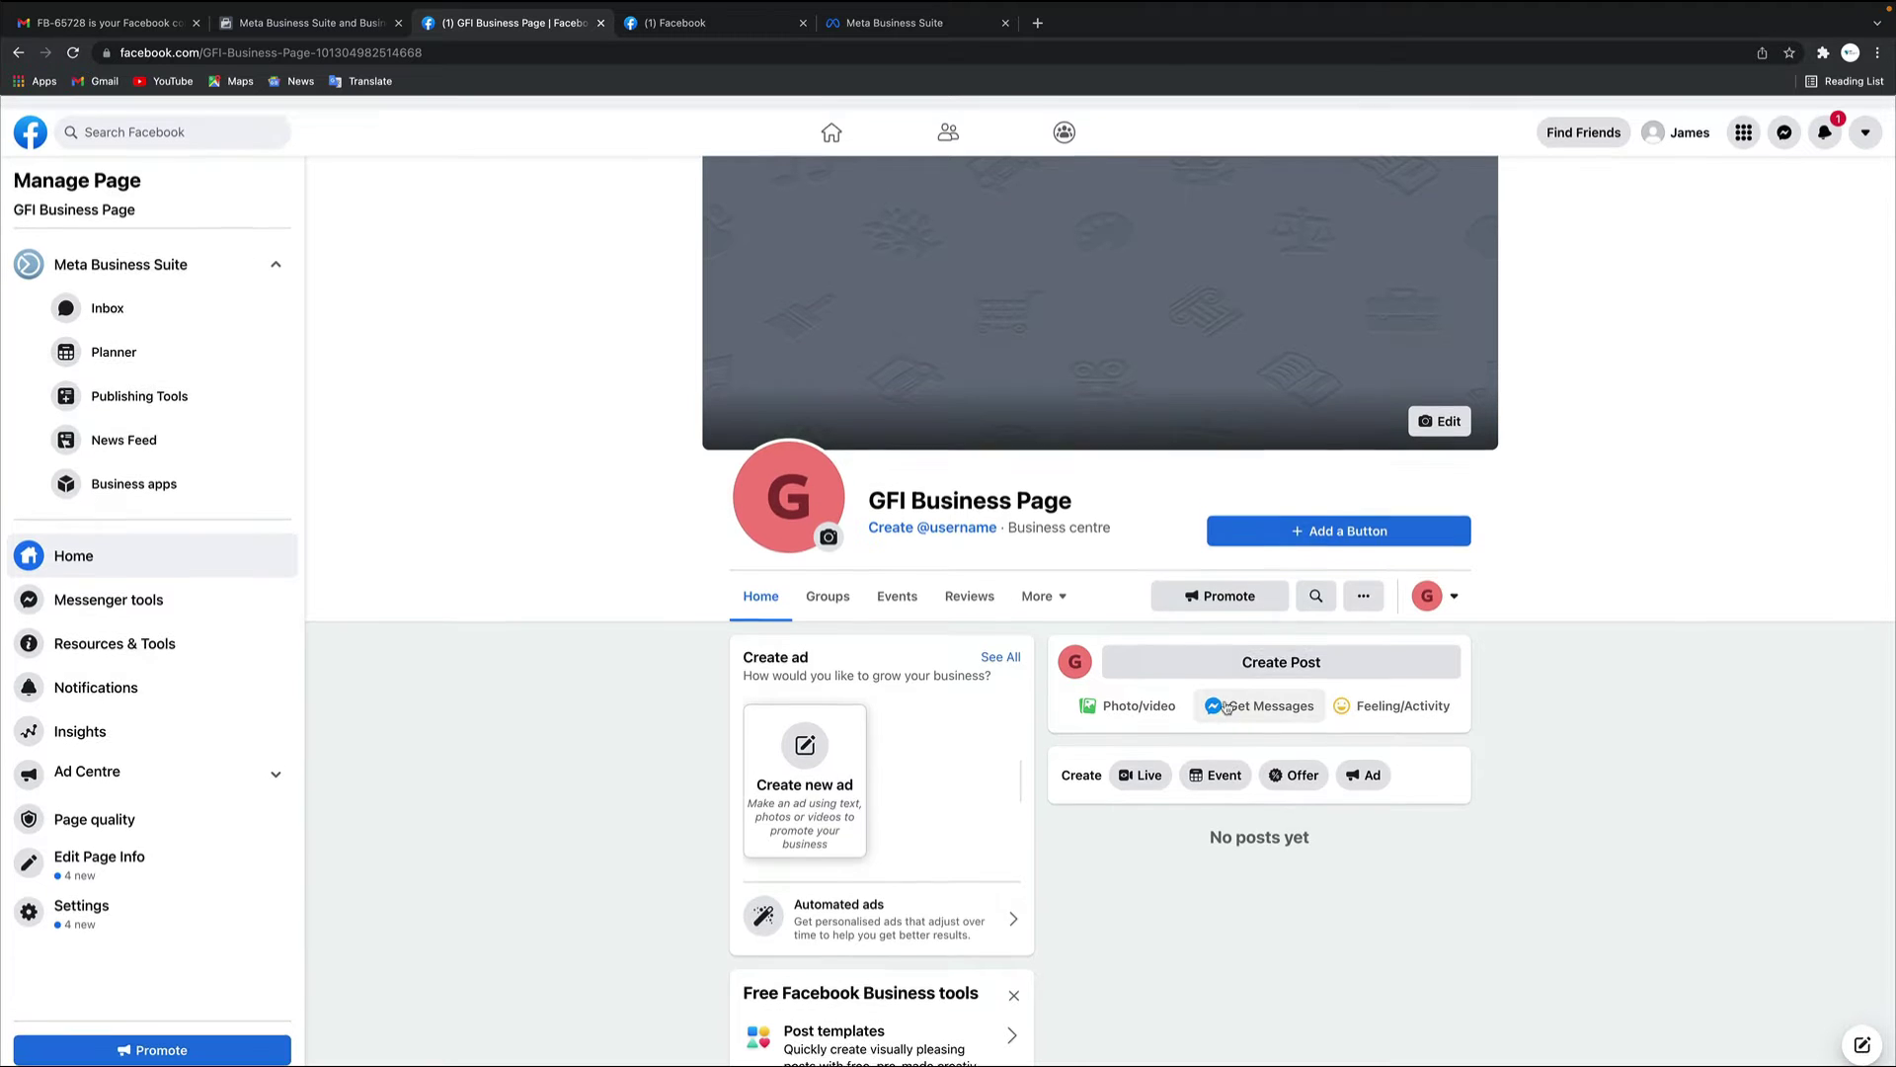
Promote GFI Business Page with a new ad, accept the Non-discrimination Policies, and review the Create ad form
left_click(1236, 584)
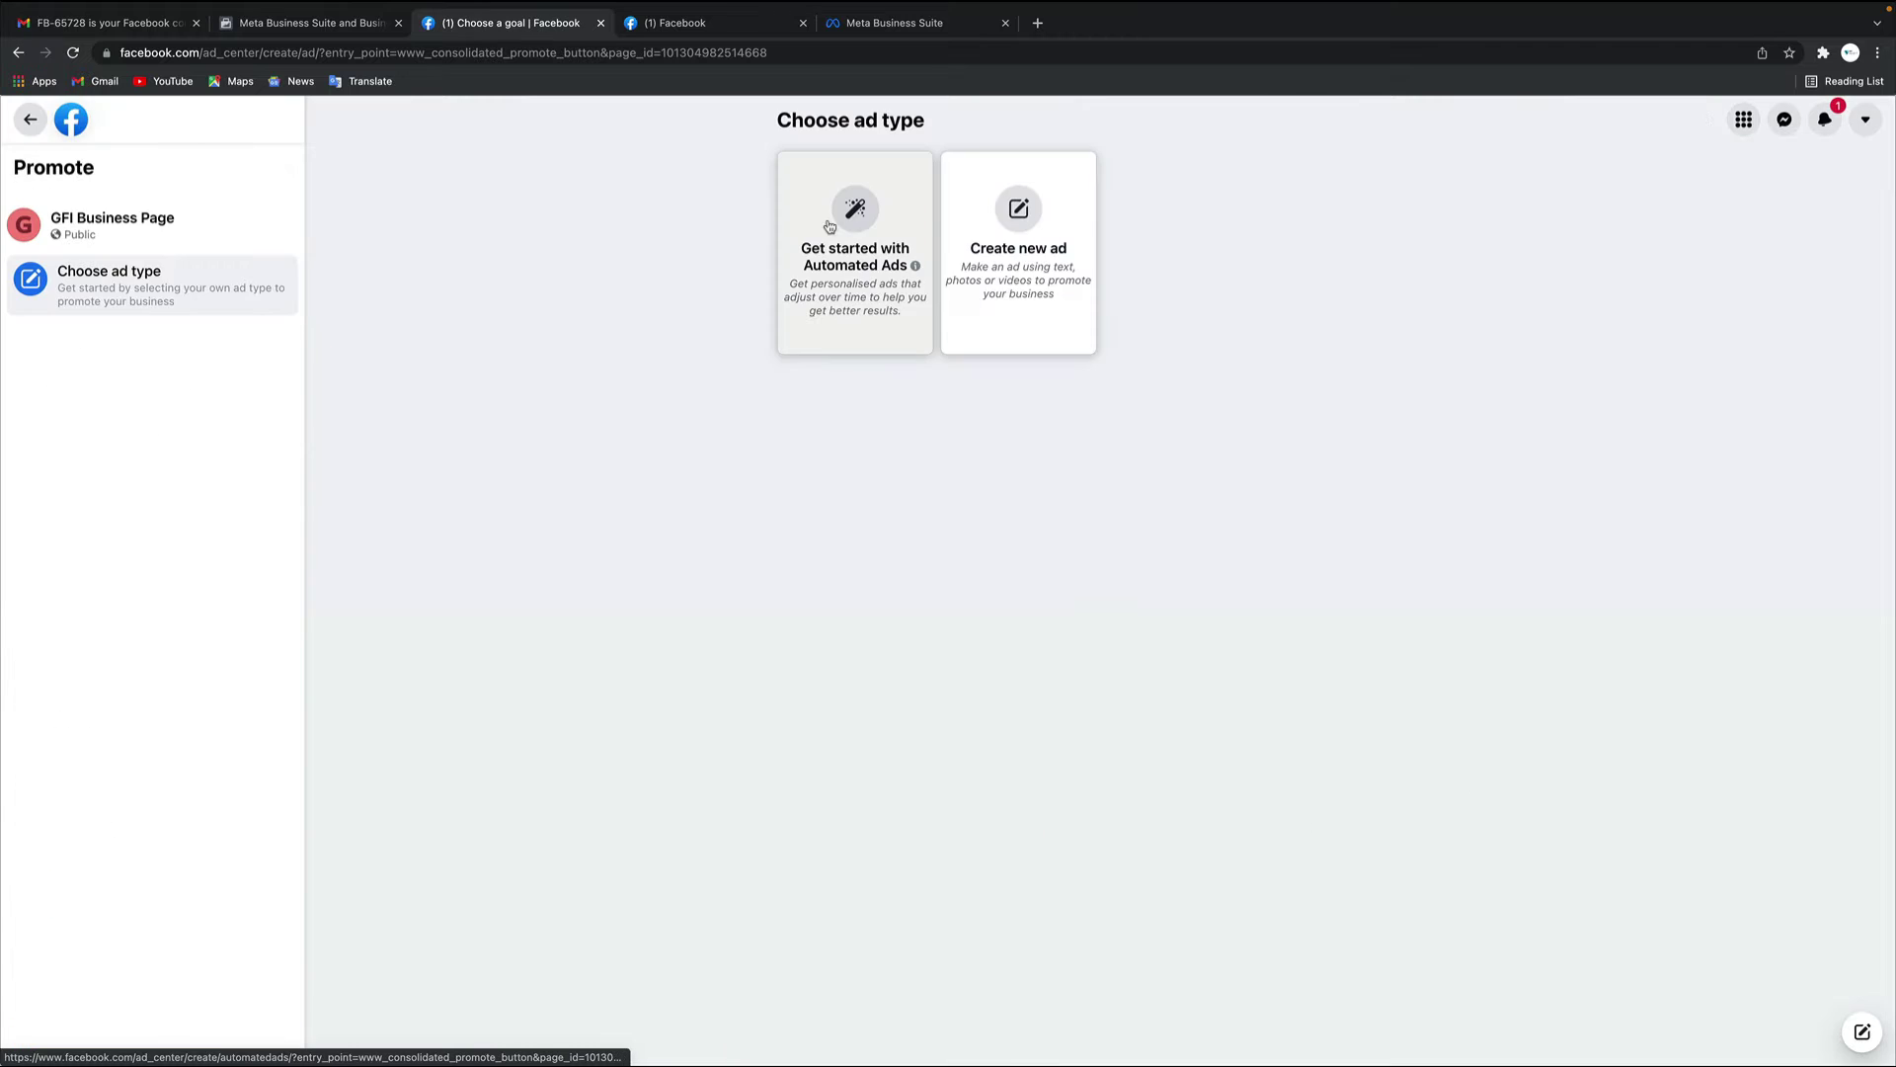
left_click(1017, 218)
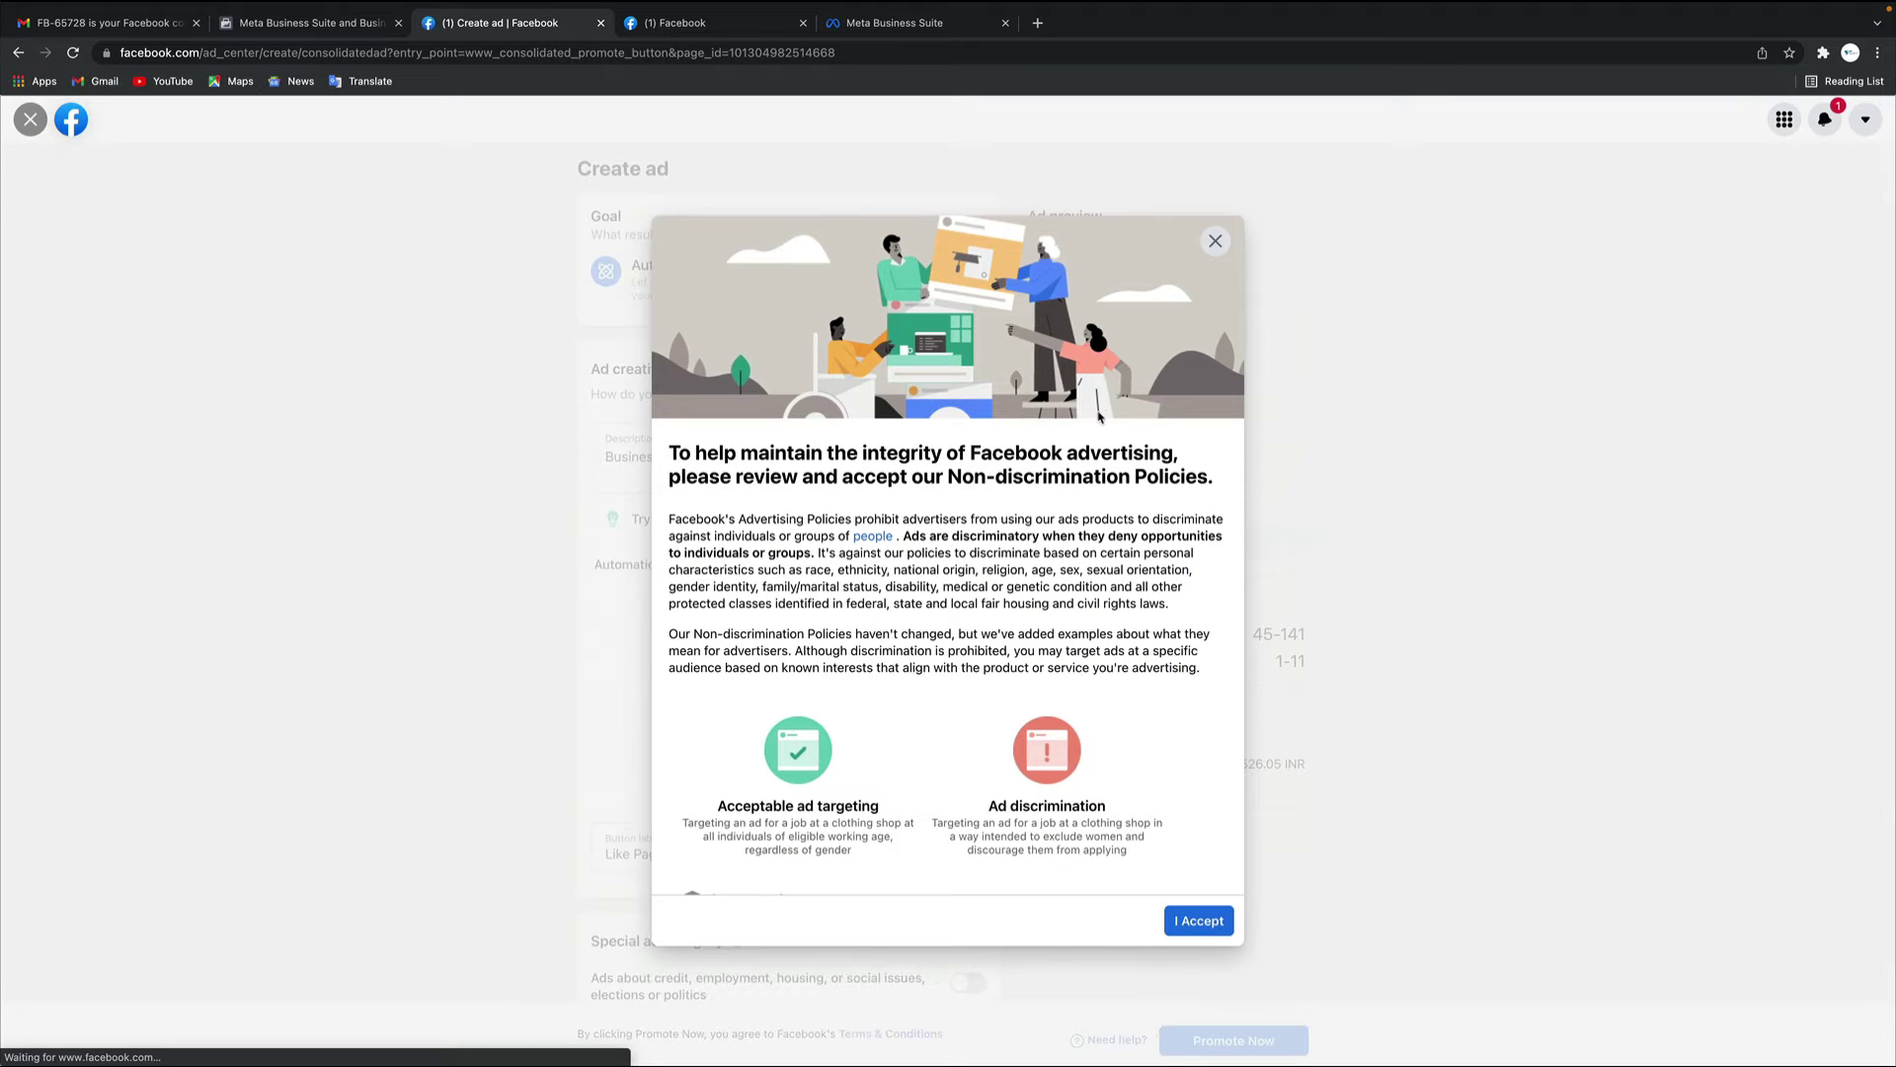
scroll(1040, 634, "down", 4)
scroll(1040, 634, "up", 4)
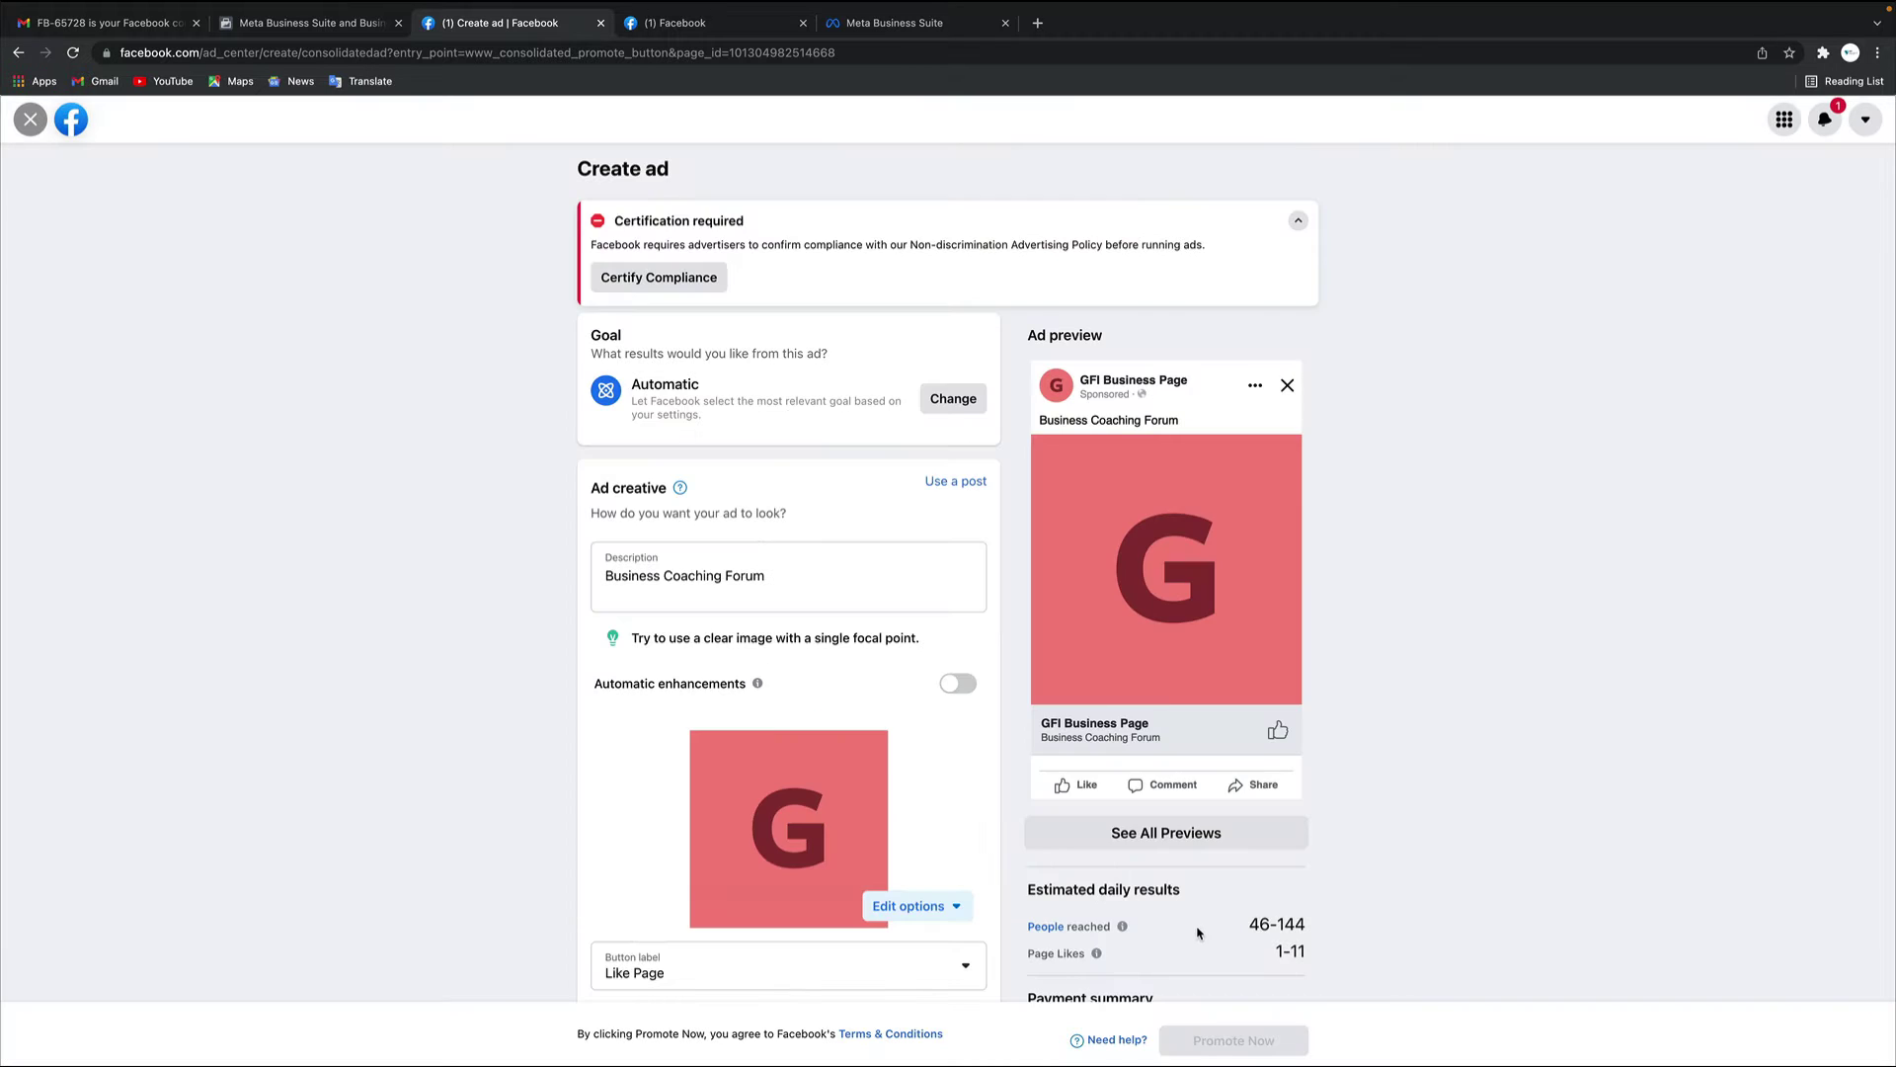
left_click(1198, 928)
scroll(893, 643, "down", 10)
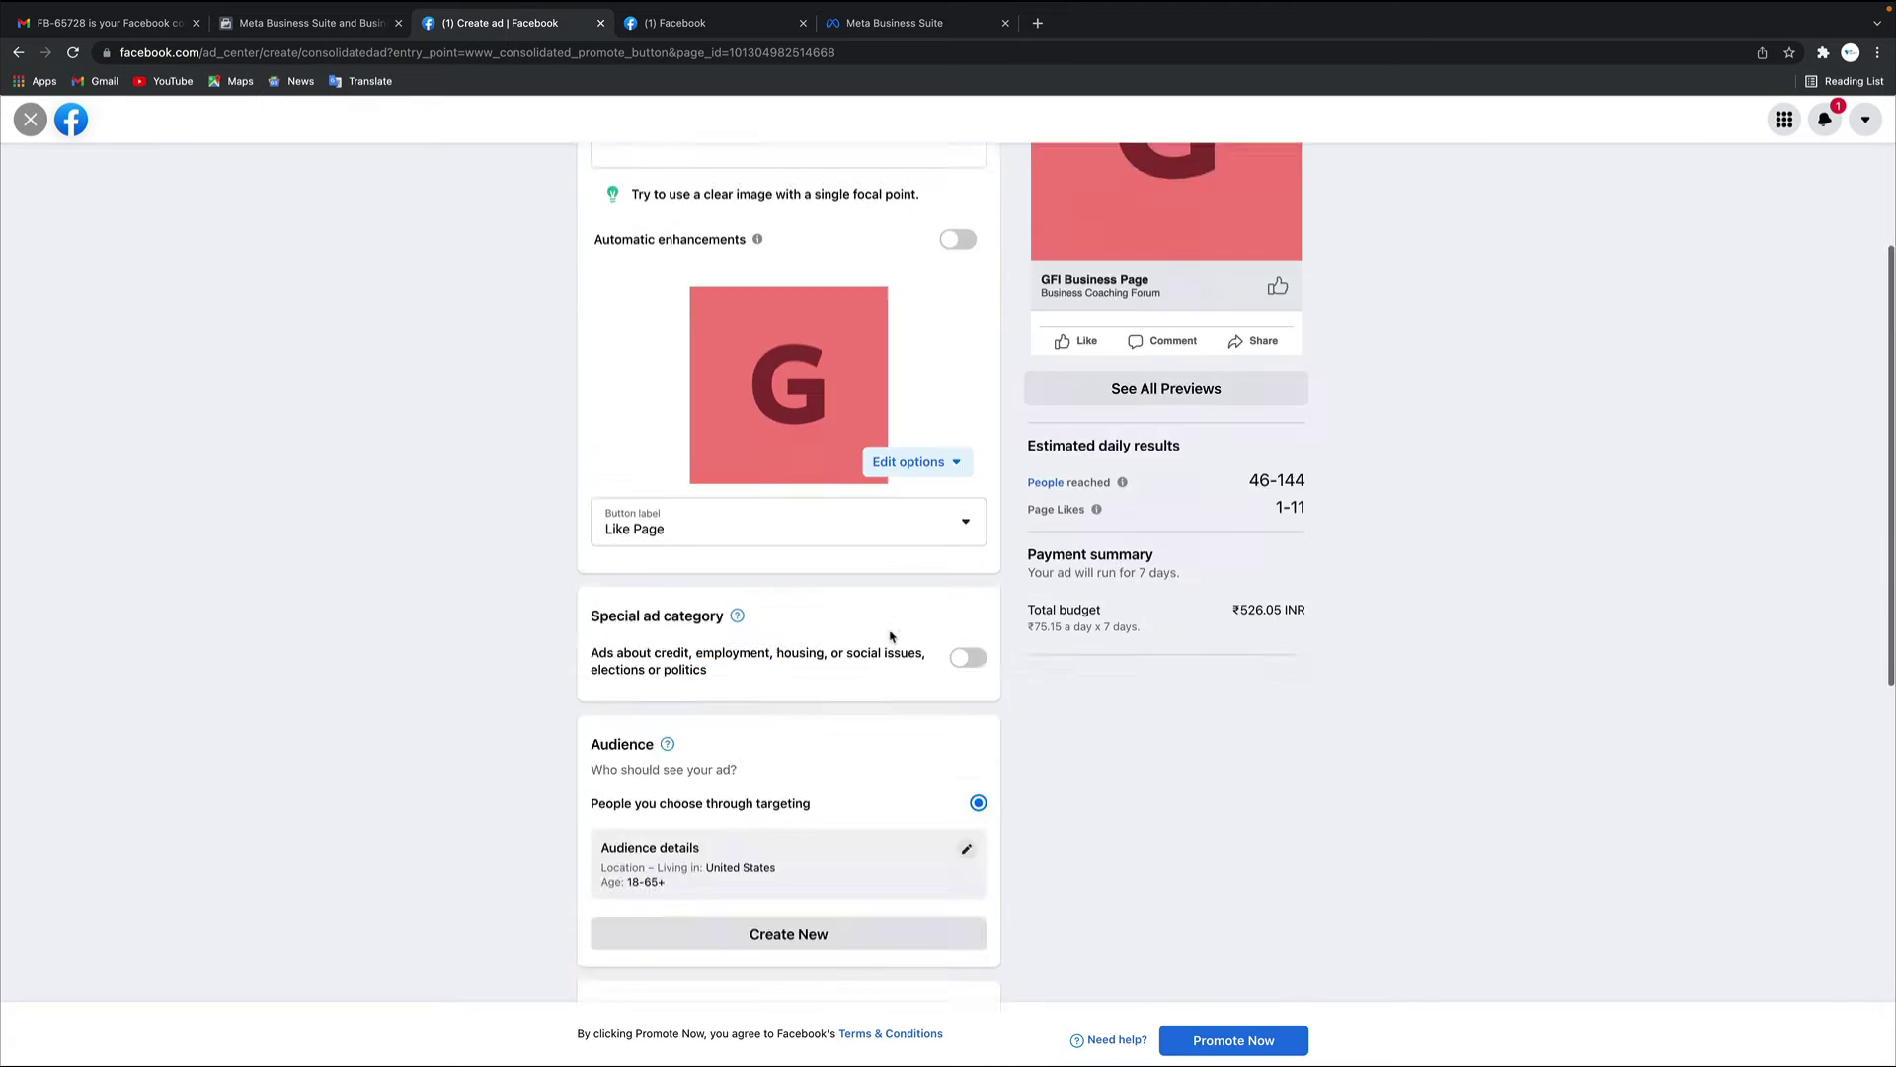
scroll(893, 636, "up", 10)
scroll(889, 636, "down", 5)
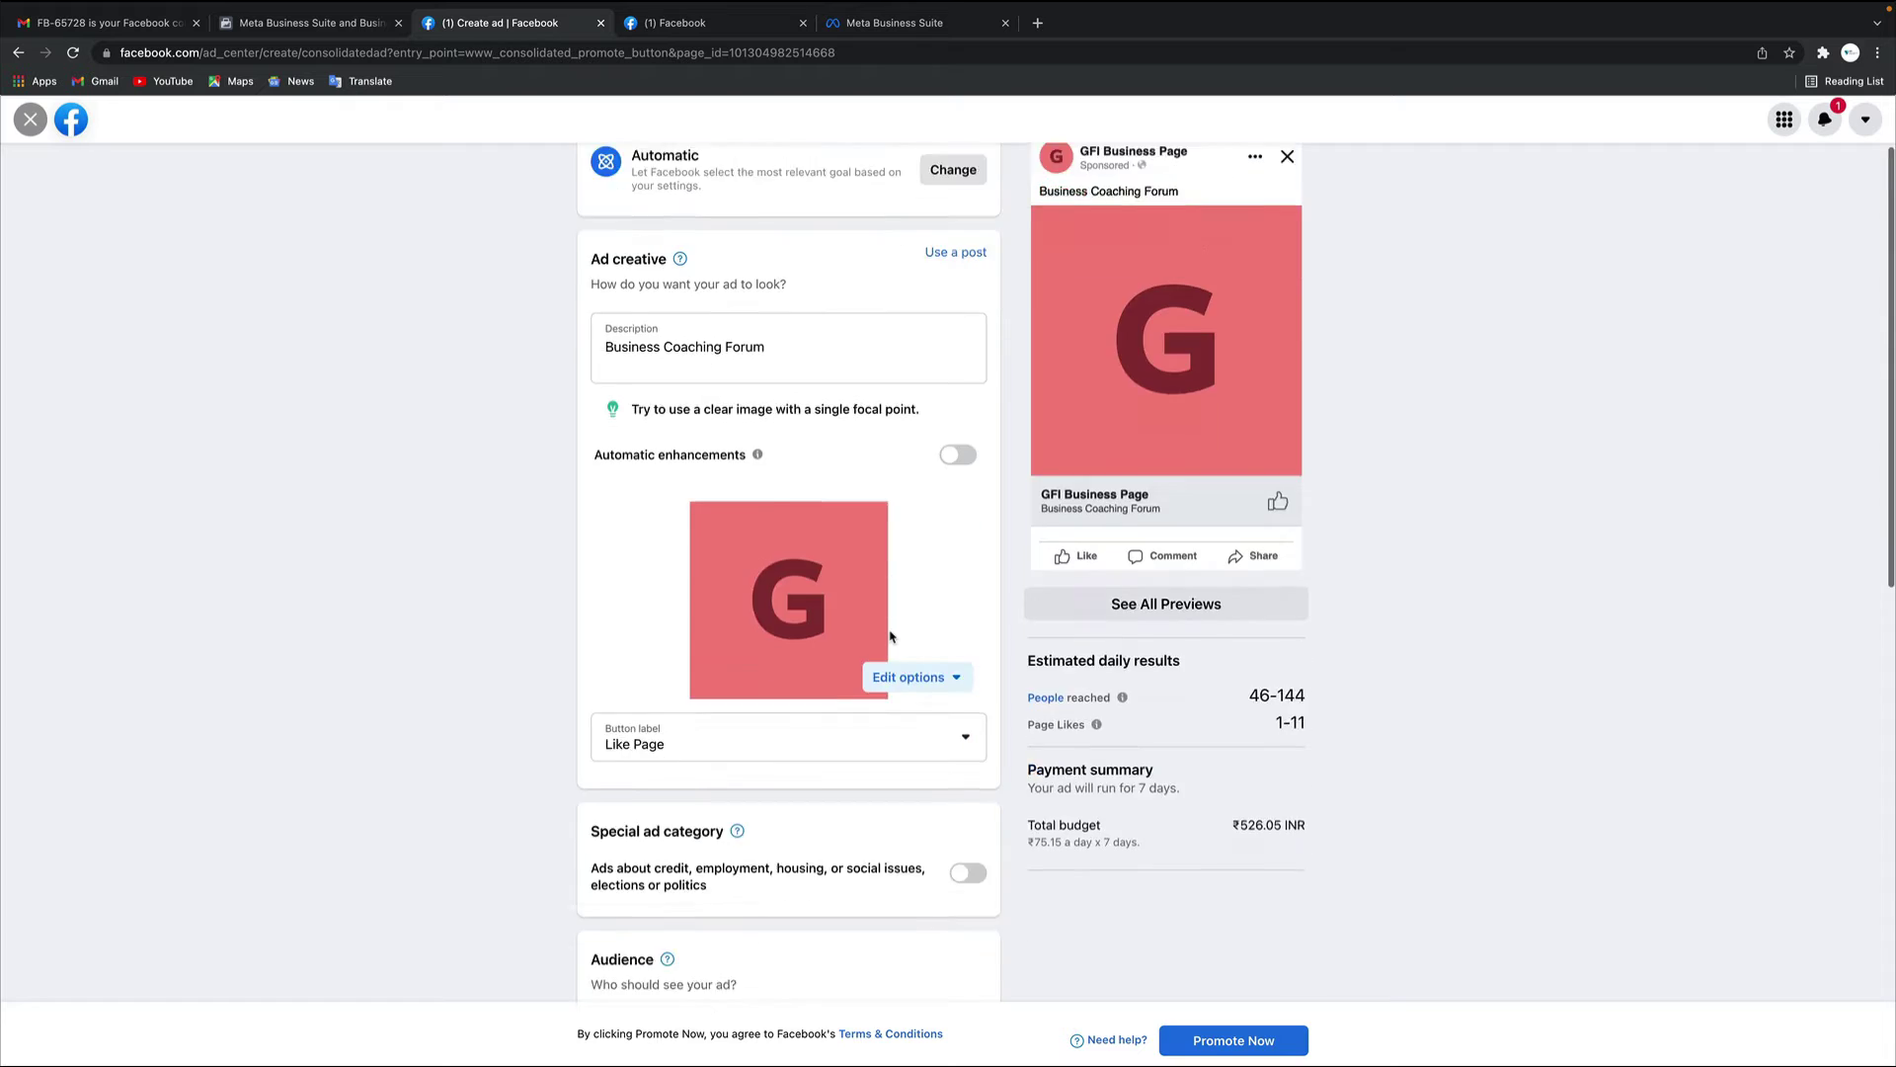
scroll(880, 495, "down", 6)
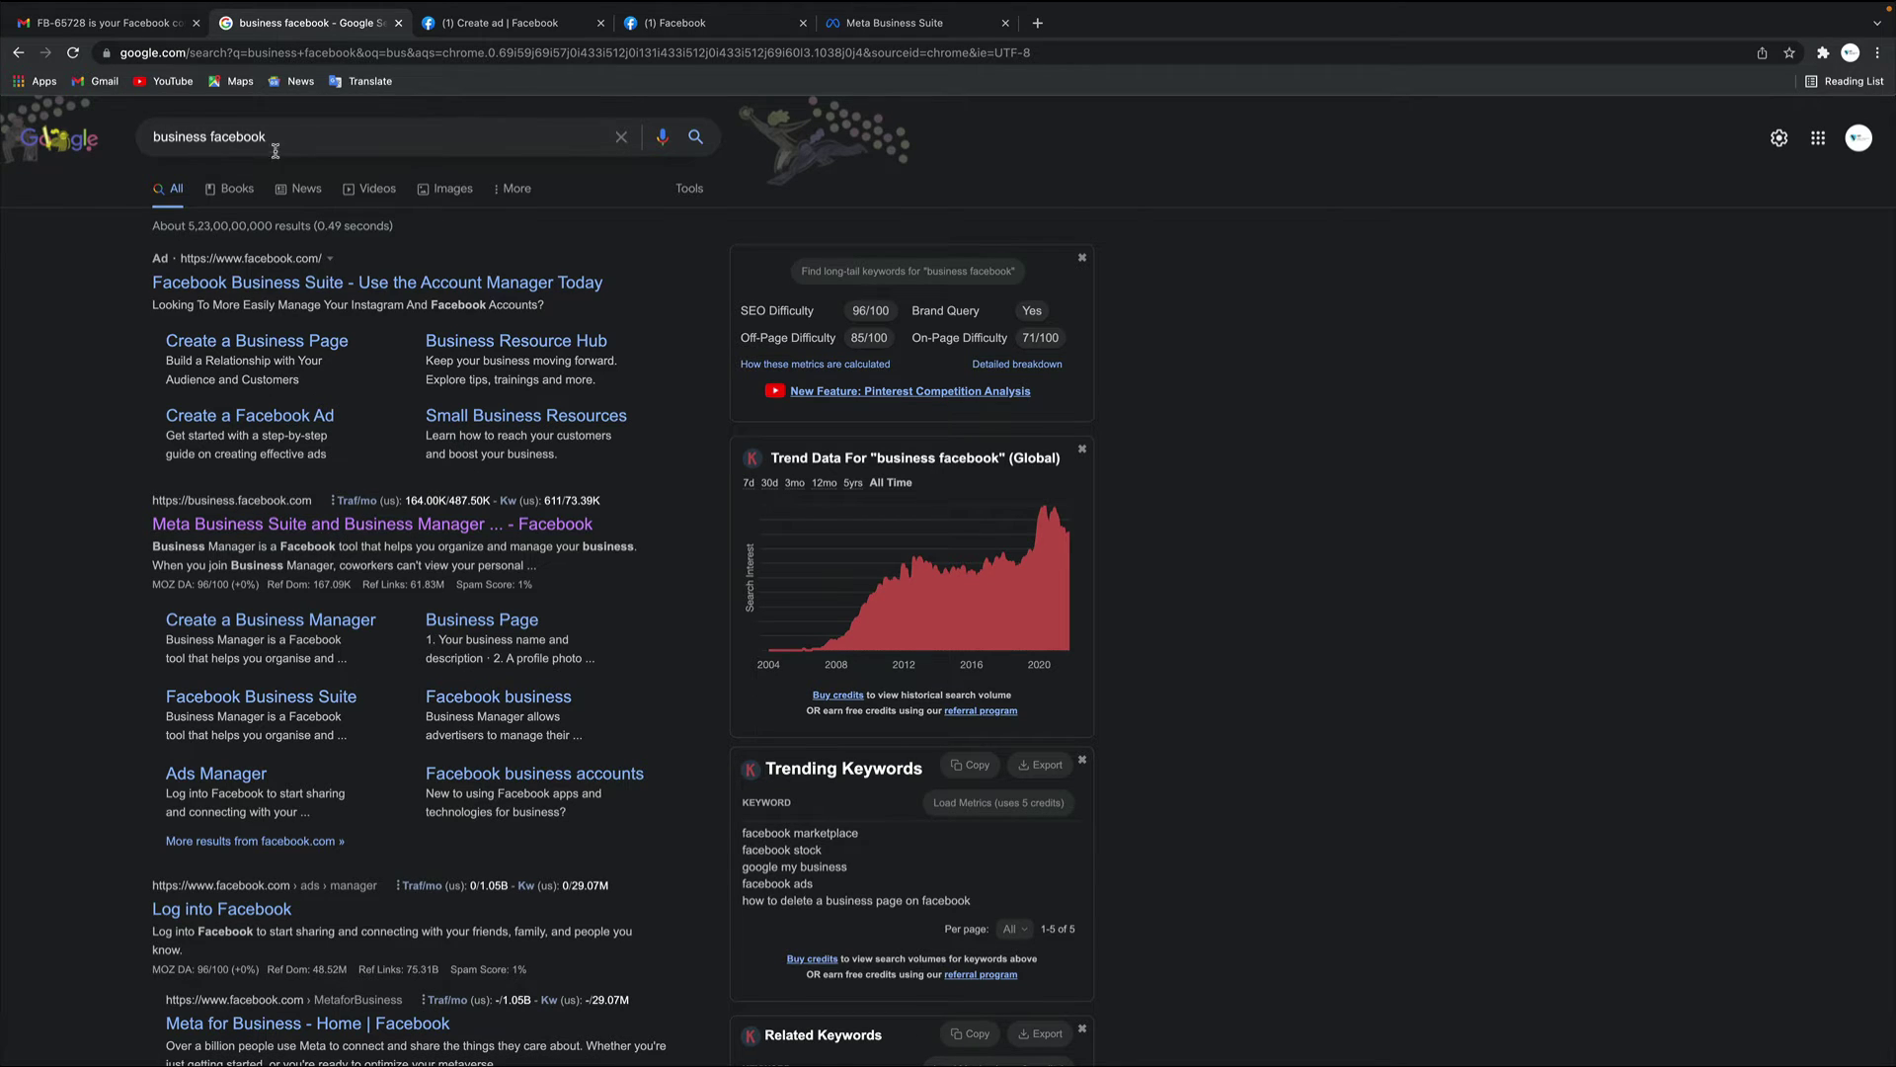
Open the 'Meta Business Suite and Business Manager' search result to load the GFI Business Page Home
left_click(243, 526)
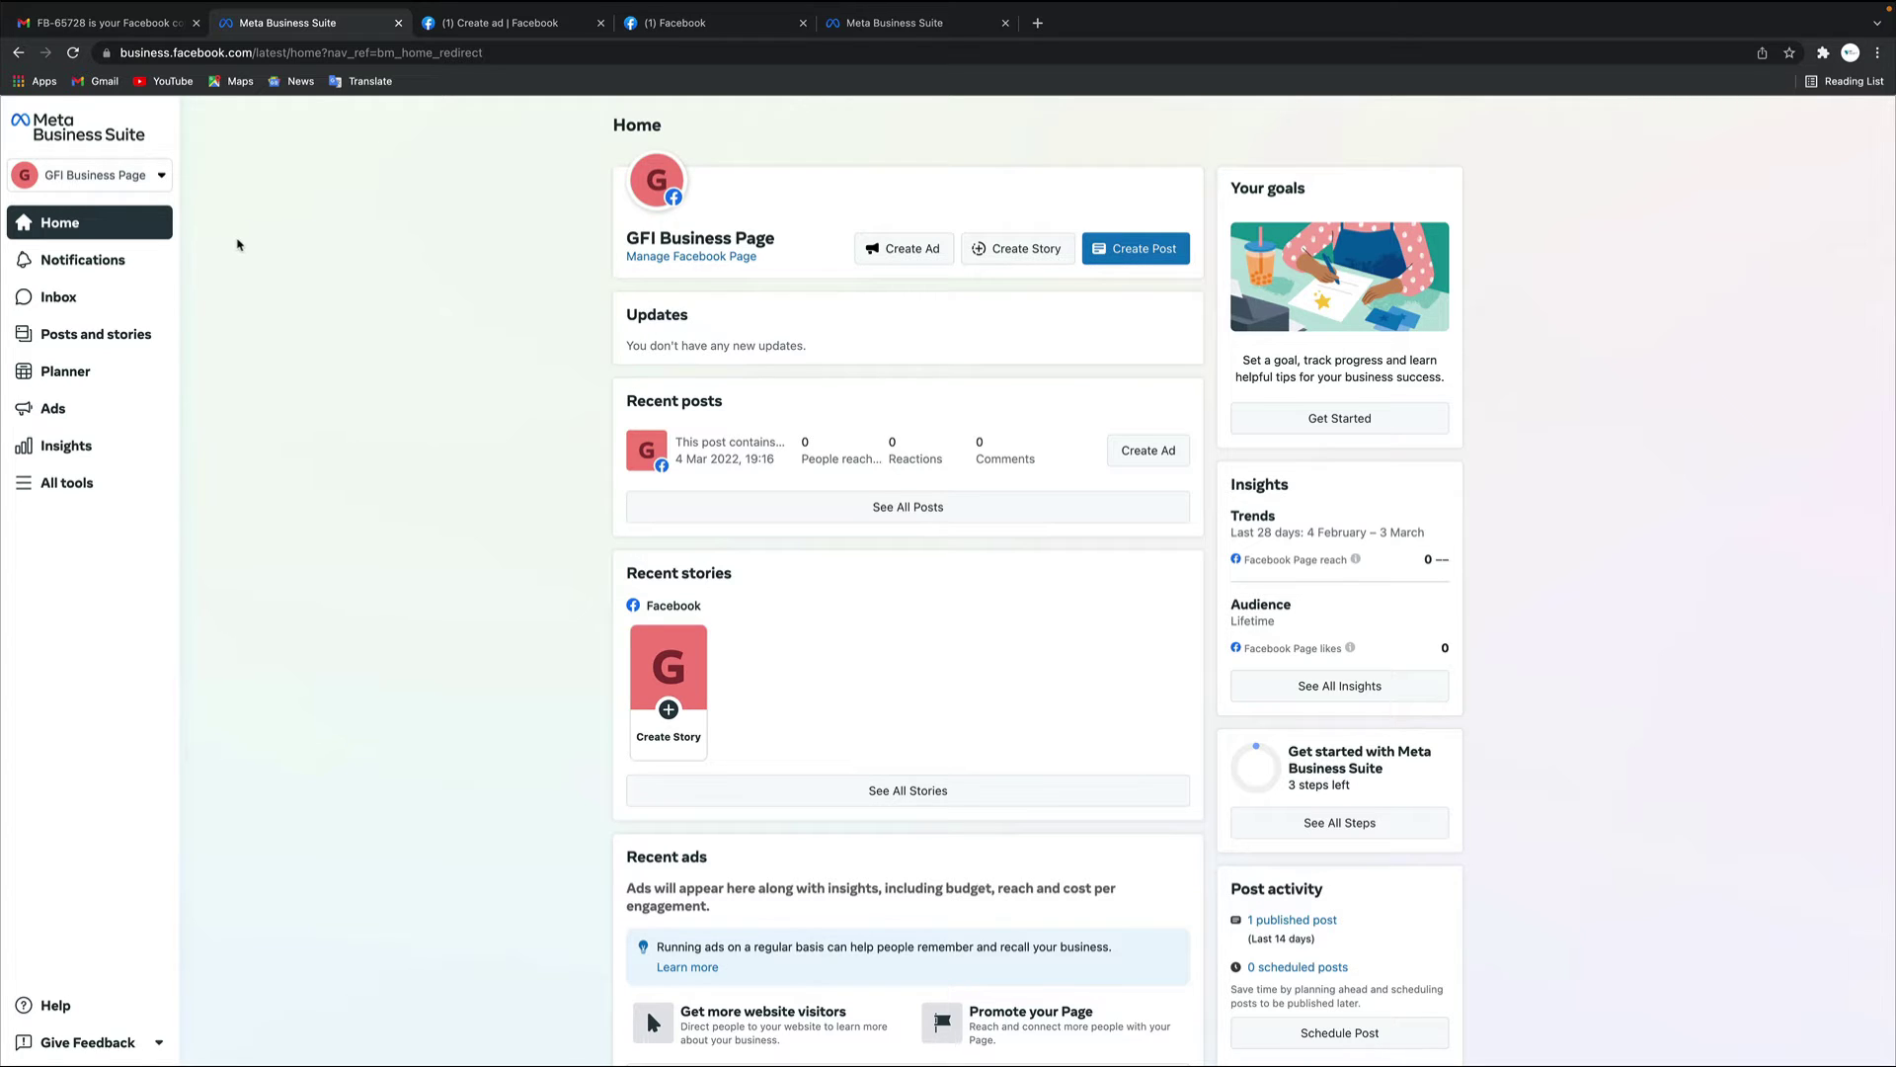
Show the GFI Business Page account switcher menu with its create-business-account option
left_click(216, 51)
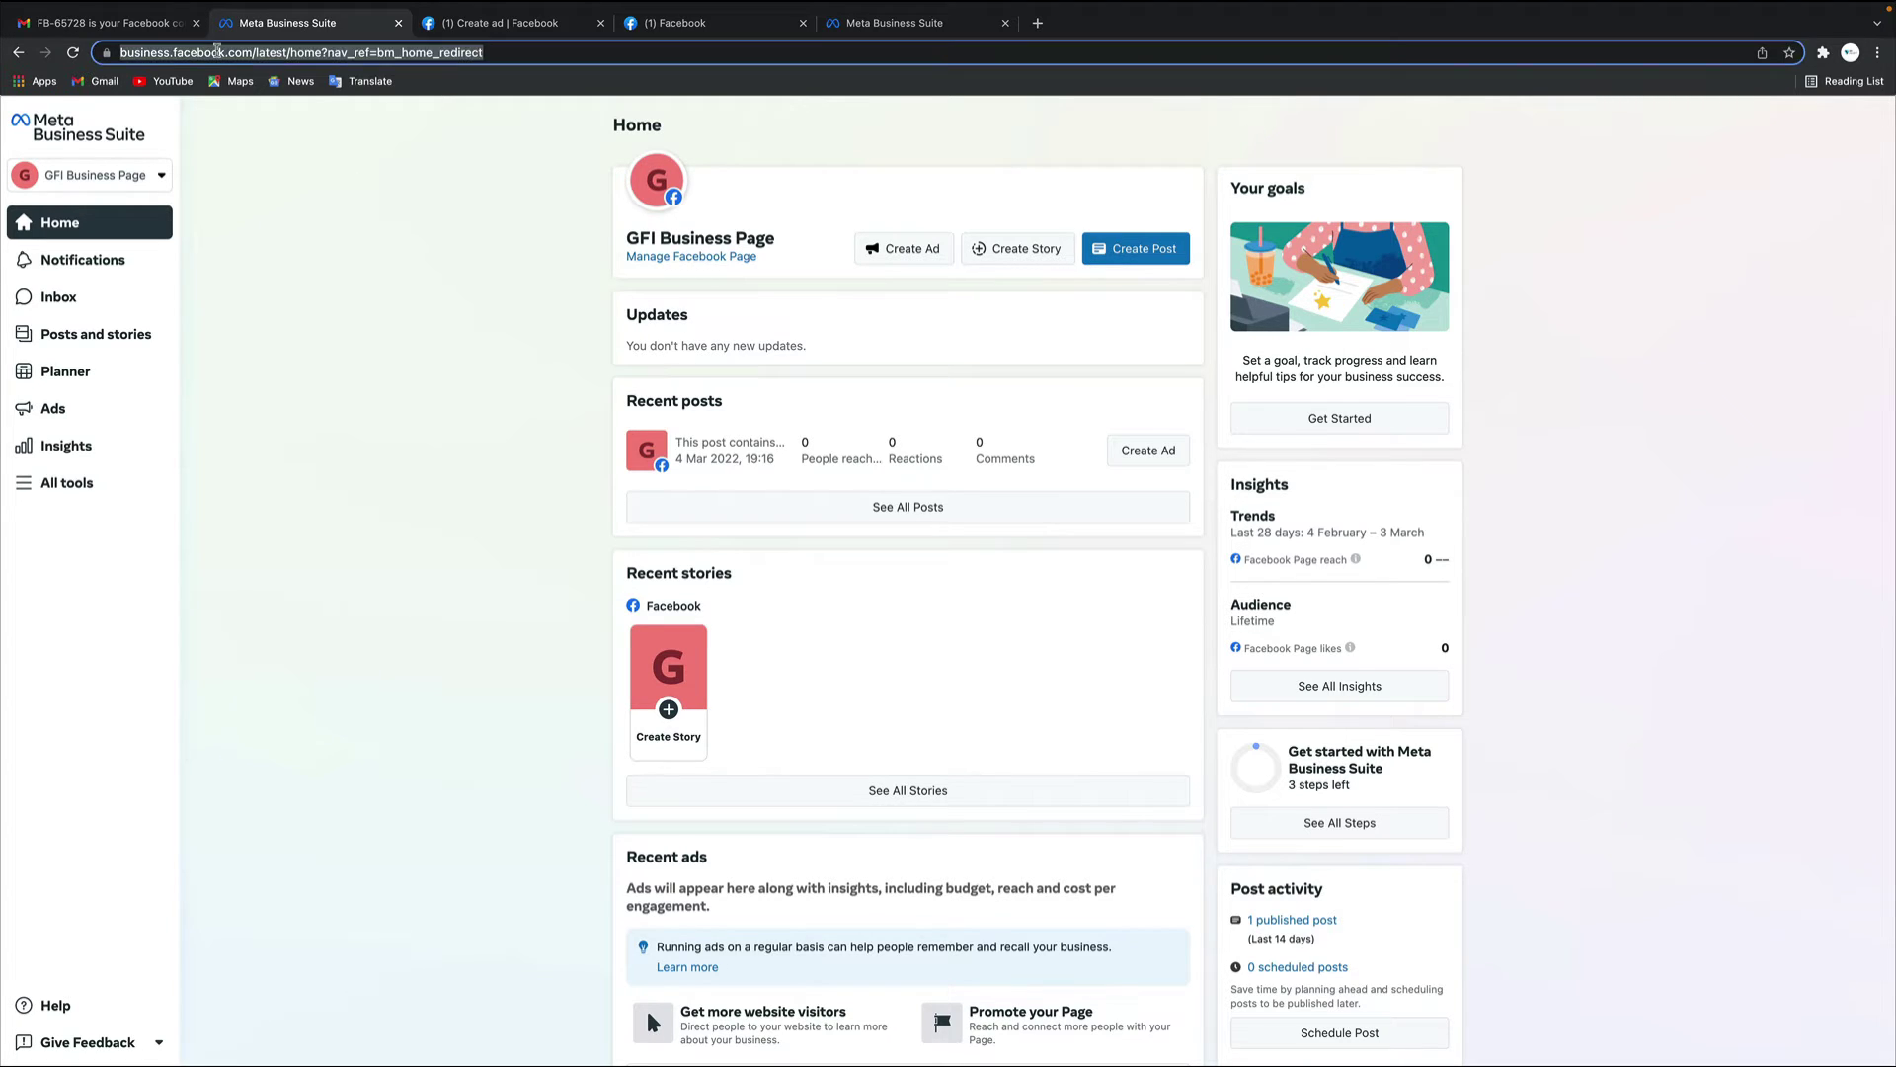
left_click(351, 309)
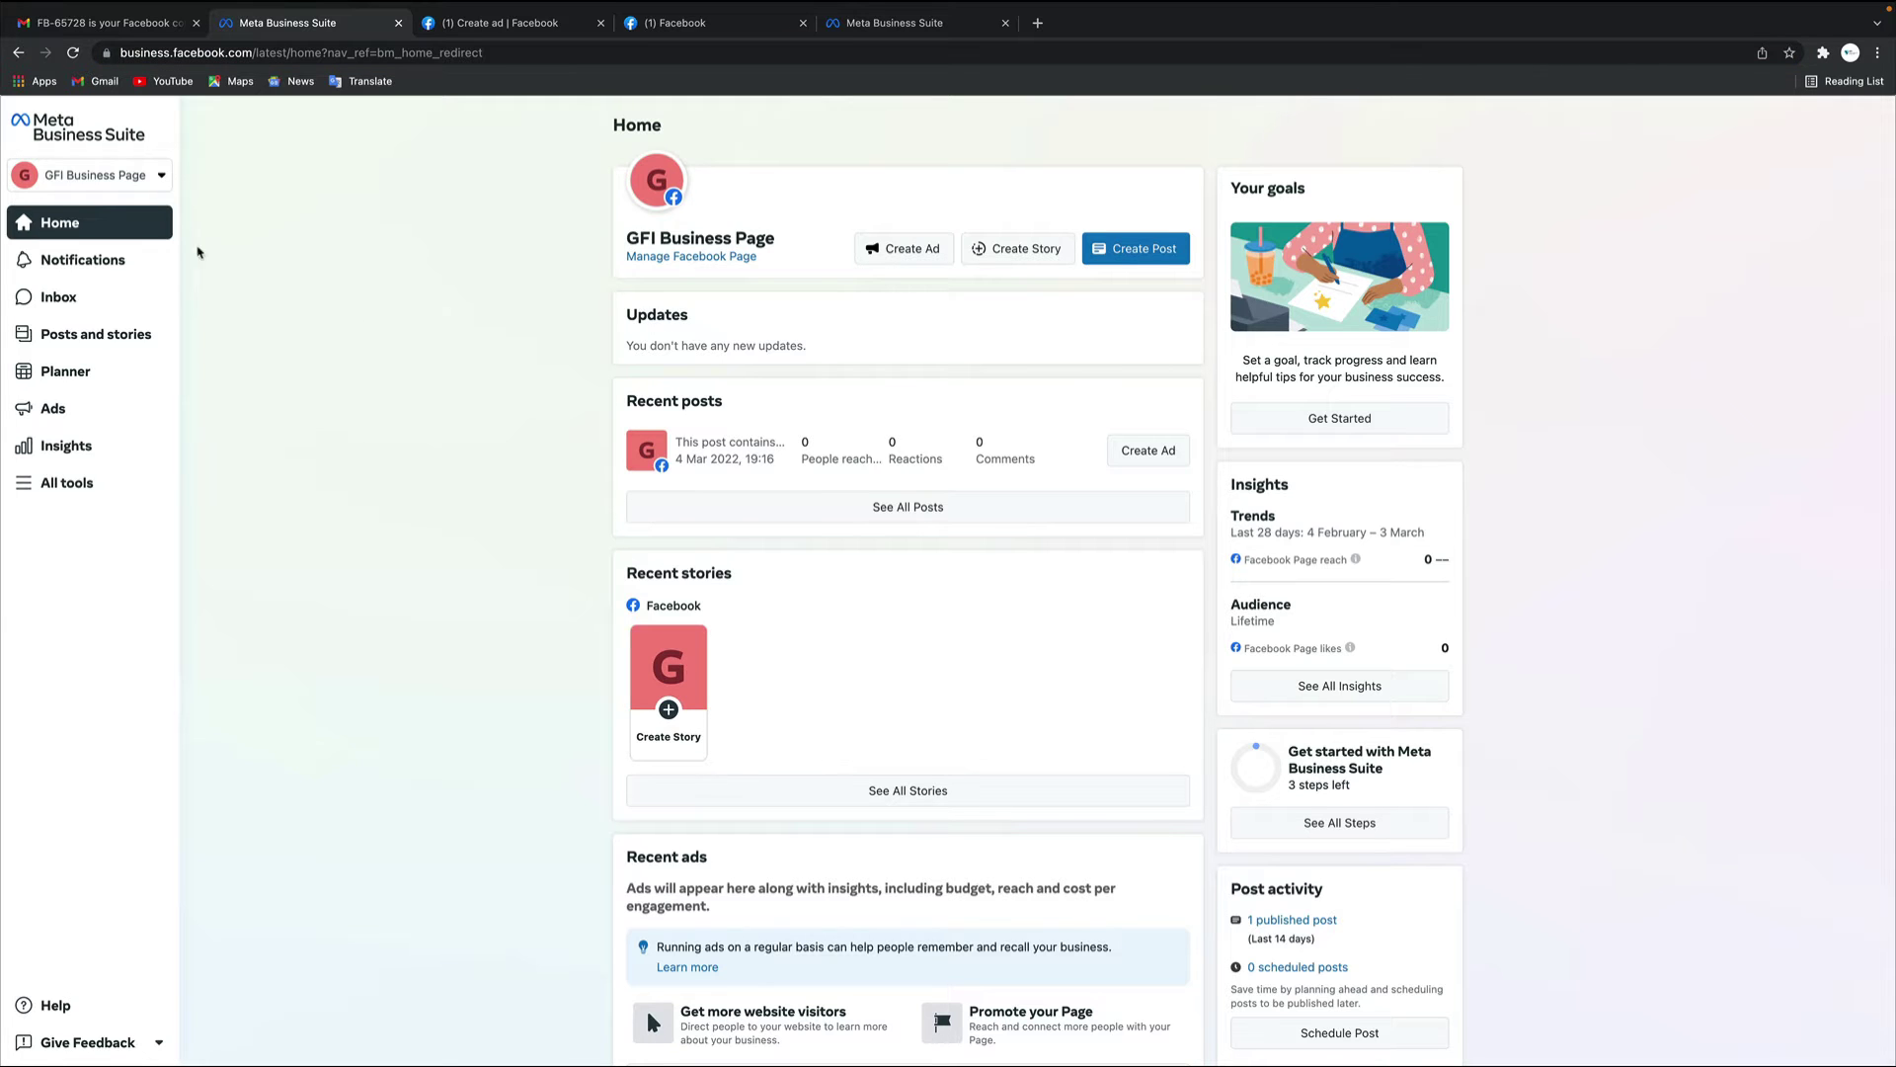
left_click(160, 177)
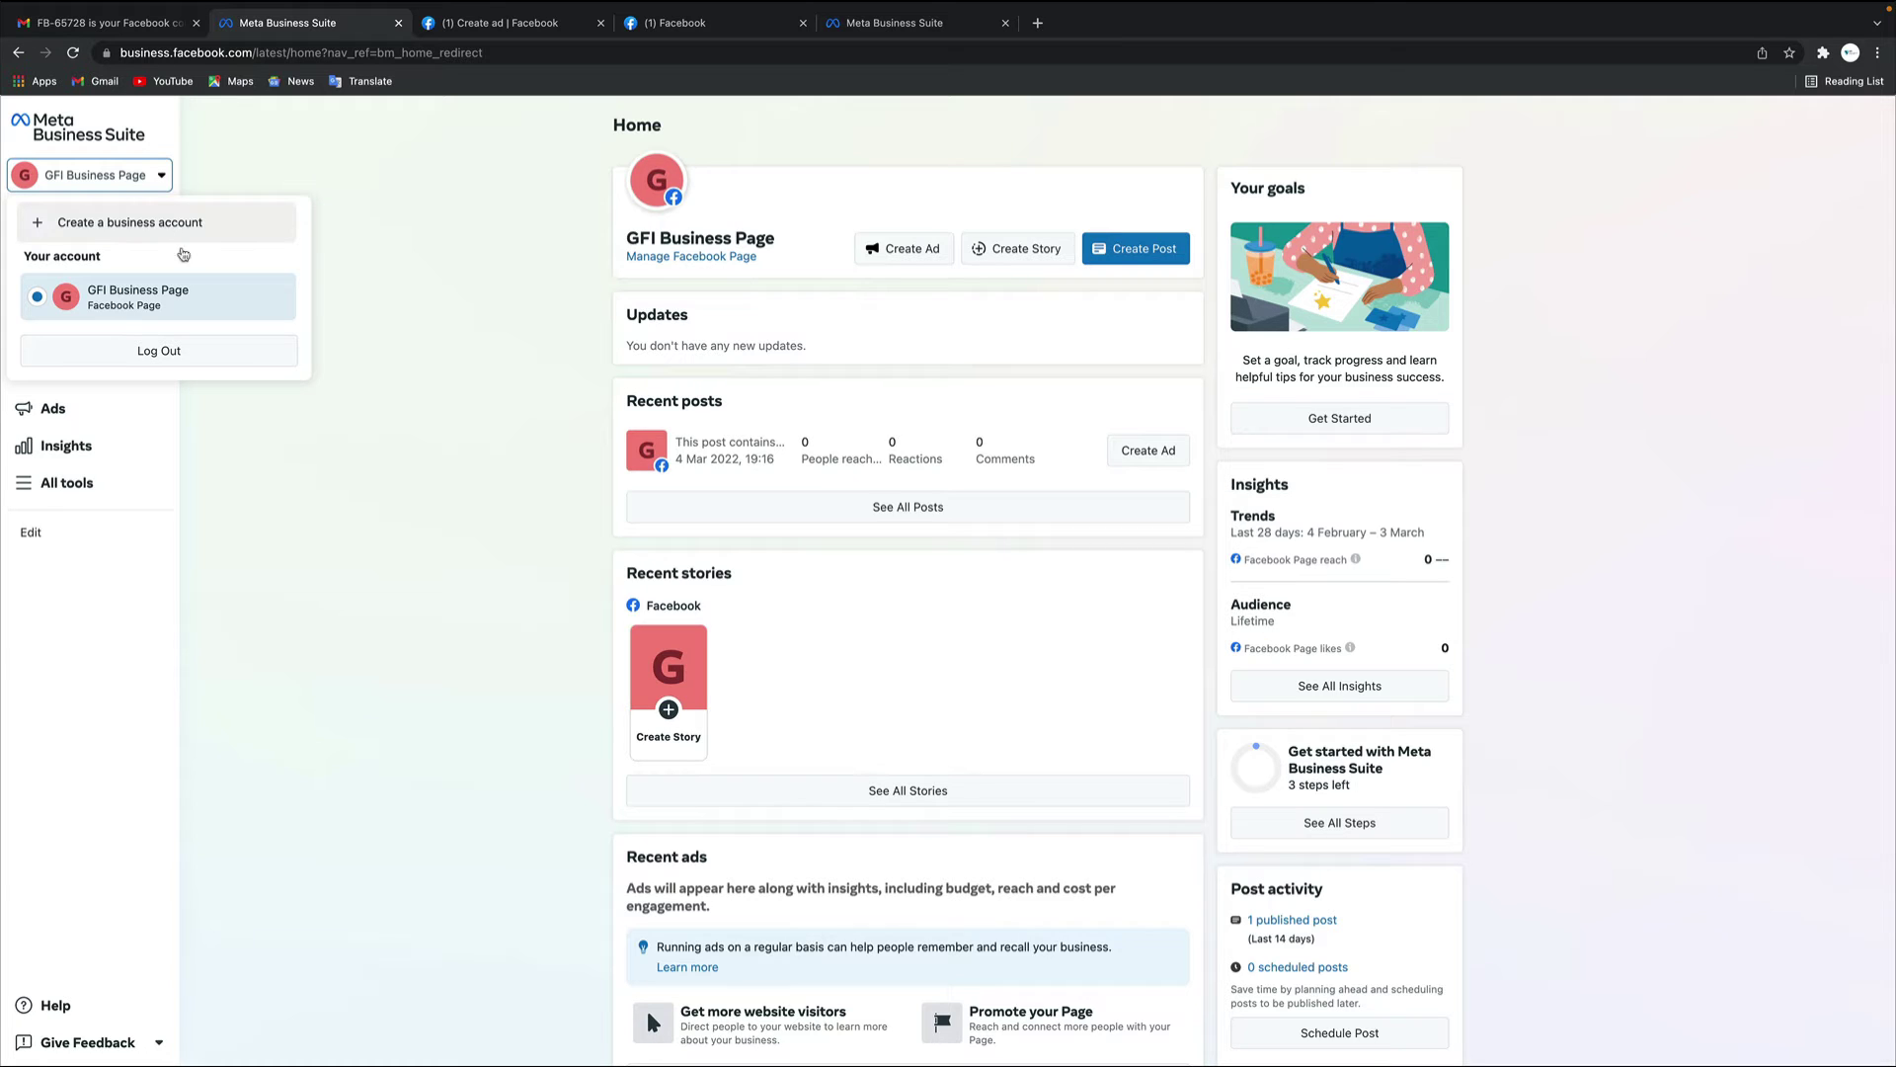
Glance at the unfinished Create ad page, return to Home, and reopen then close the account list
left_click(496, 354)
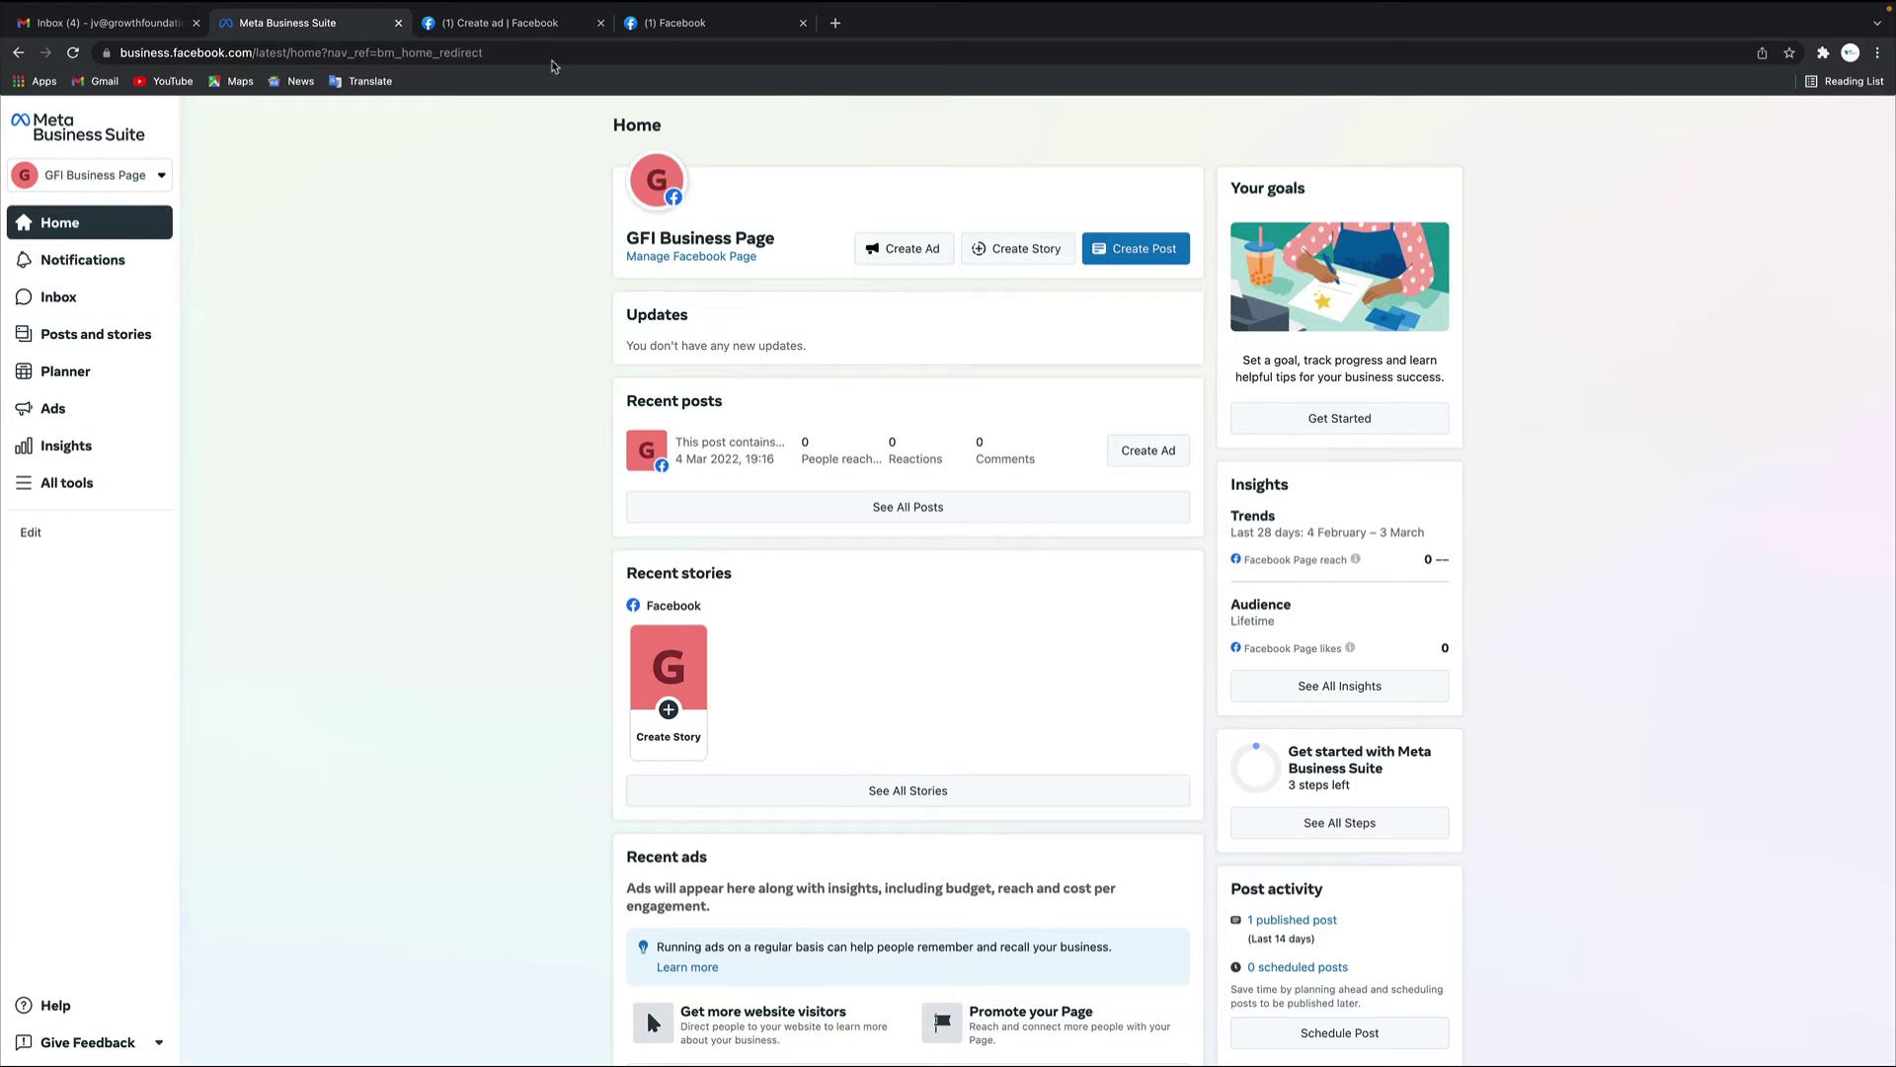
left_click(523, 24)
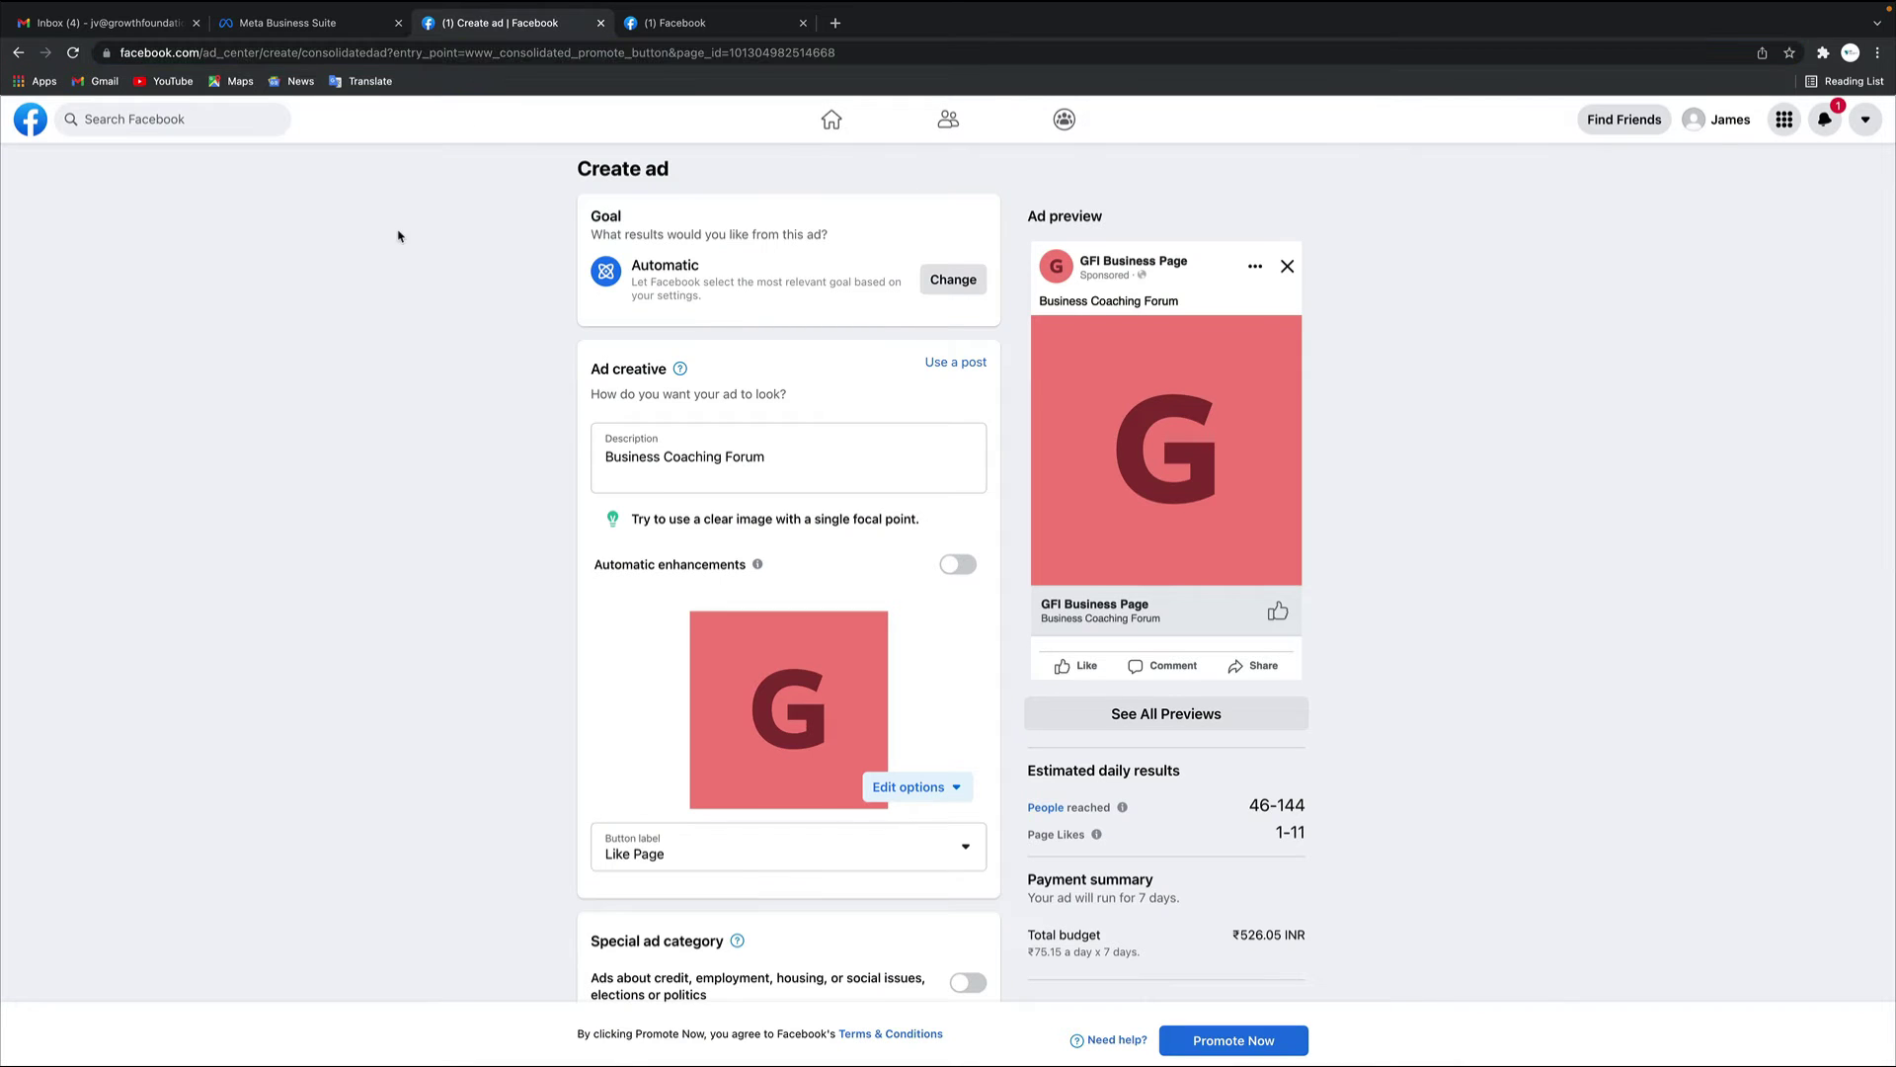
left_click(306, 28)
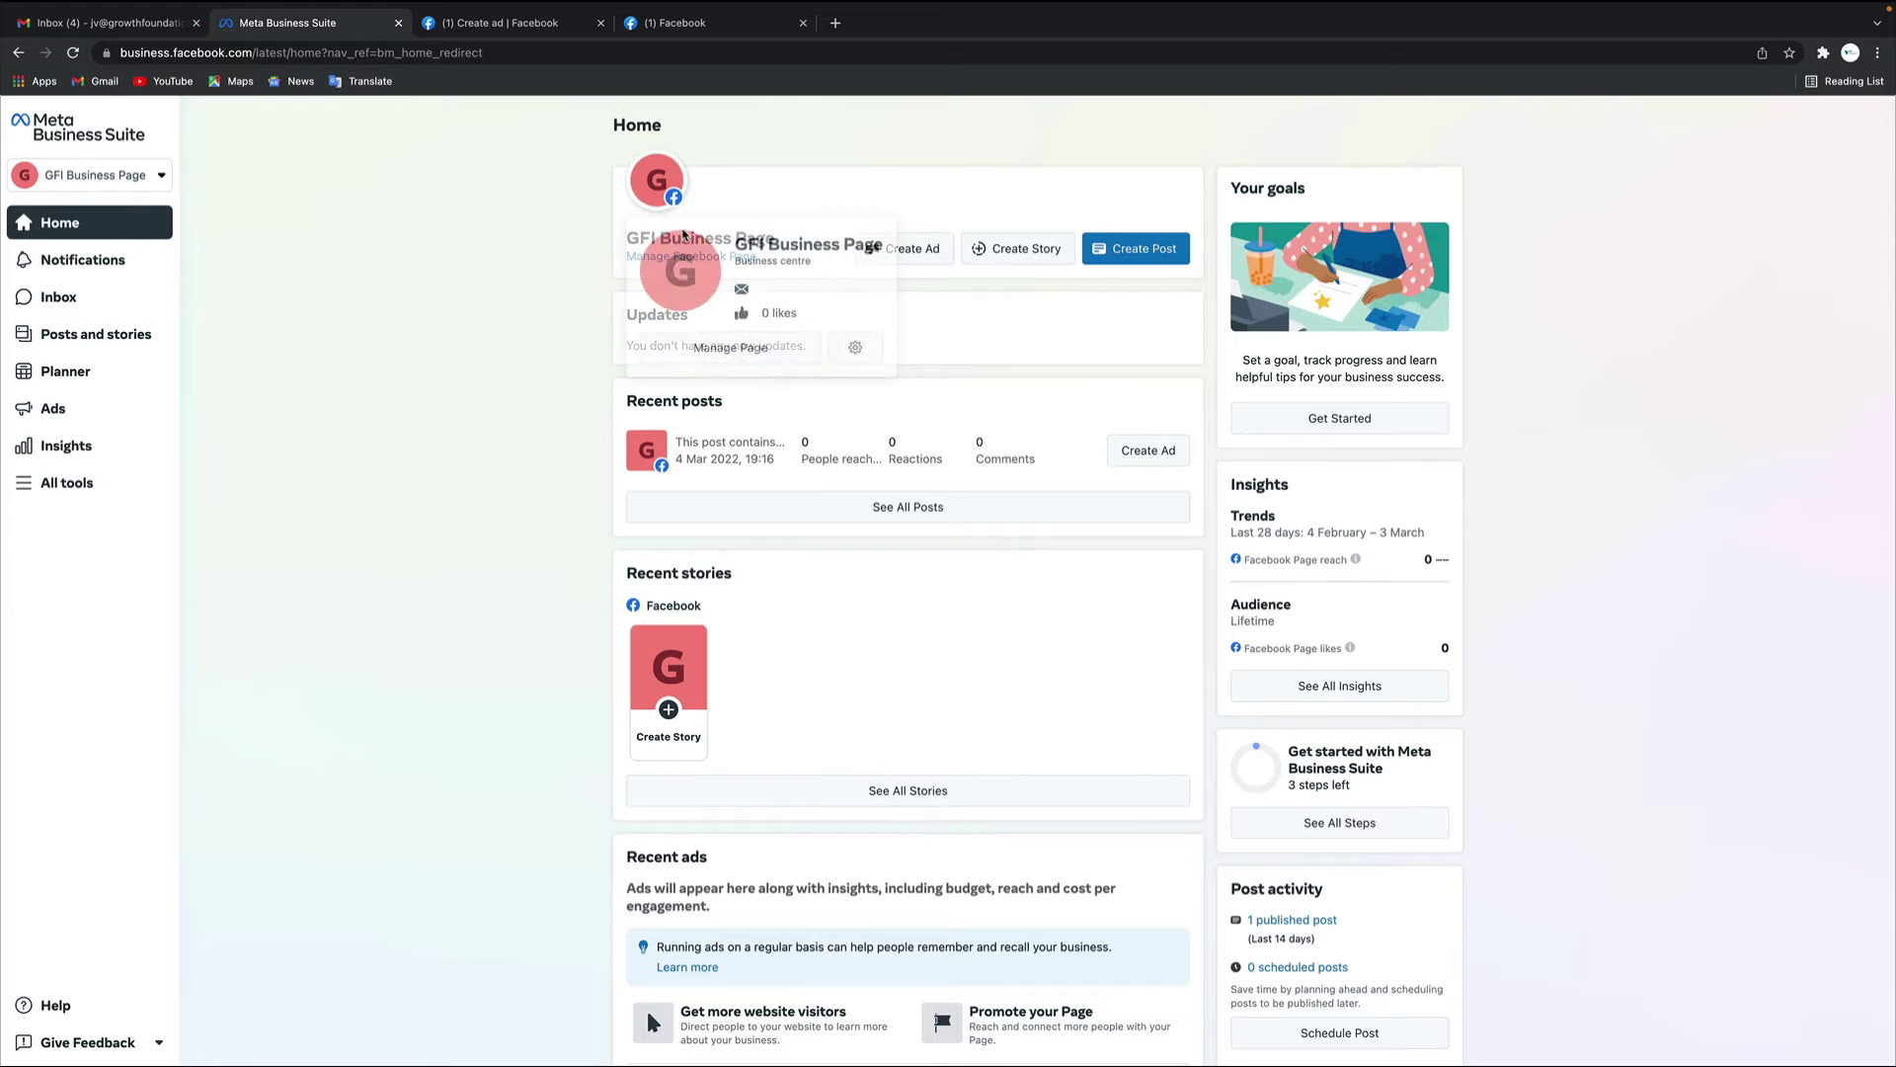
left_click(163, 178)
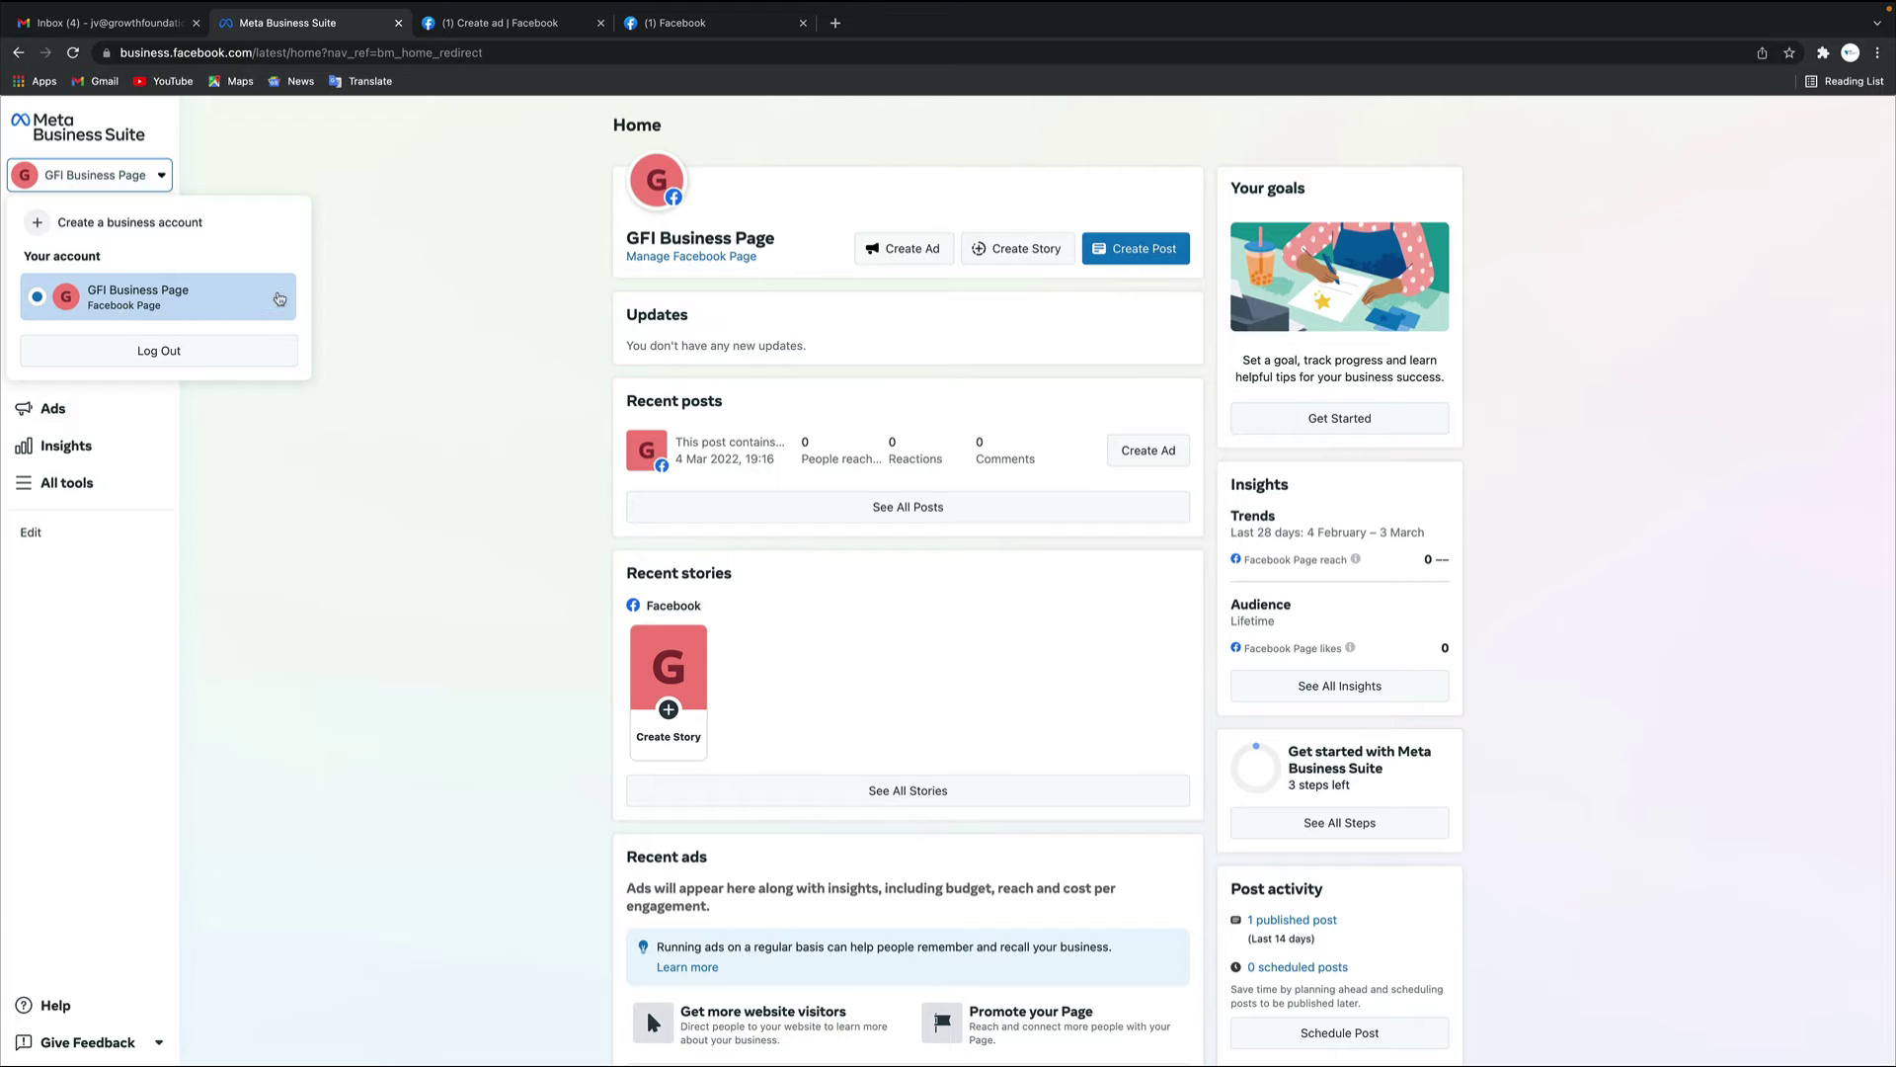
left_click(381, 300)
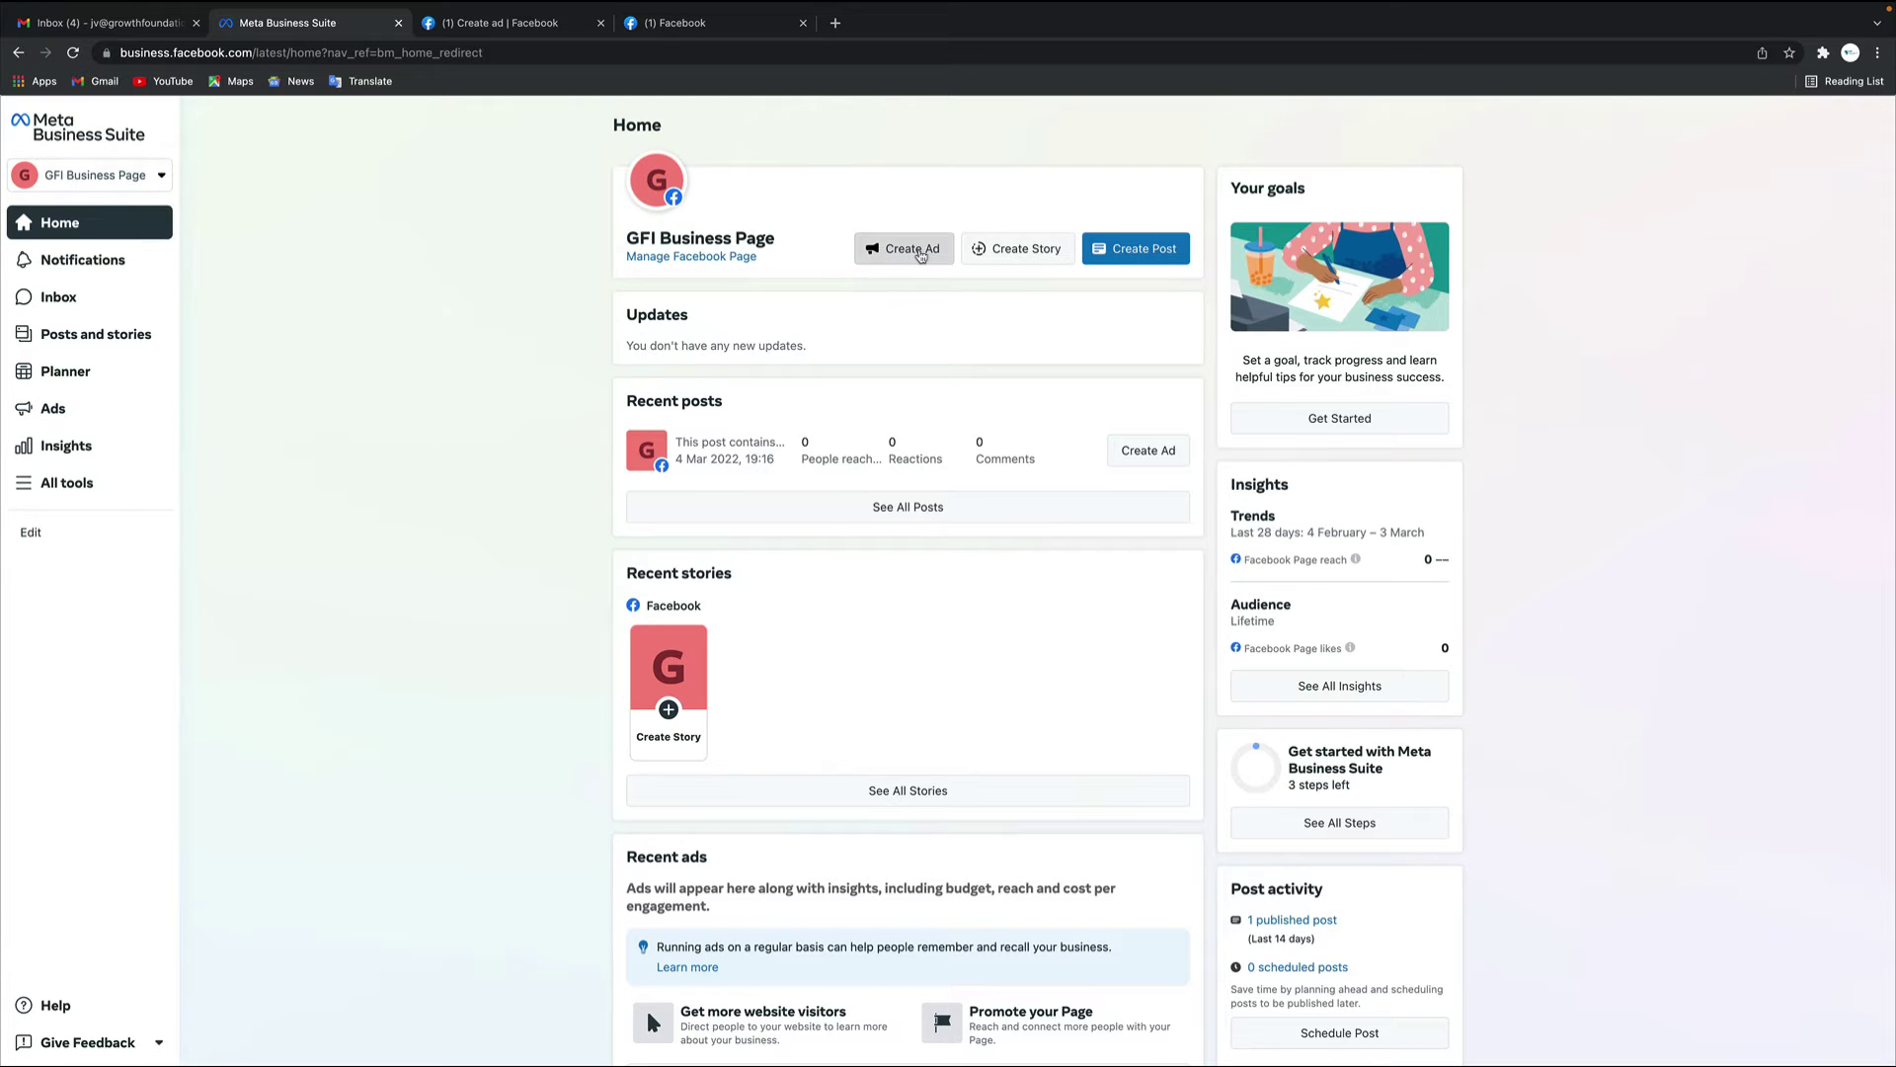
Preview the ad goal choices for GFI Business Page, dismiss them, and reopen the account list
left_click(919, 251)
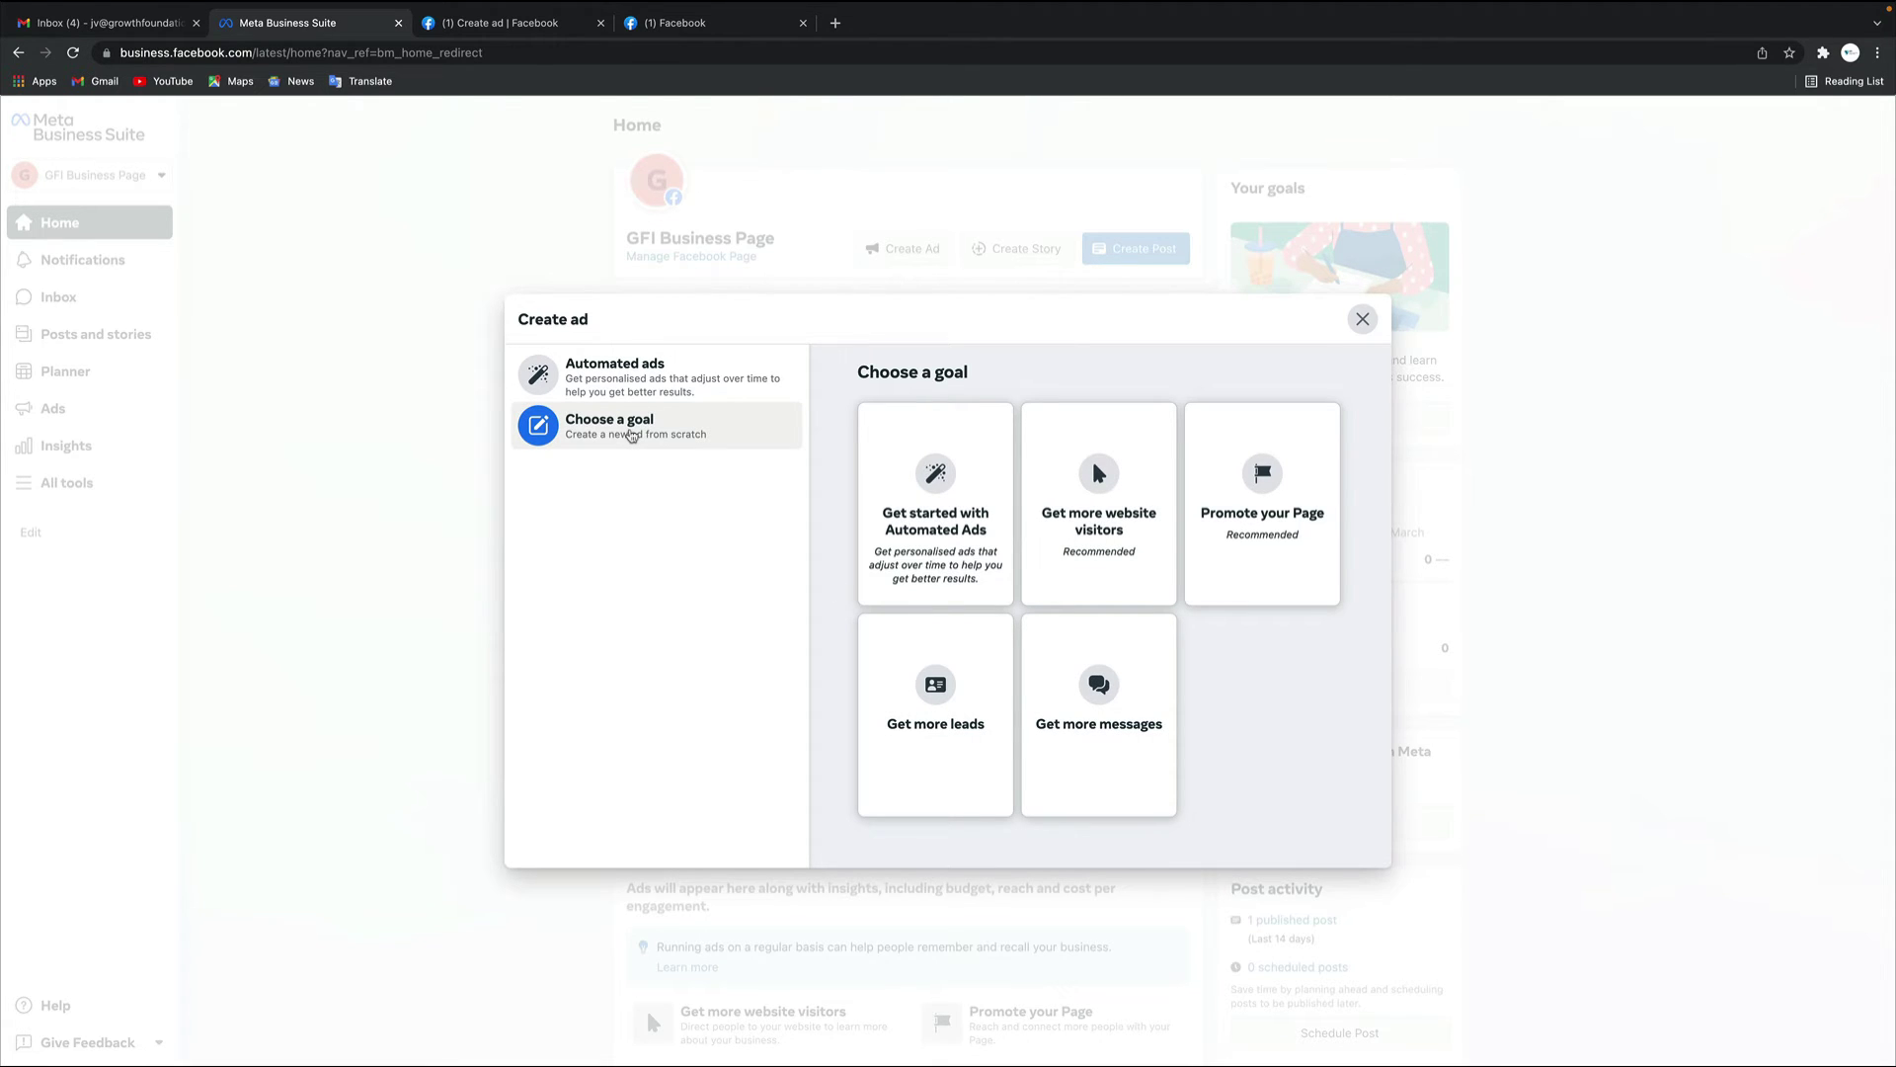
left_click(1361, 320)
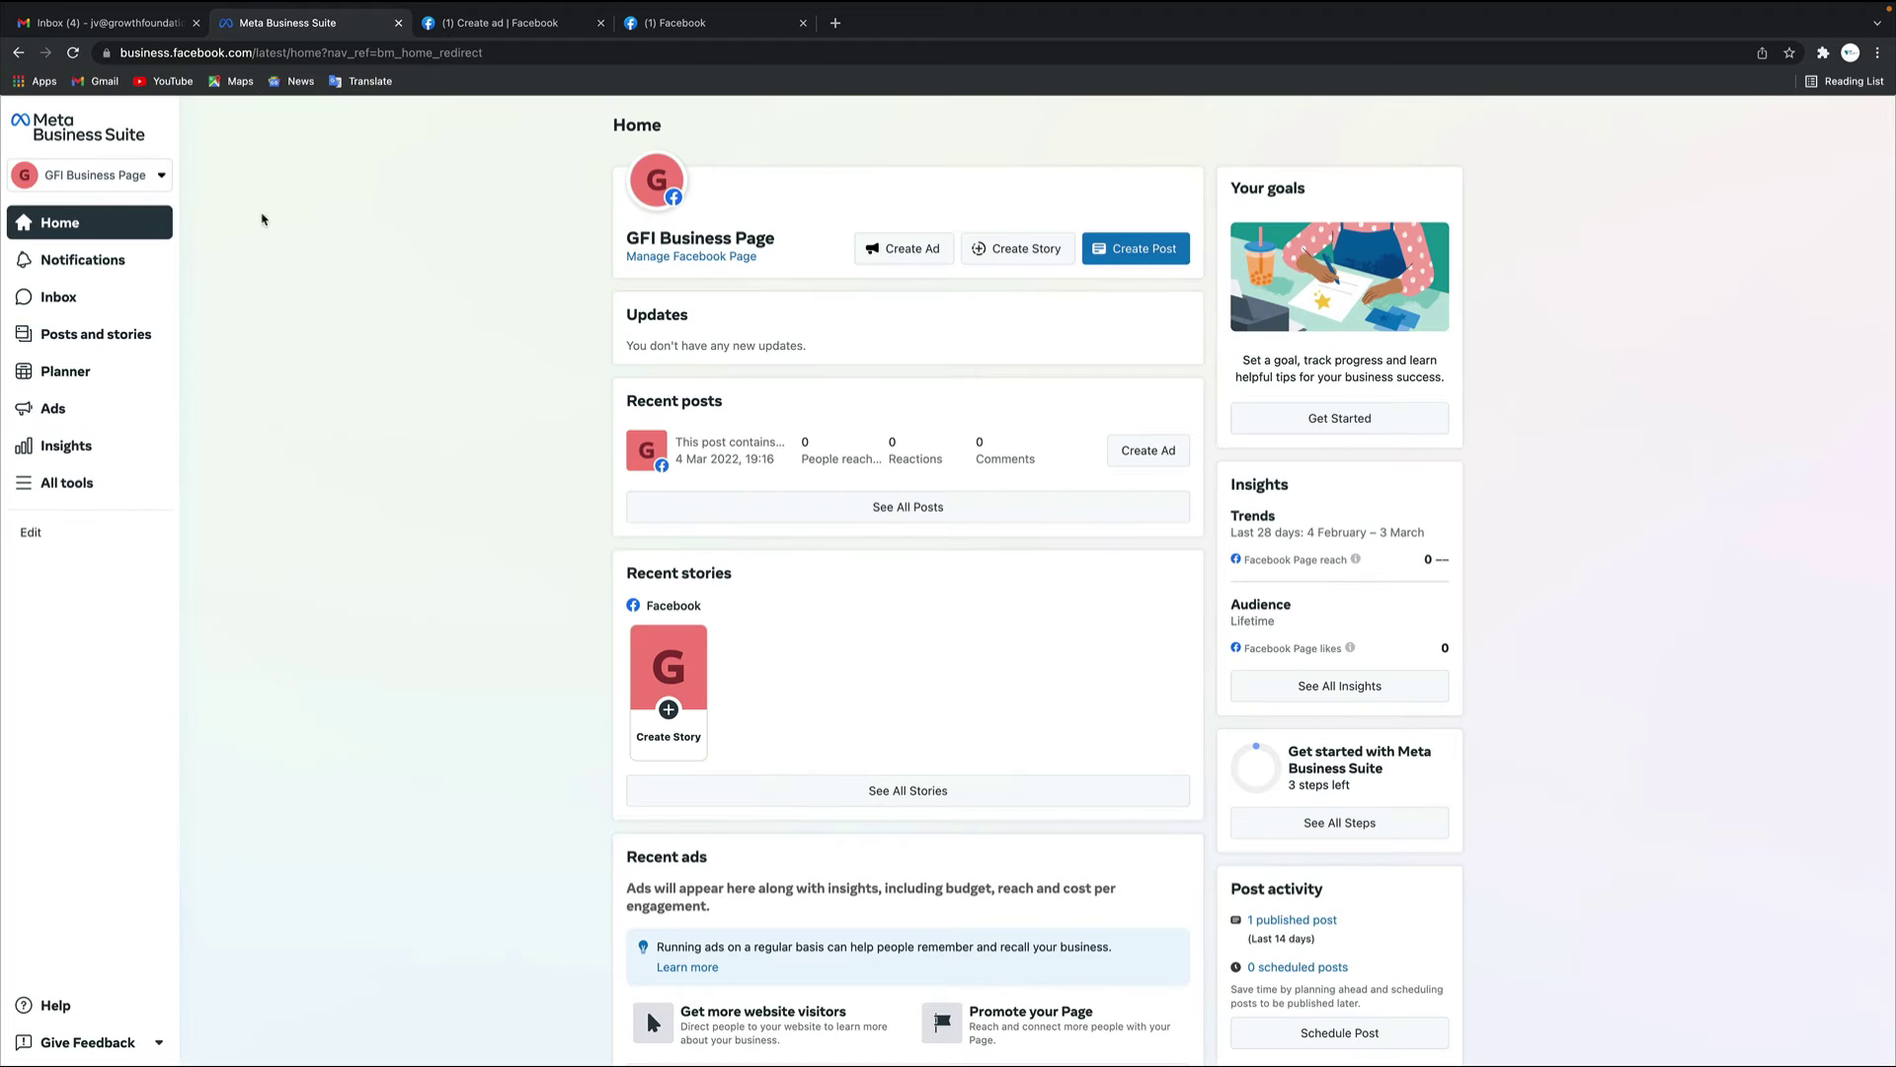
left_click(161, 181)
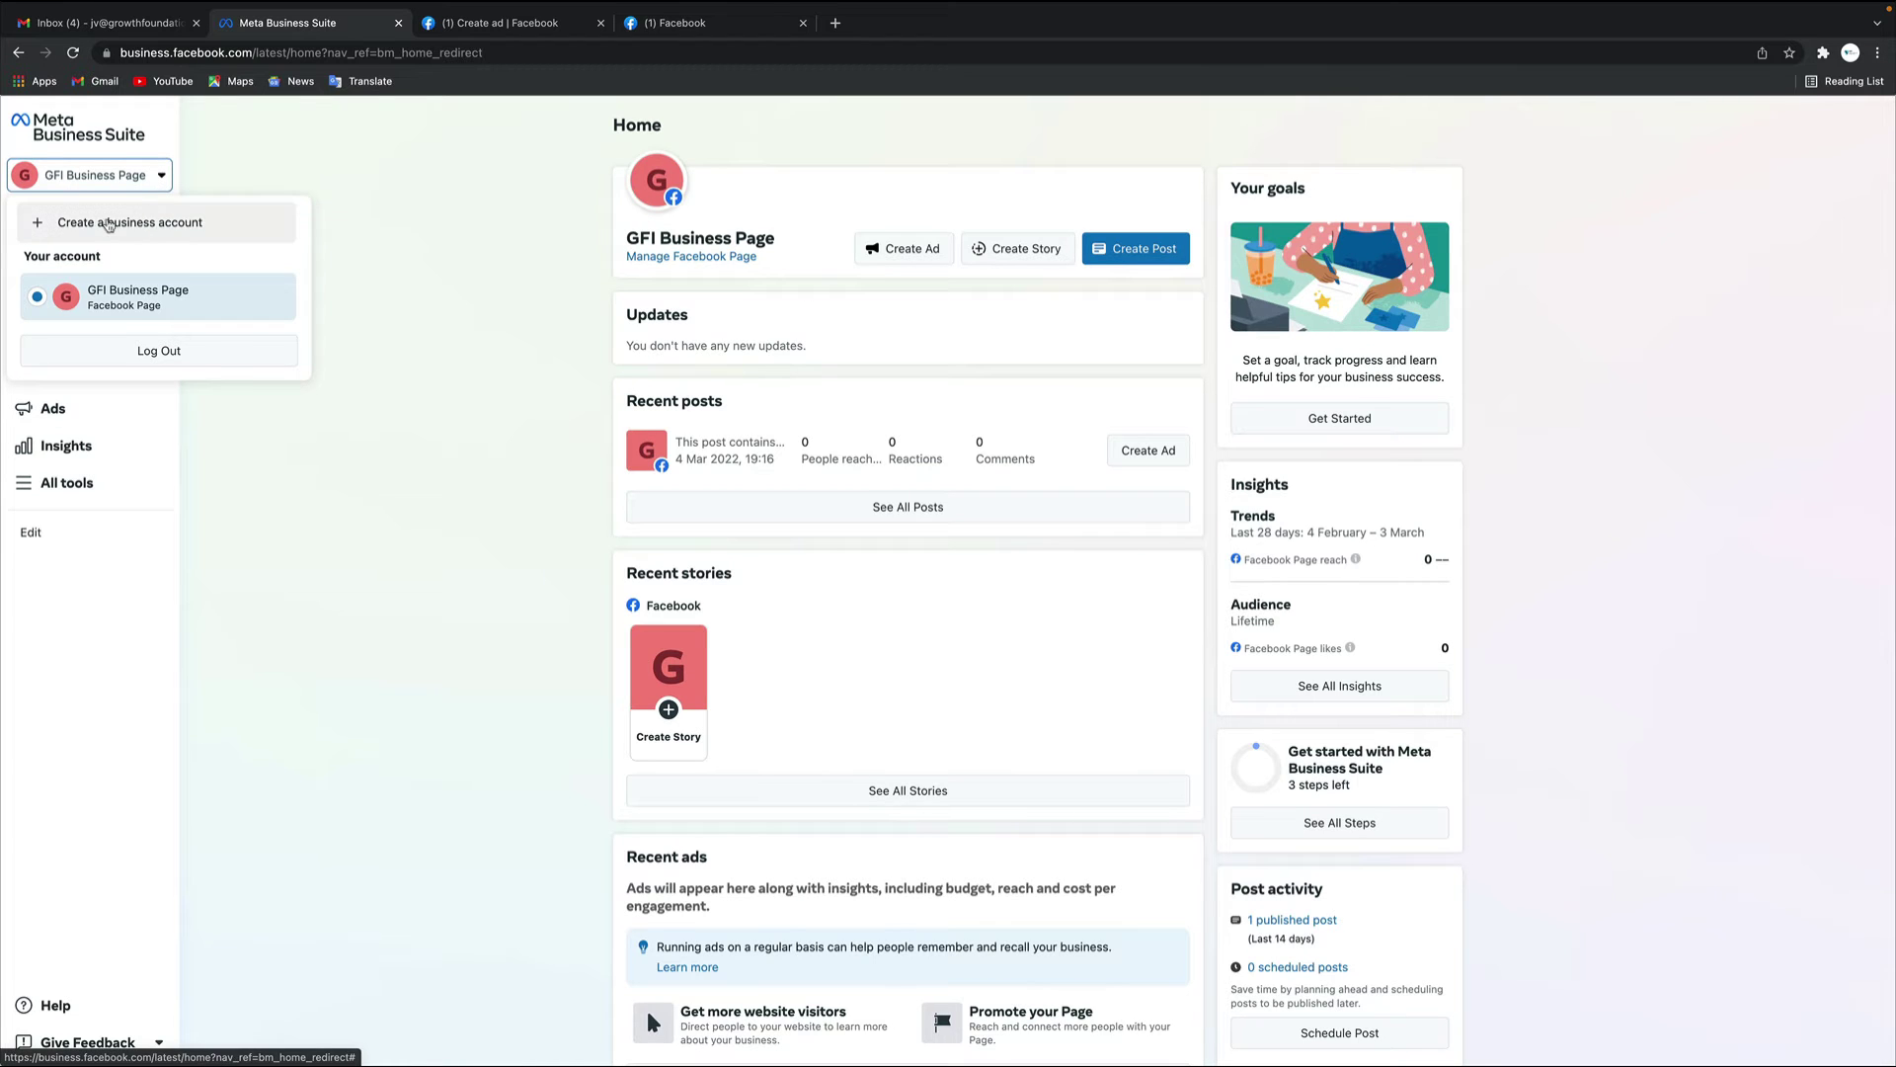
Start a new business account named 'GFI Ad Accoun' and continue to contact details
left_click(139, 226)
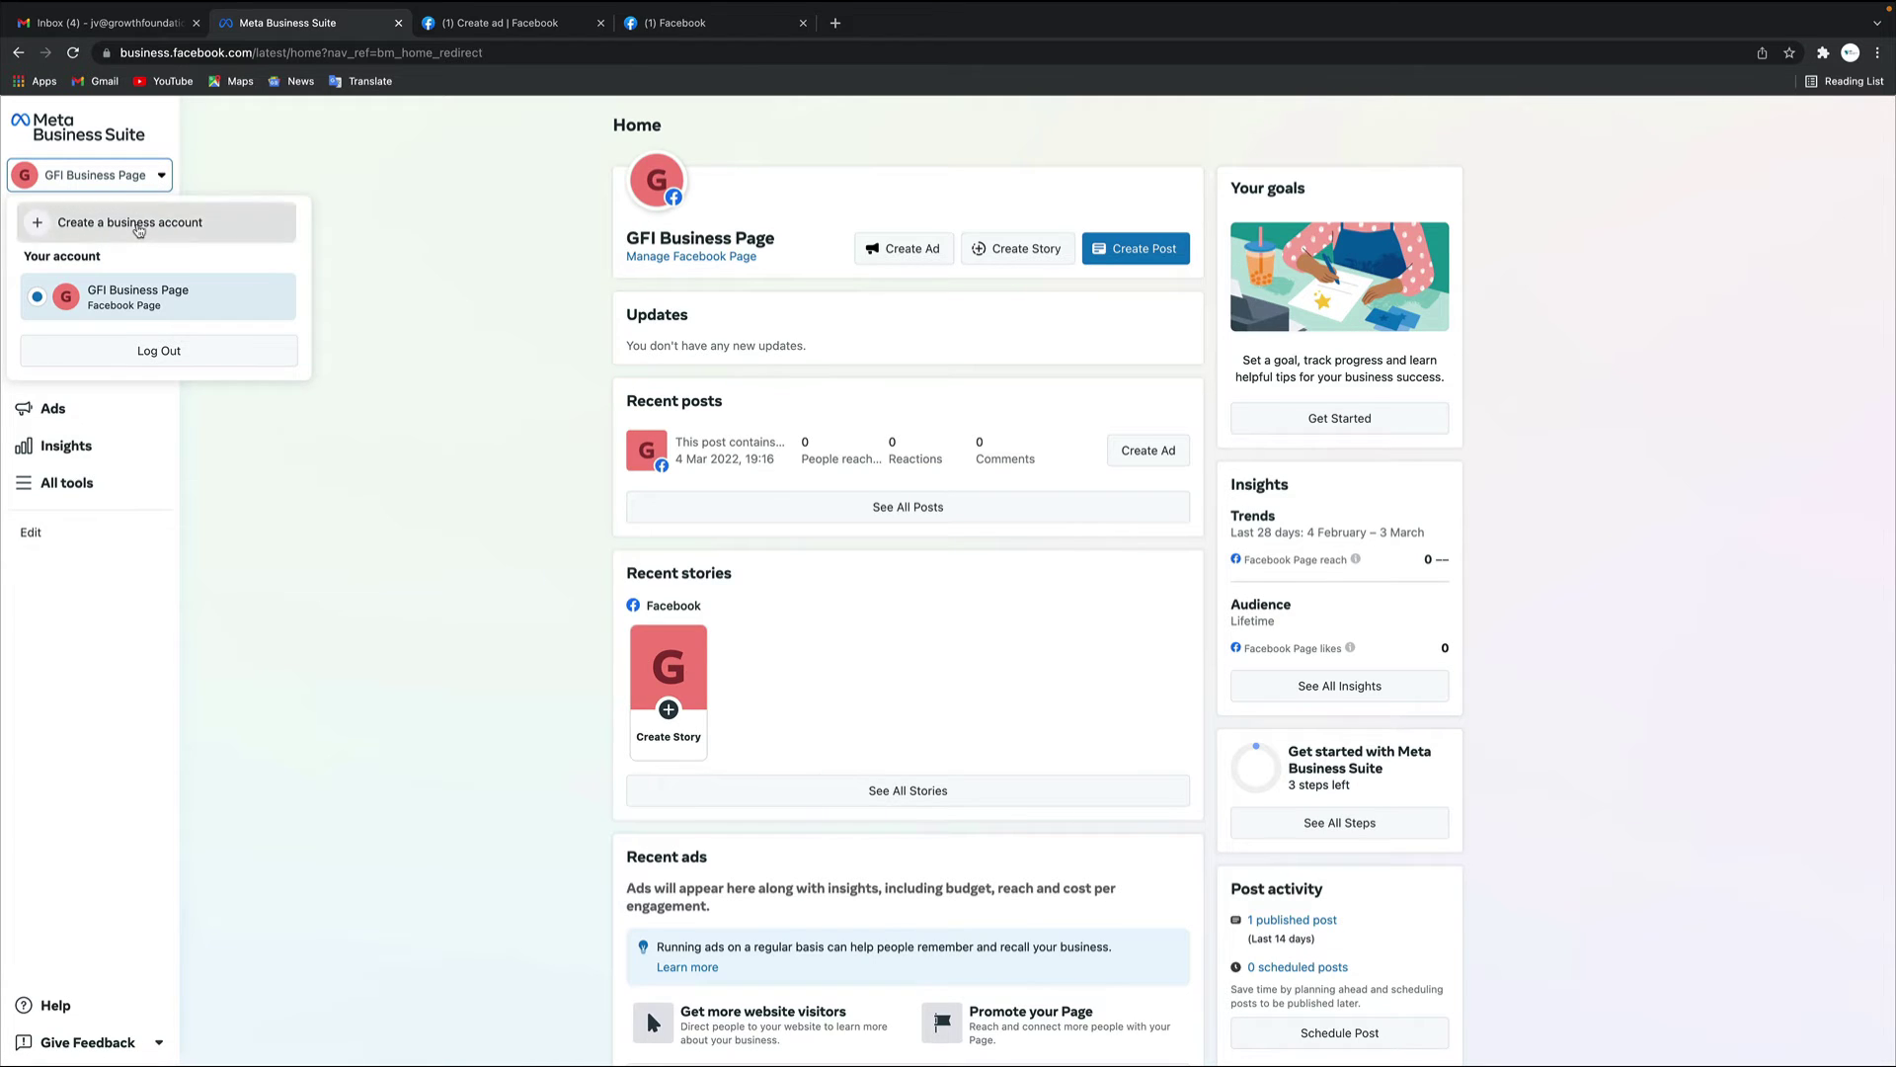
left_click(879, 667)
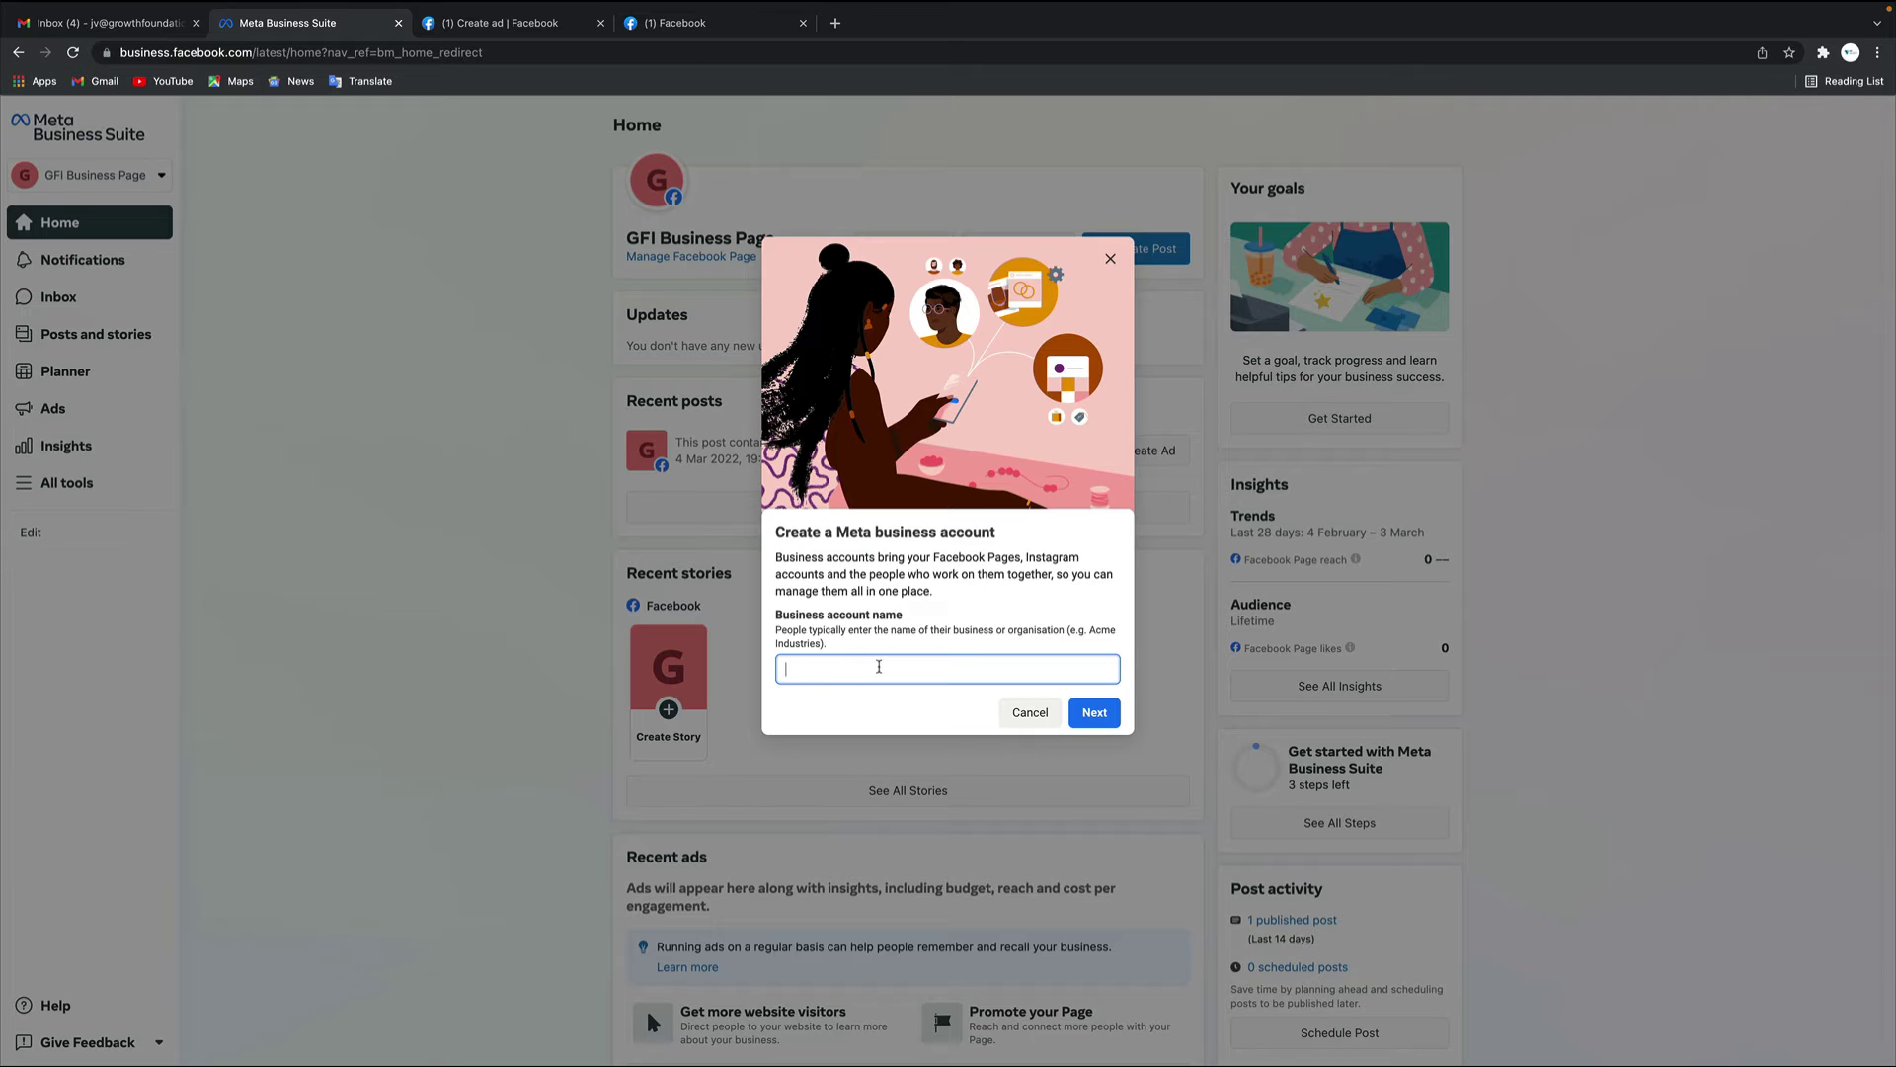
type("GFI Ad Account")
left_click(1105, 715)
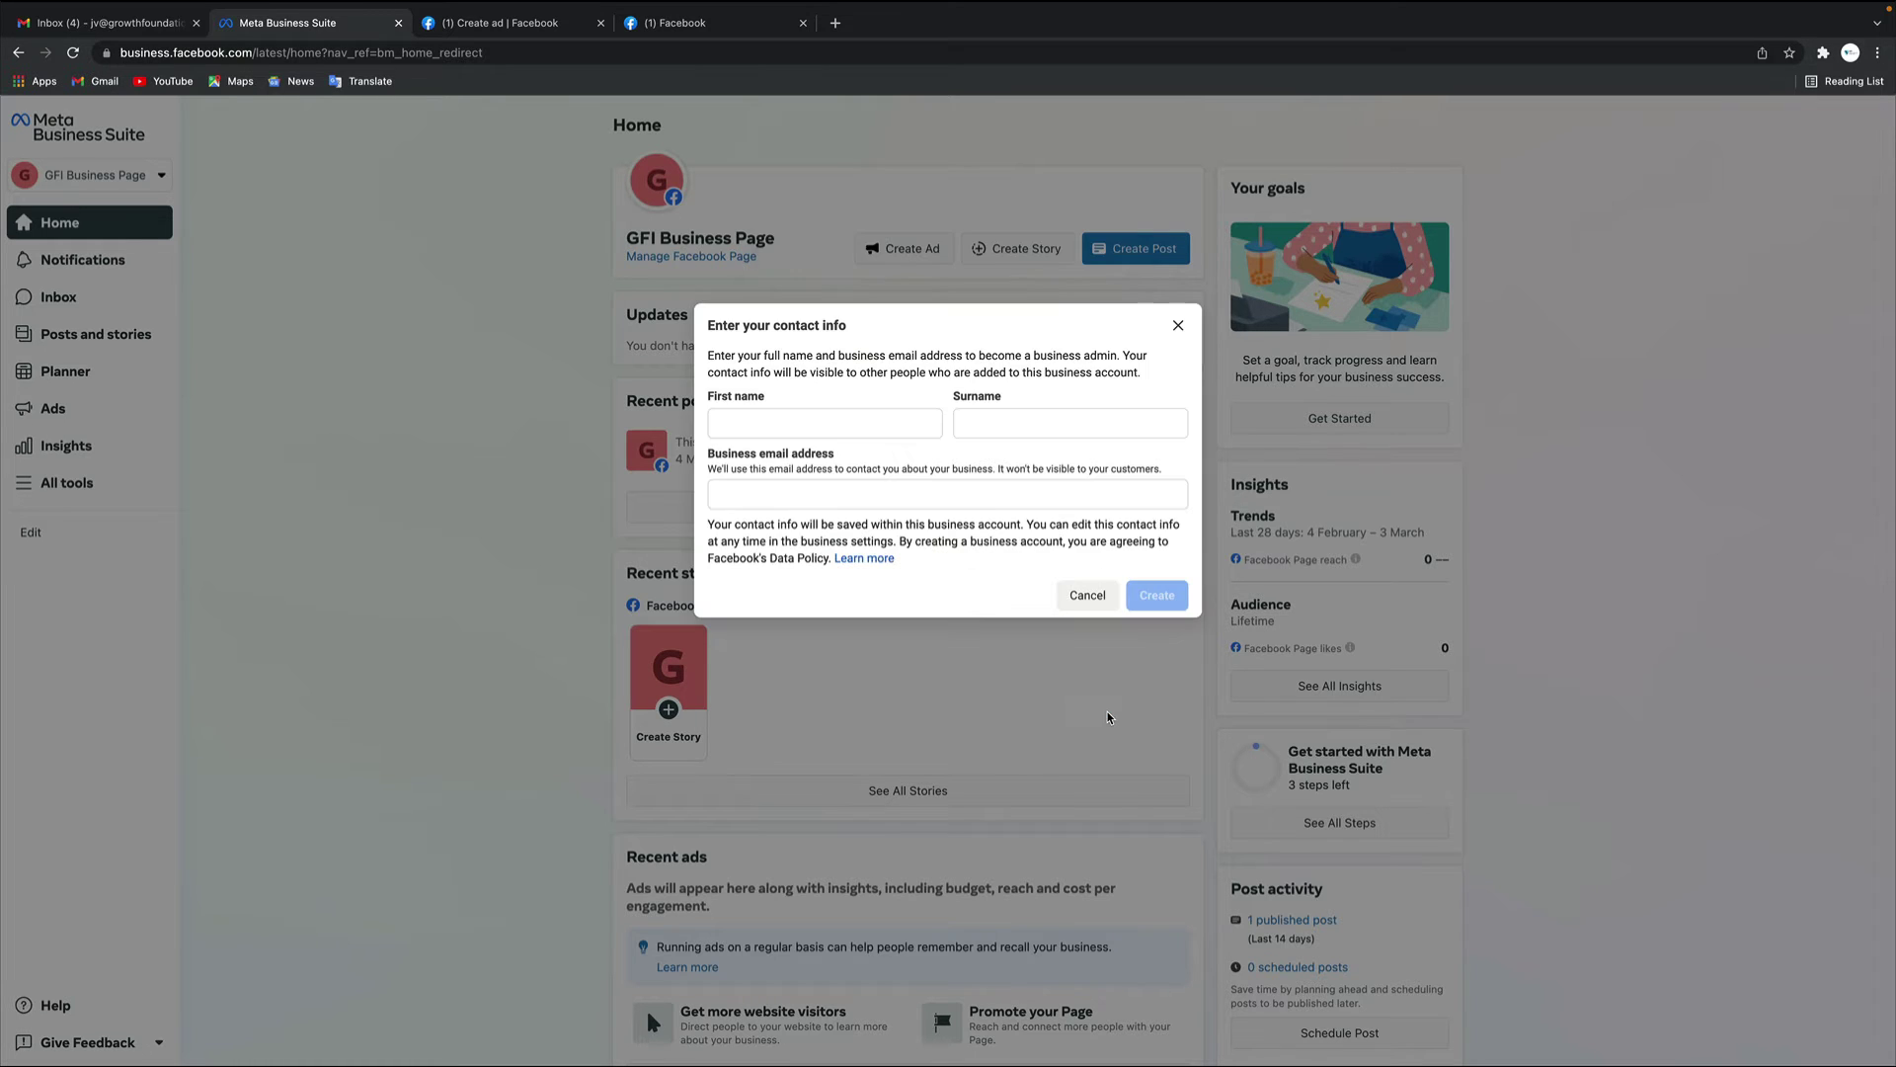
Enter the admin's first name, surname and business e-mail, note the account-too-recent error, and close the form
left_click(859, 428)
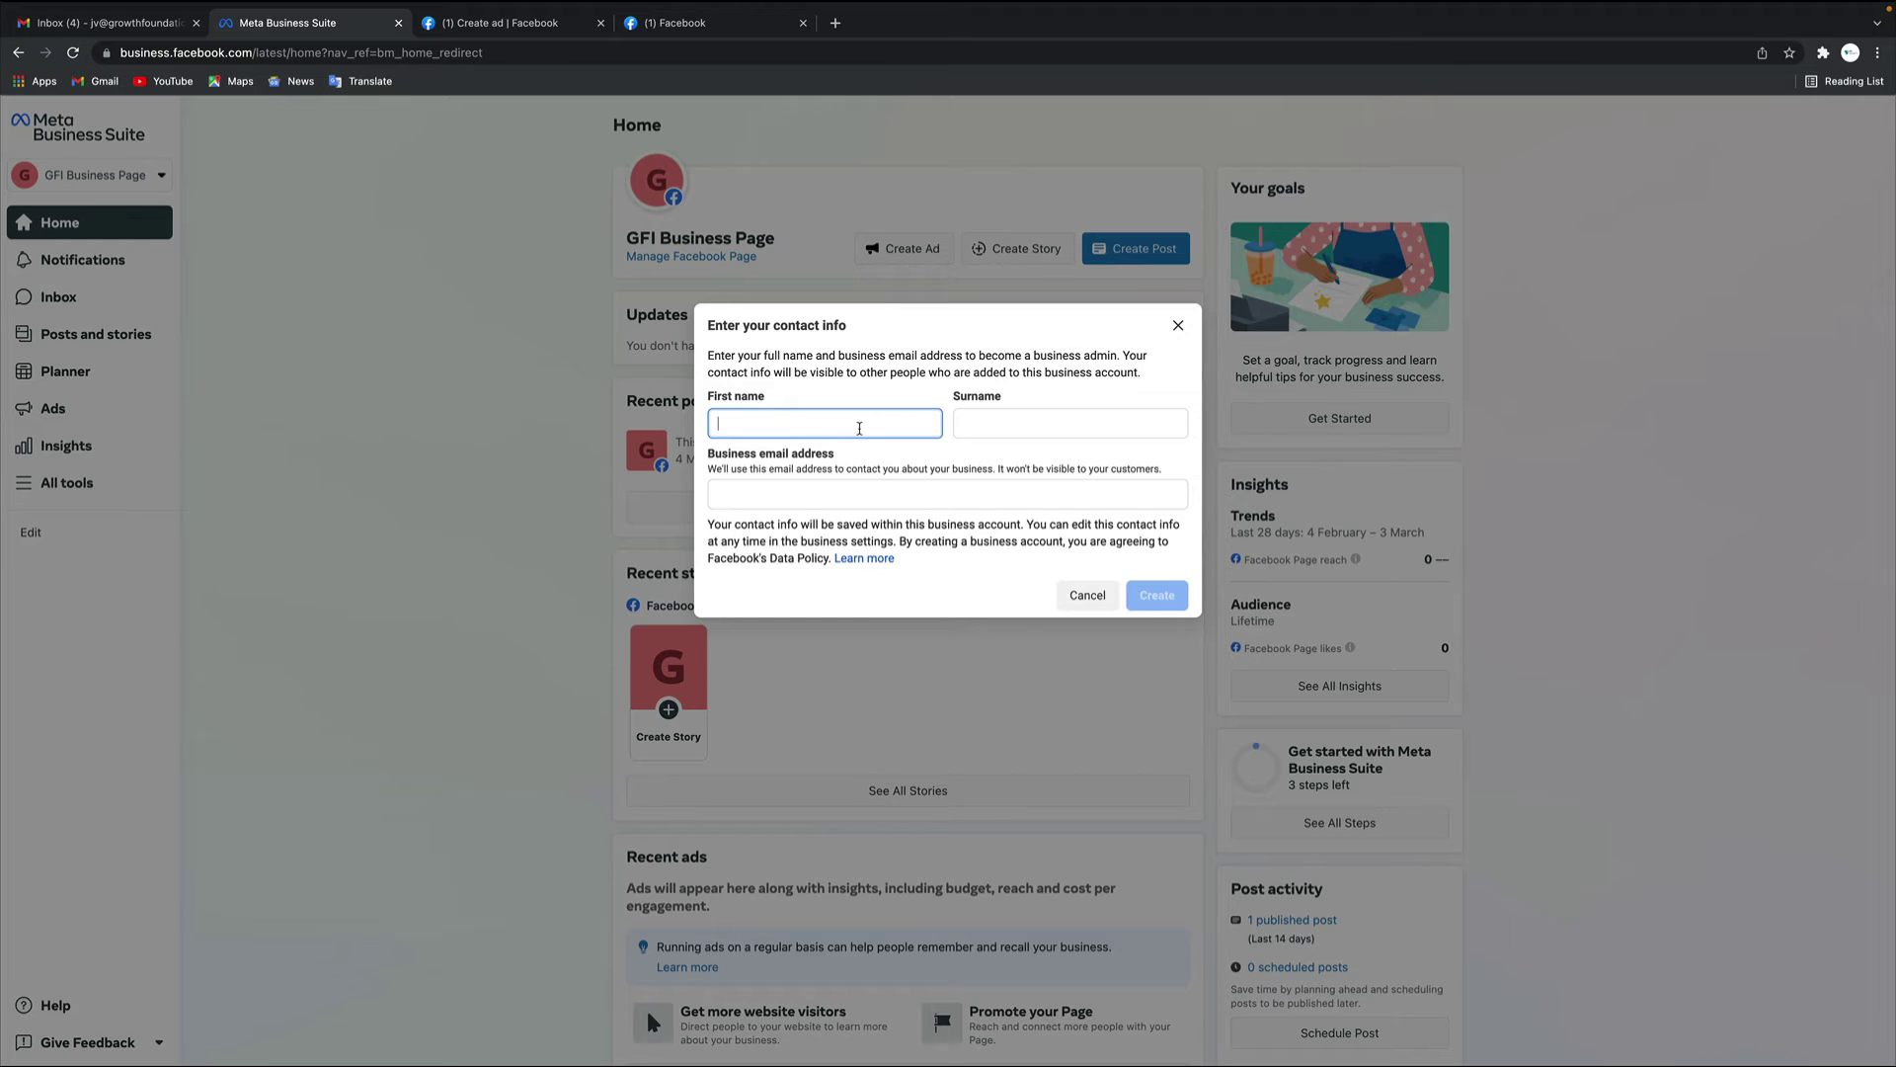
key("Tab")
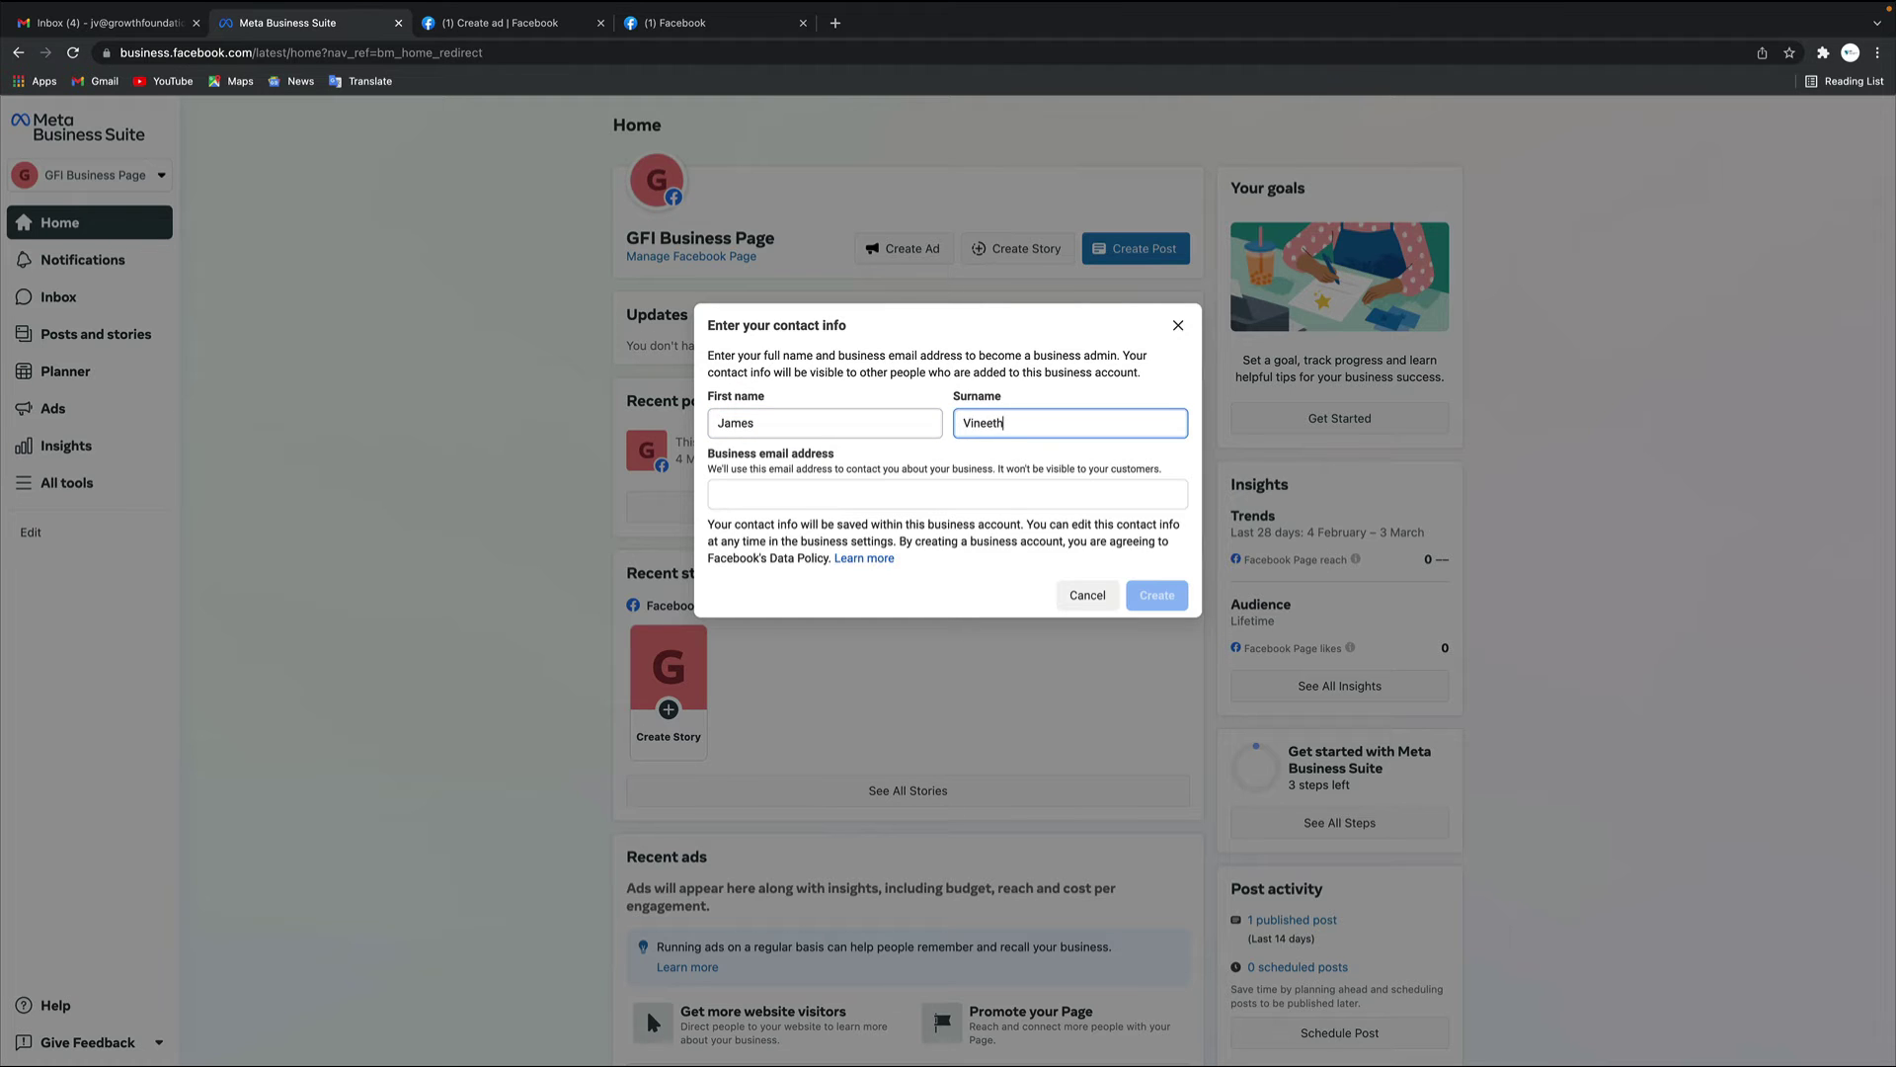
key("Tab")
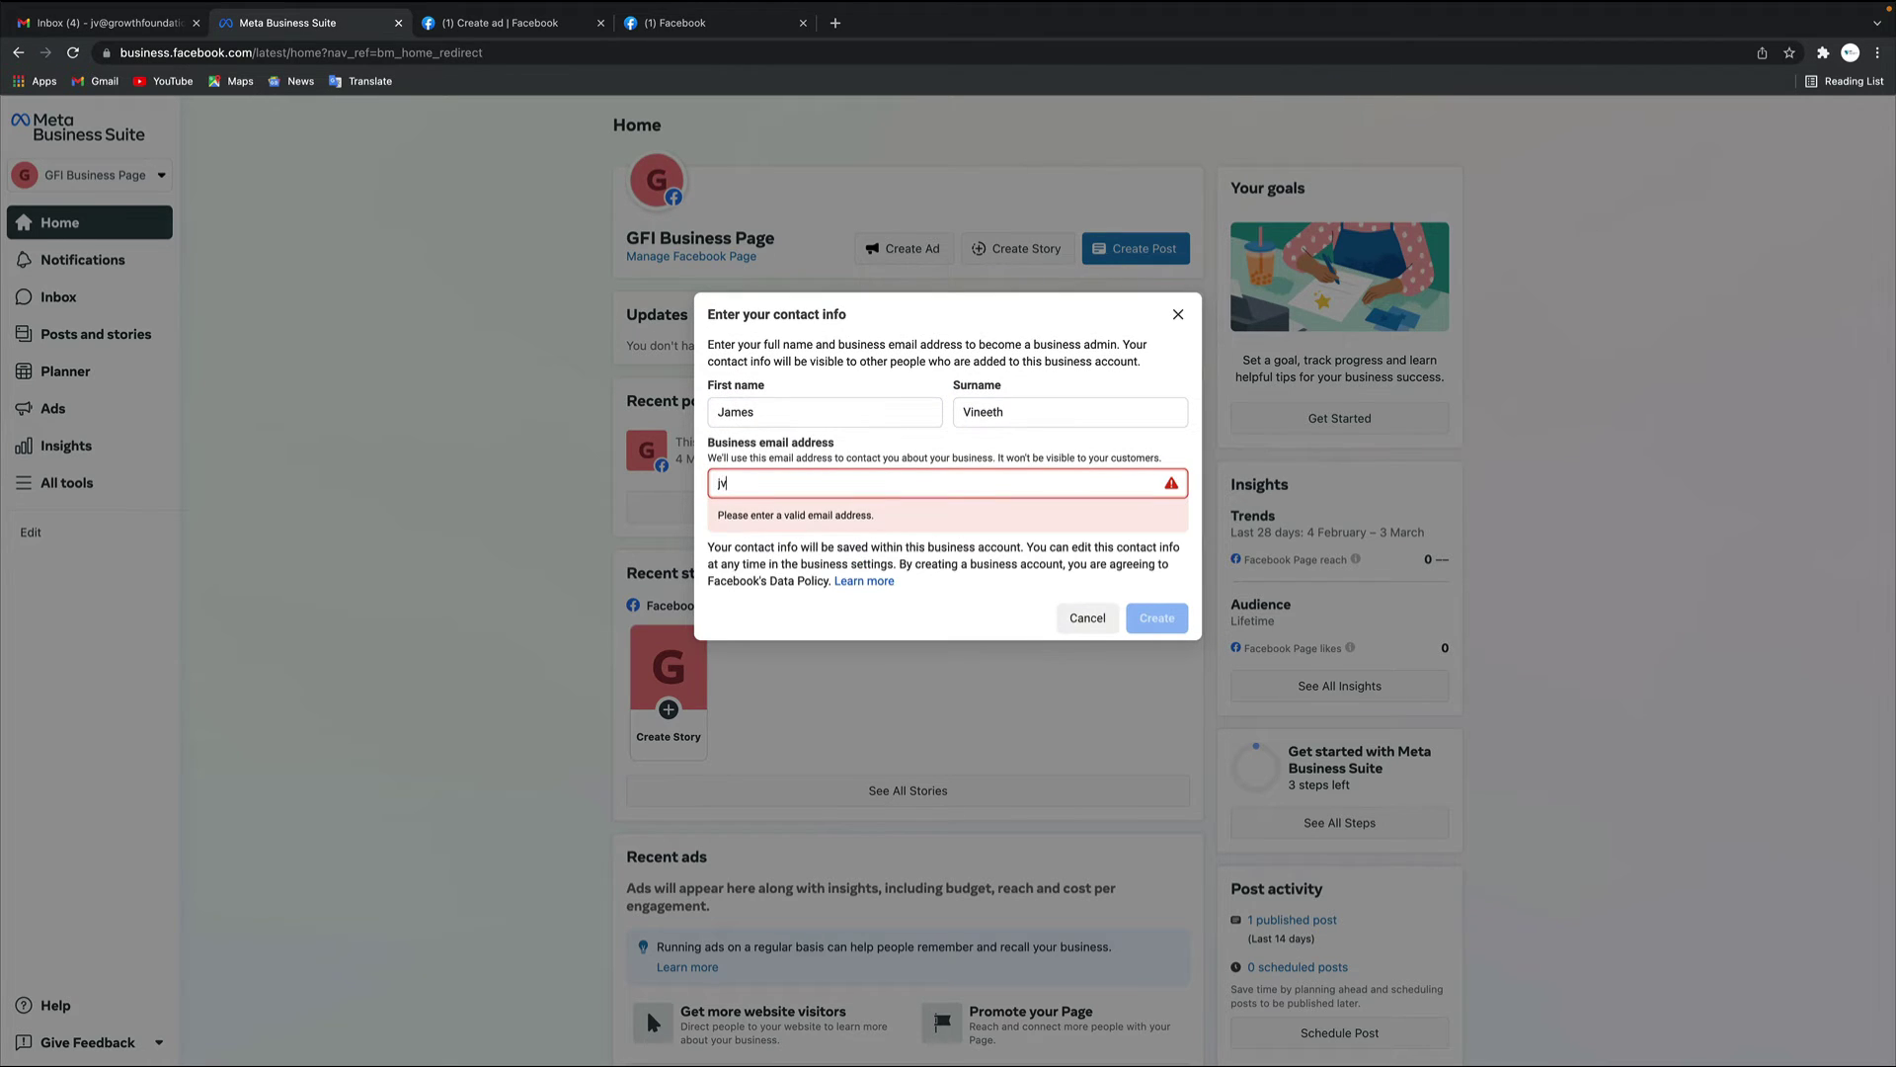
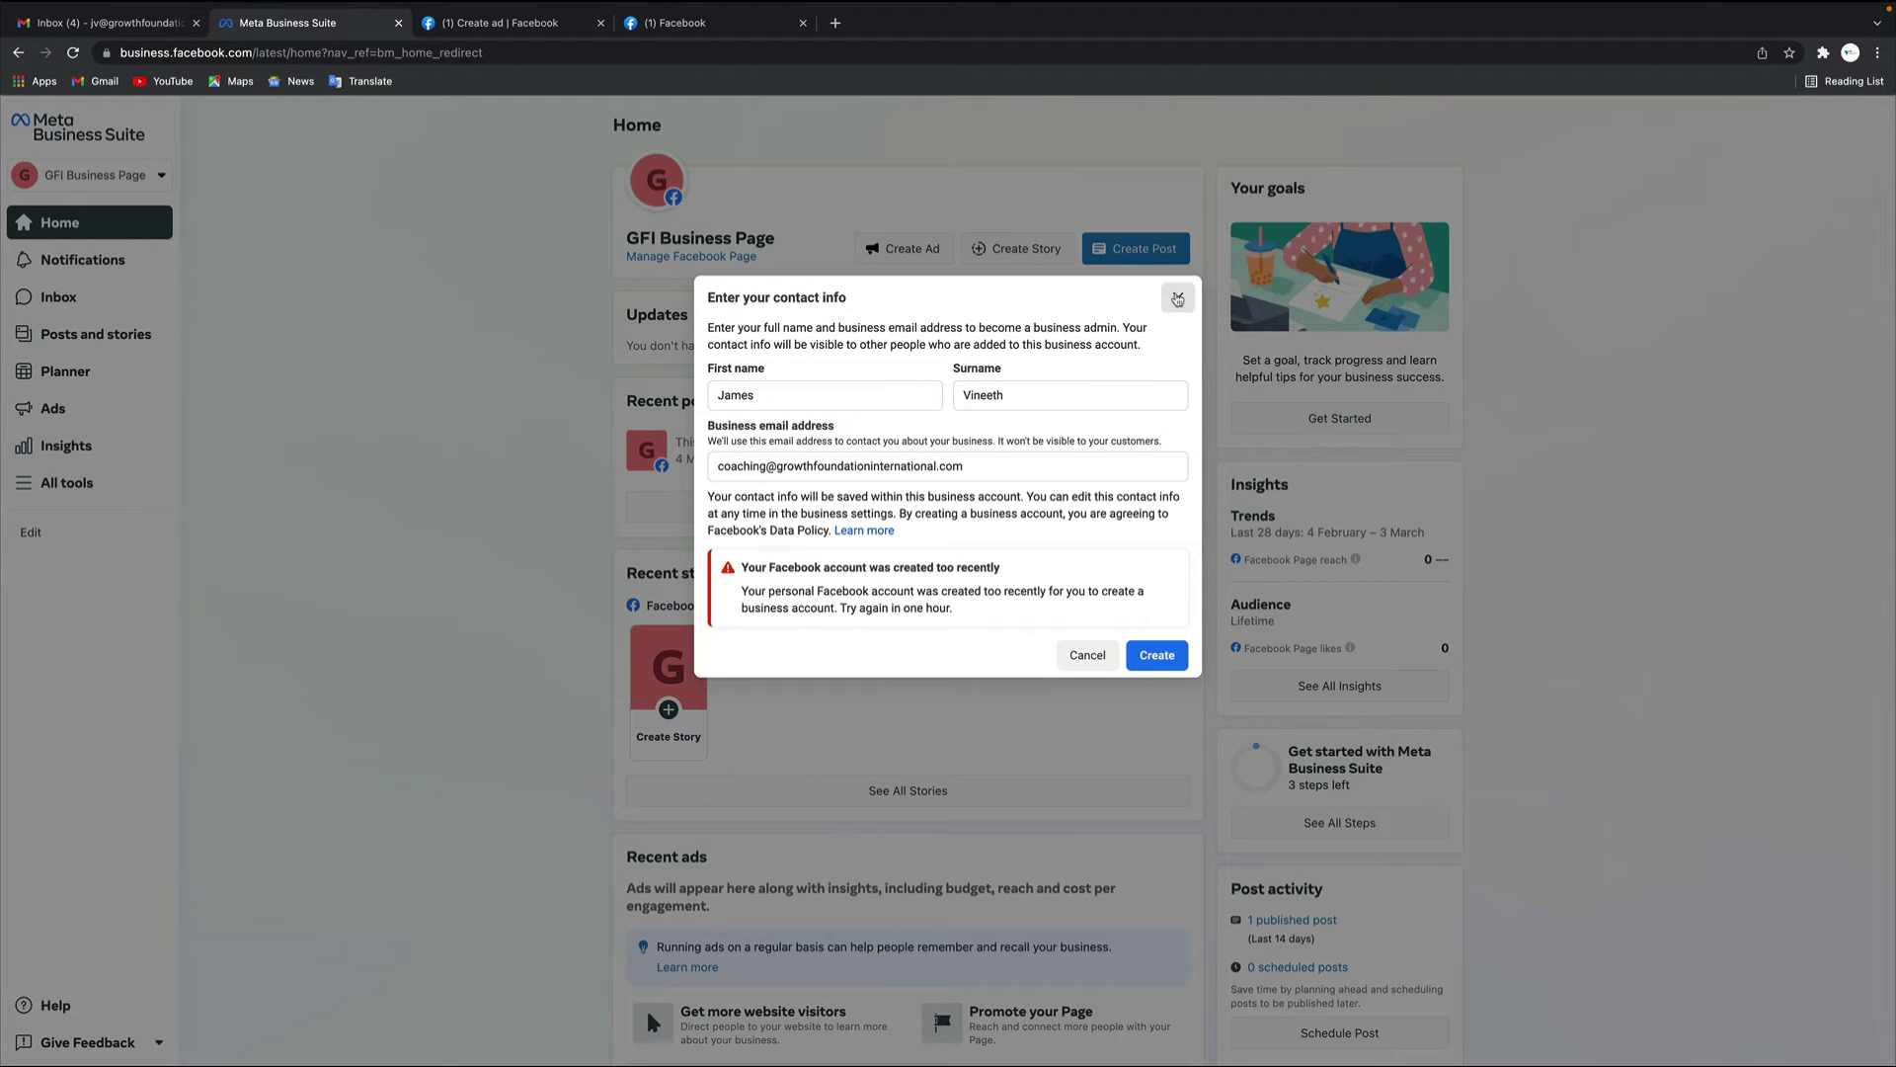
left_click_drag(740, 591, 961, 610)
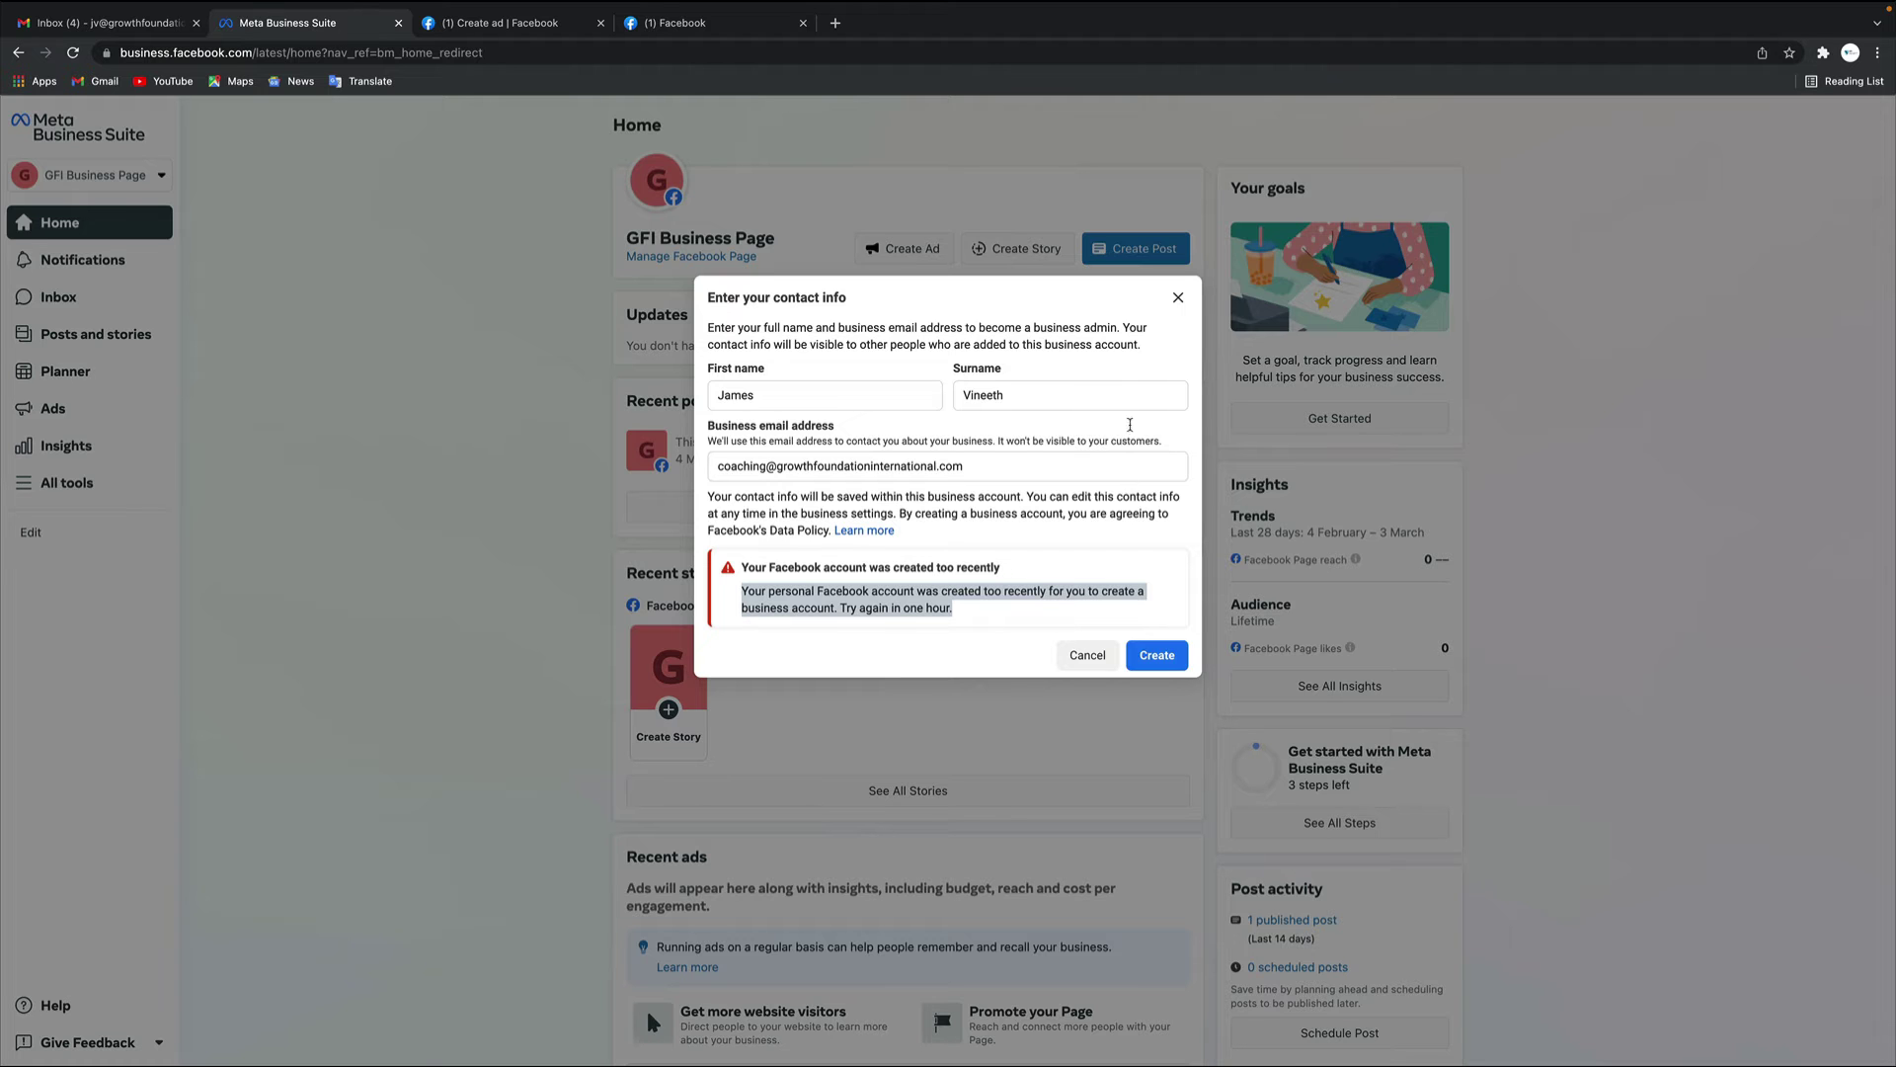
left_click(1179, 297)
left_click(477, 52)
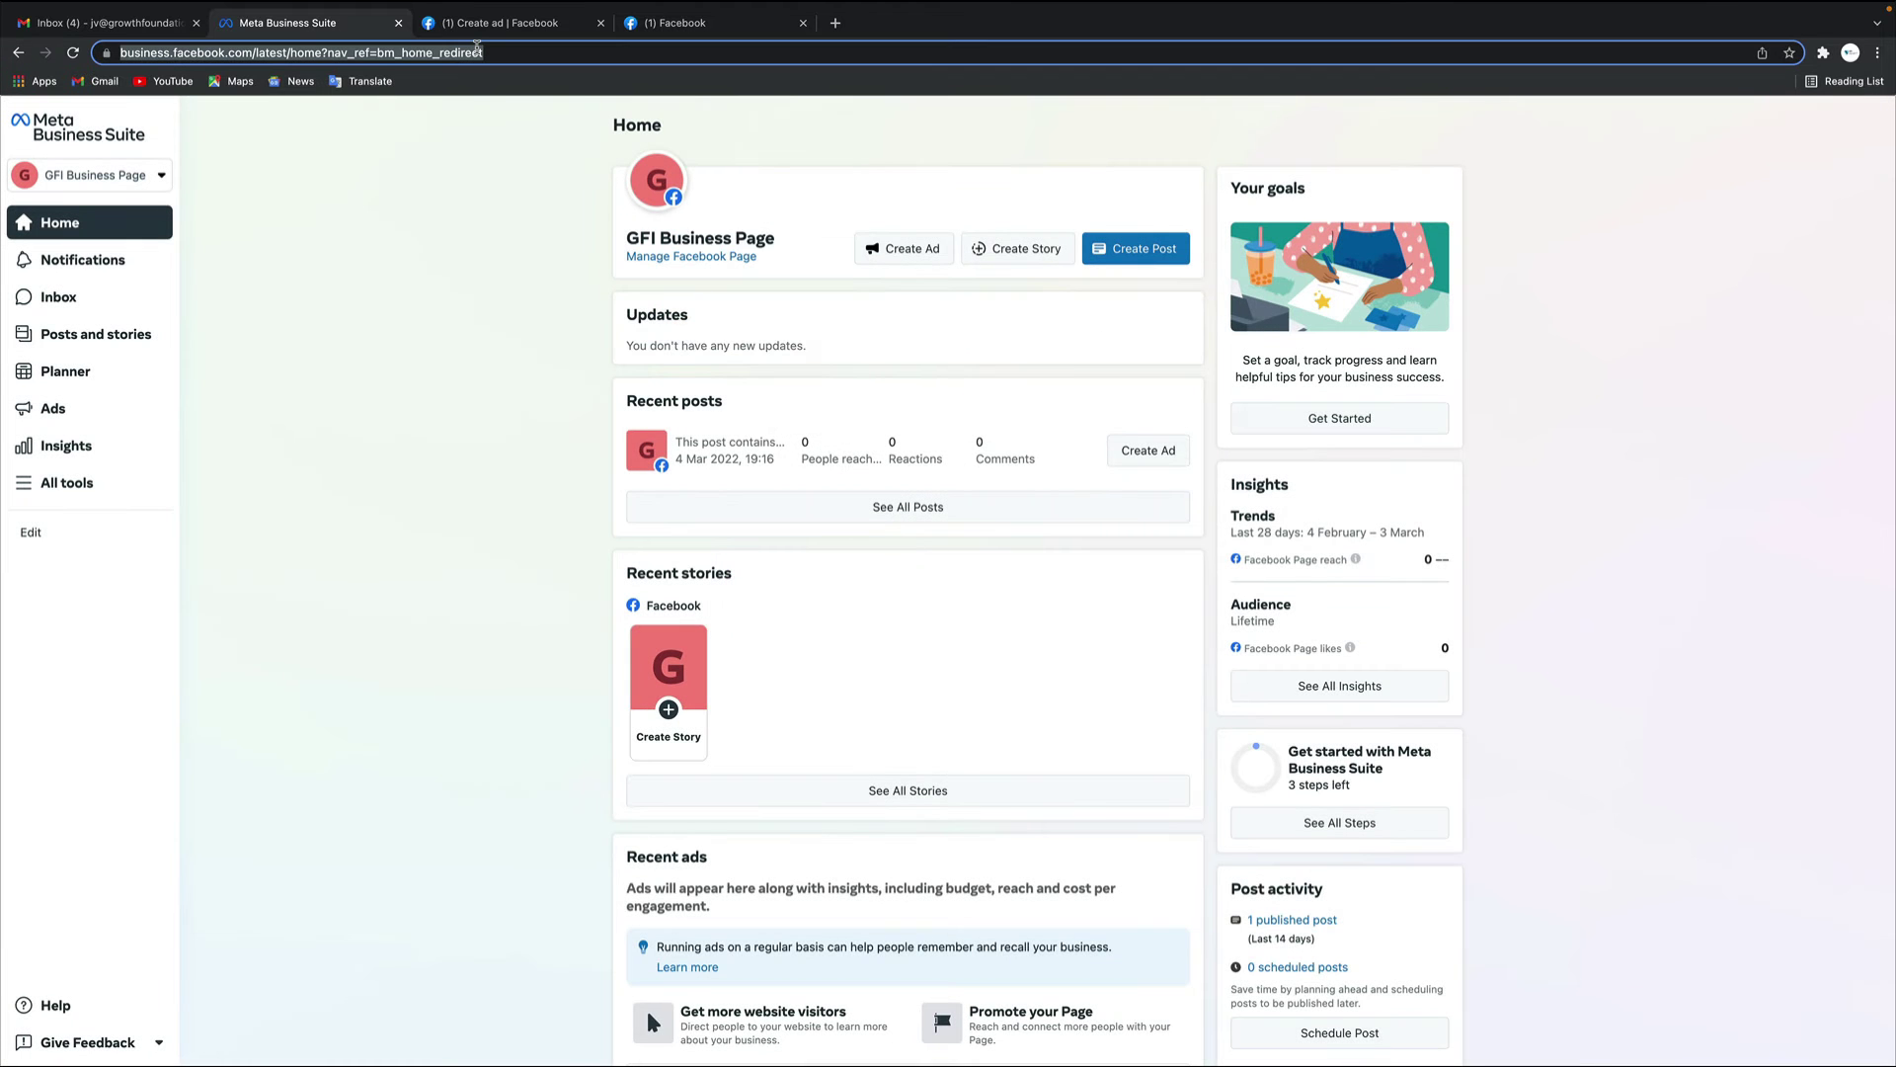
Search Google for 'business facebook' and open the Meta Business Suite result
type("business")
key("Return")
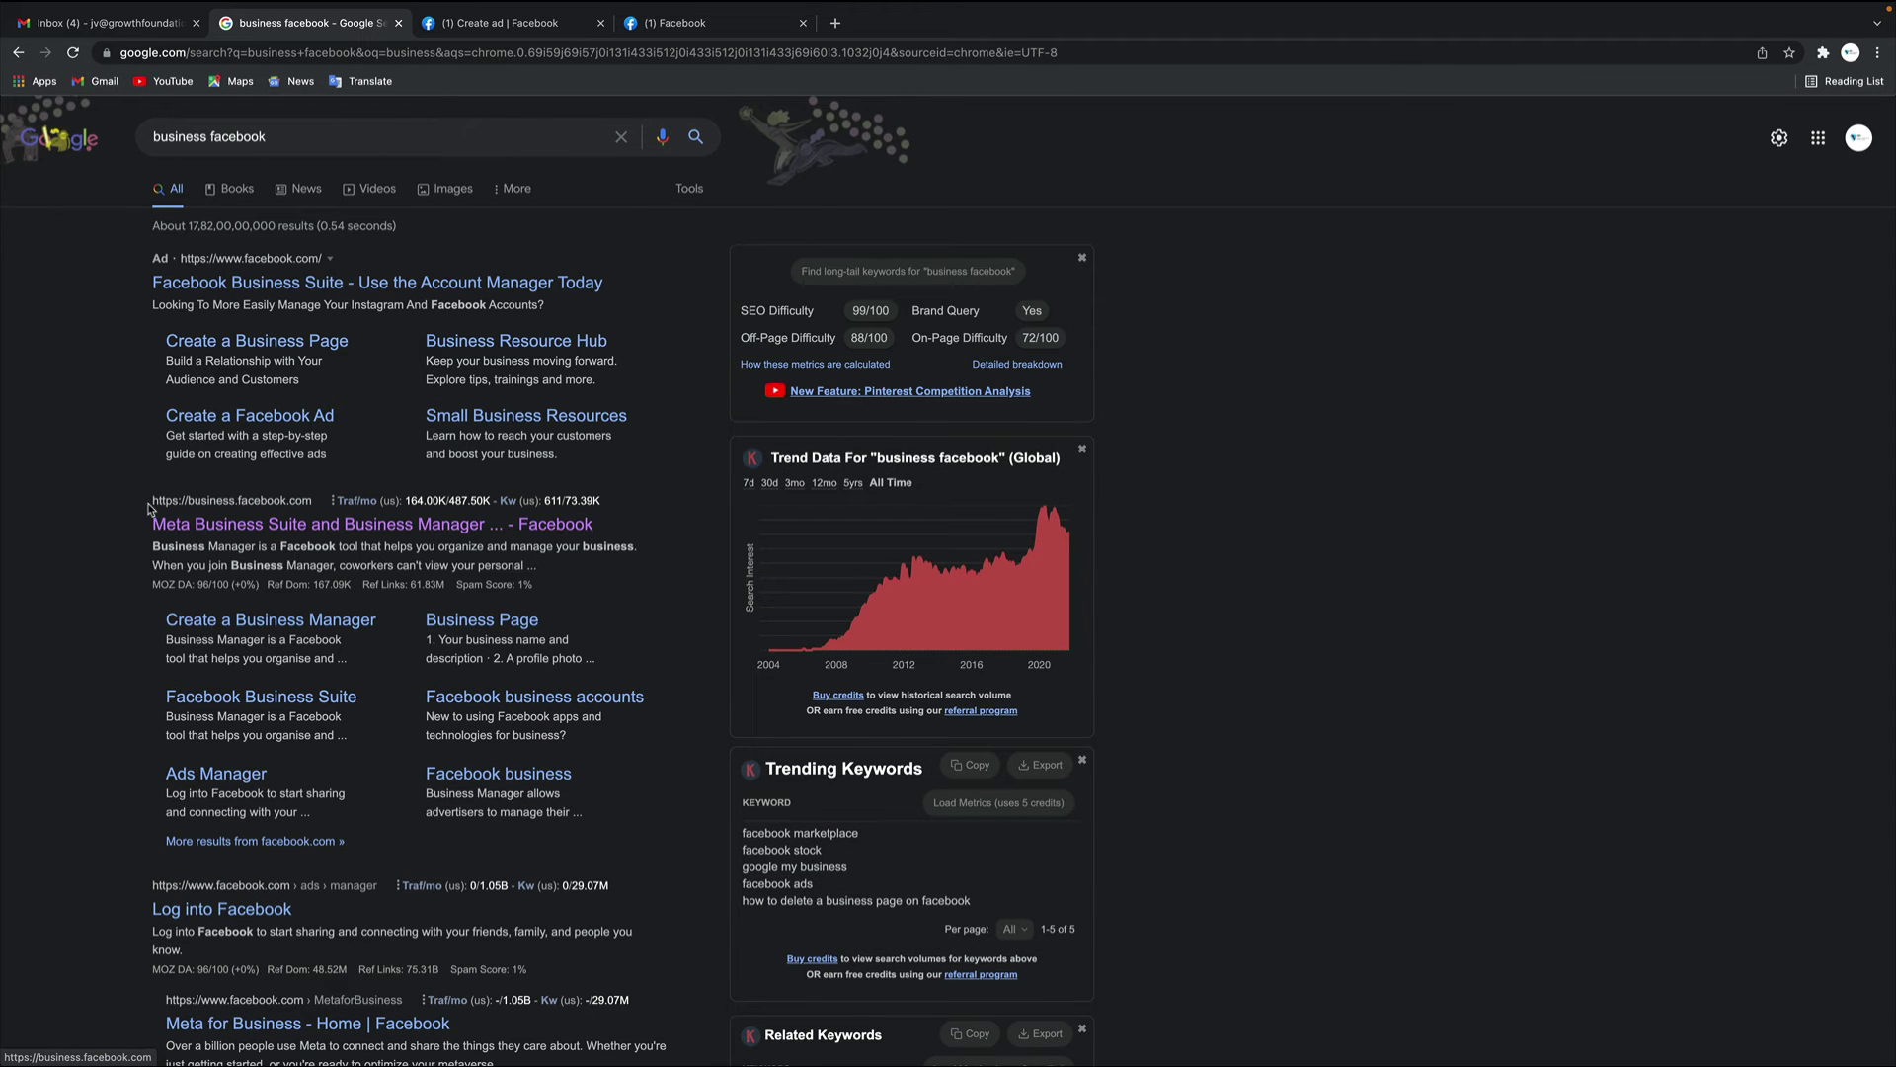
left_click_drag(152, 505, 282, 500)
left_click(293, 530)
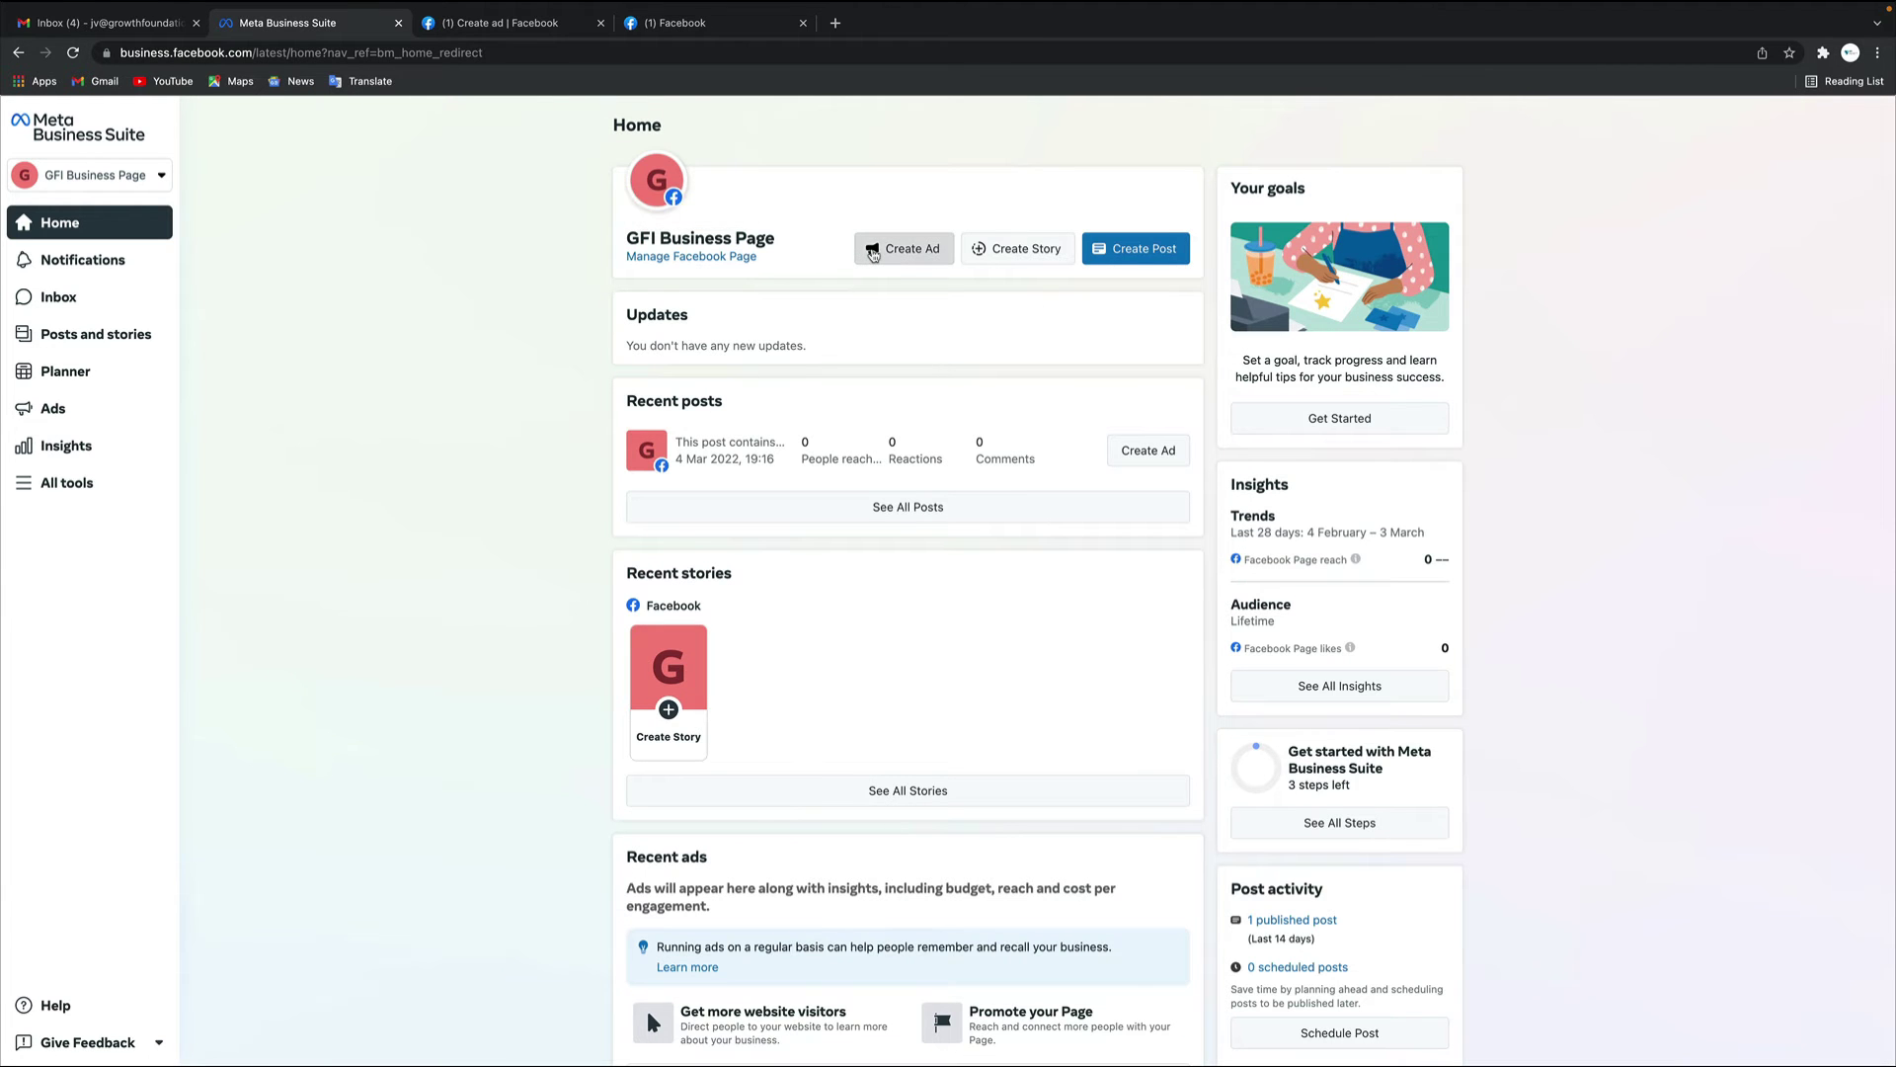
From the account switcher, reopen the Create a business account form and focus its name field
left_click(161, 177)
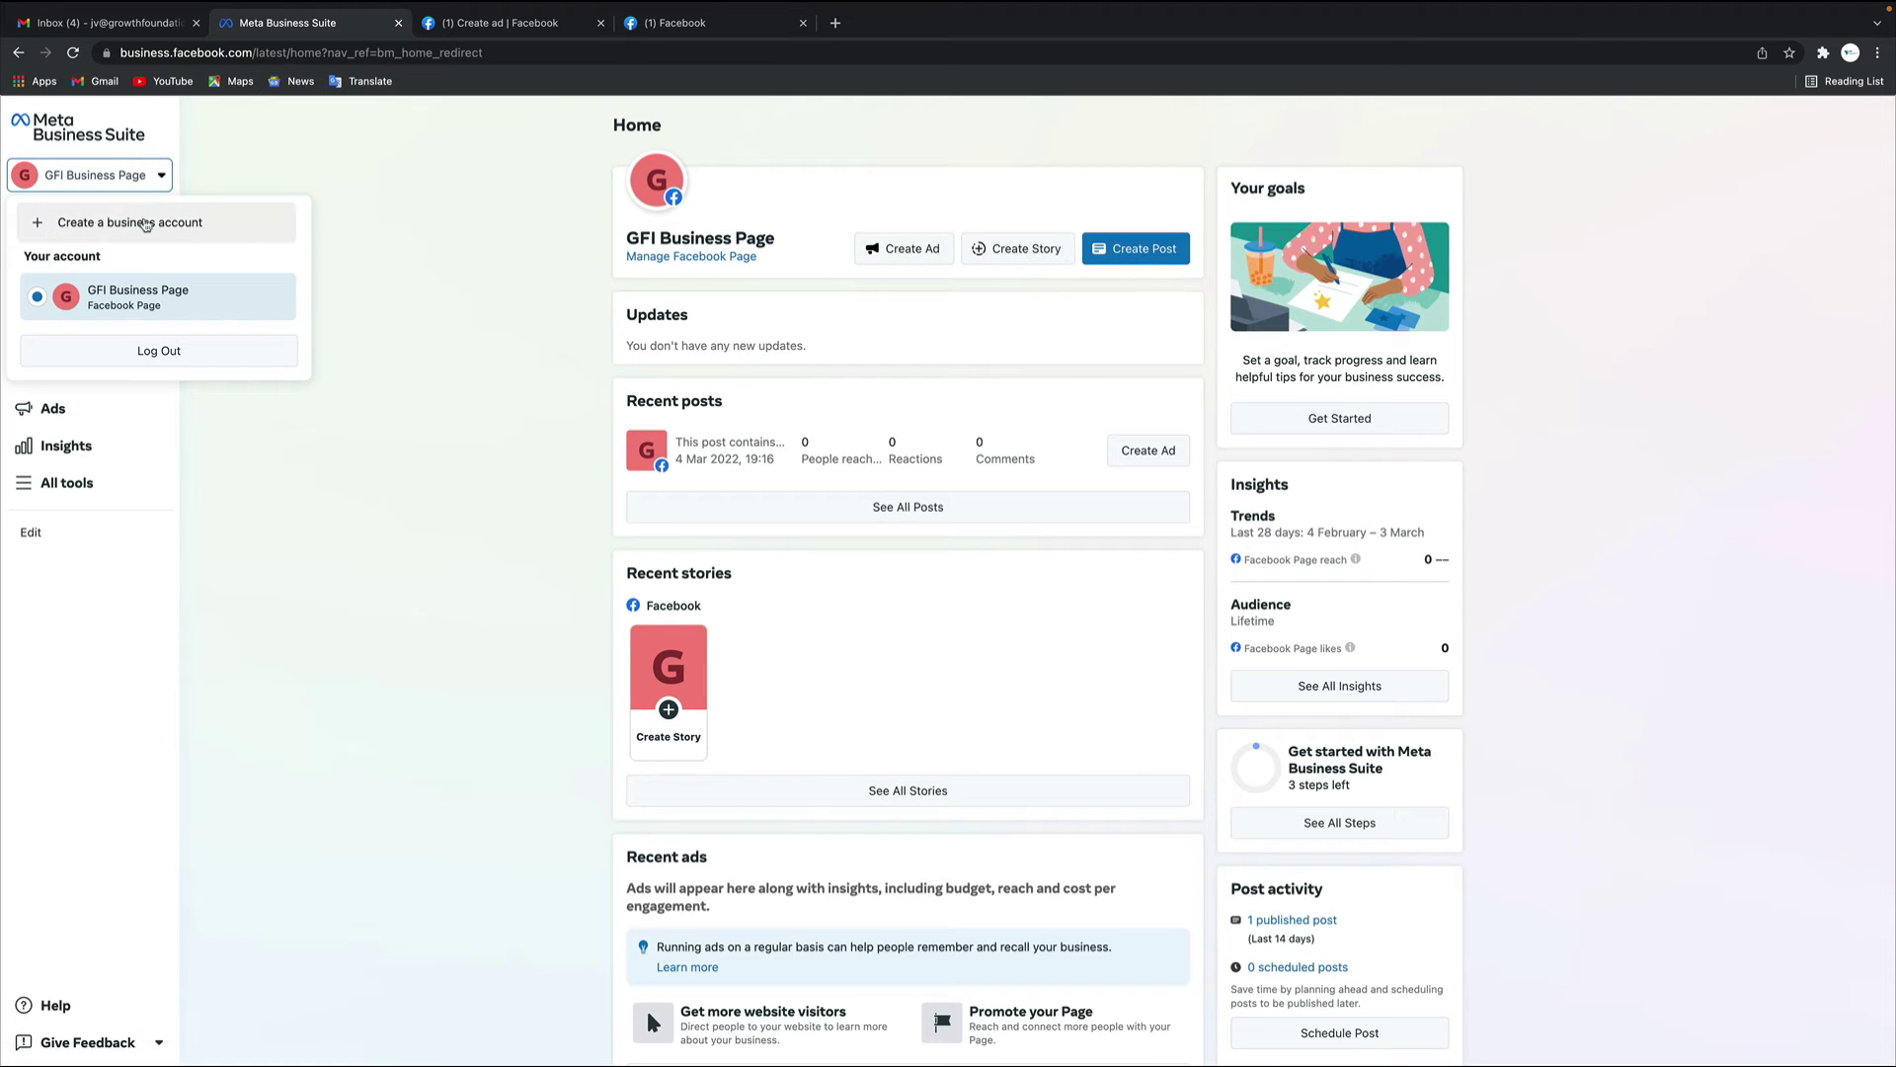
left_click(150, 224)
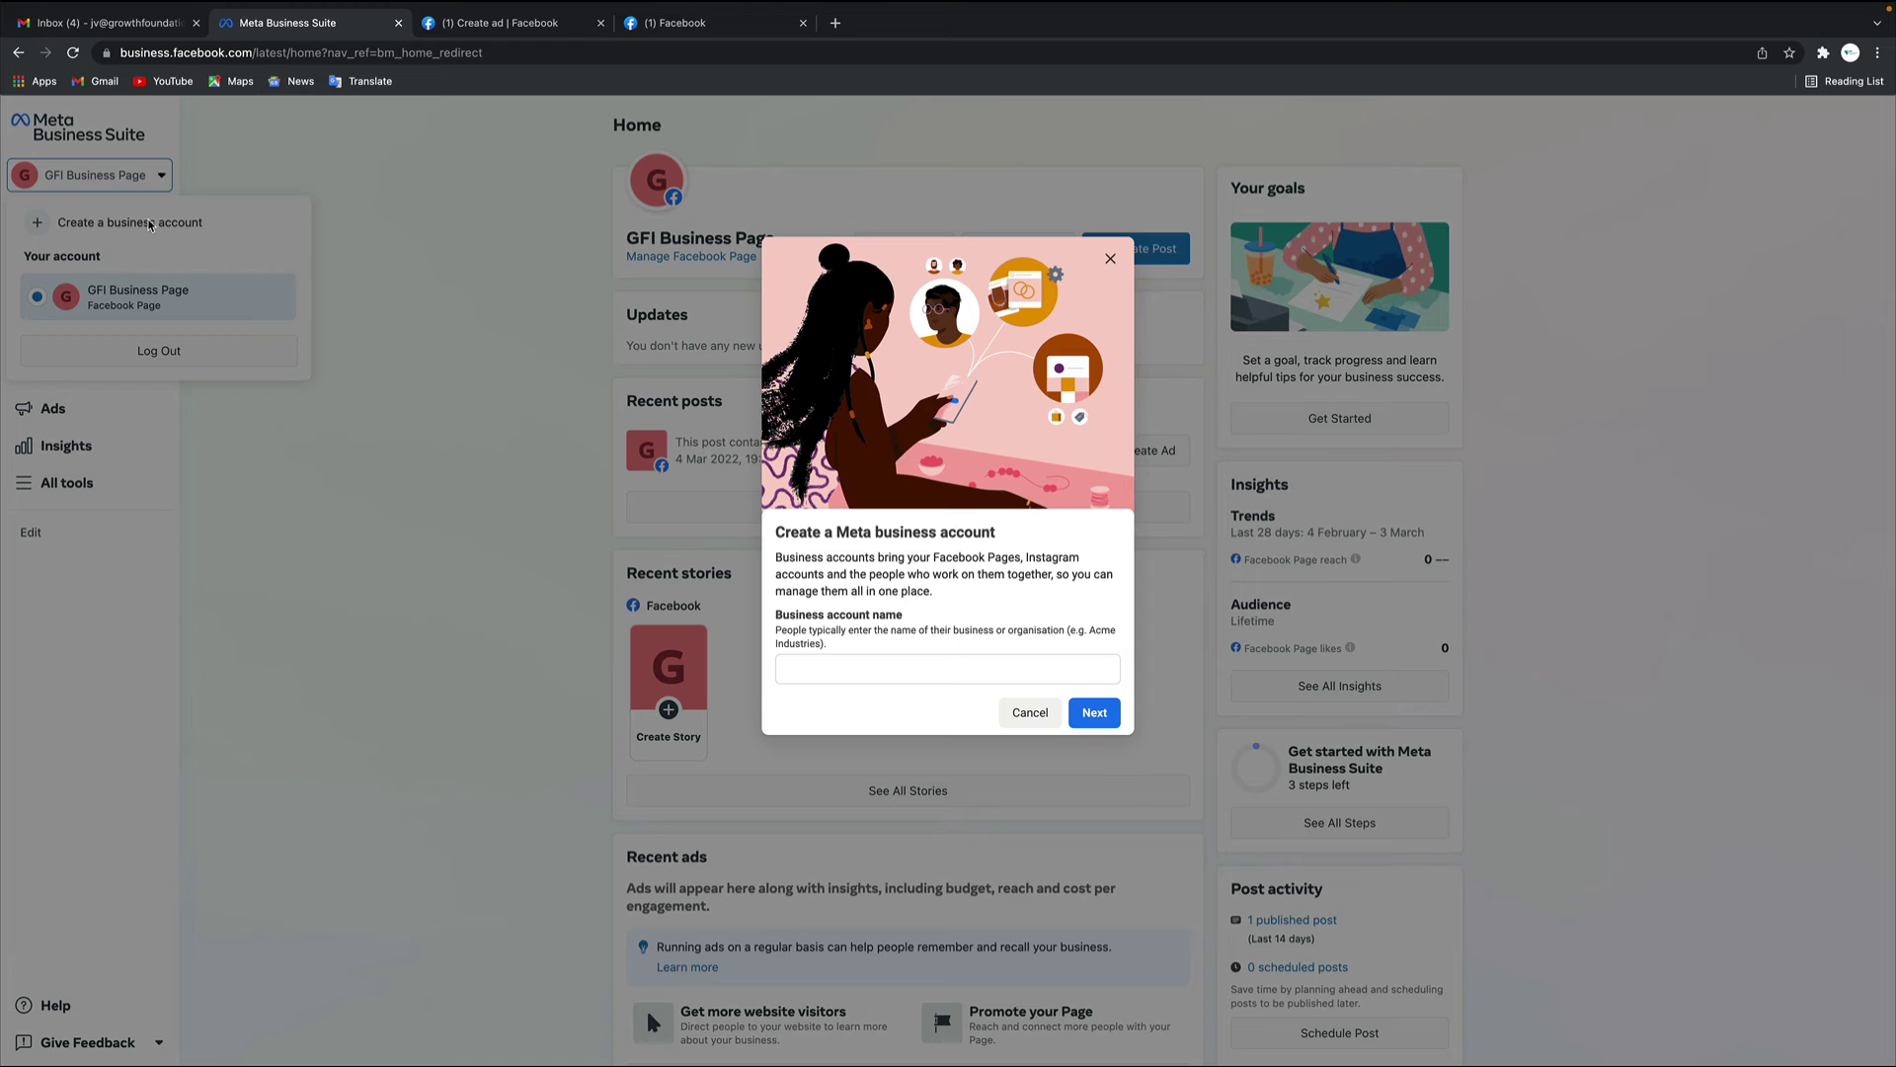
left_click(893, 670)
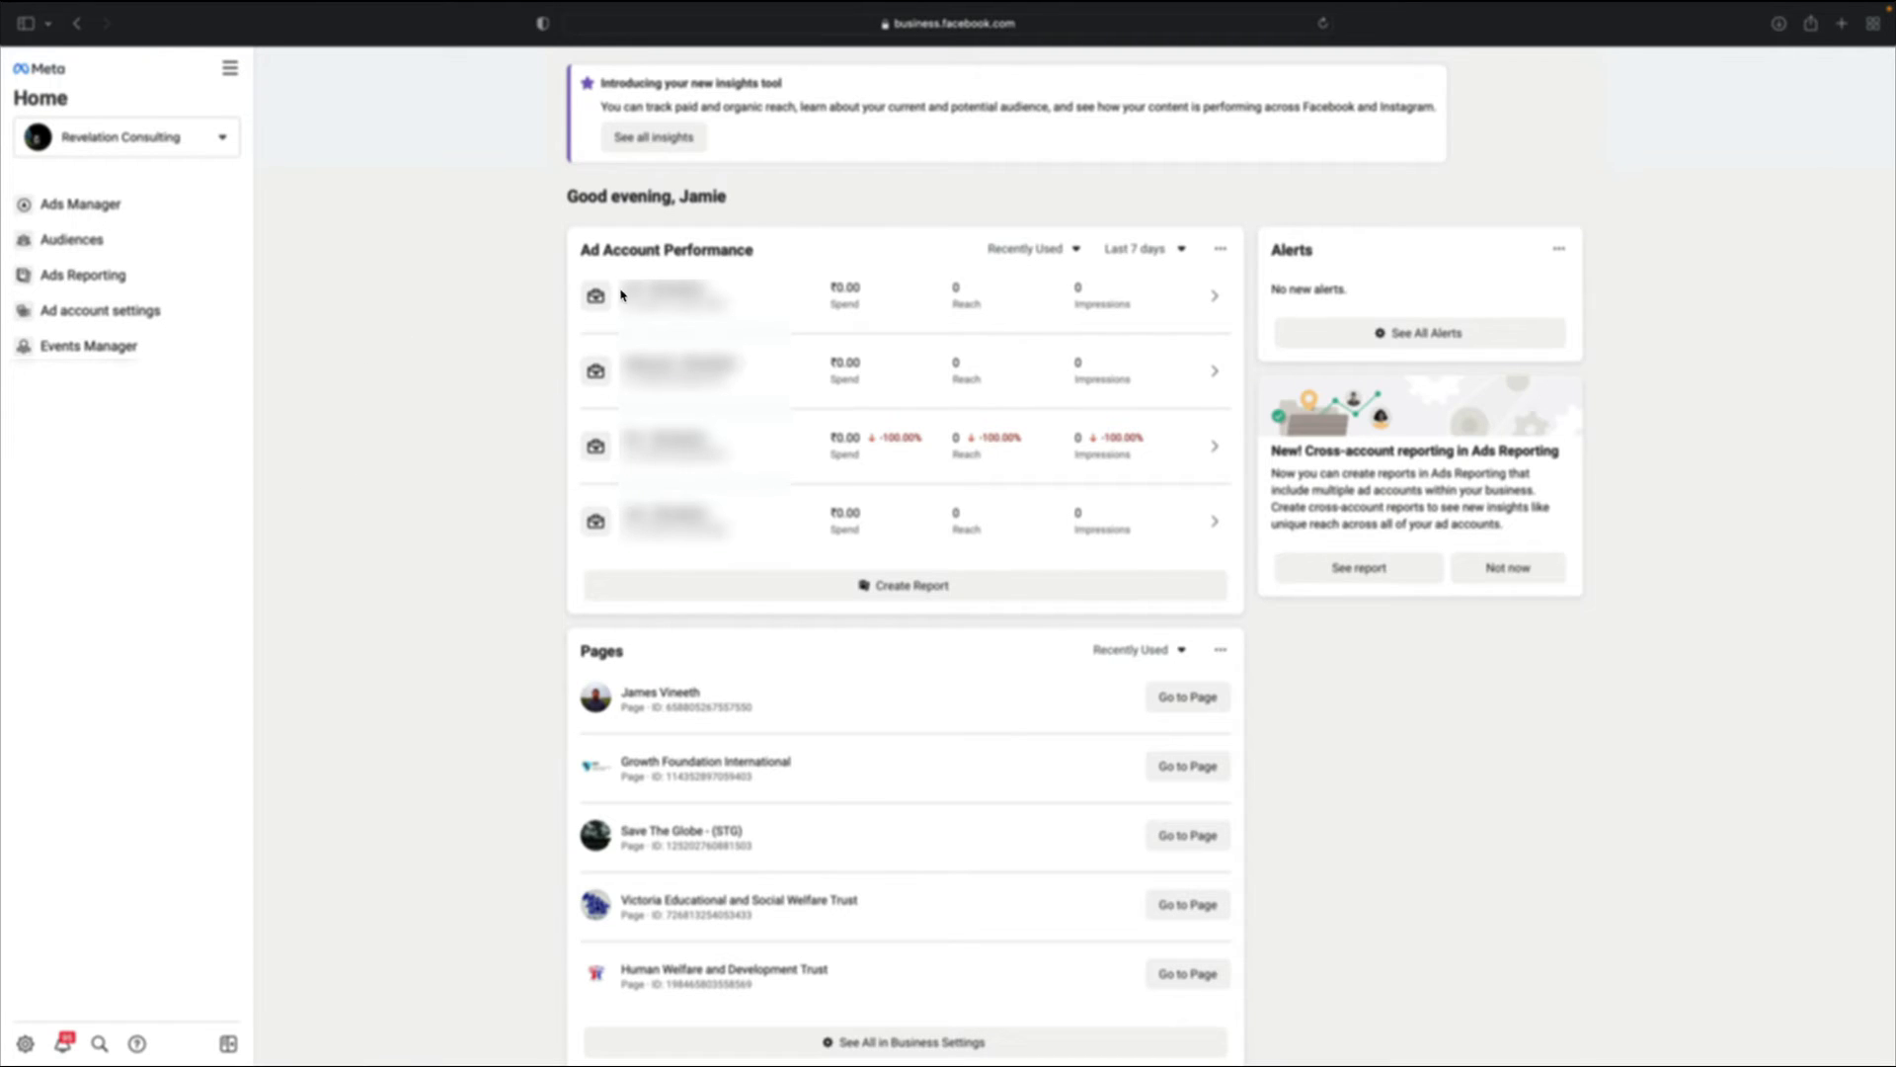
left_click(206, 144)
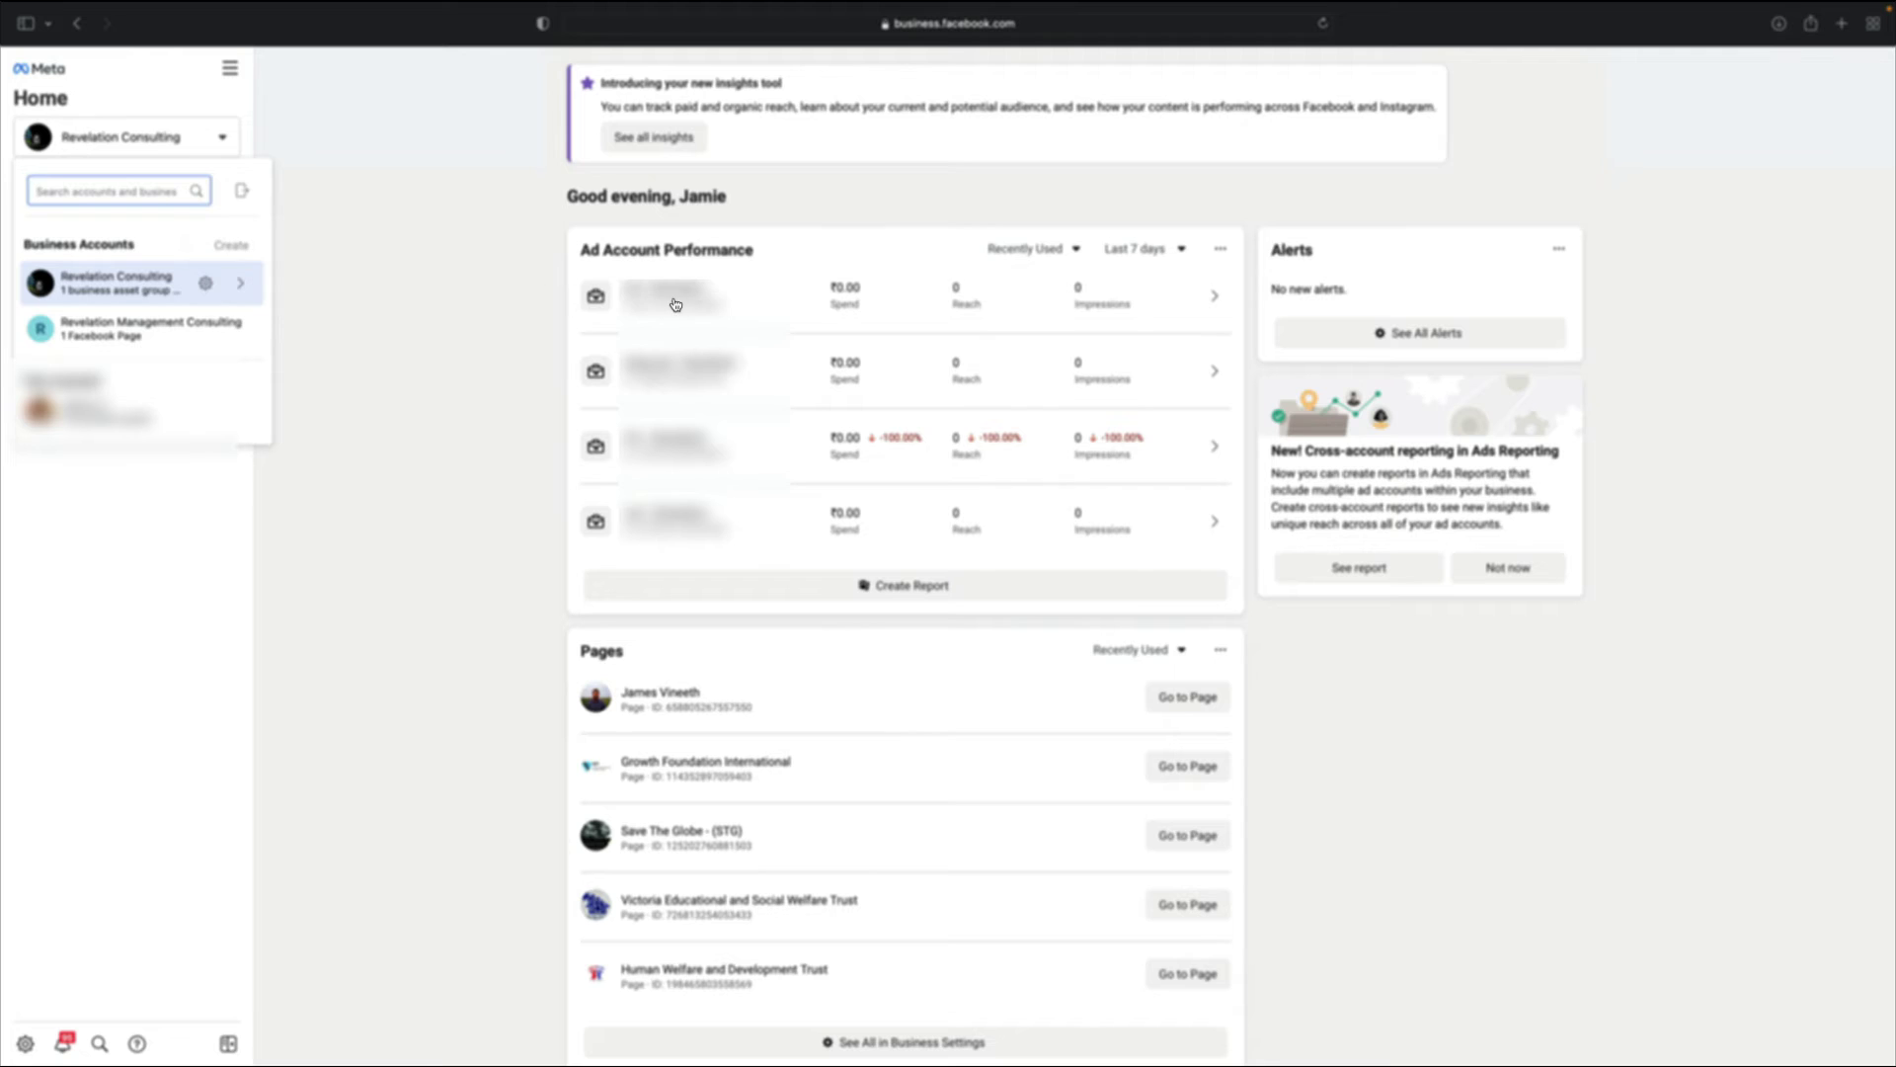
left_click(111, 290)
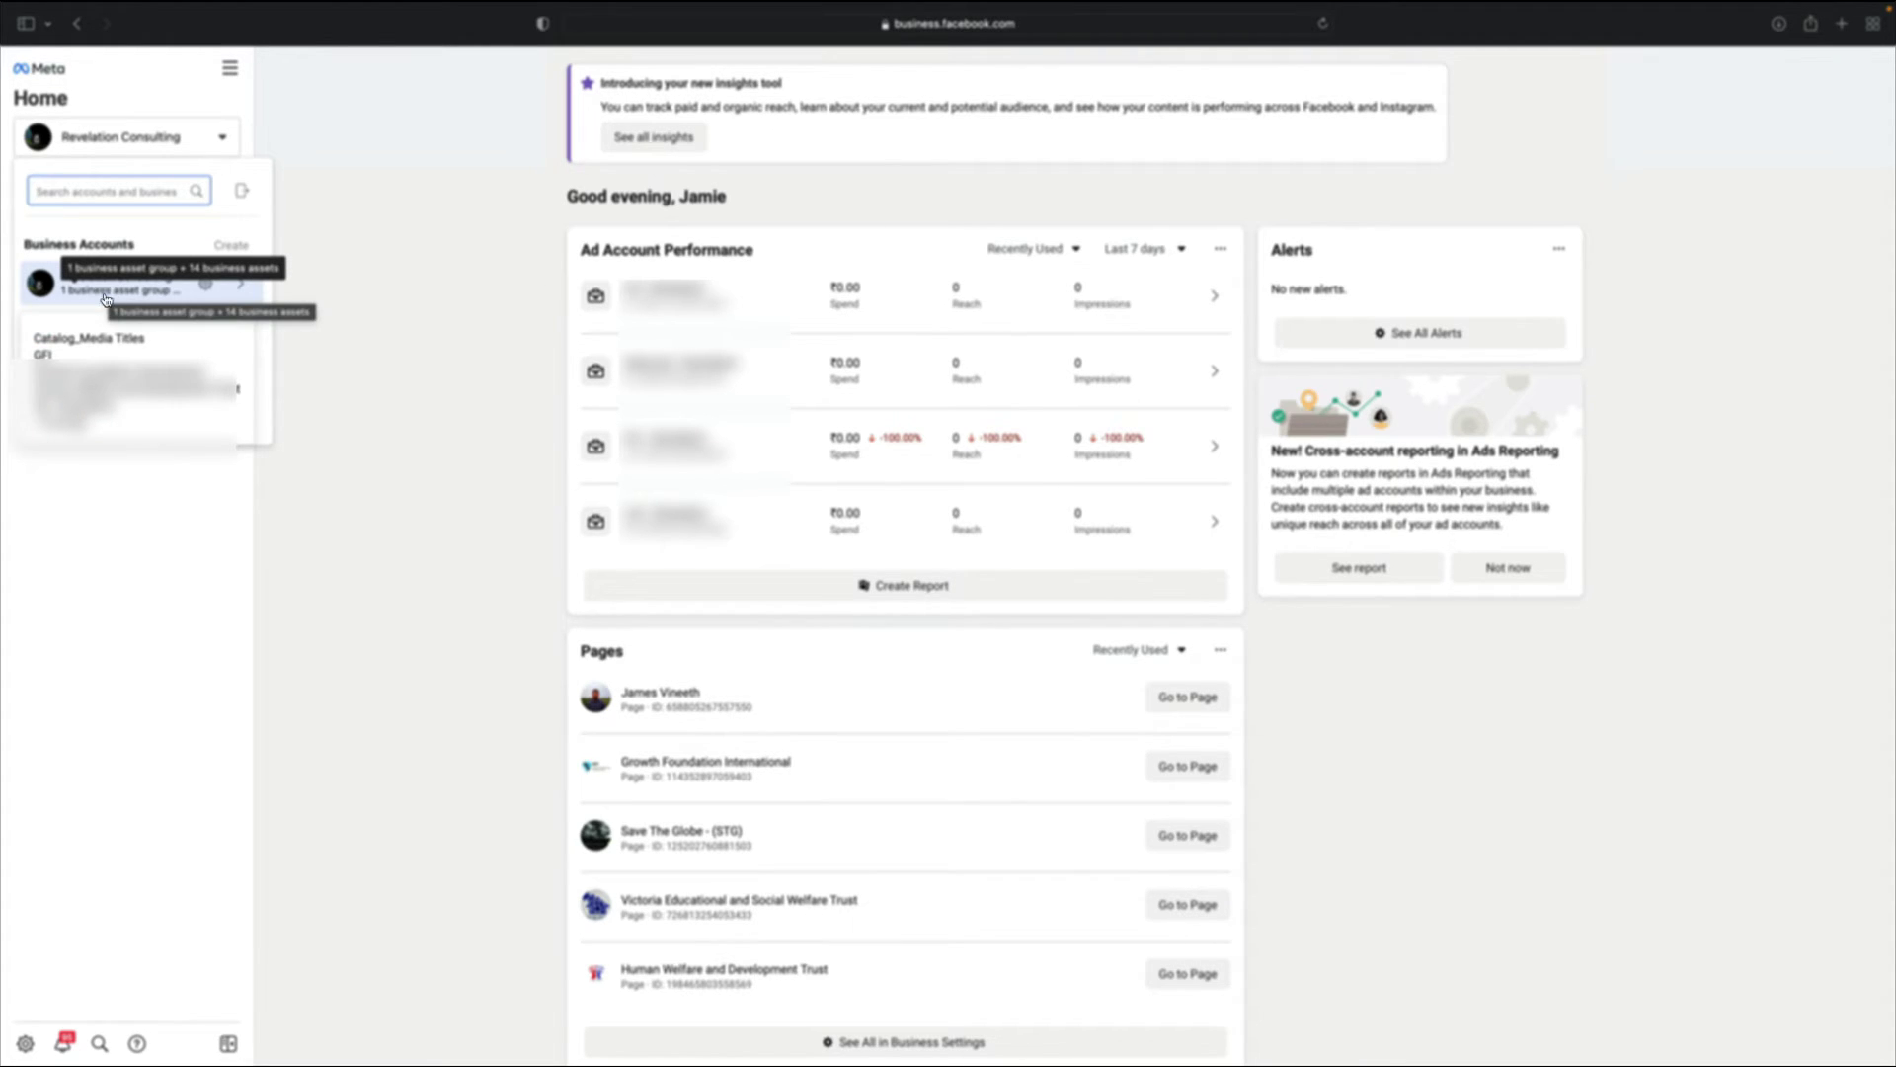
left_click(390, 389)
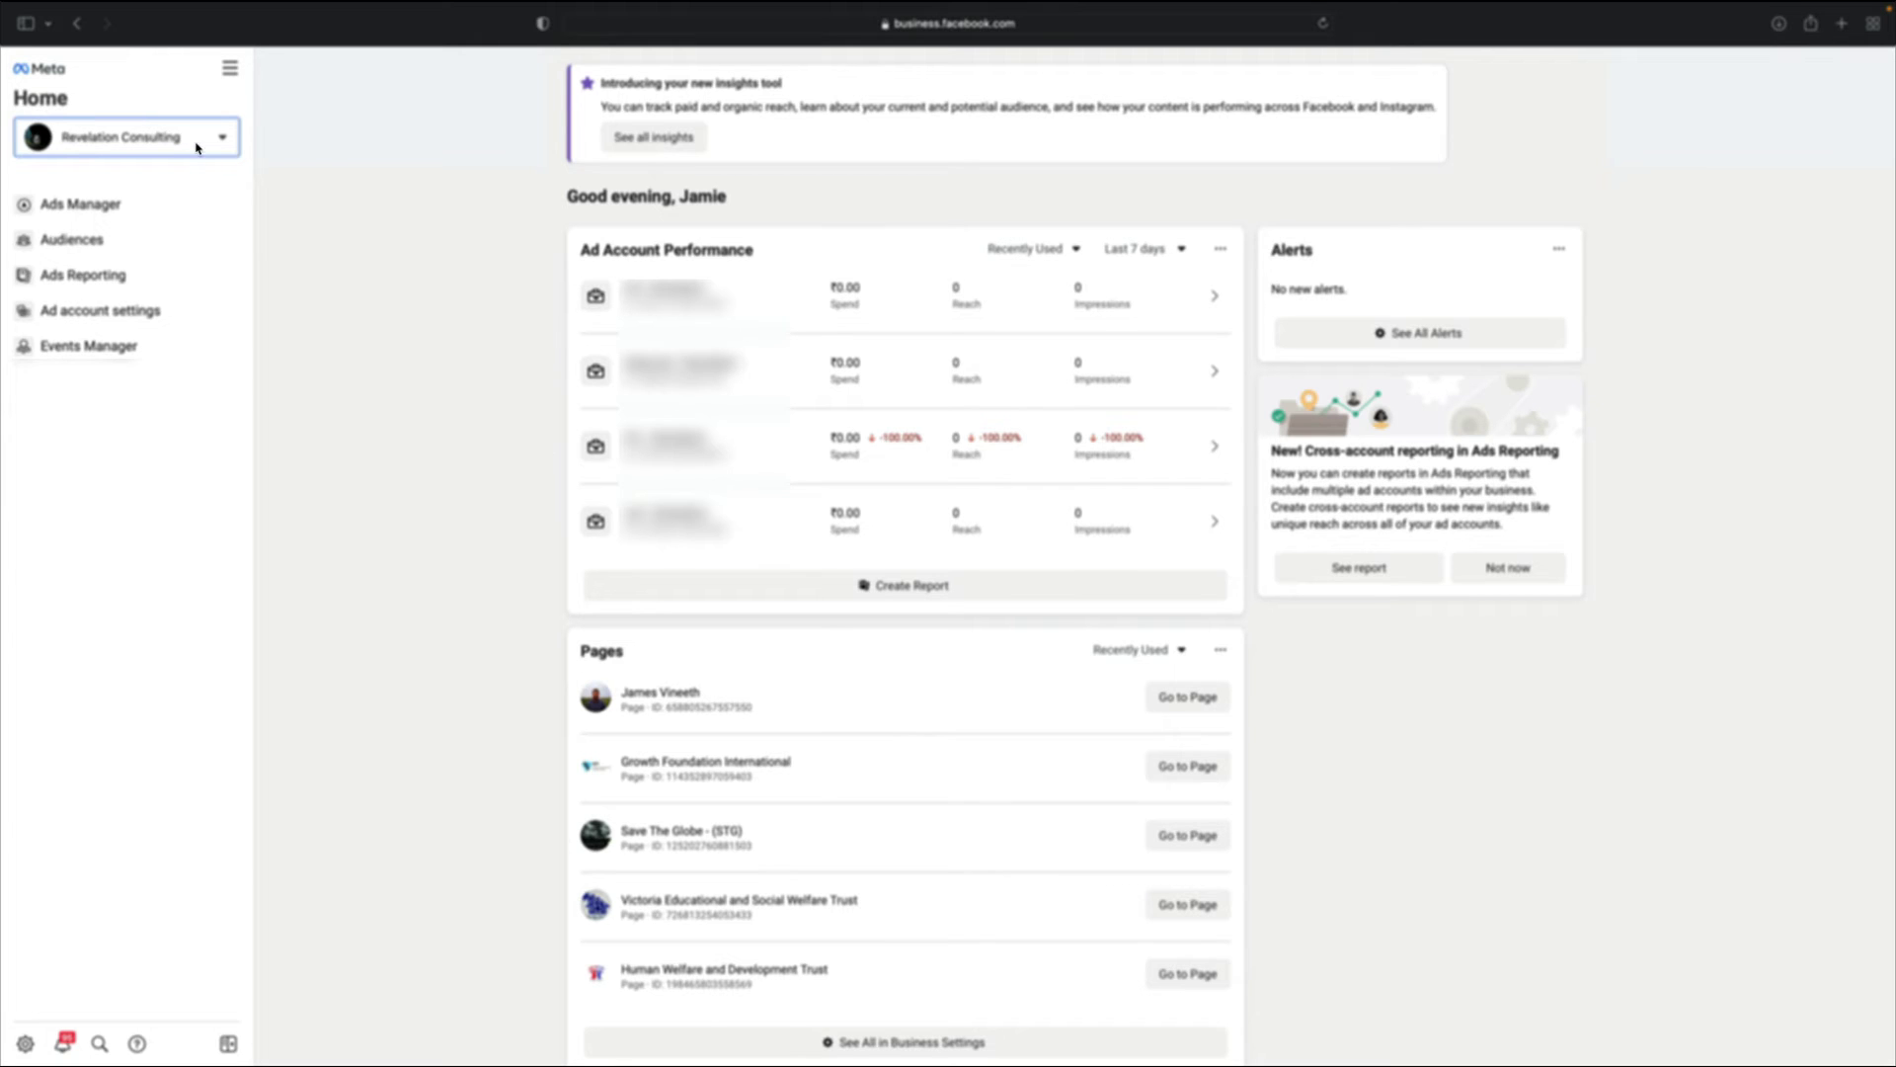
left_click(226, 139)
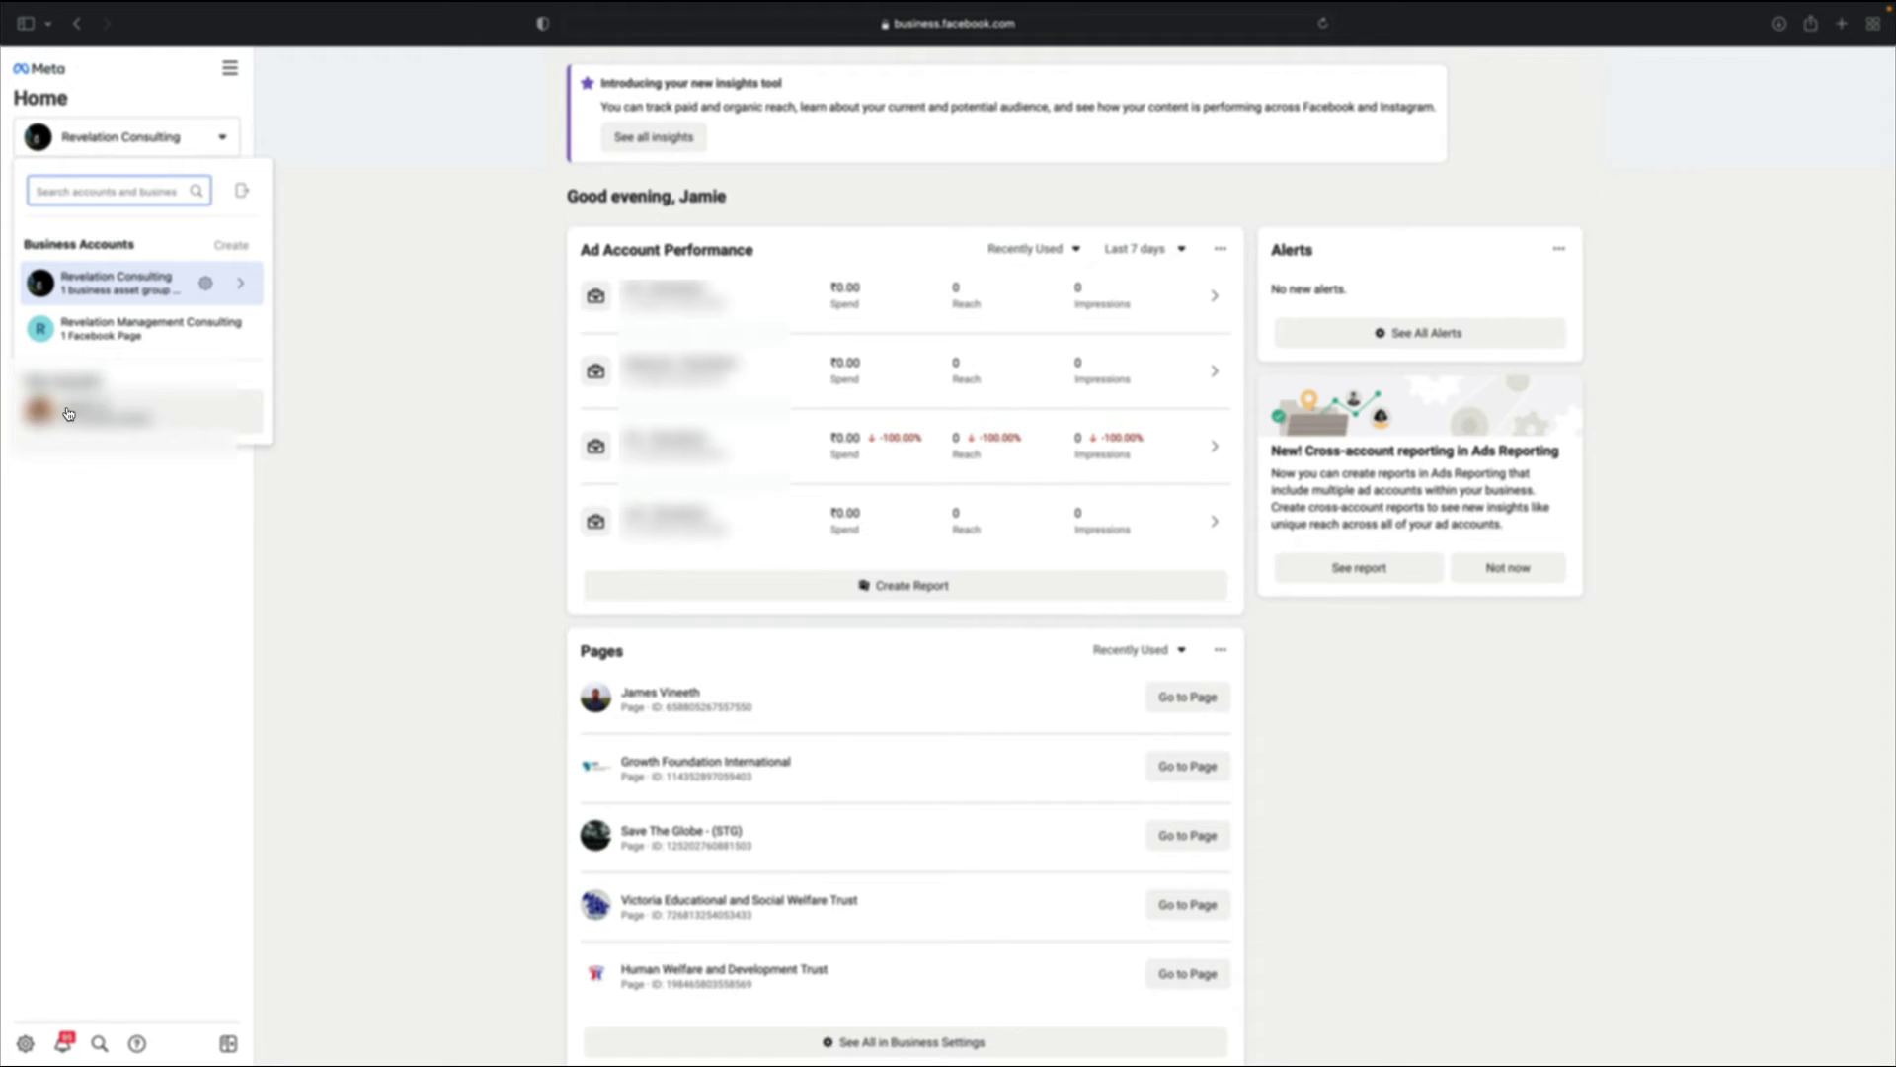
mouse_move(68, 413)
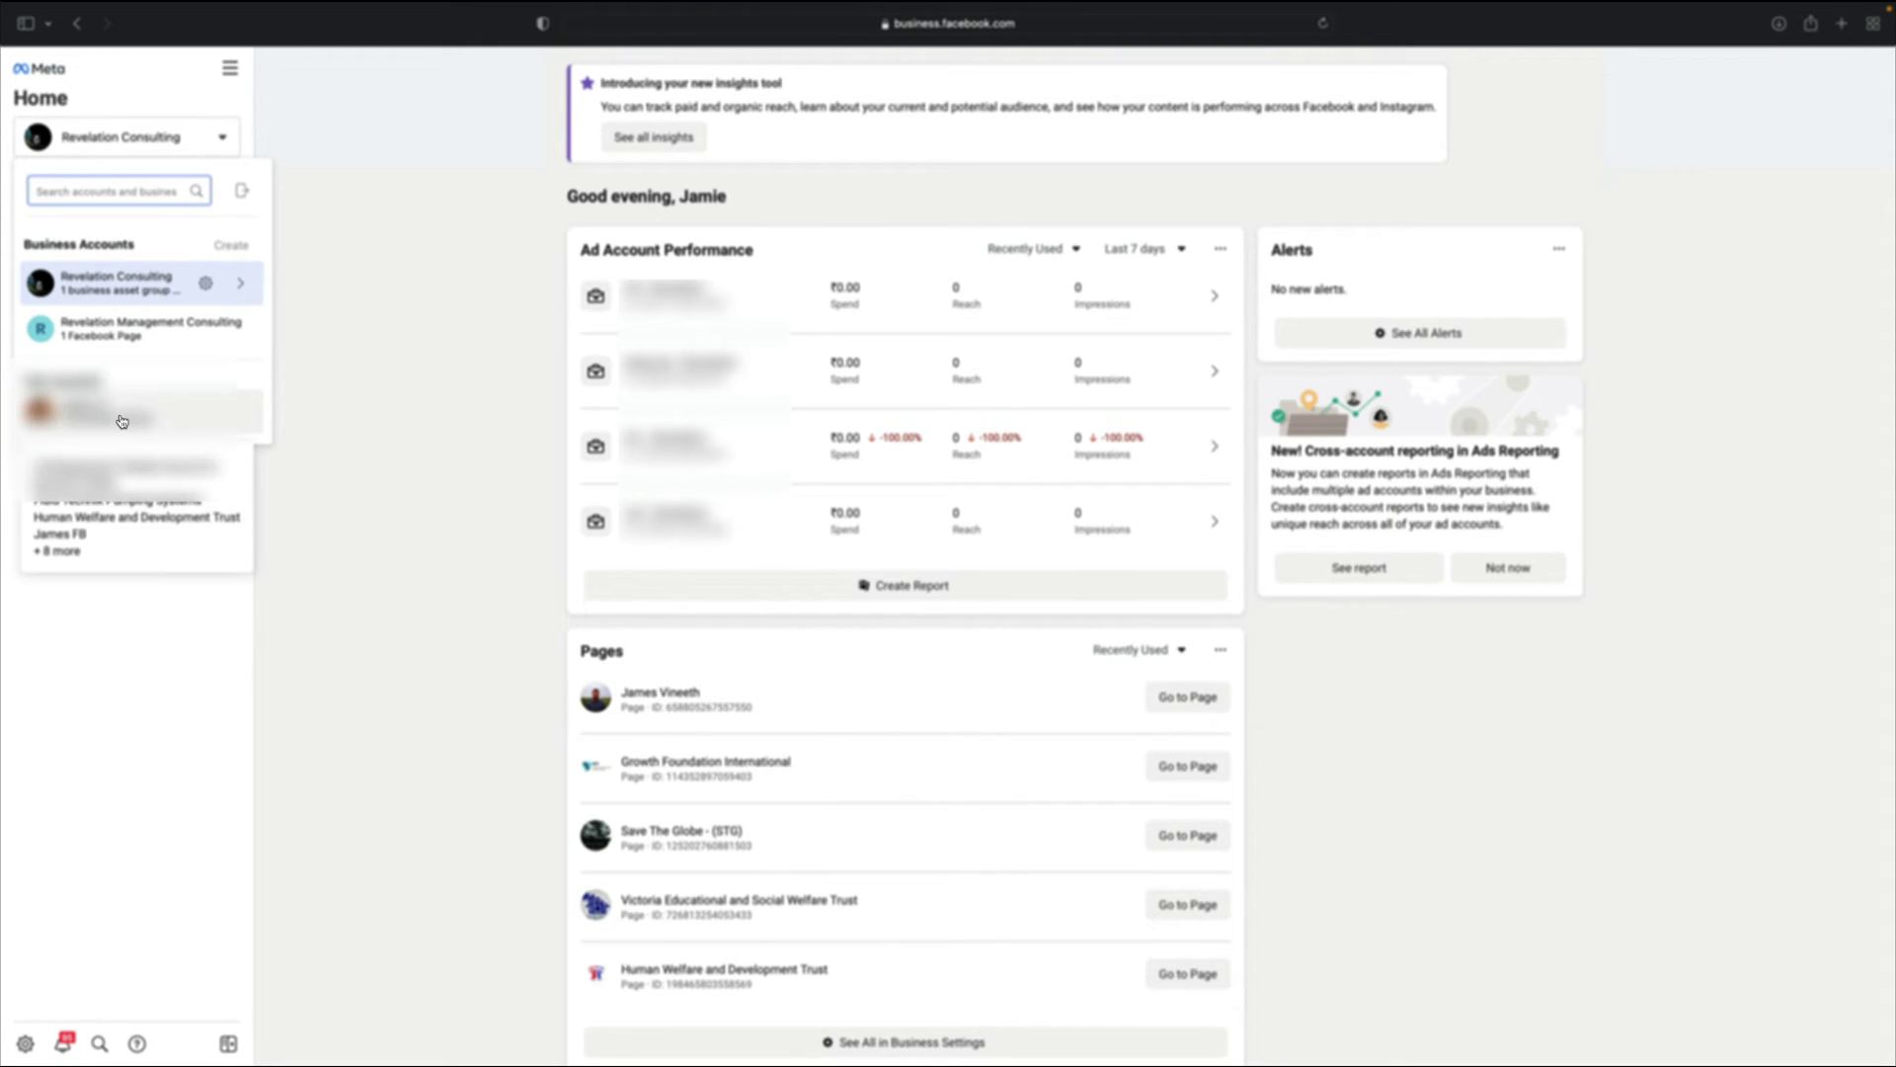
left_click(359, 453)
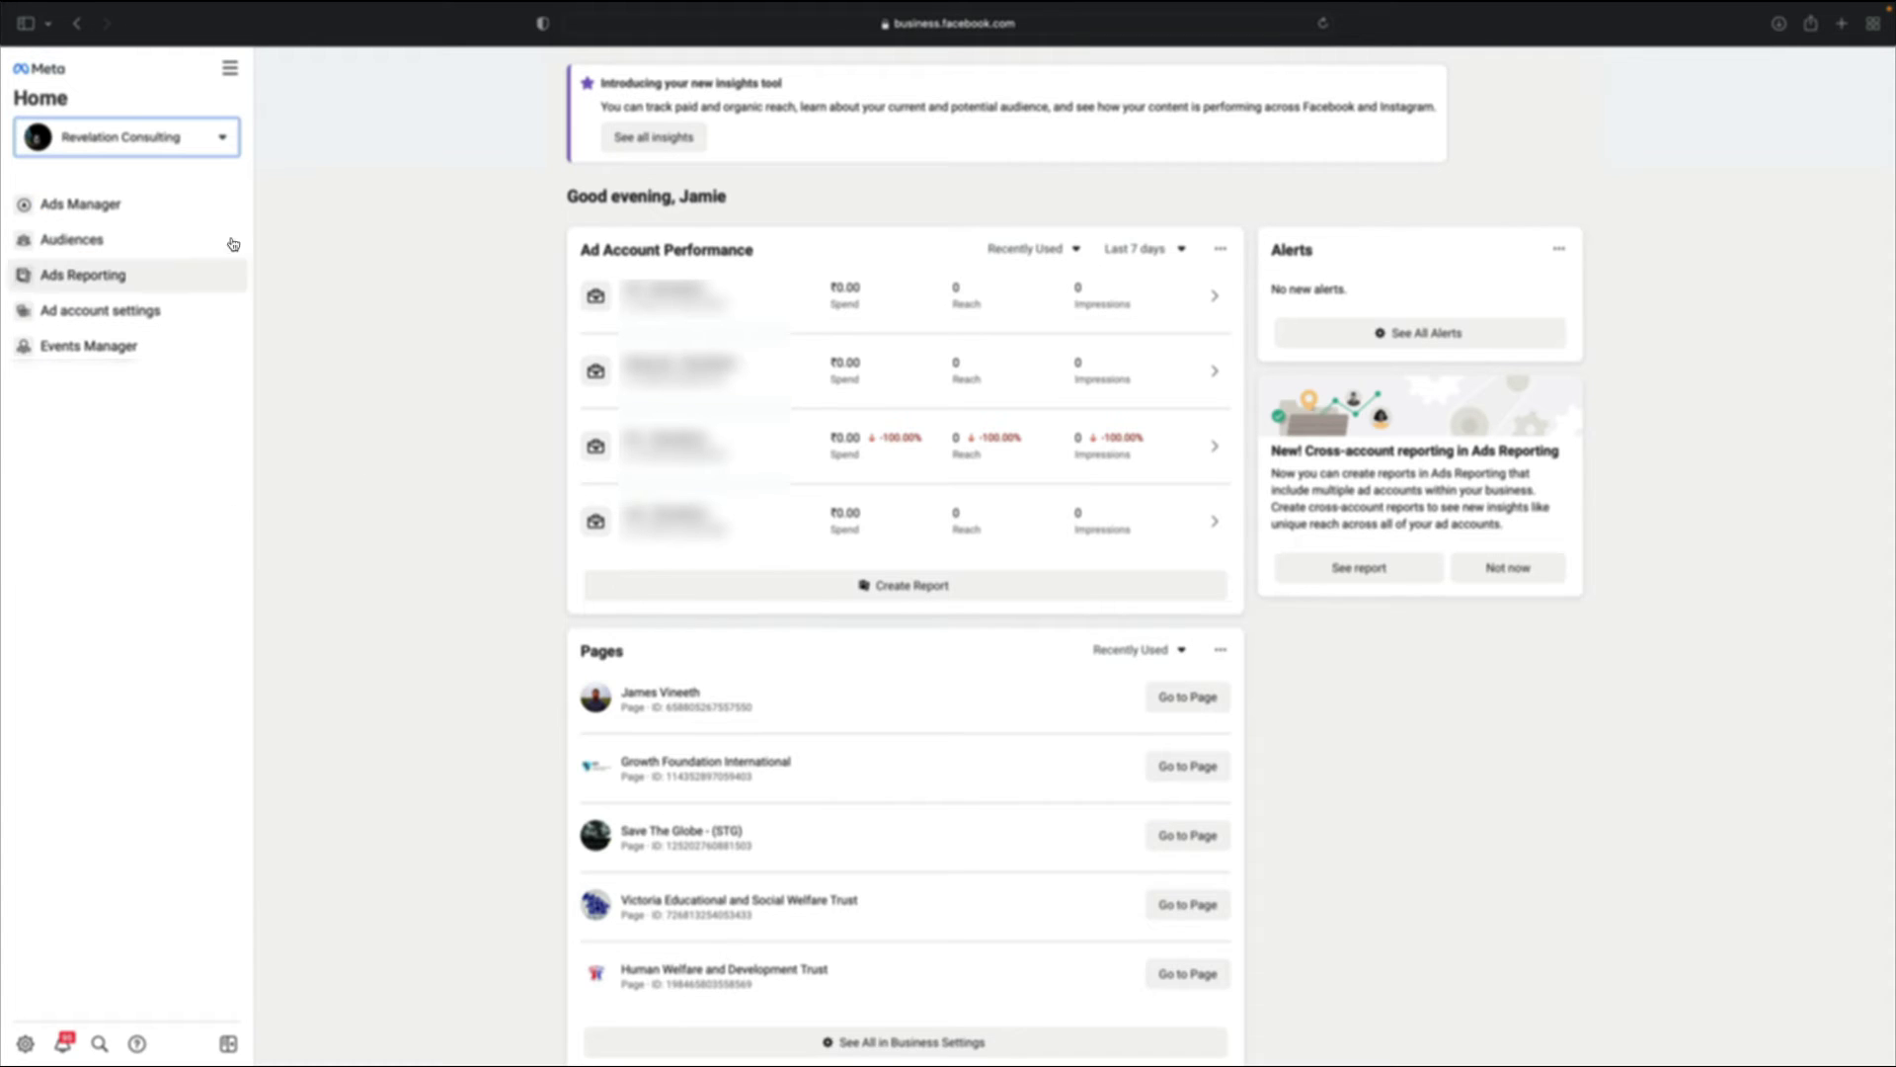
left_click(223, 137)
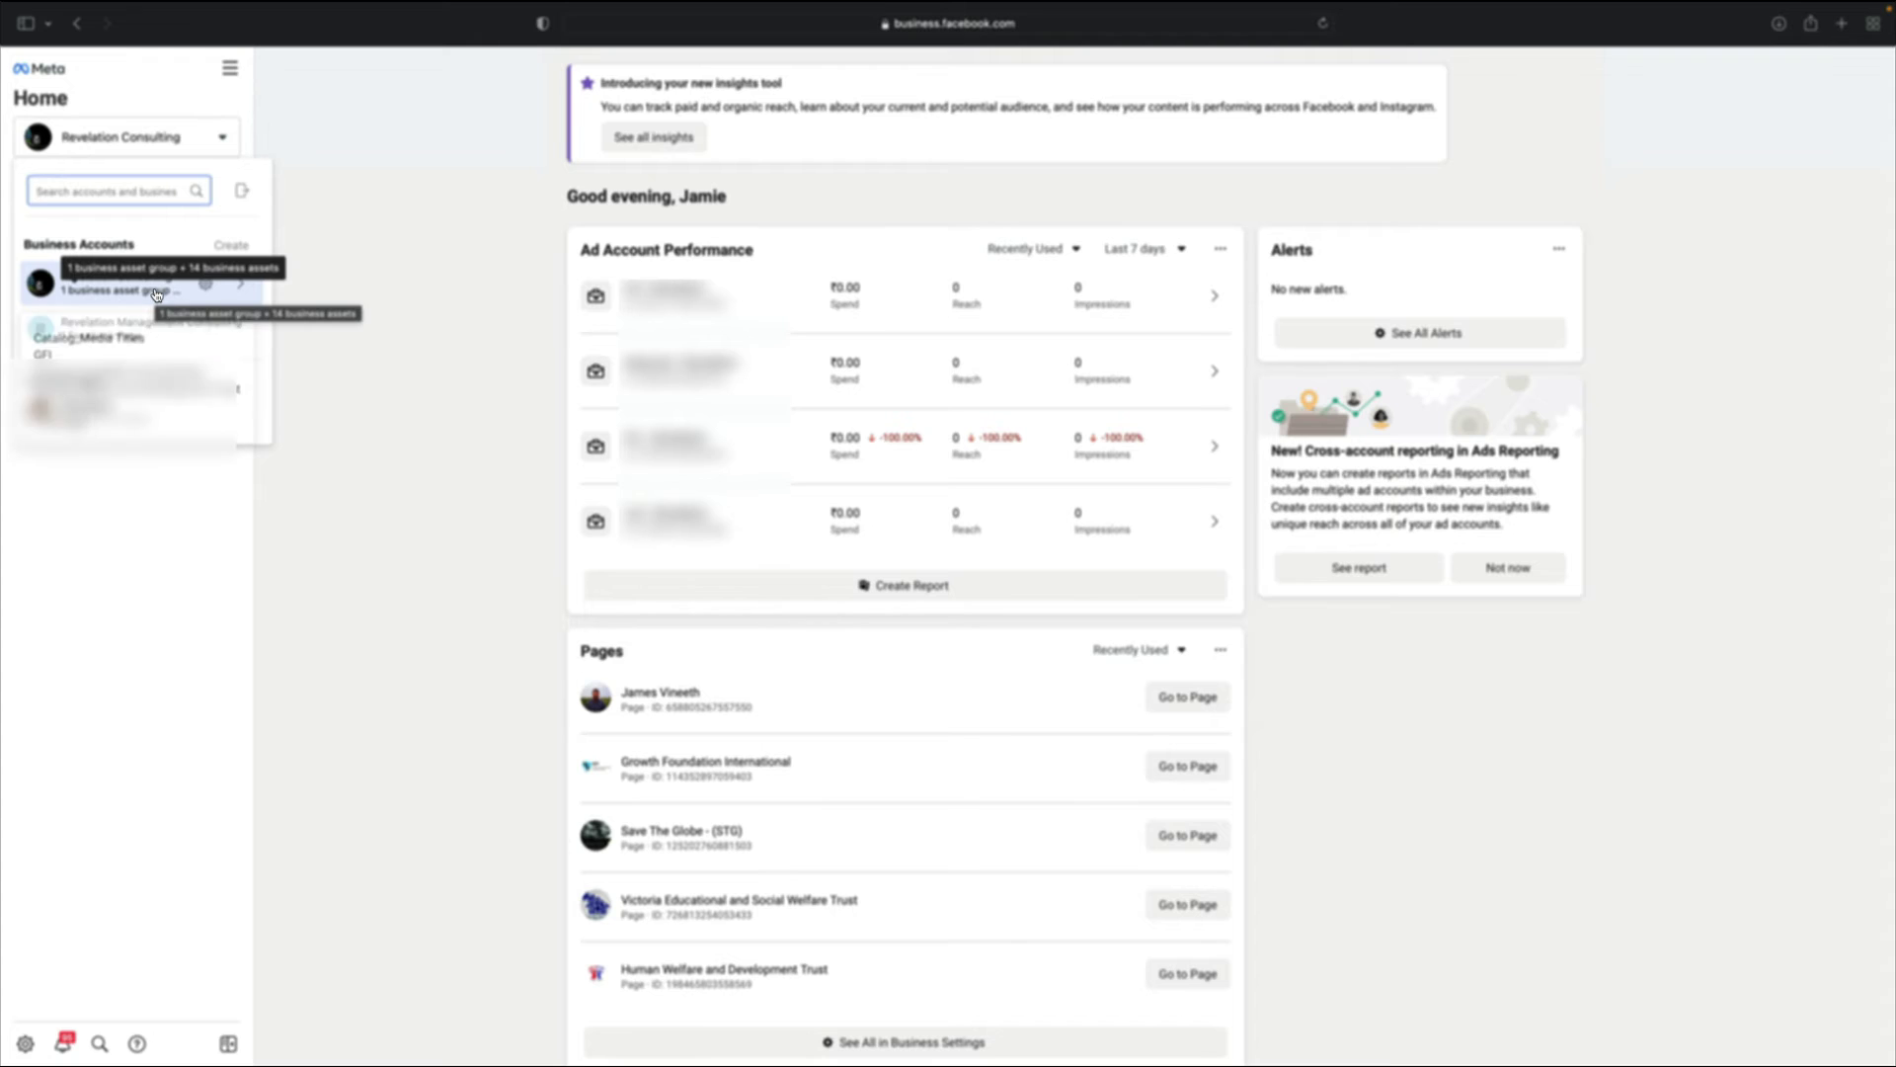
left_click(428, 350)
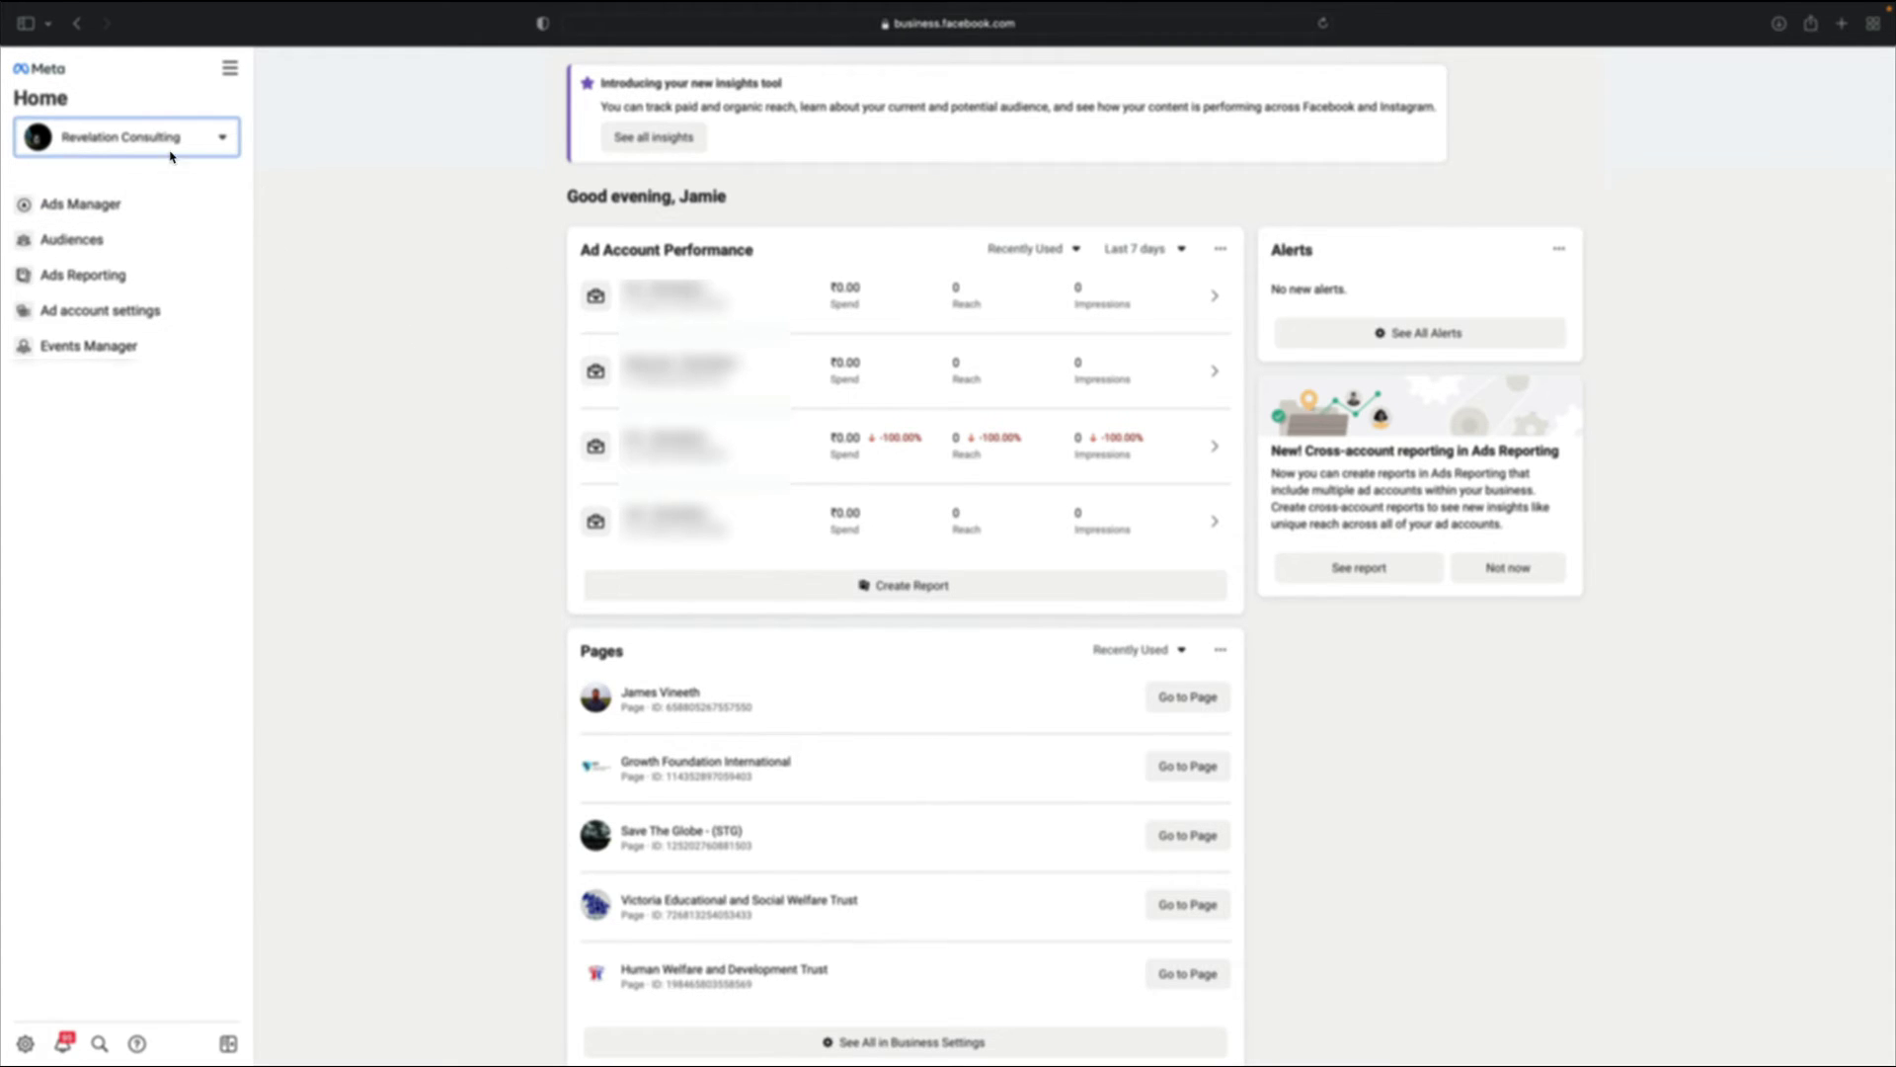
left_click(221, 137)
left_click(395, 263)
Check the Ad Account Performance section and account list, then open Ads Manager in a new tab
left_click_drag(576, 250, 734, 250)
left_click(521, 326)
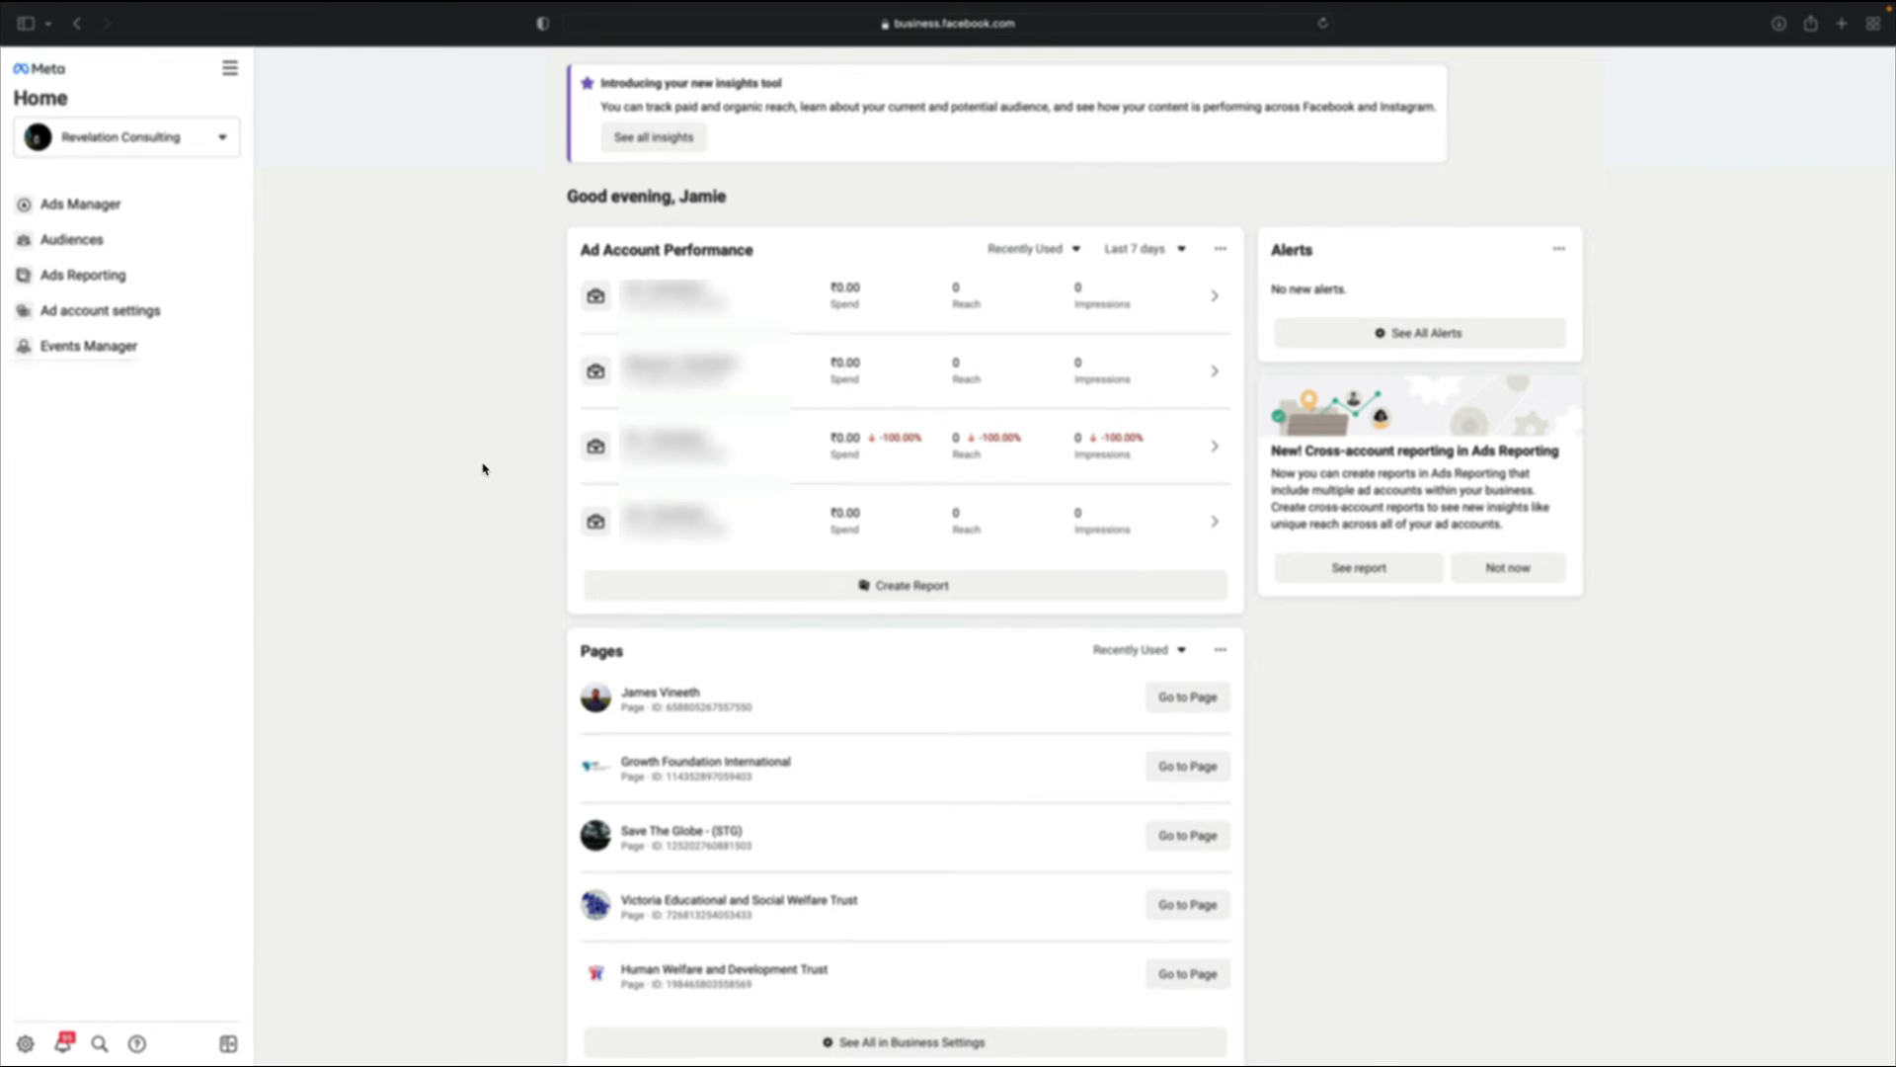
left_click(223, 138)
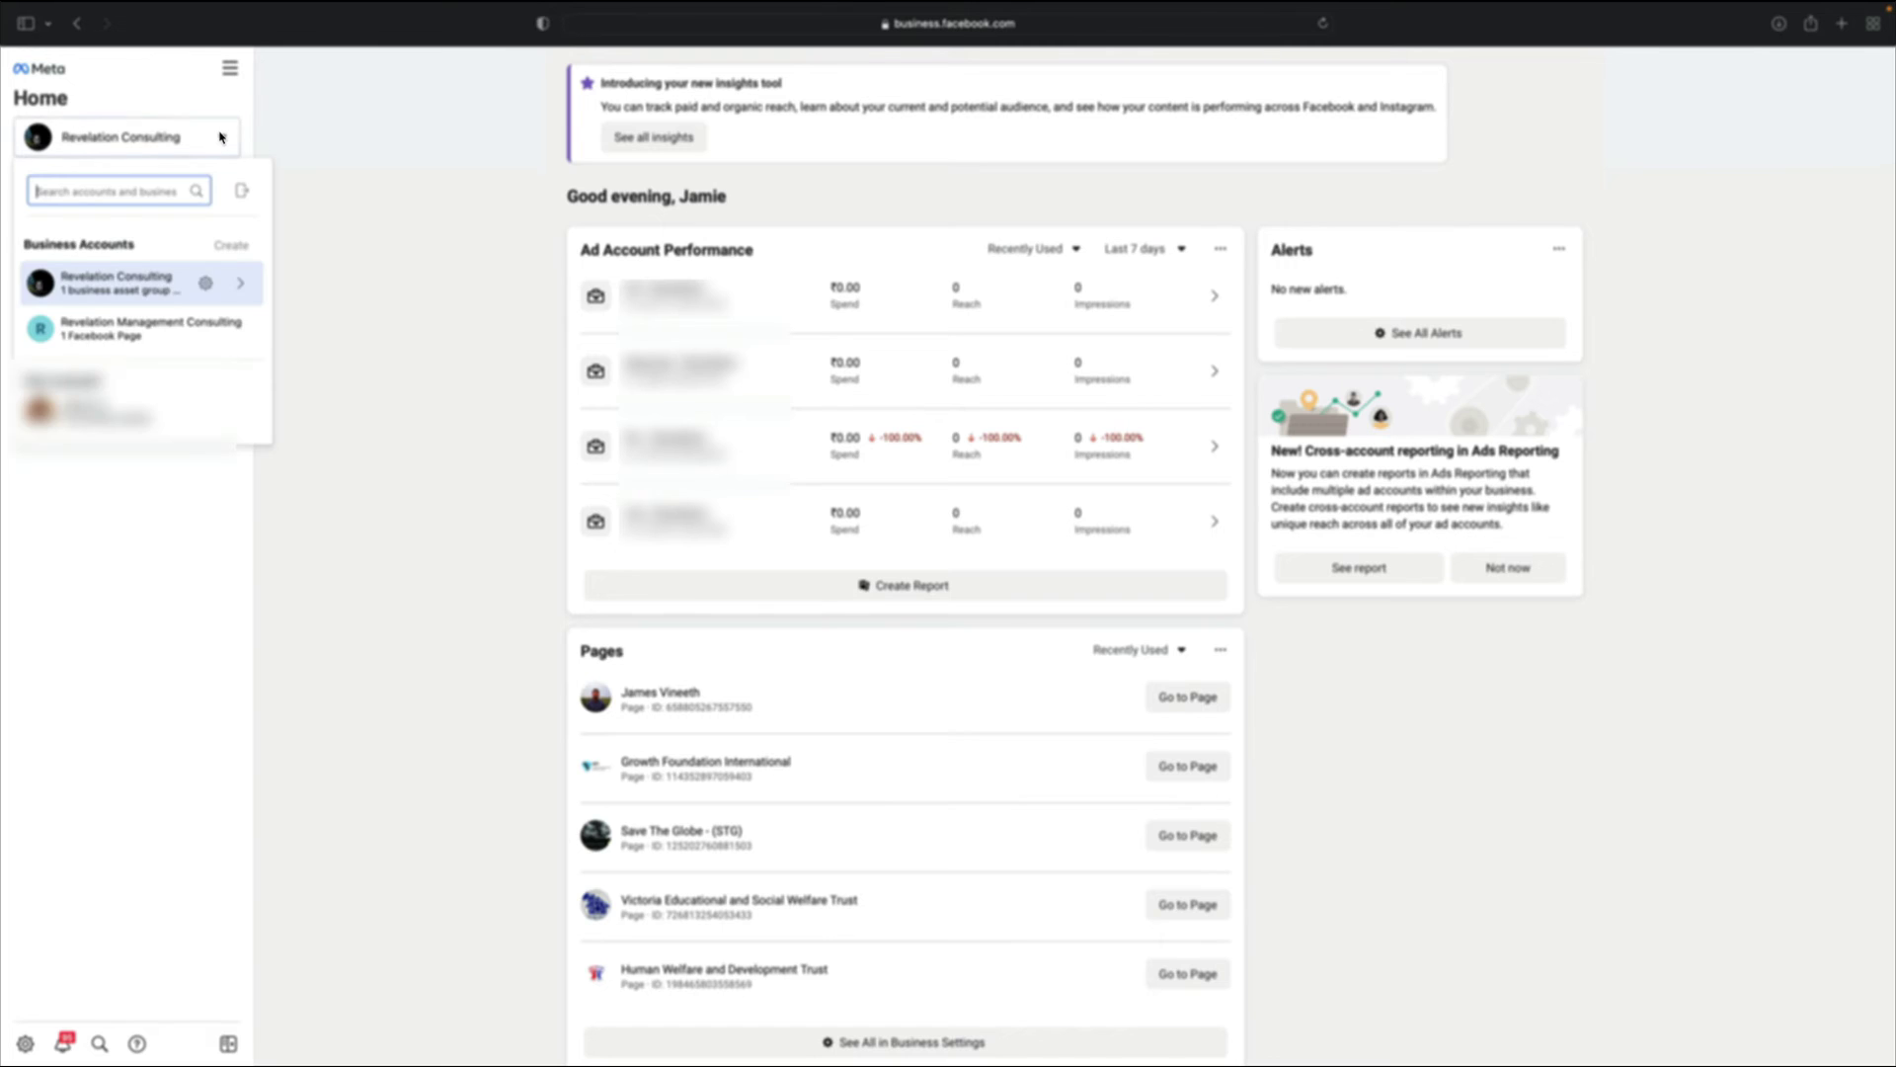
left_click(406, 234)
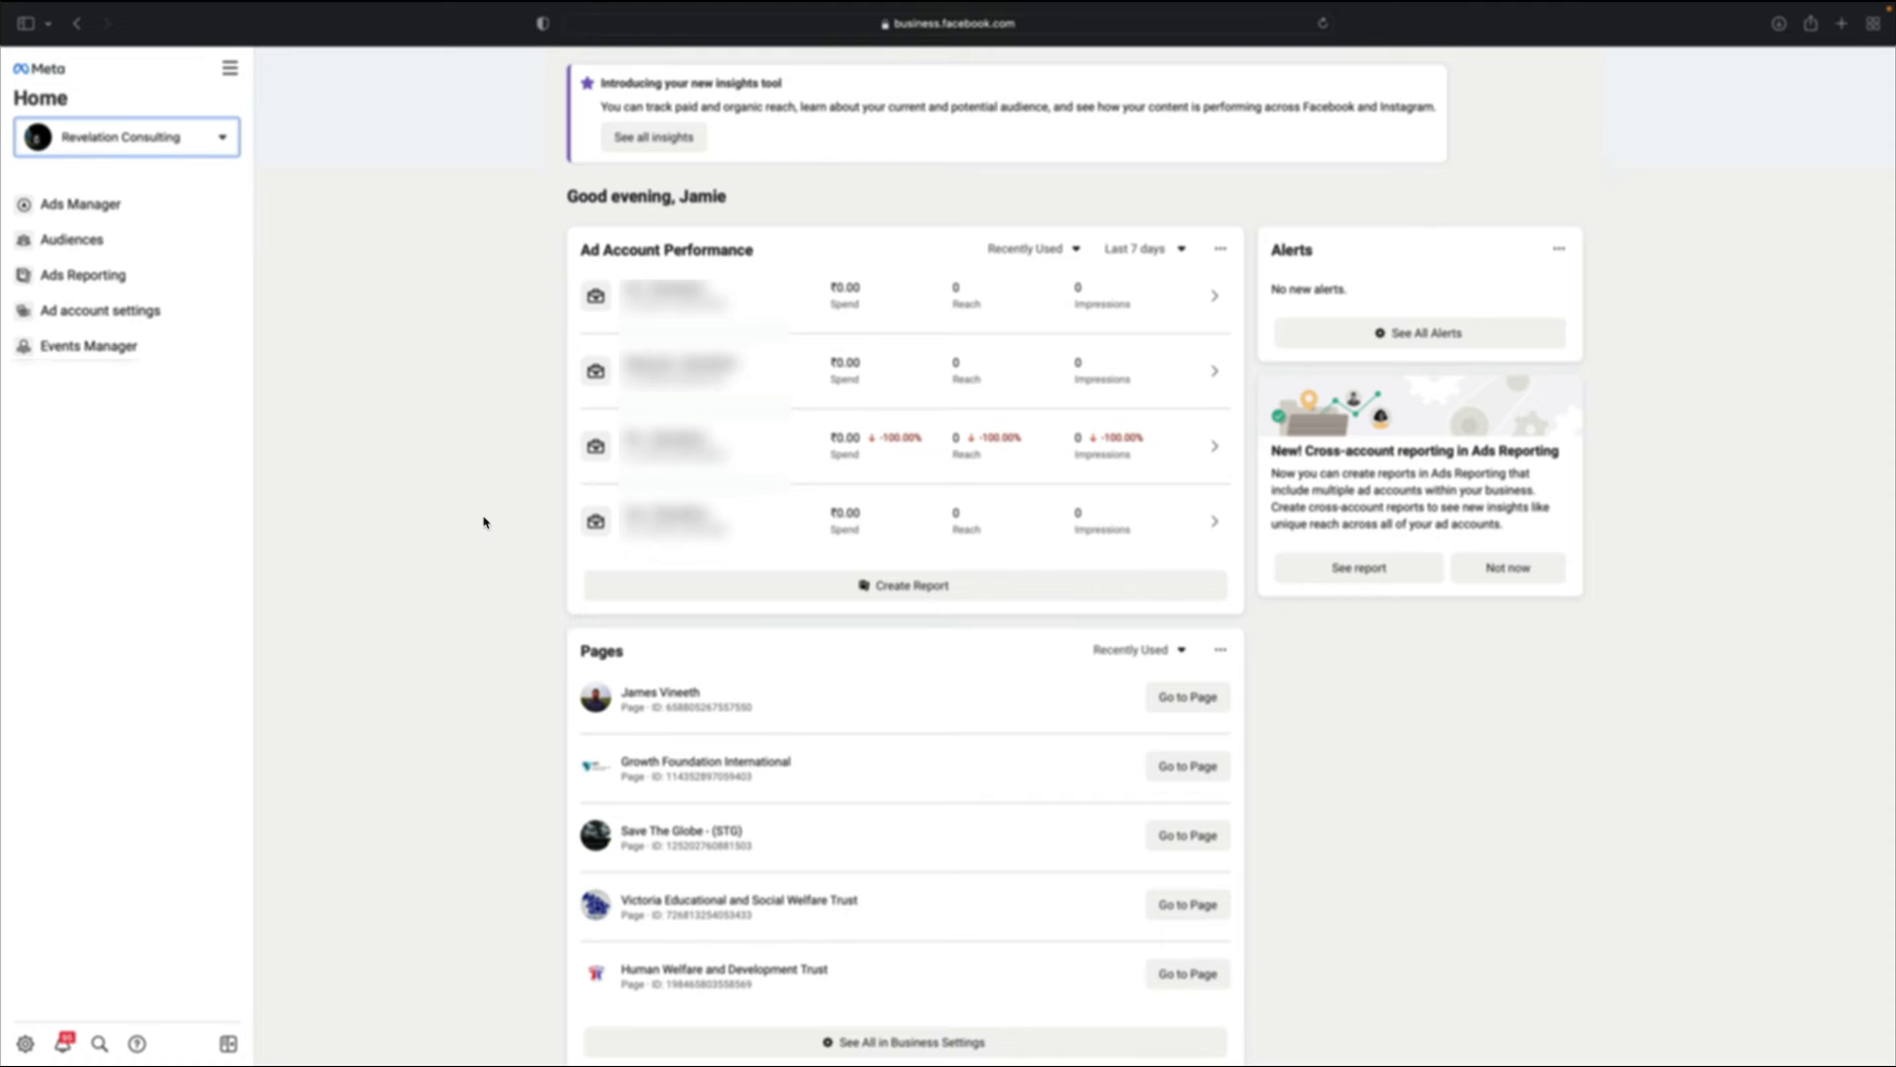
left_click(676, 440)
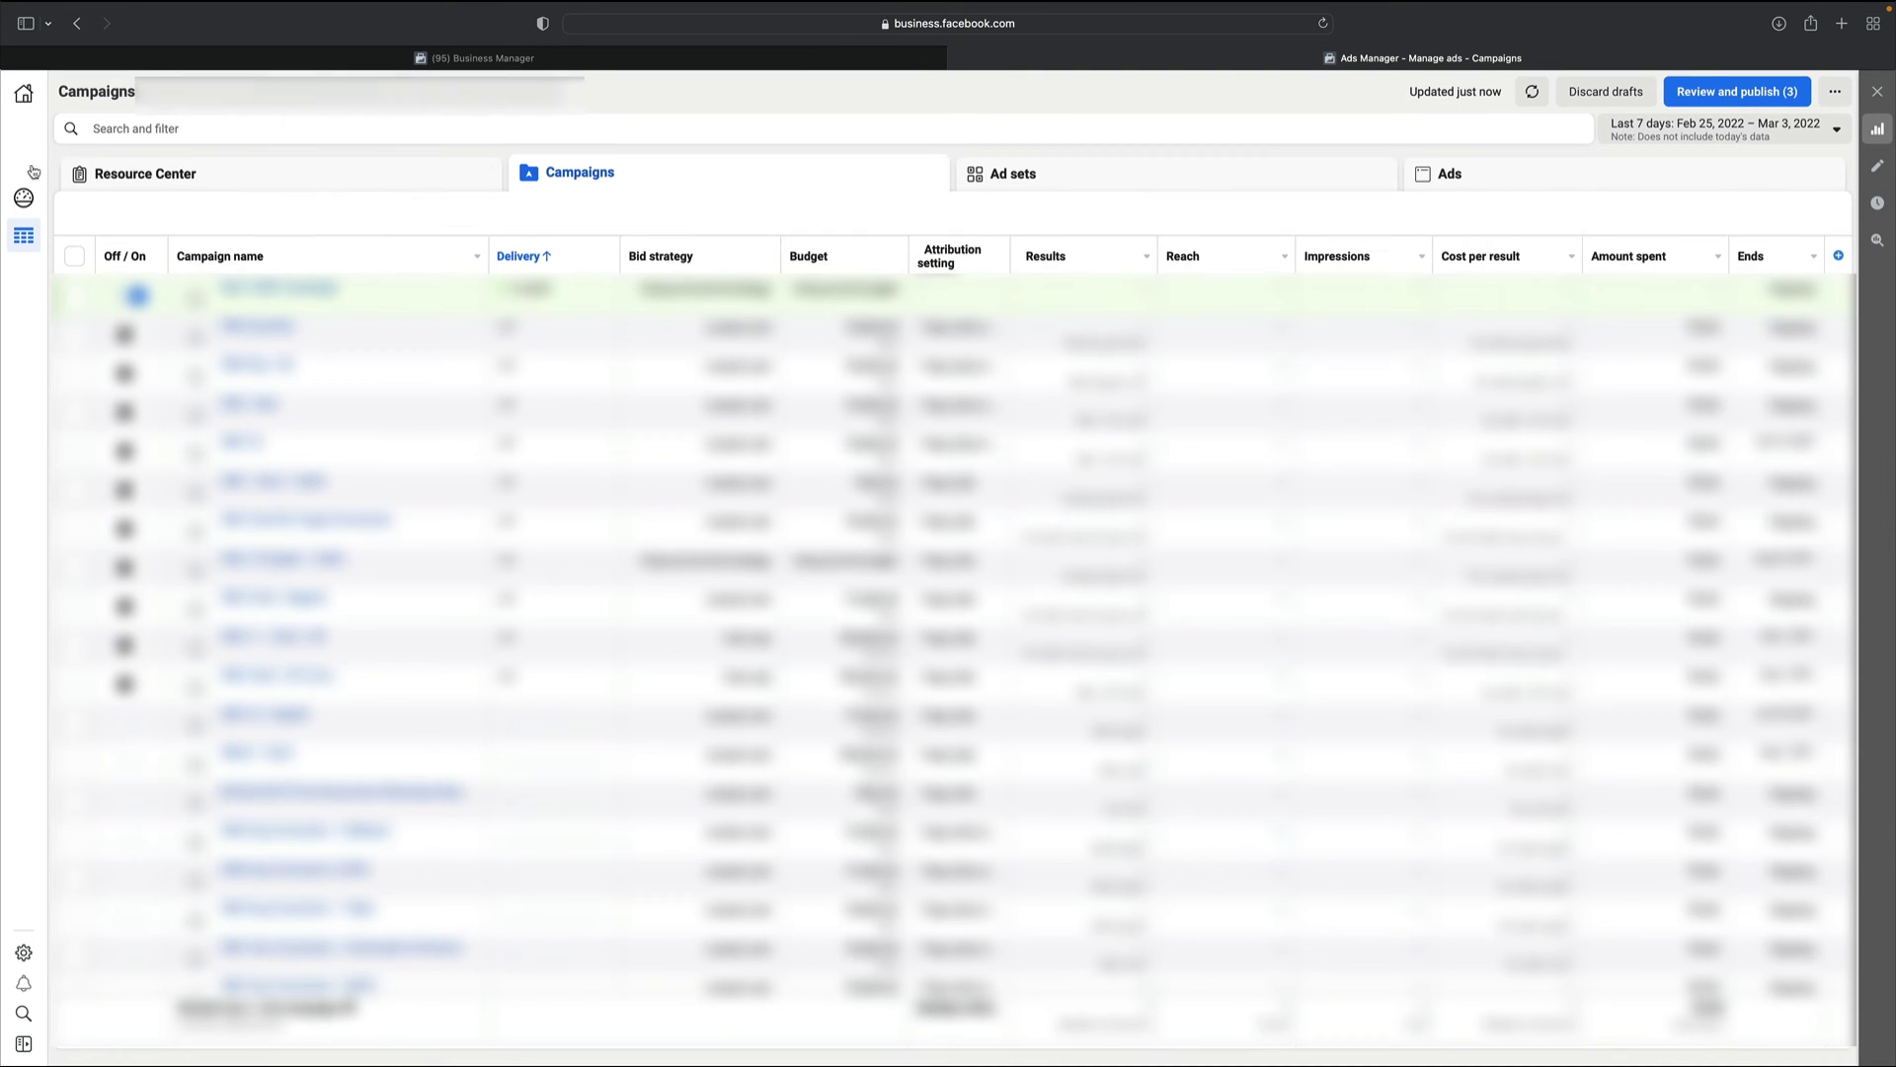
Preview the new campaign dialog from the 1,164-campaign table and cancel without choosing an objective
scroll(314, 499, "down", 5)
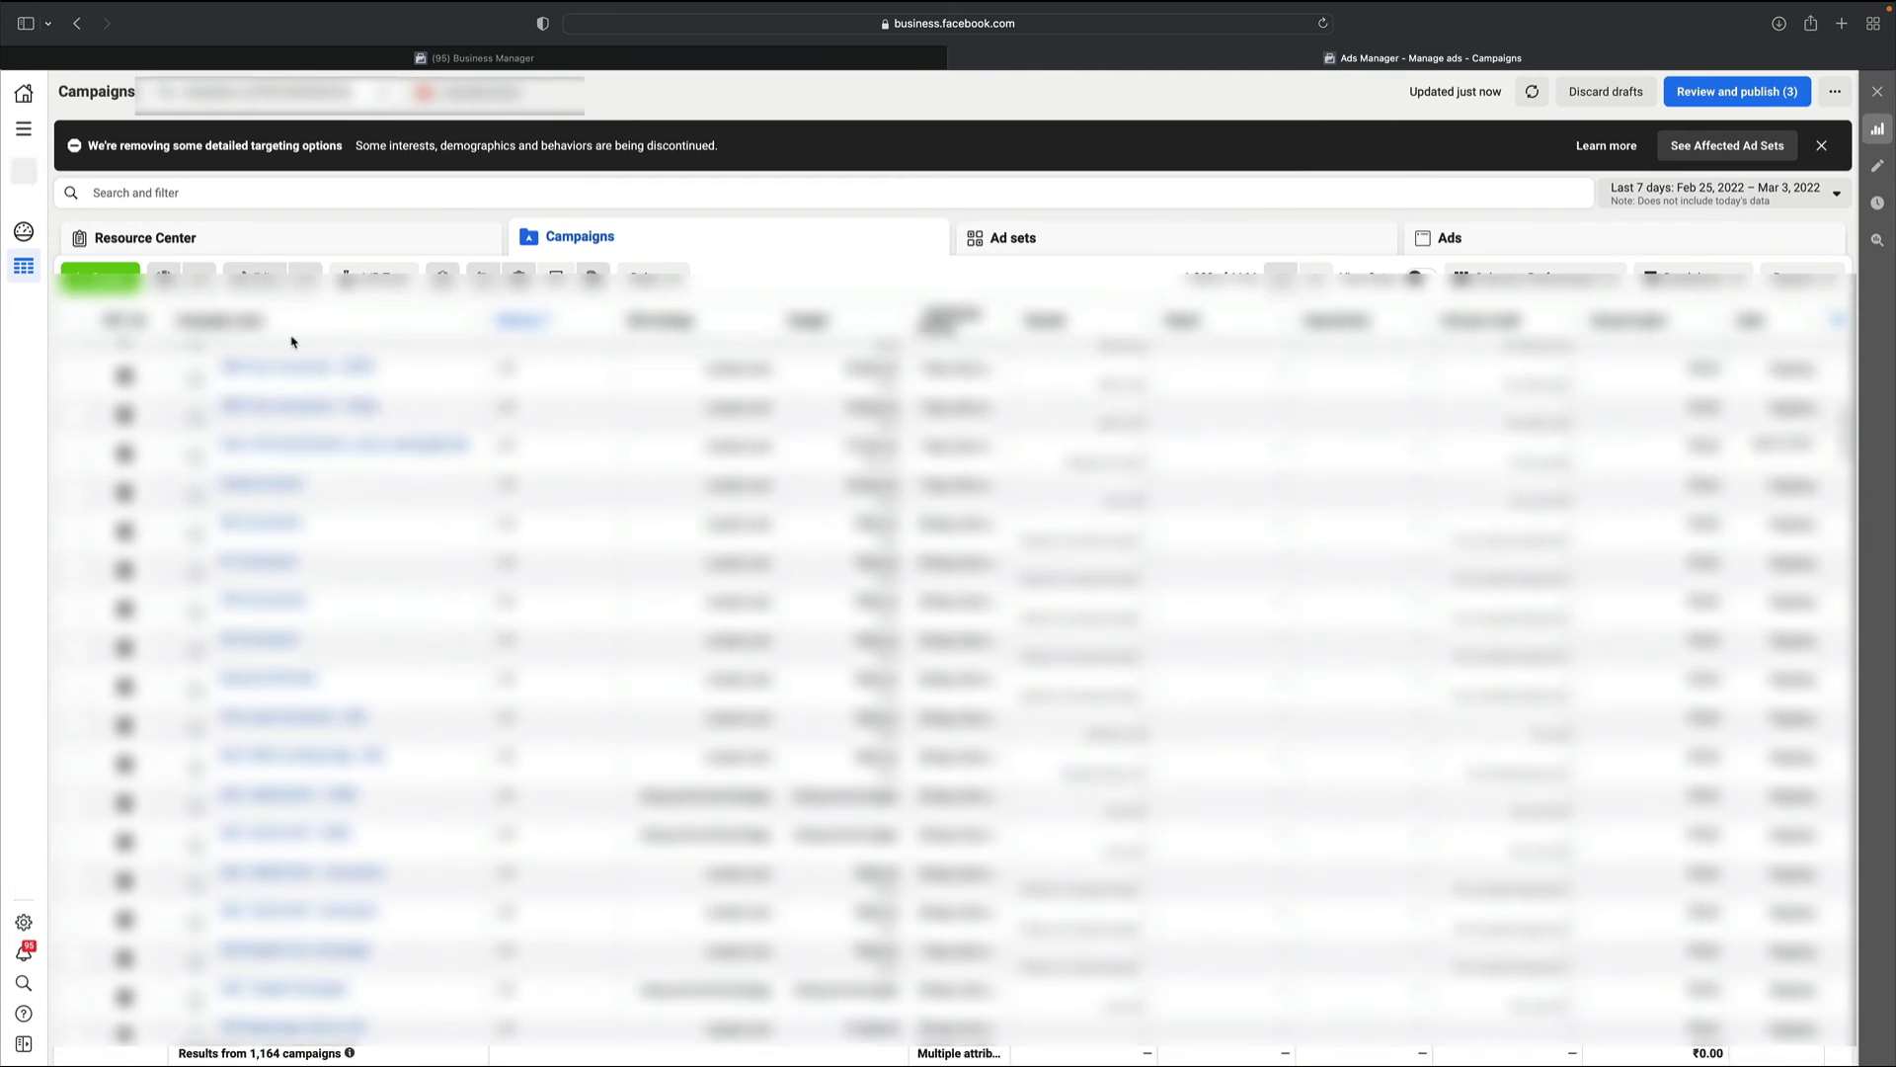
scroll(287, 339, "down", 8)
left_click(100, 276)
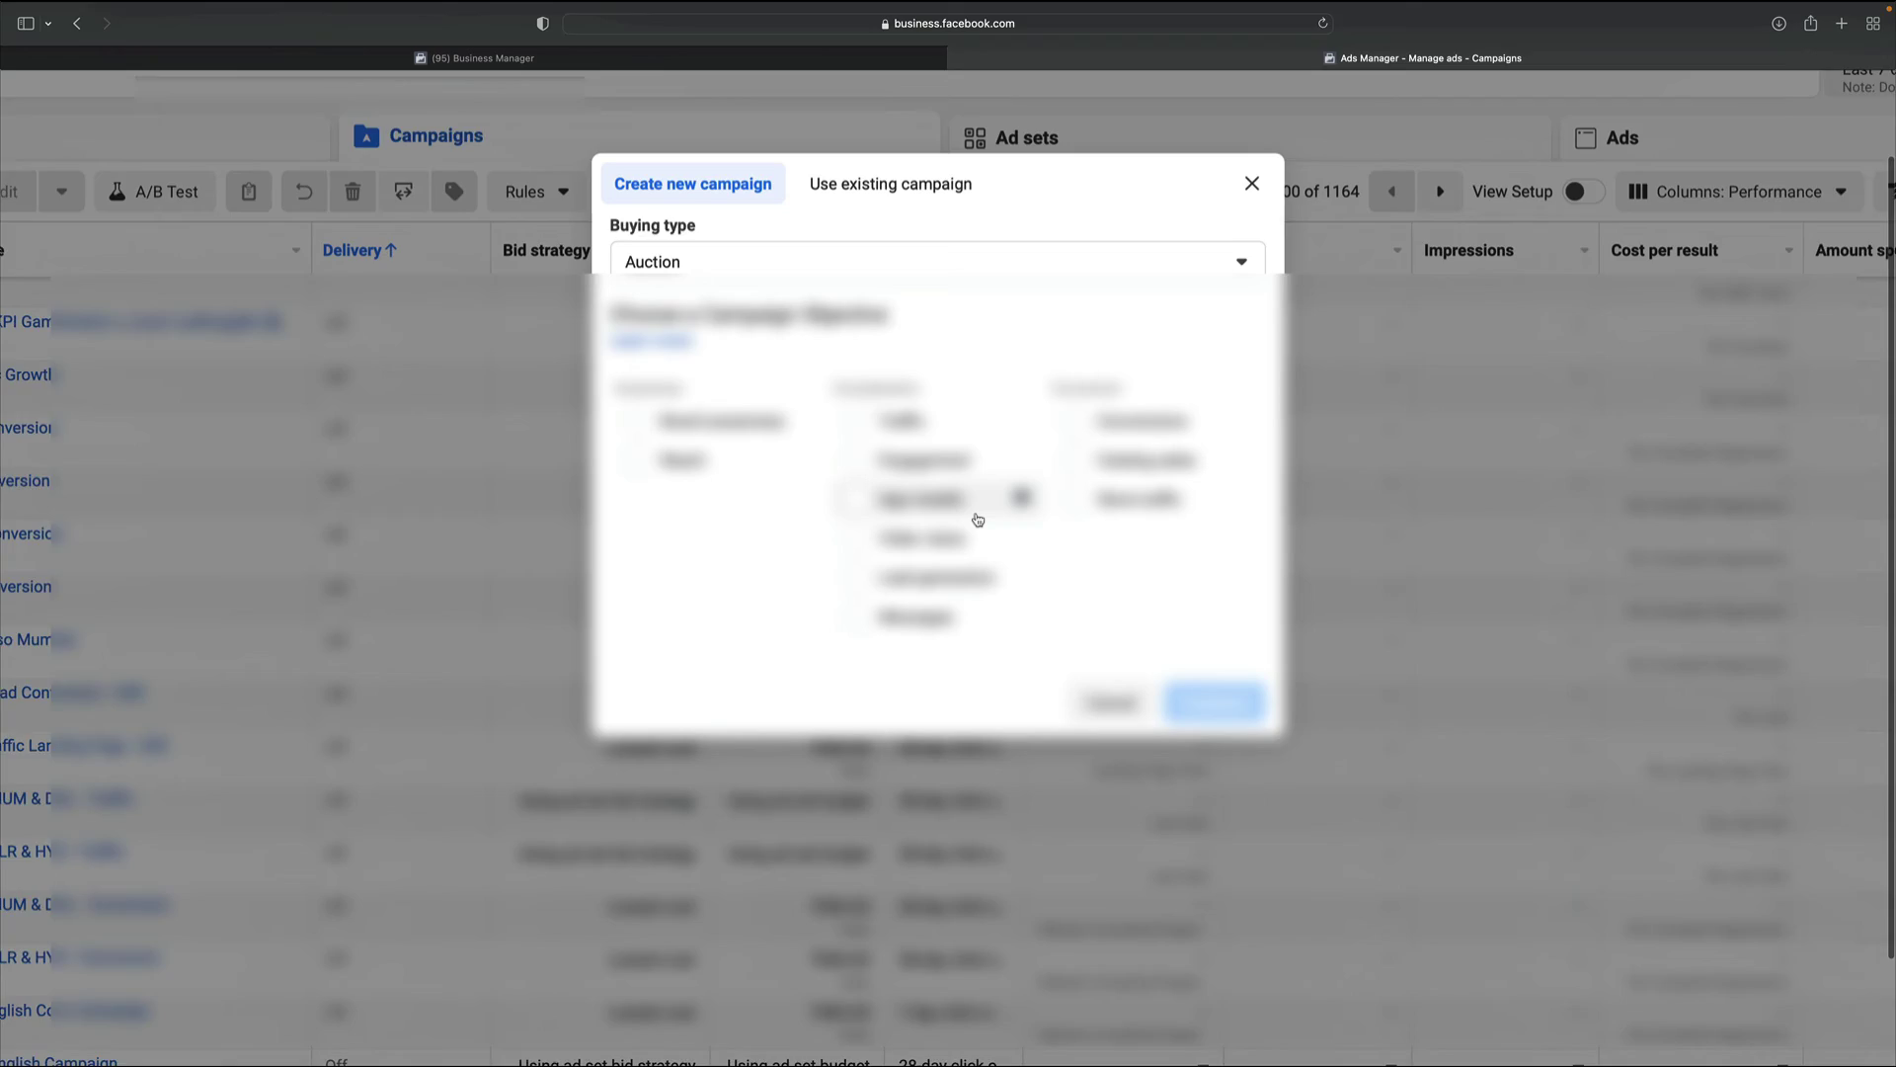
scroll(978, 519, "up", 5)
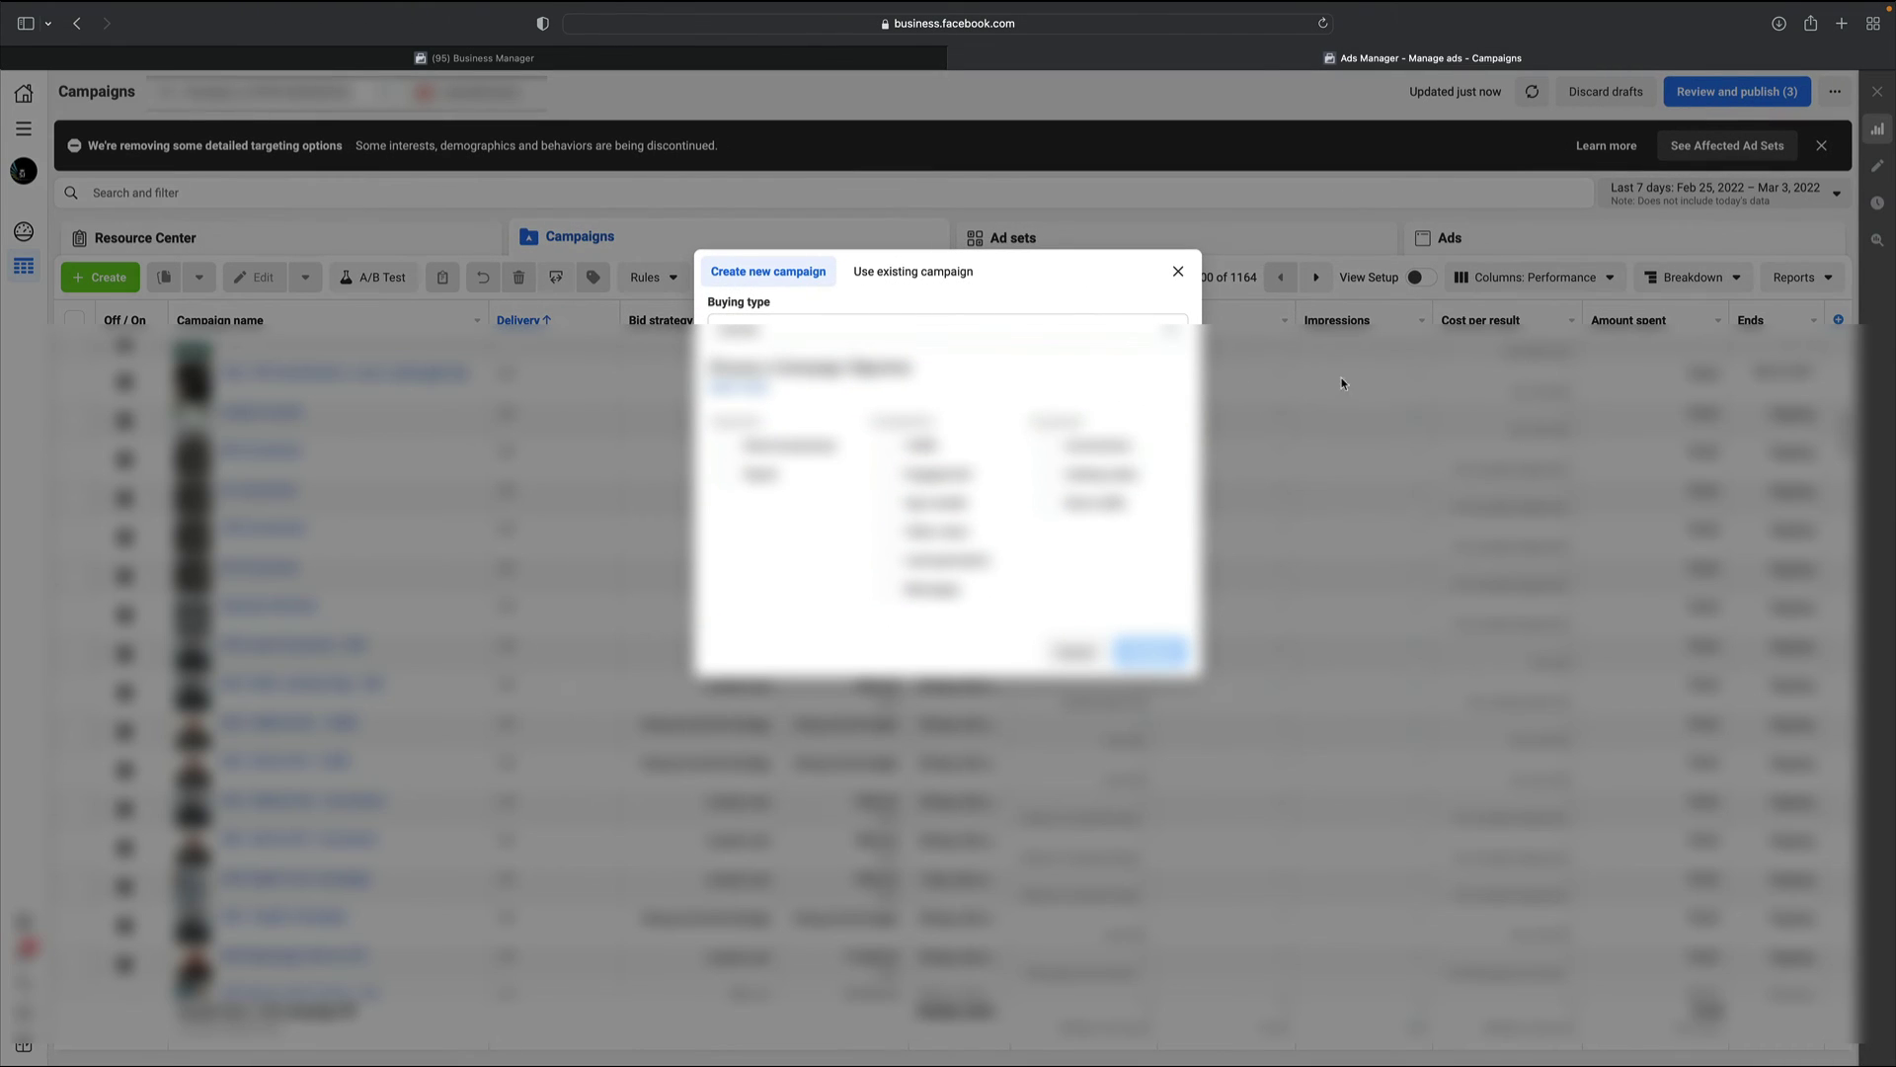
left_click(1175, 271)
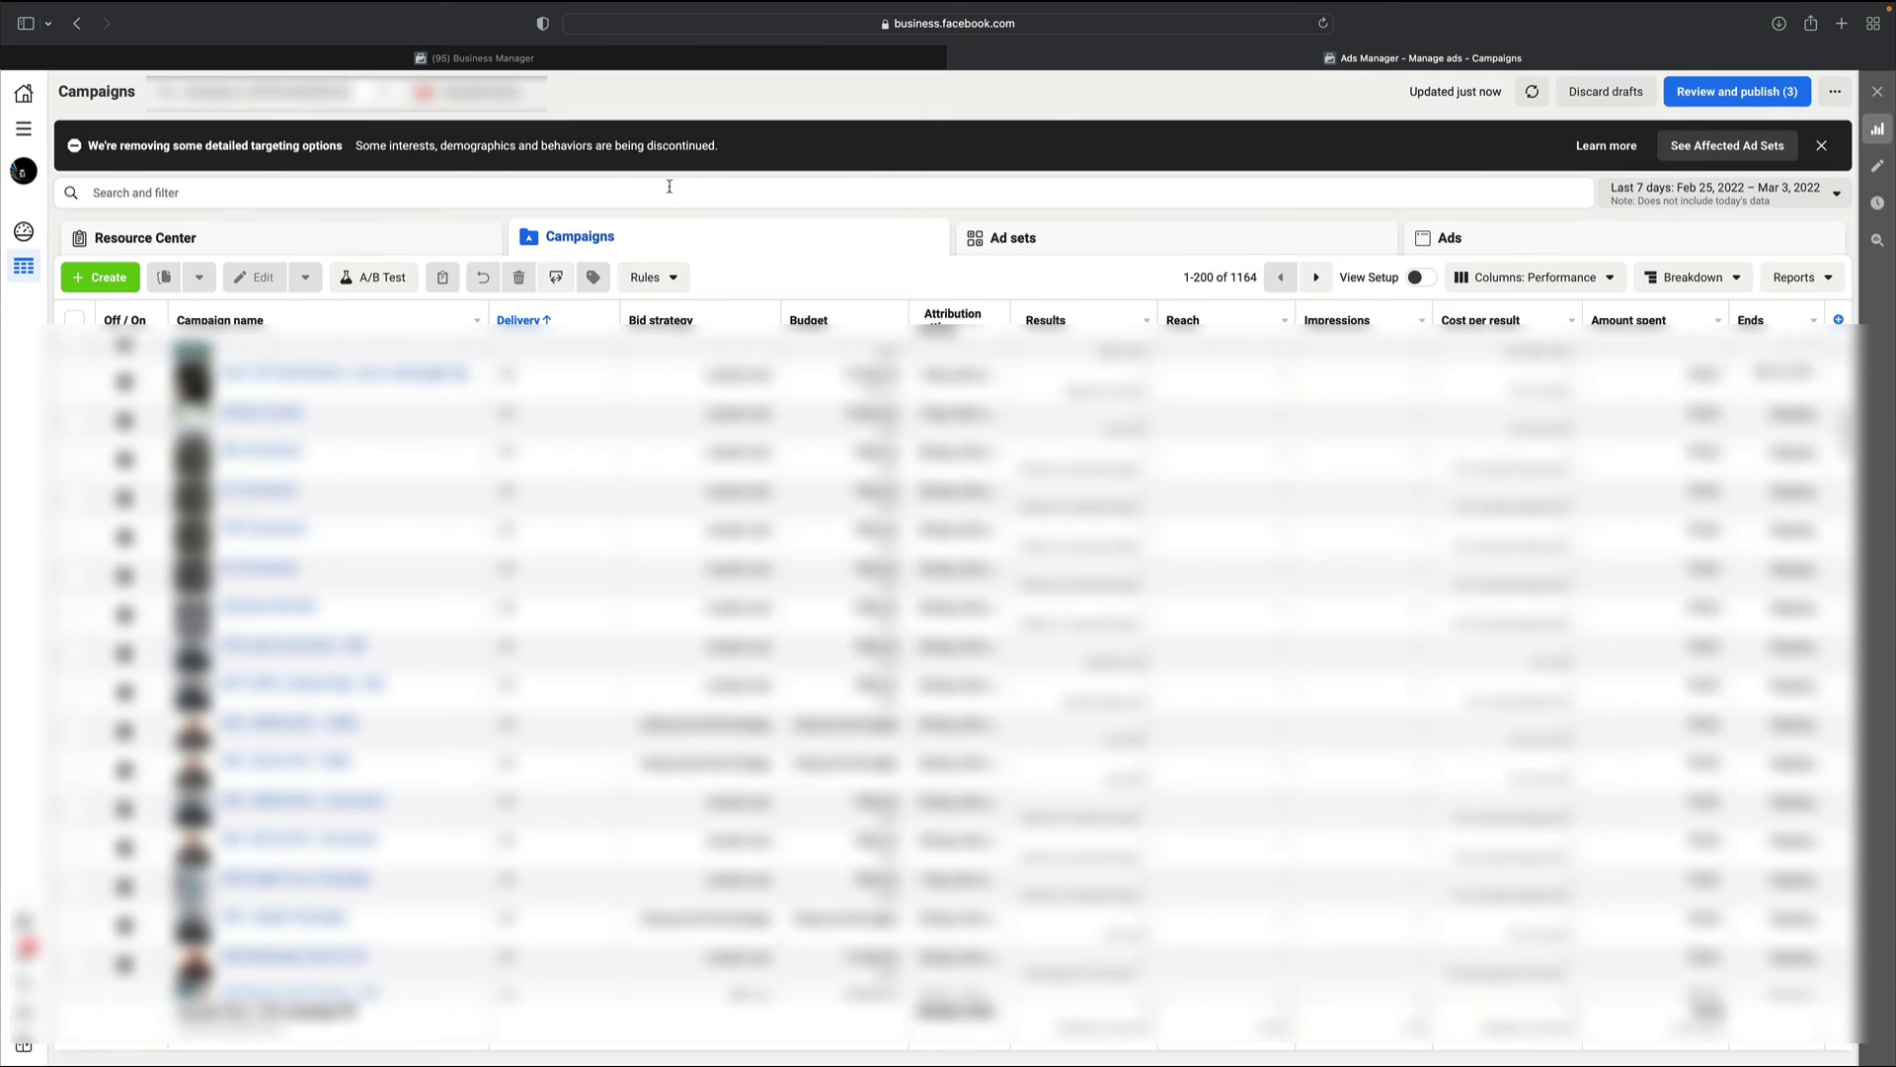
On Business Home, read the account-limit message on the greyed Create link, then reopen the account list
left_click(558, 65)
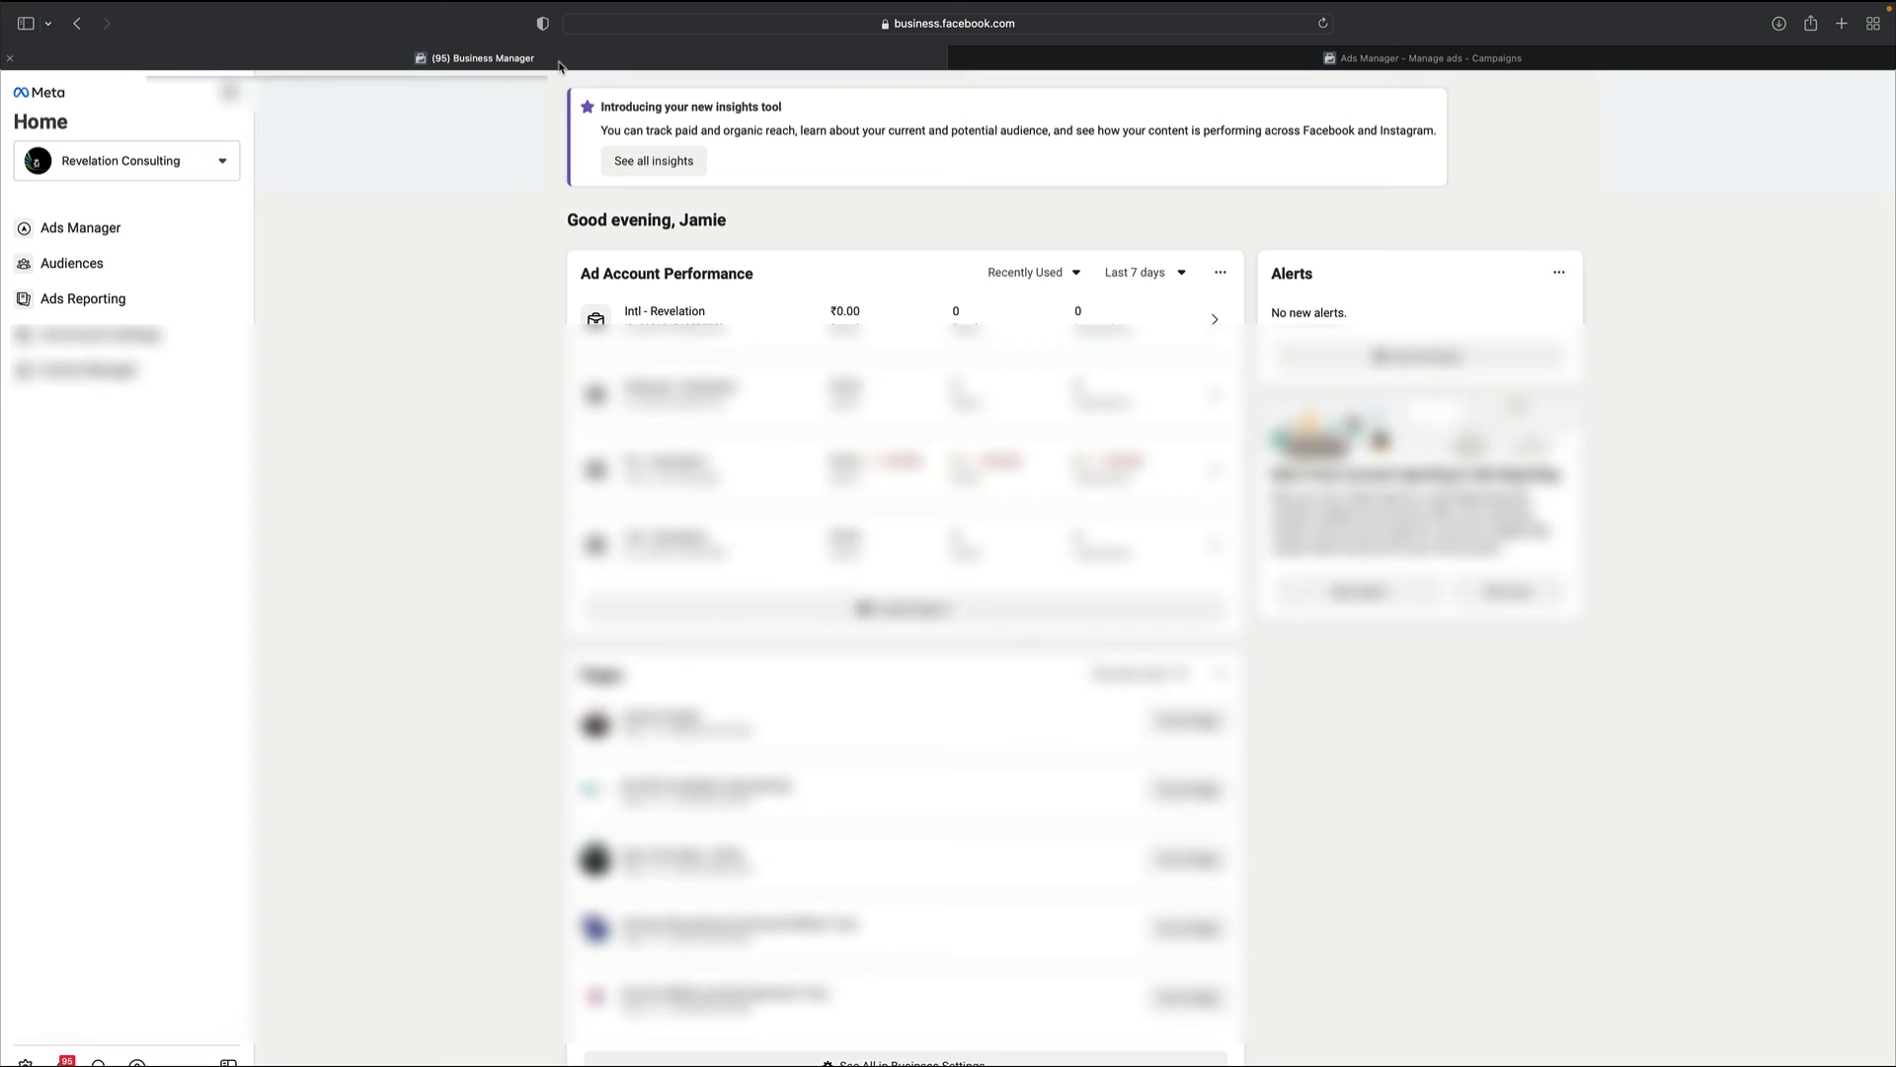
left_click(223, 162)
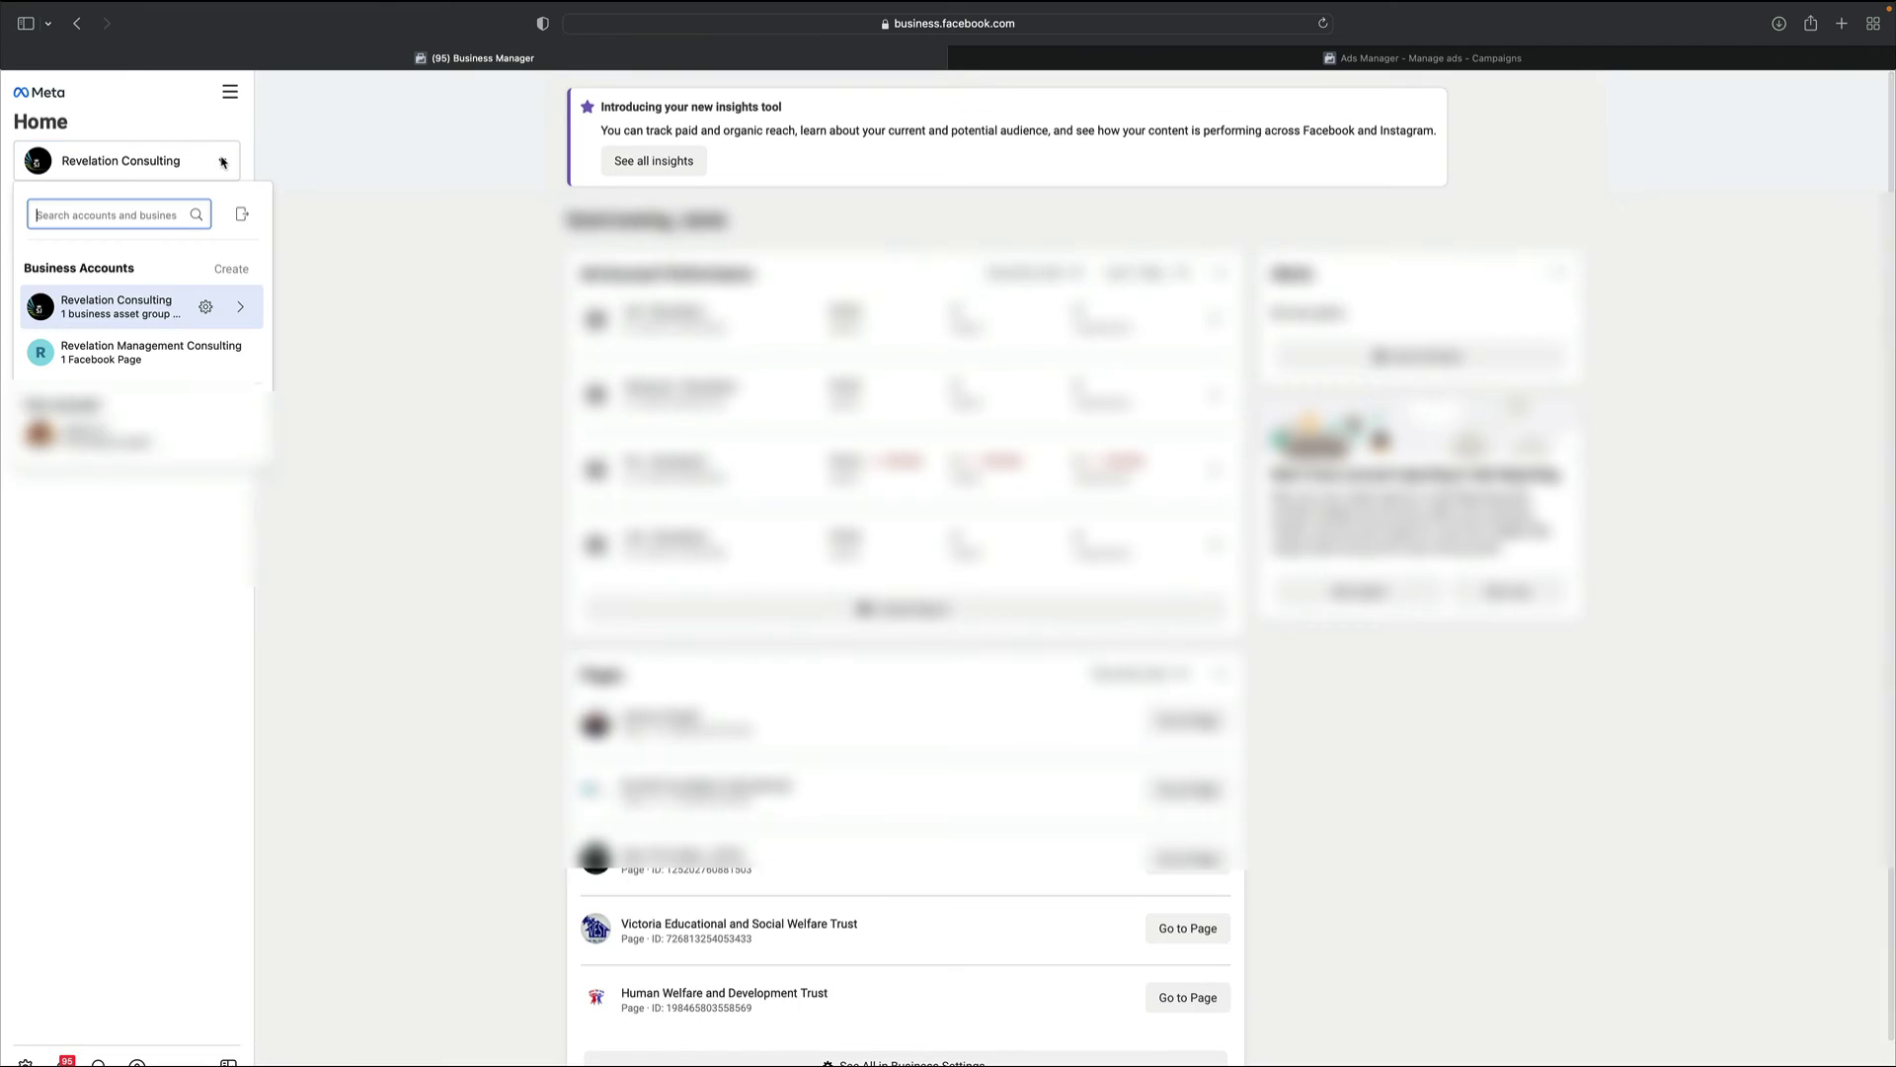
mouse_move(235, 269)
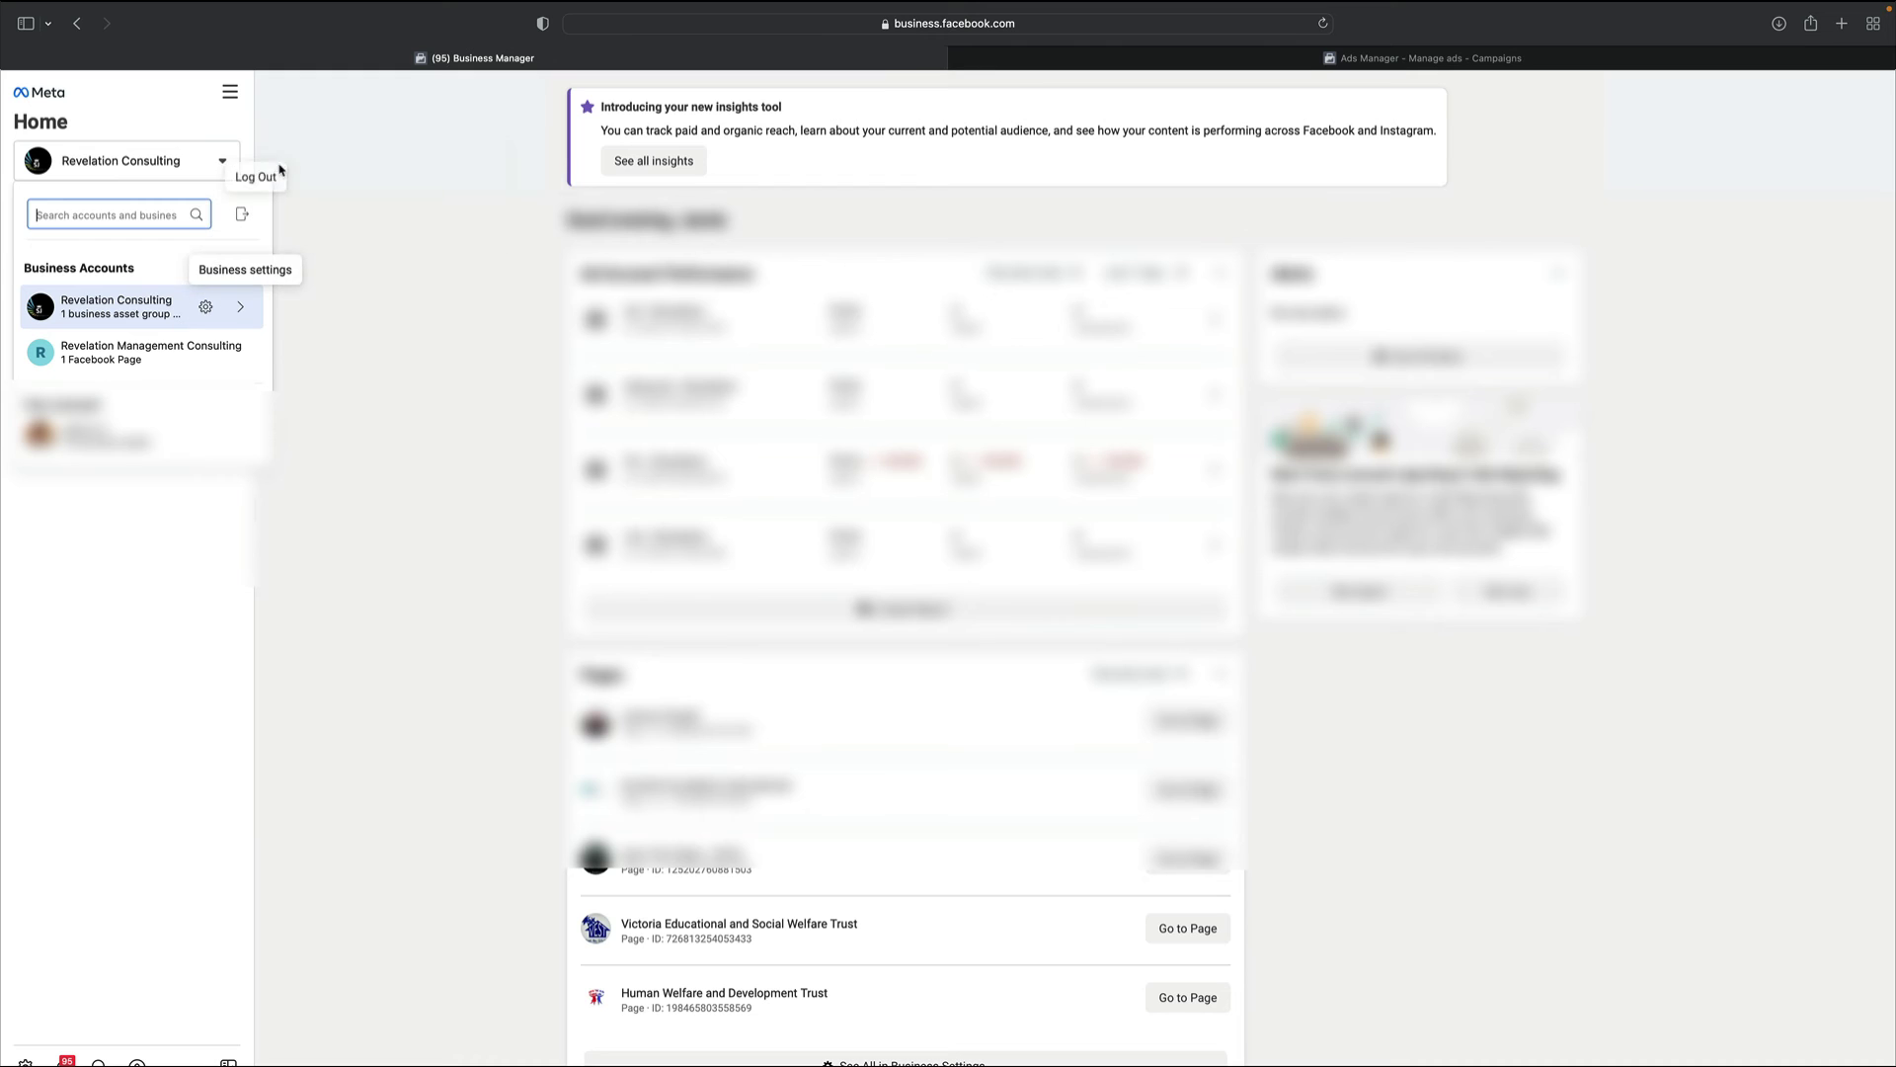
scroll(144, 305, "up", 5)
mouse_move(145, 305)
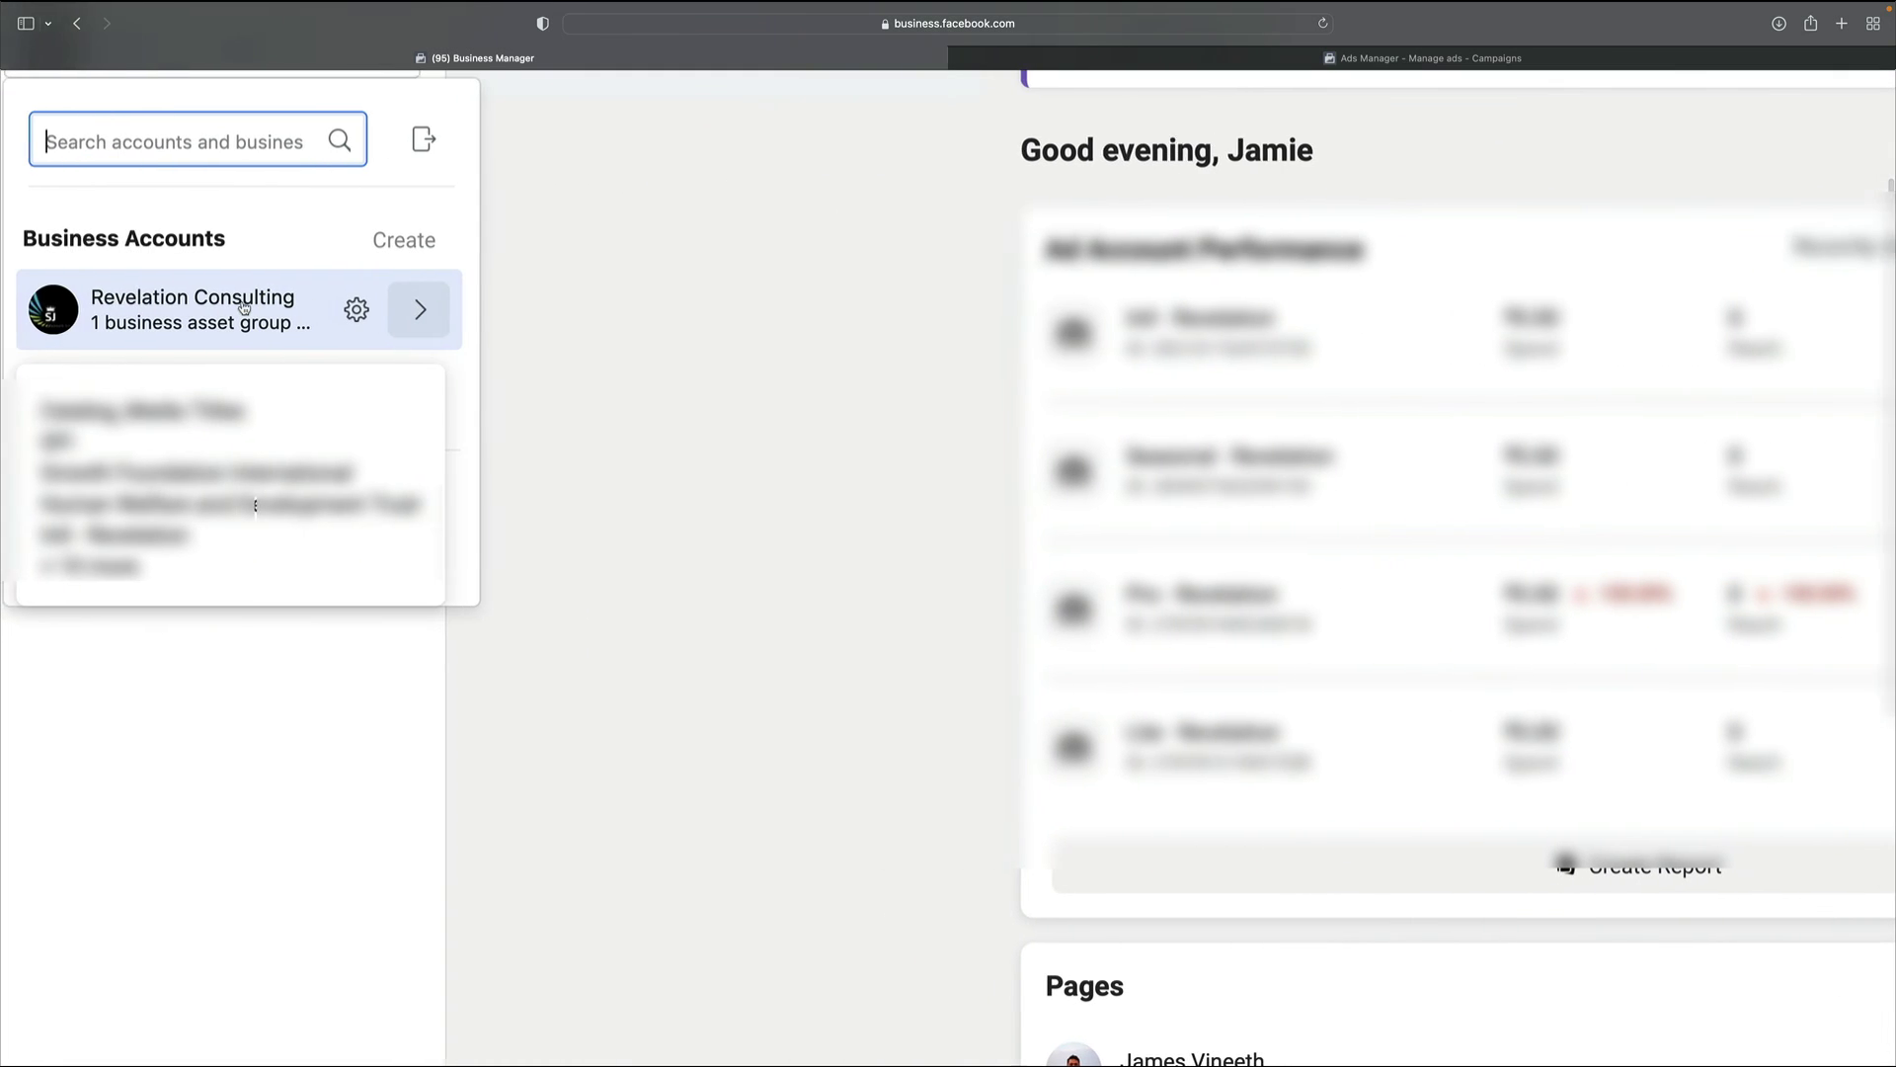
scroll(244, 307, "left", 1)
mouse_move(419, 249)
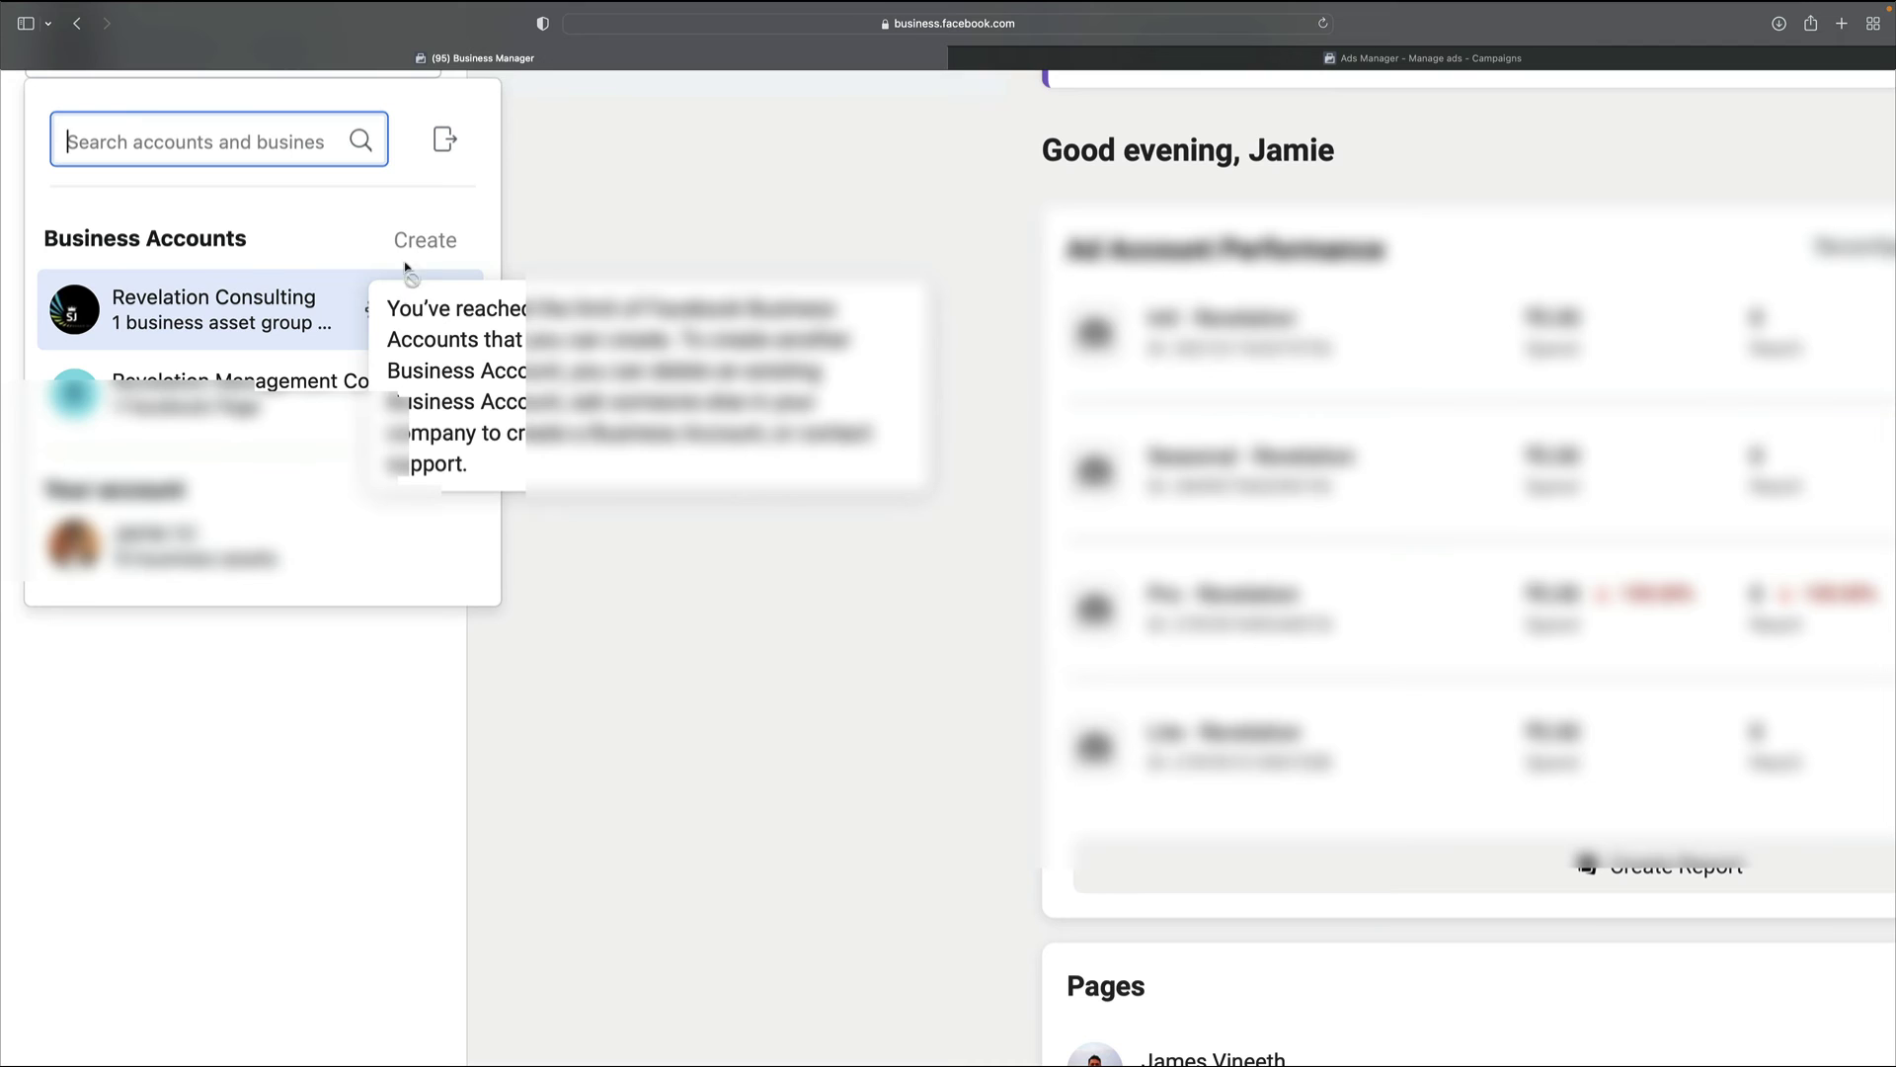
scroll(395, 361, "down", 5)
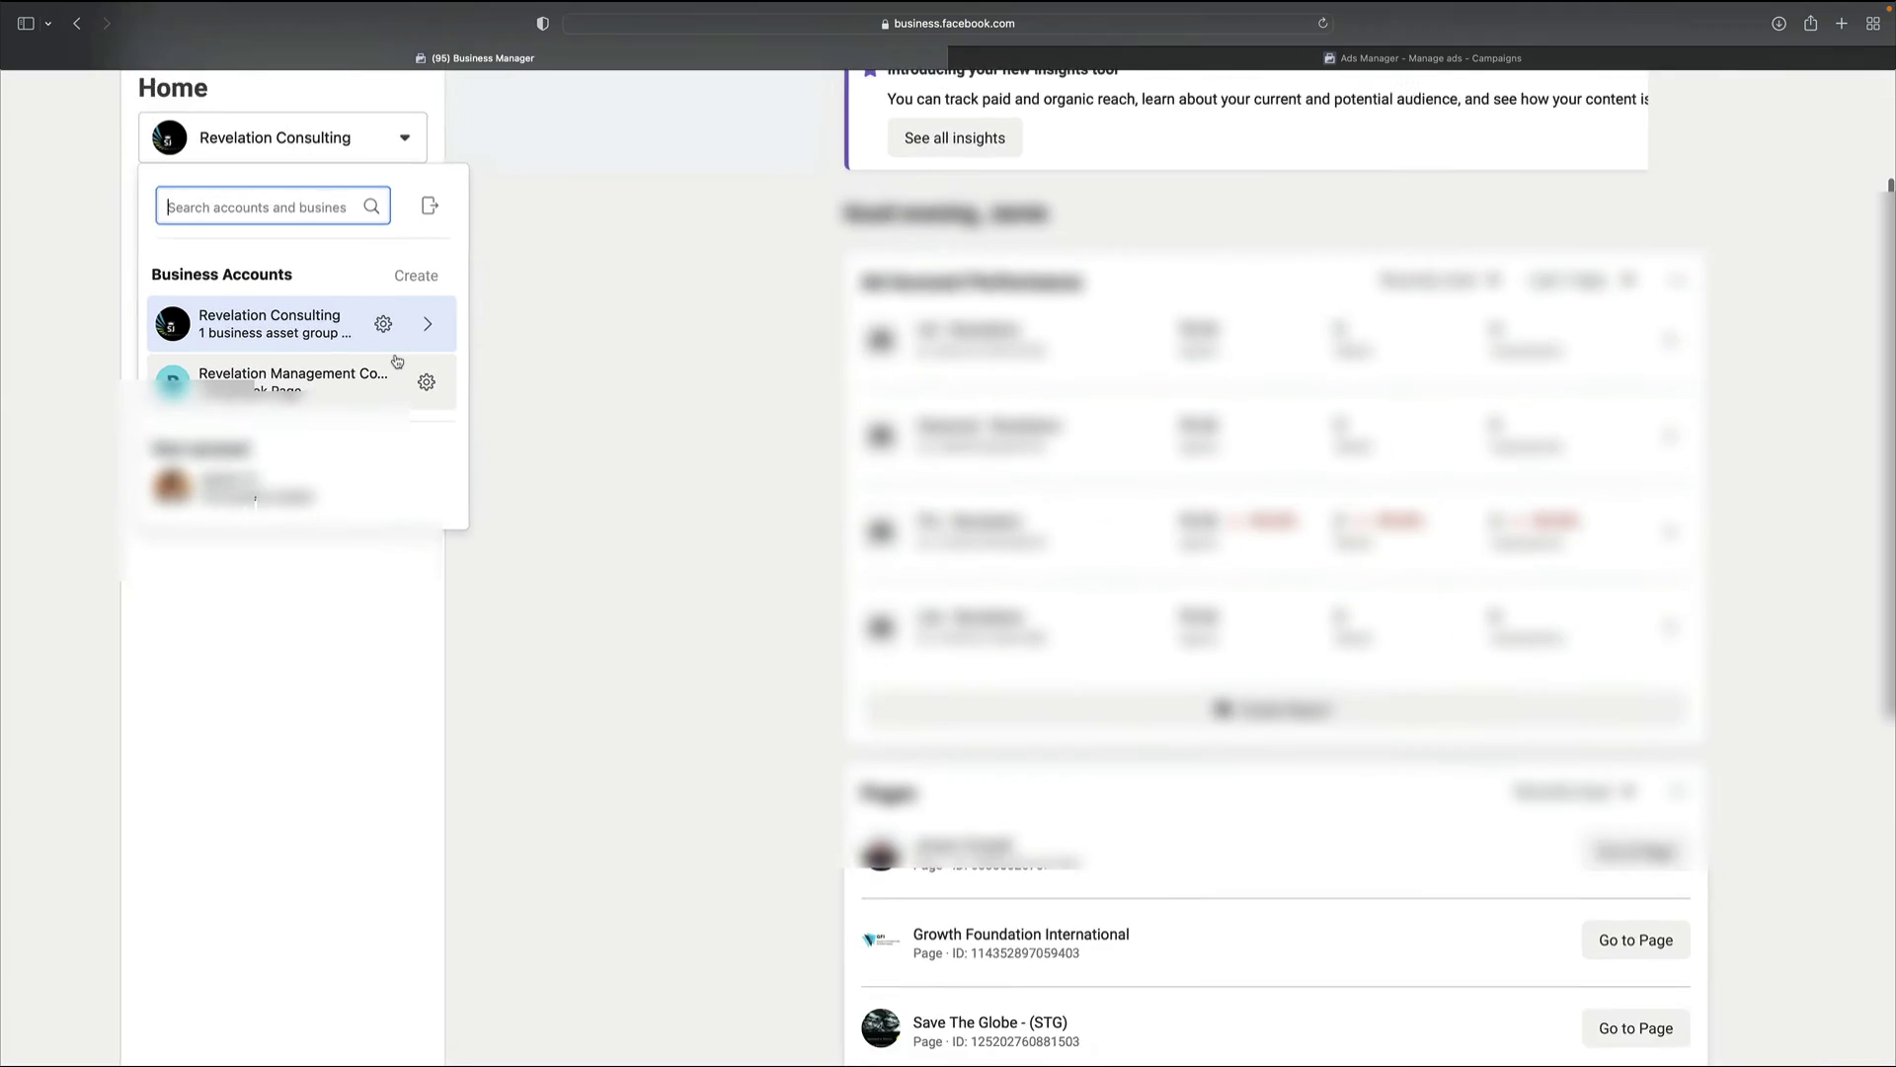
scroll(397, 362, "down", 3)
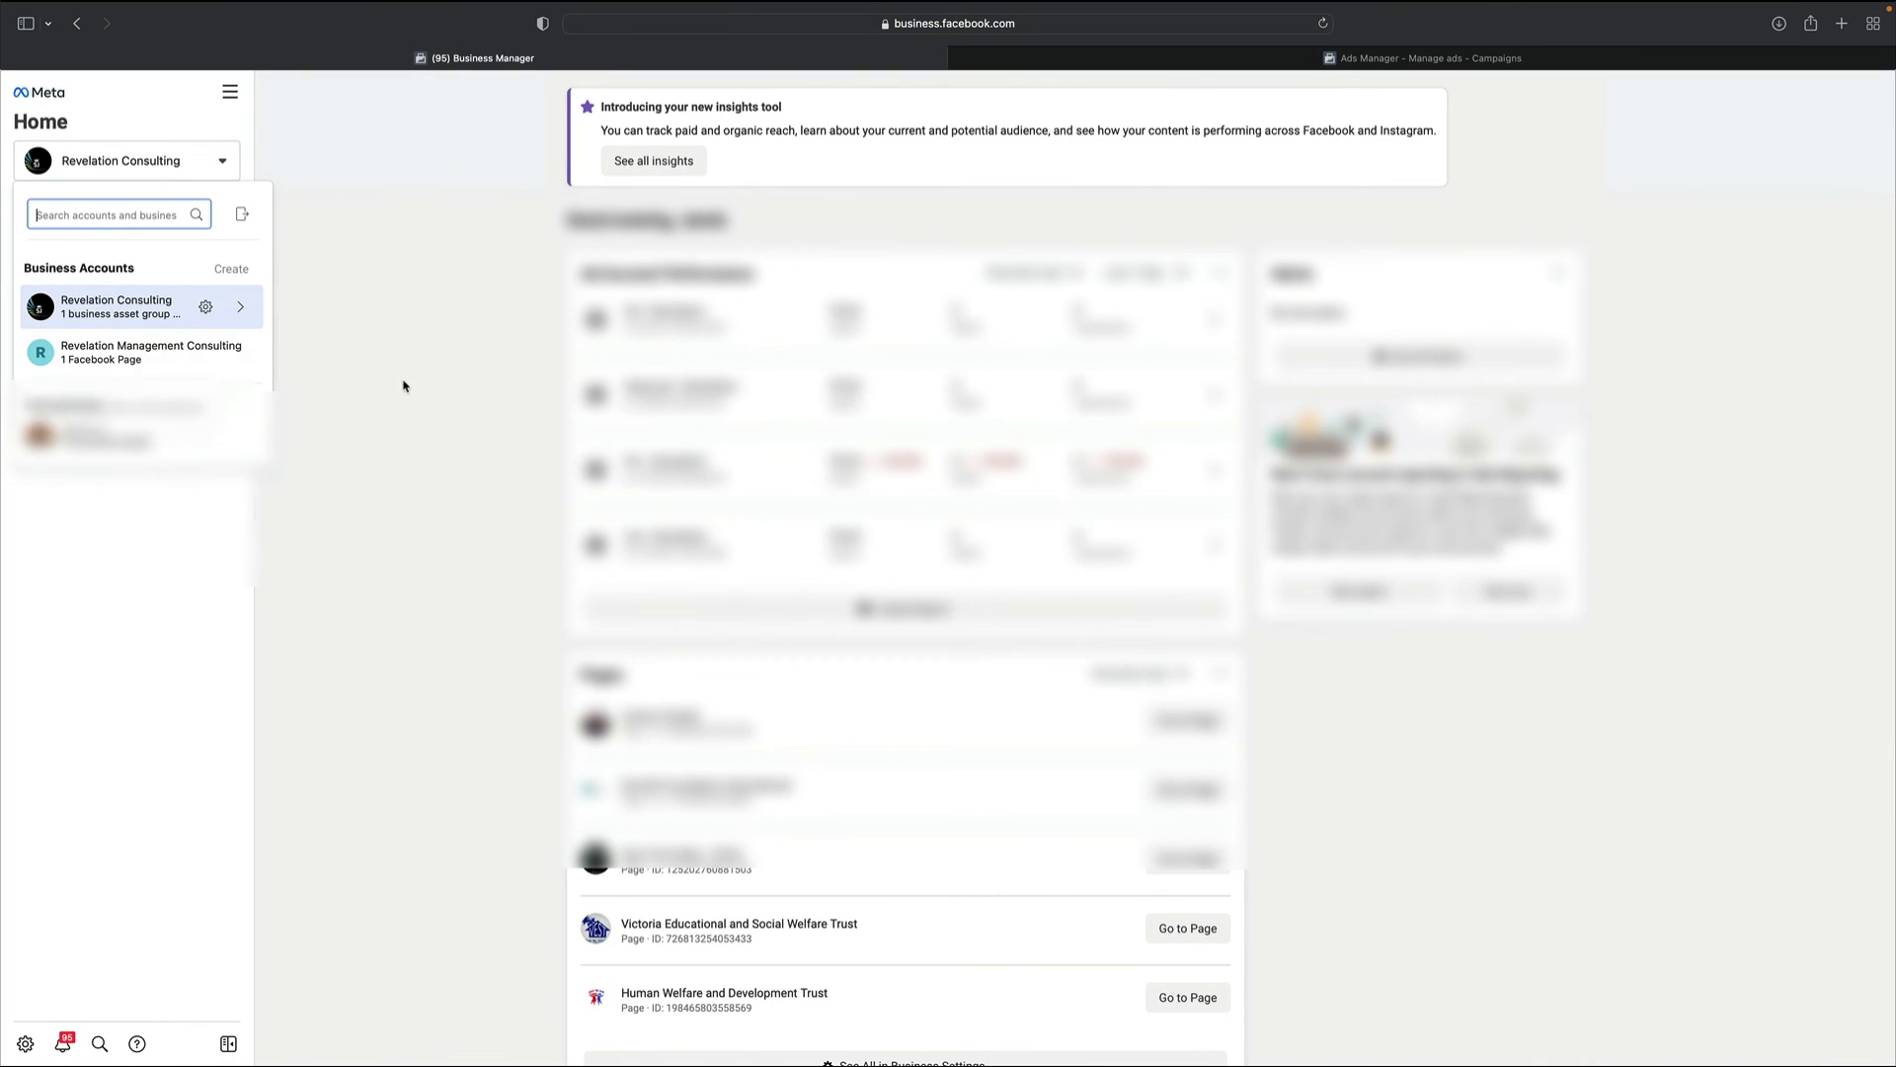
key("Escape")
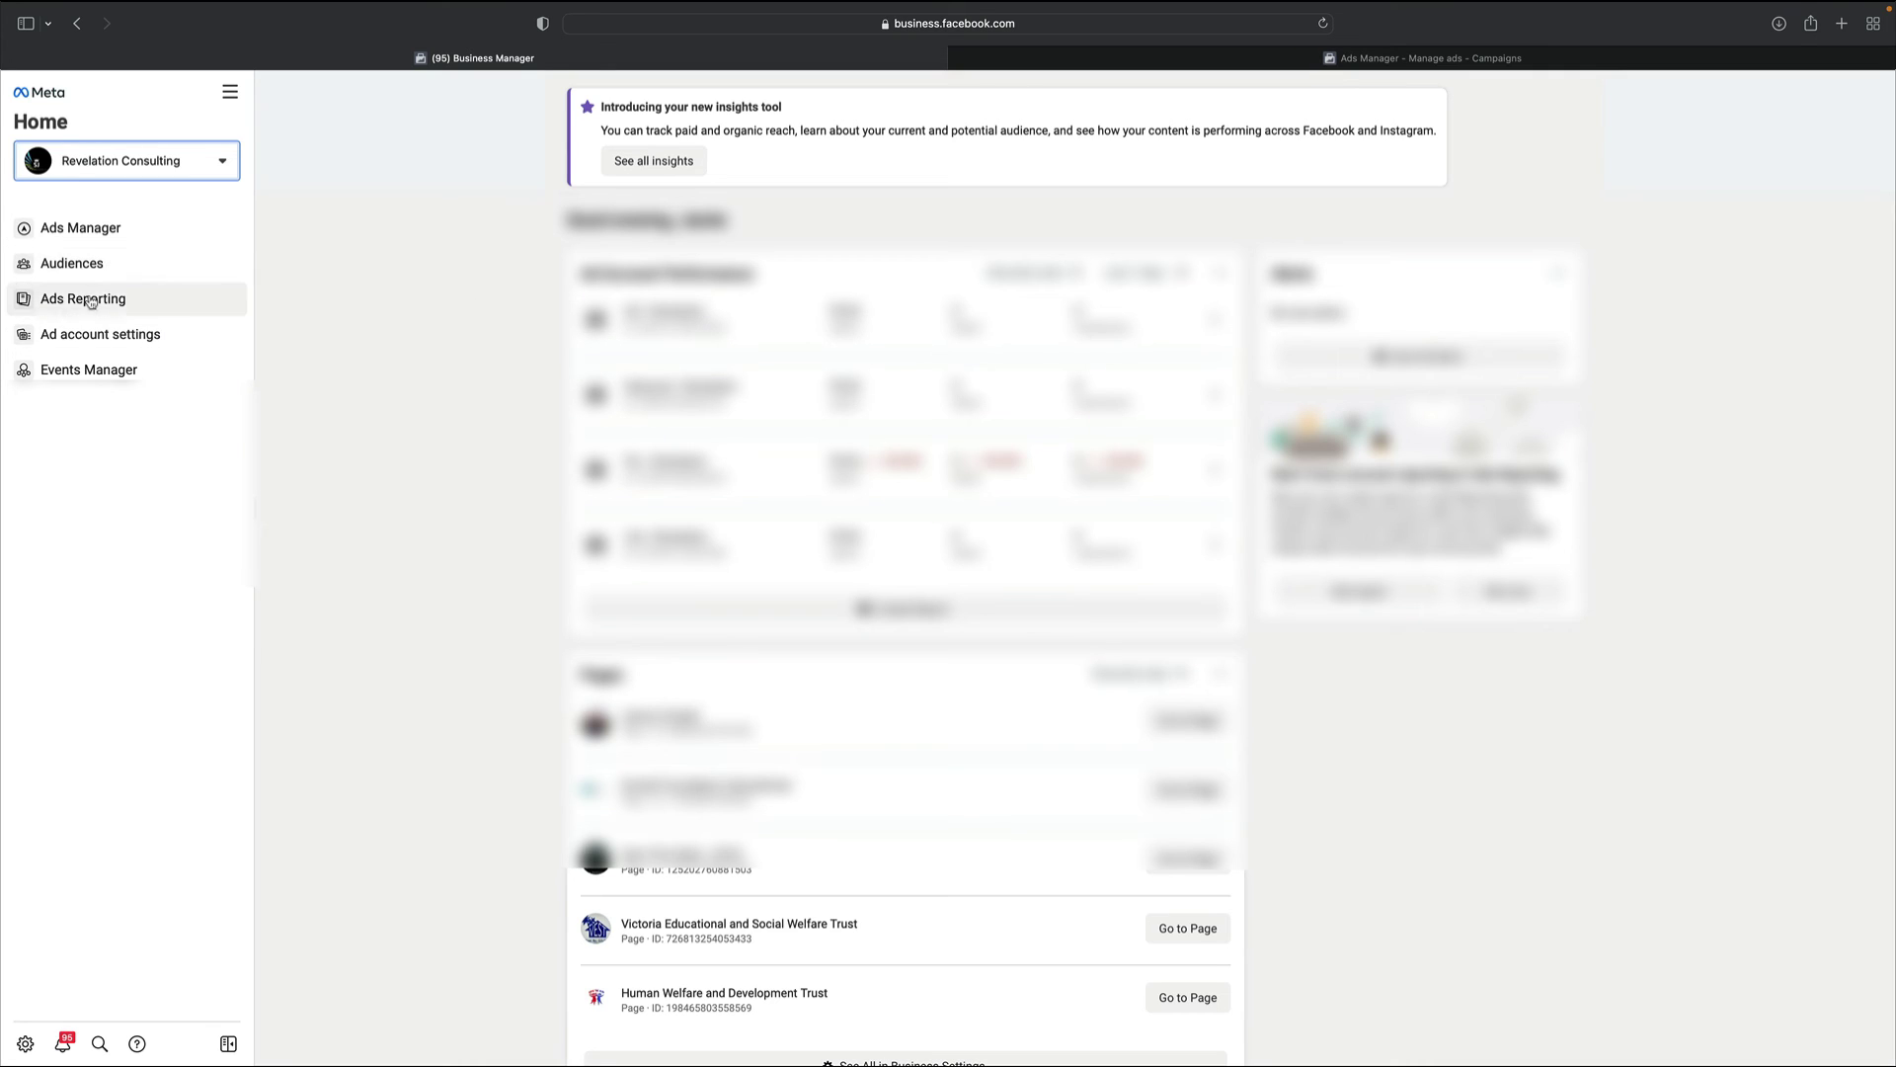
left_click(219, 160)
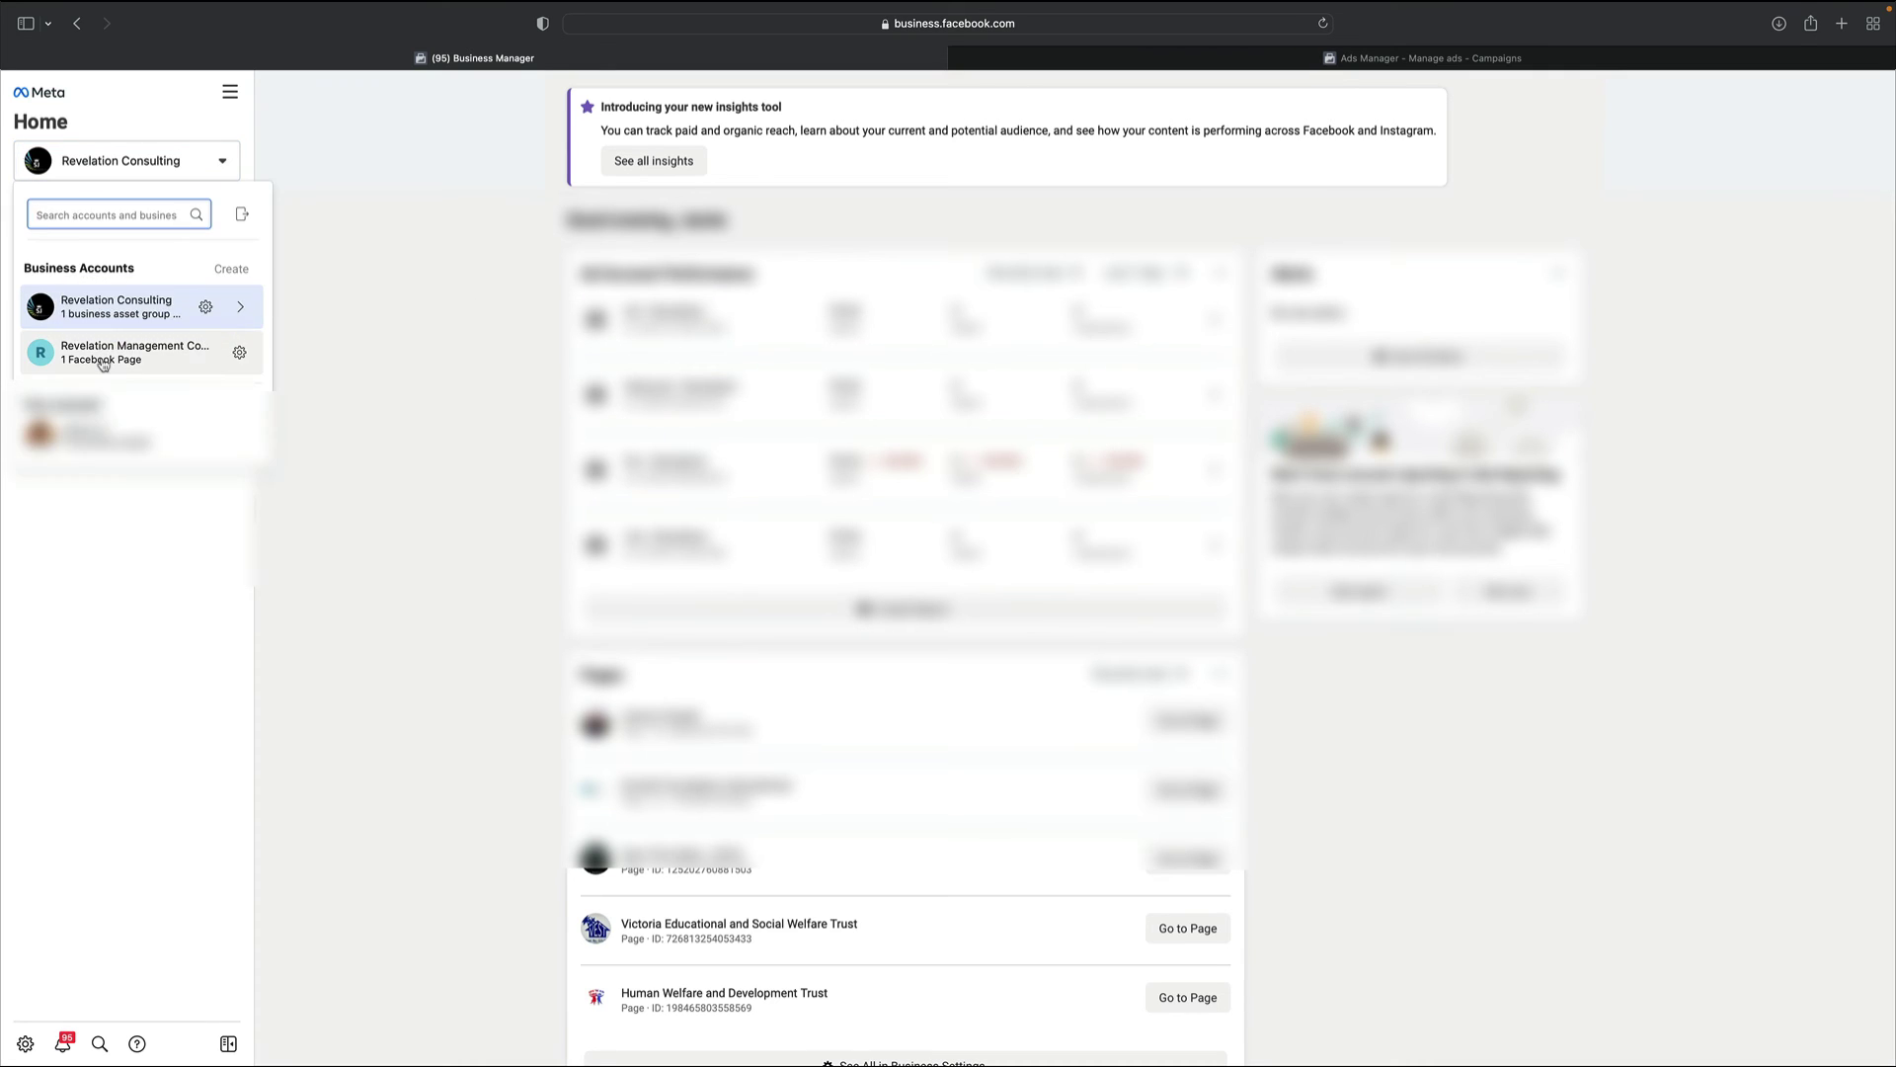
Switch to the Revelation Management Consulting account and look over its account list
left_click(103, 357)
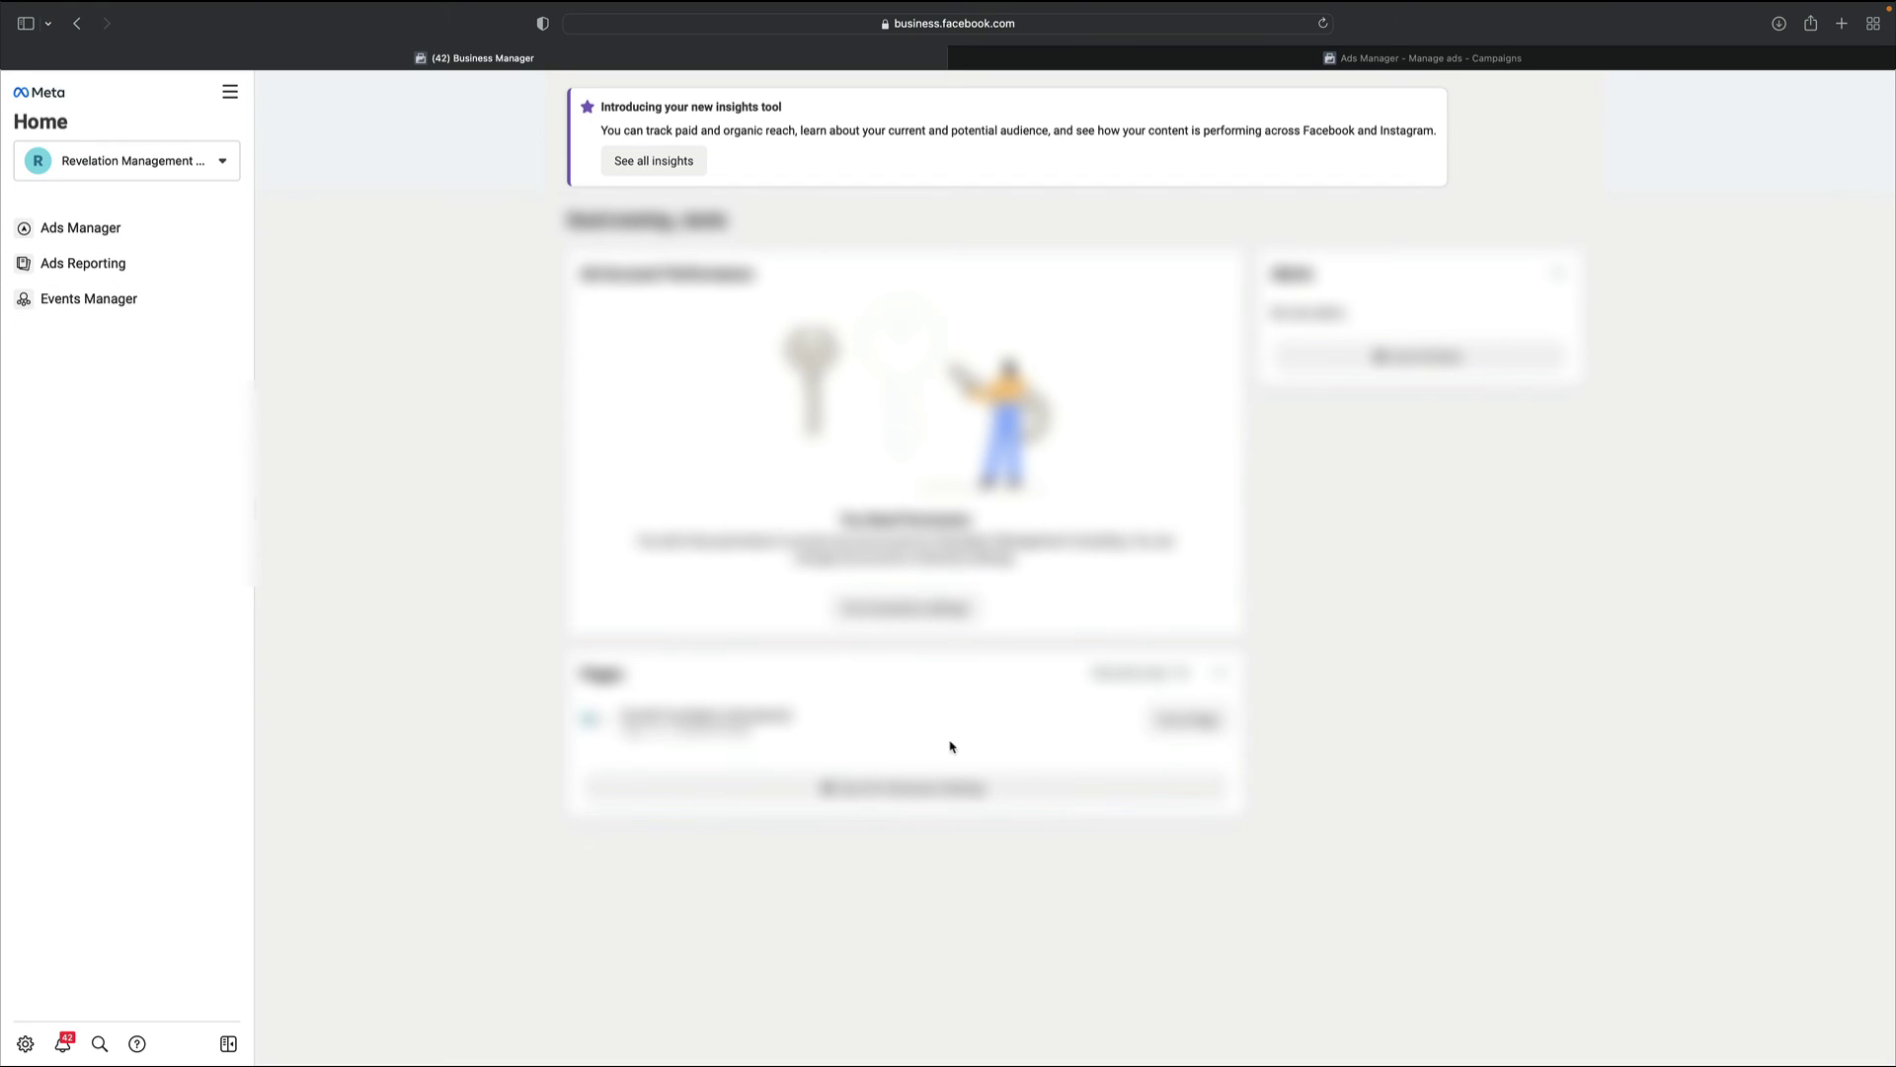
left_click(197, 170)
left_click(435, 465)
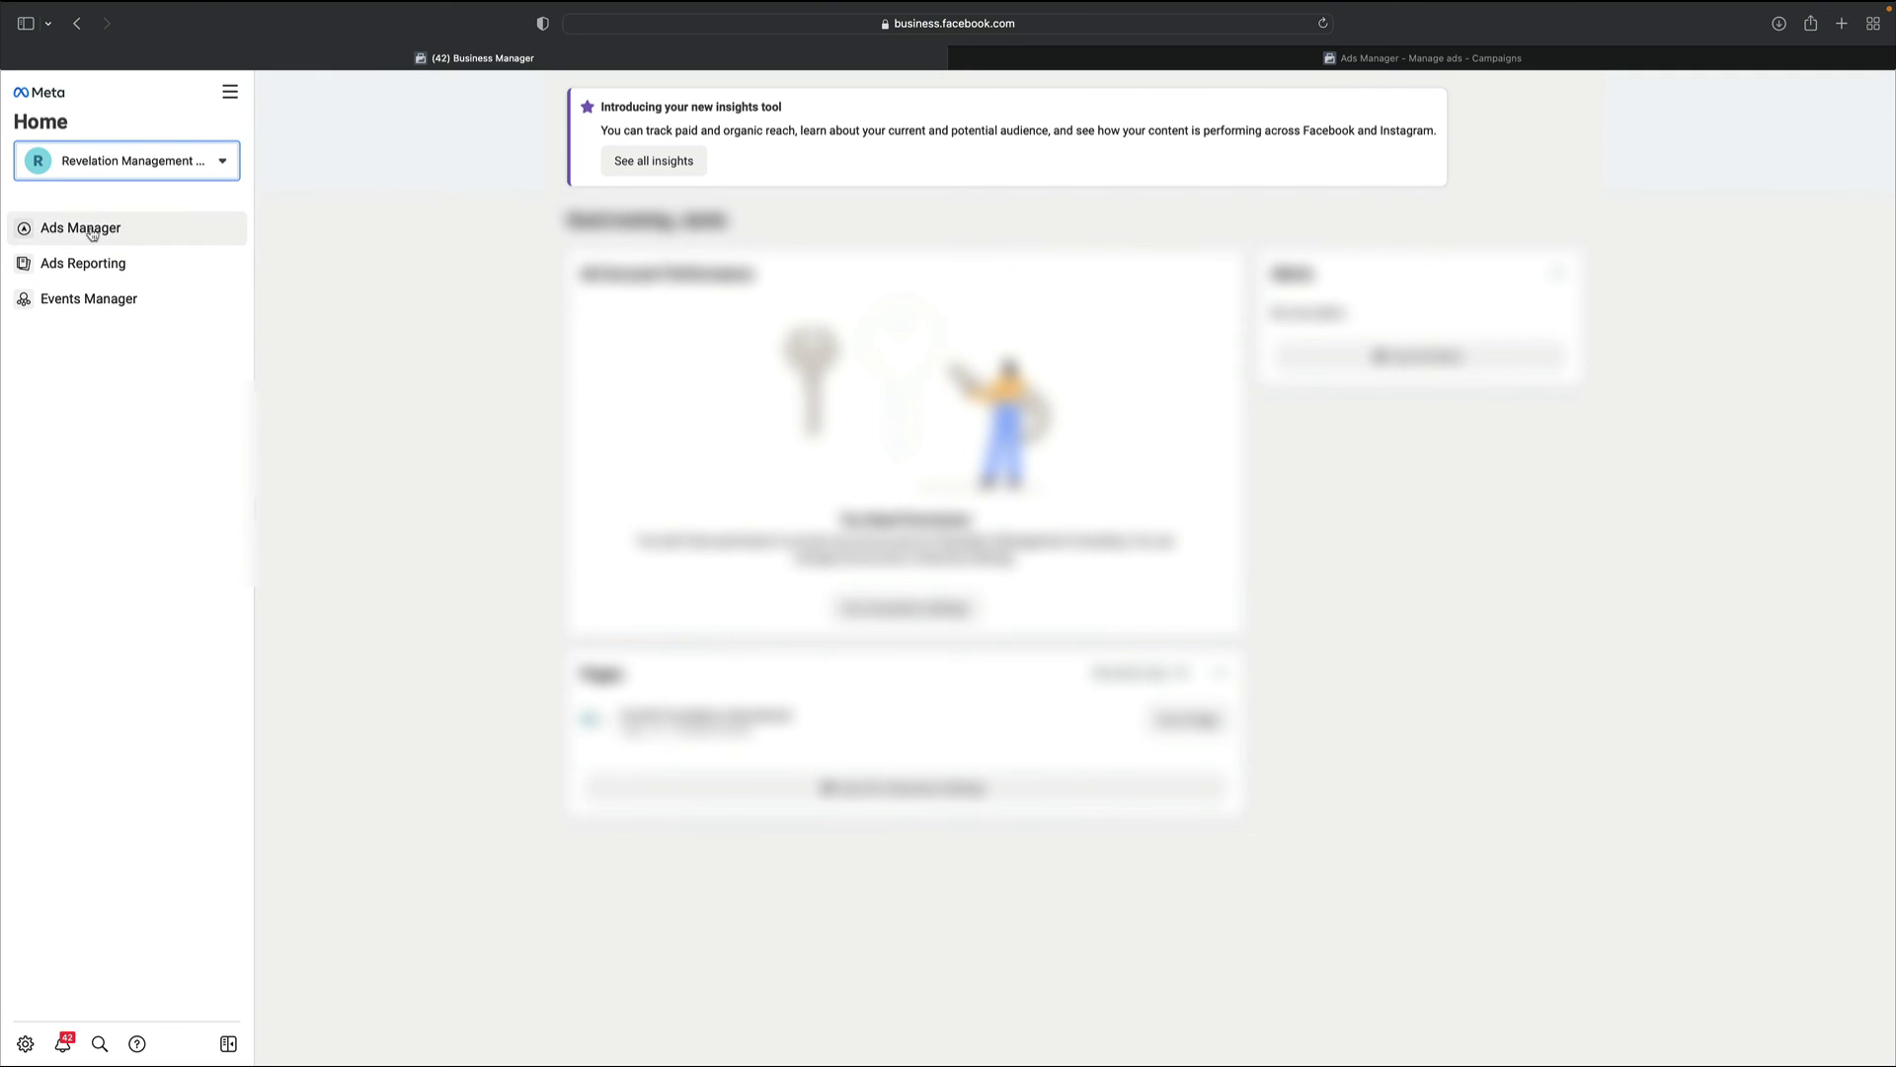
Switch back to Revelation Consulting and open its Ads Manager in another tab
left_click(219, 168)
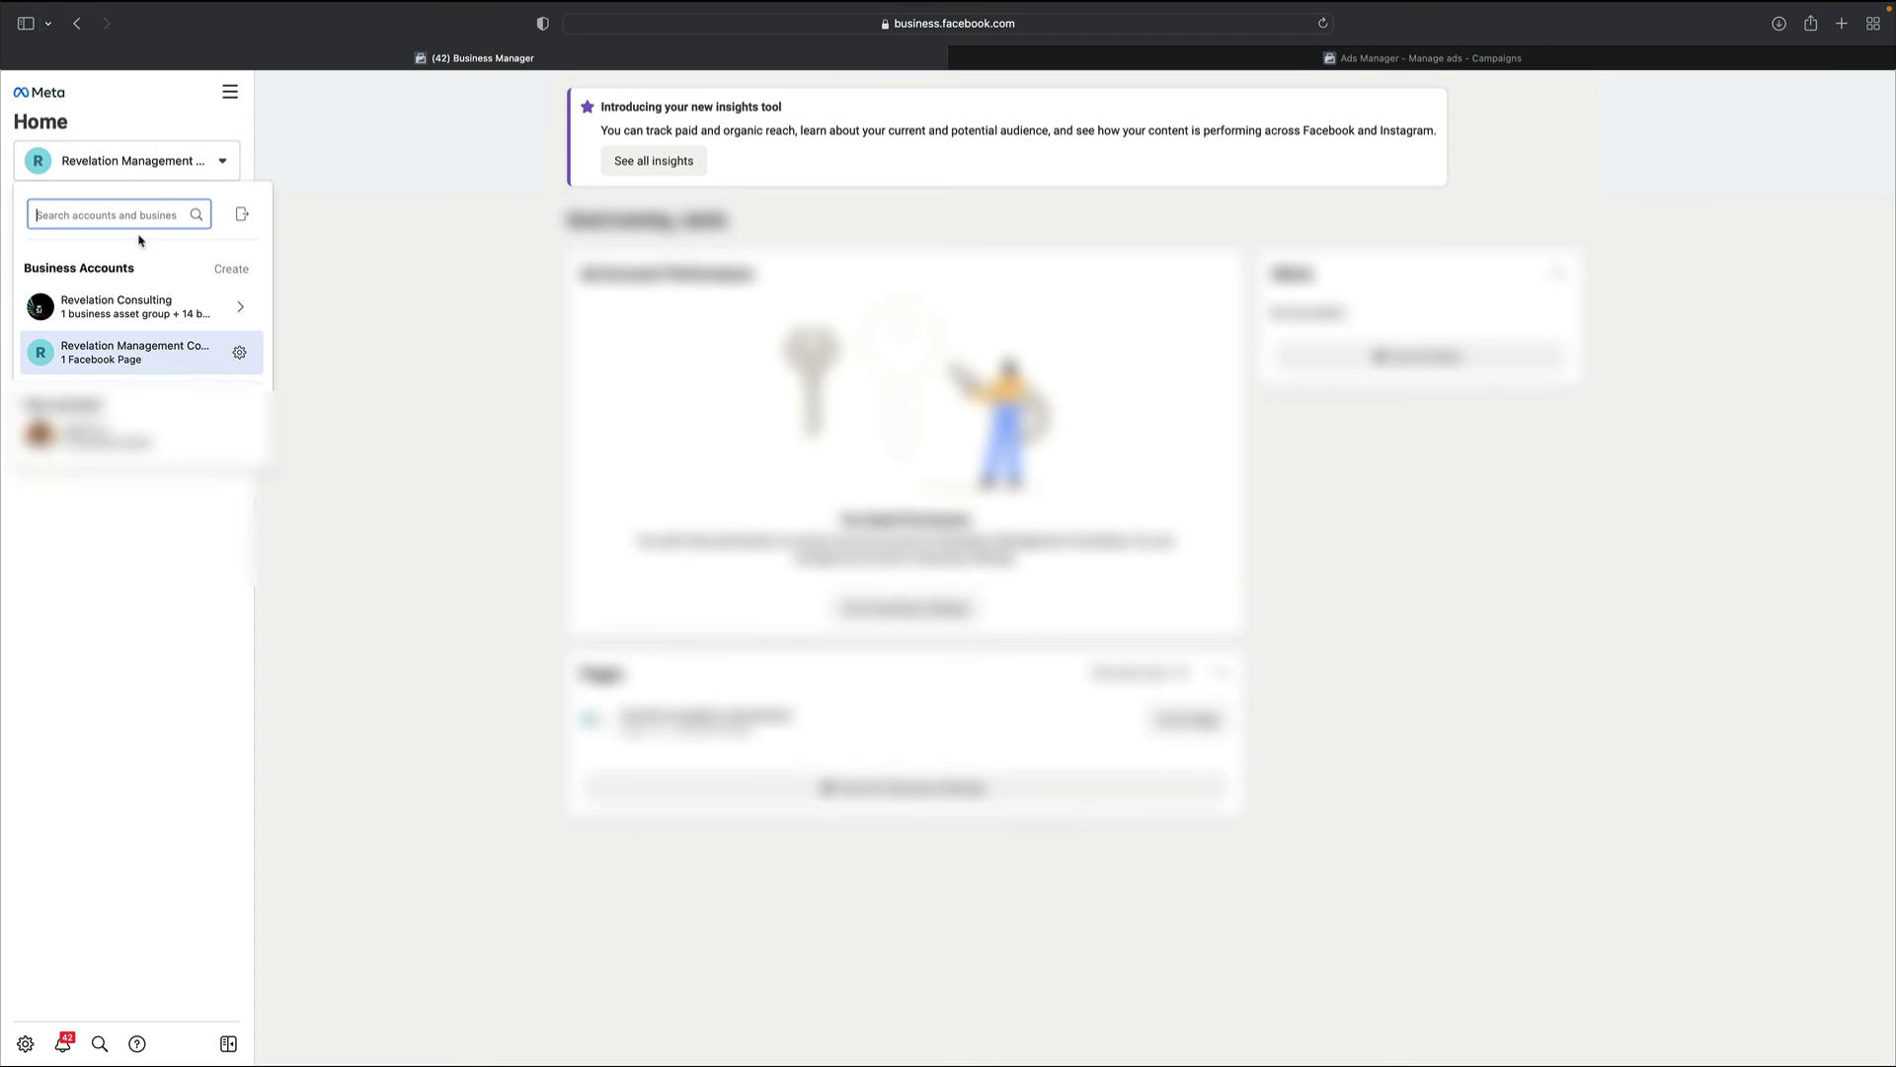
left_click(111, 302)
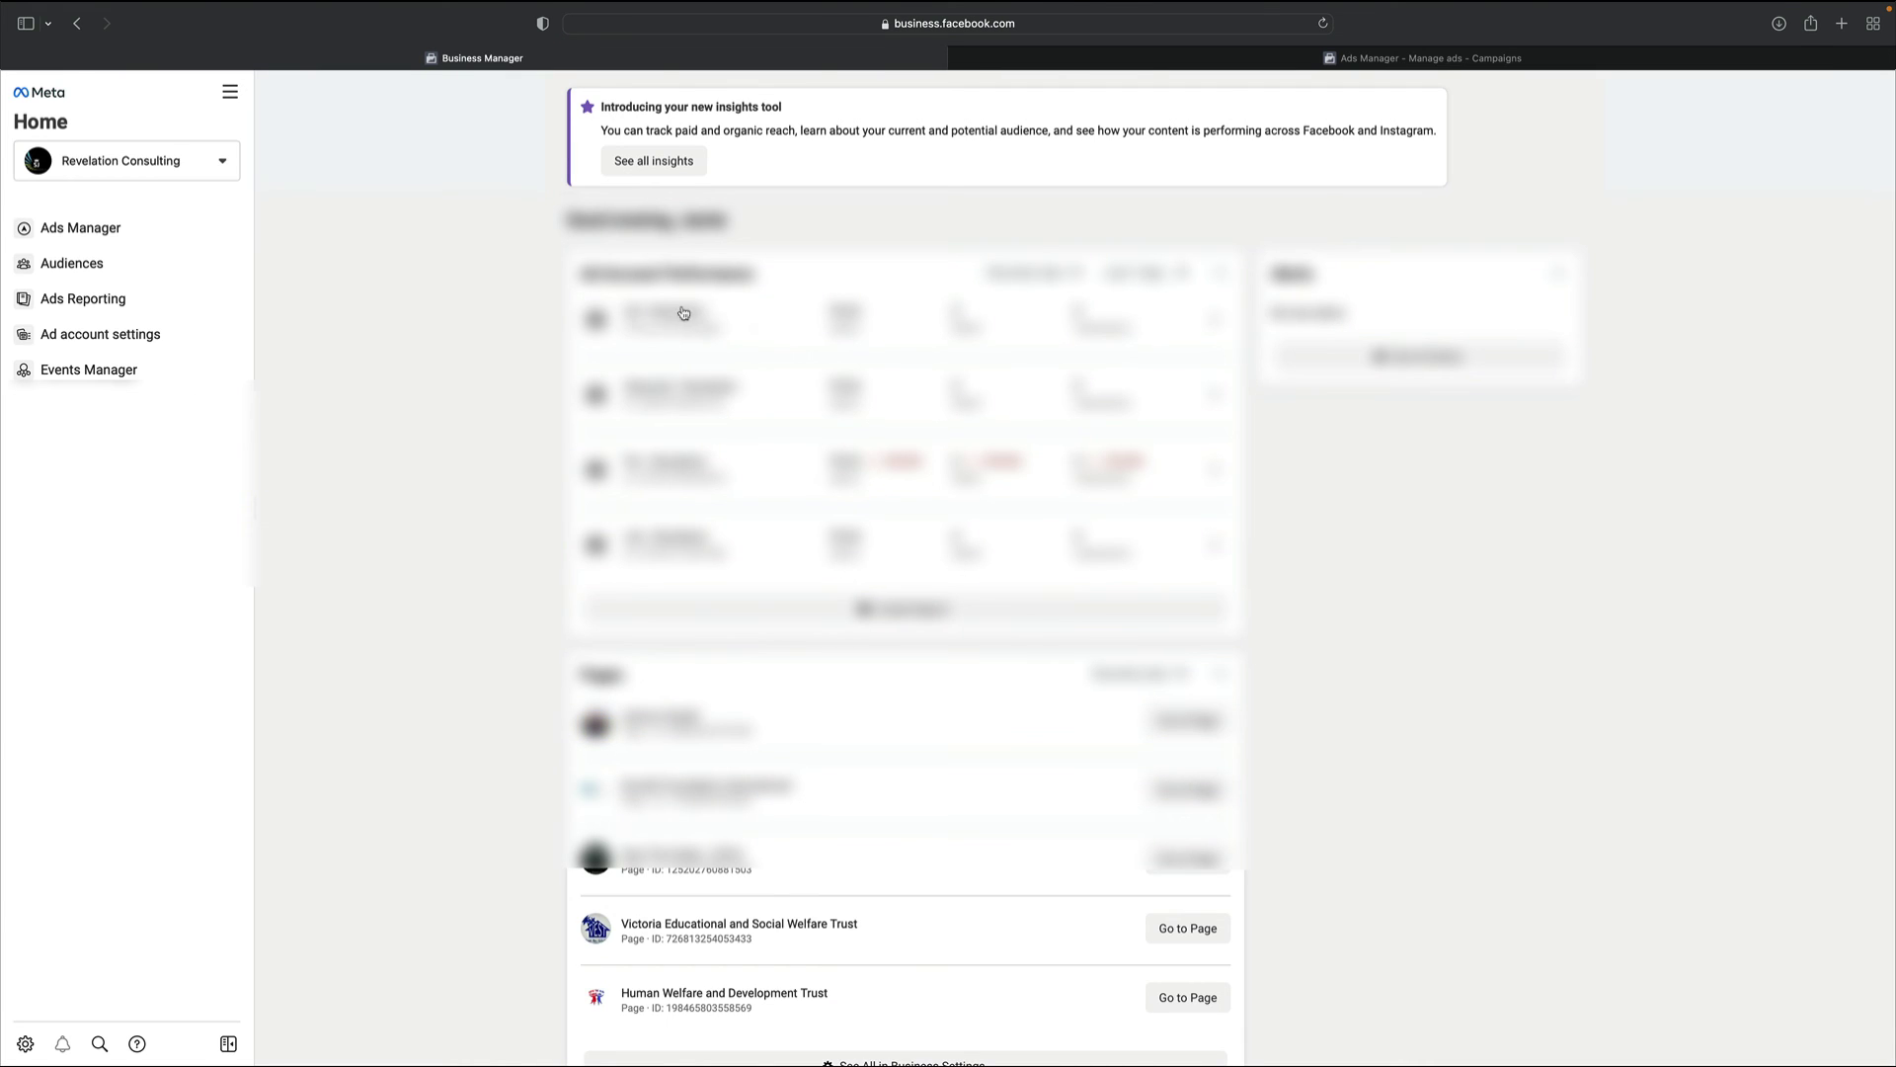
left_click(667, 467)
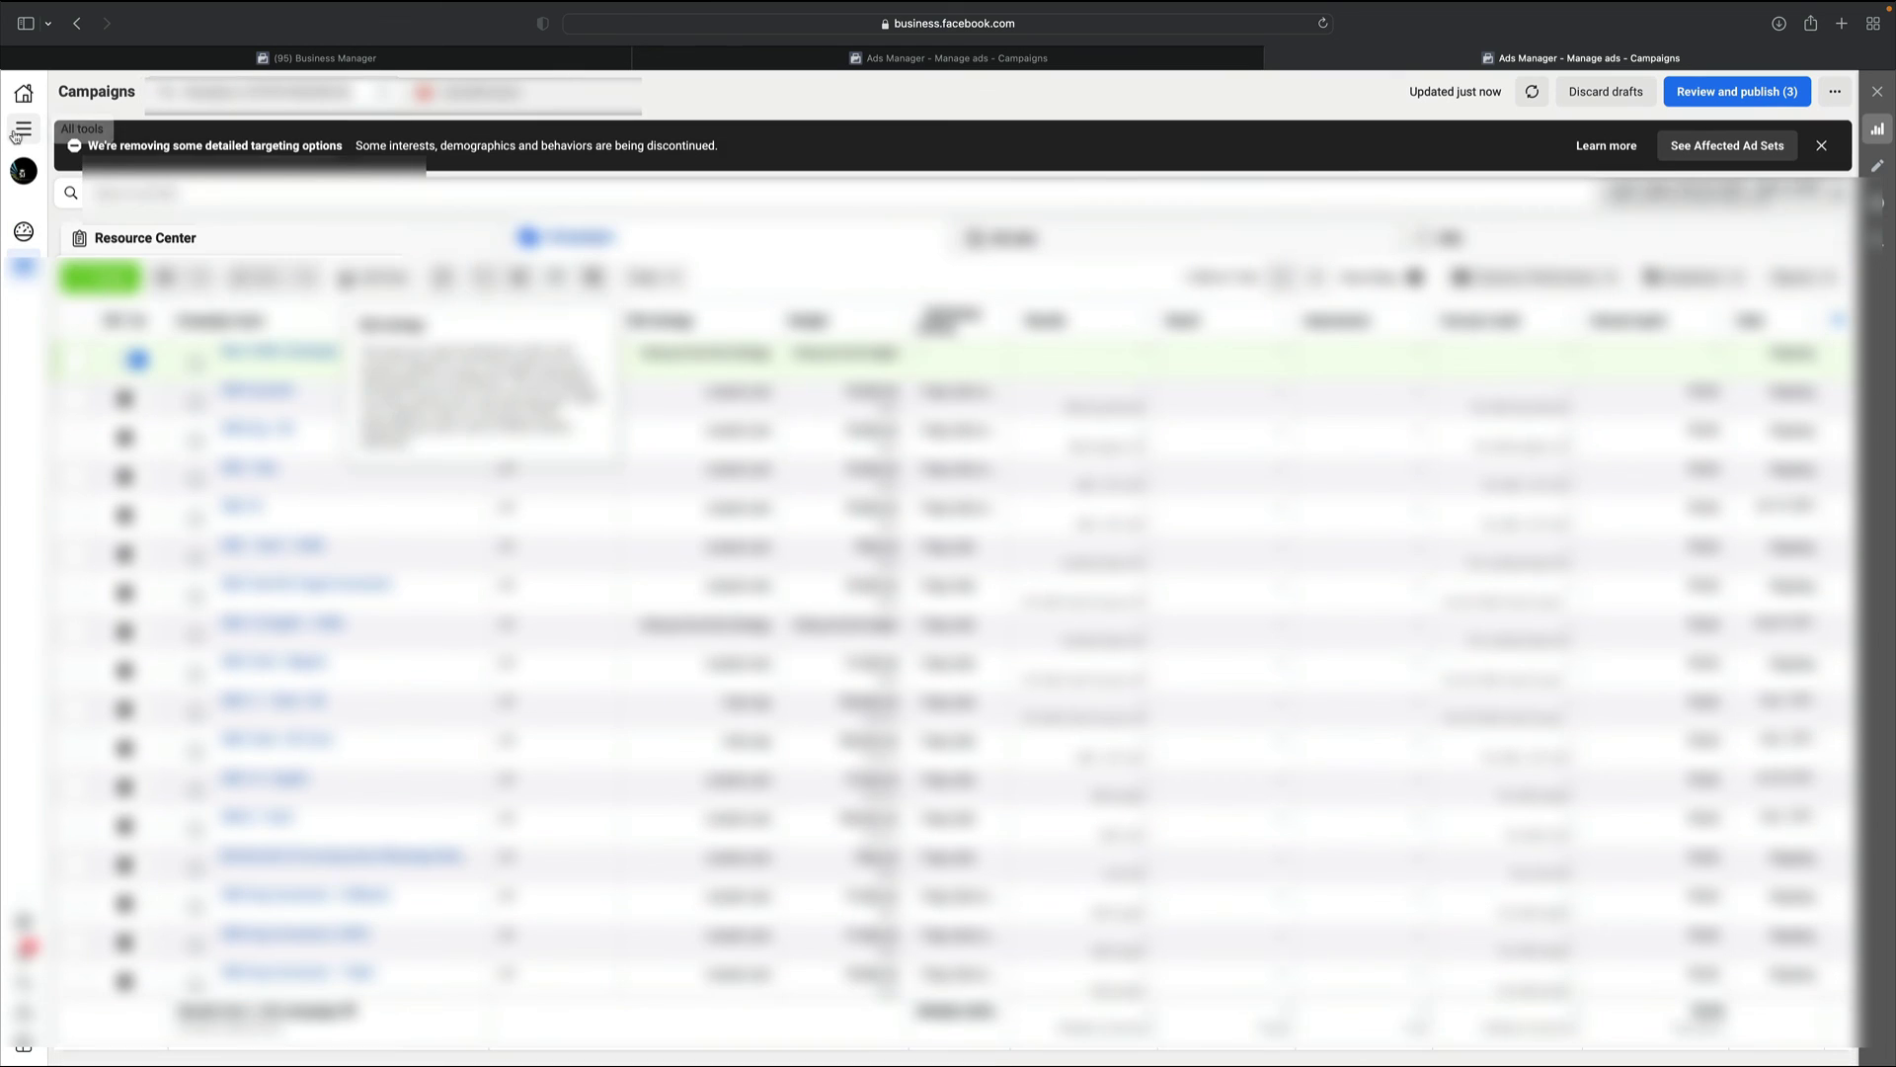
Go through All tools to Billing's payment activity, then open the ad account's Payment Settings
left_click(21, 129)
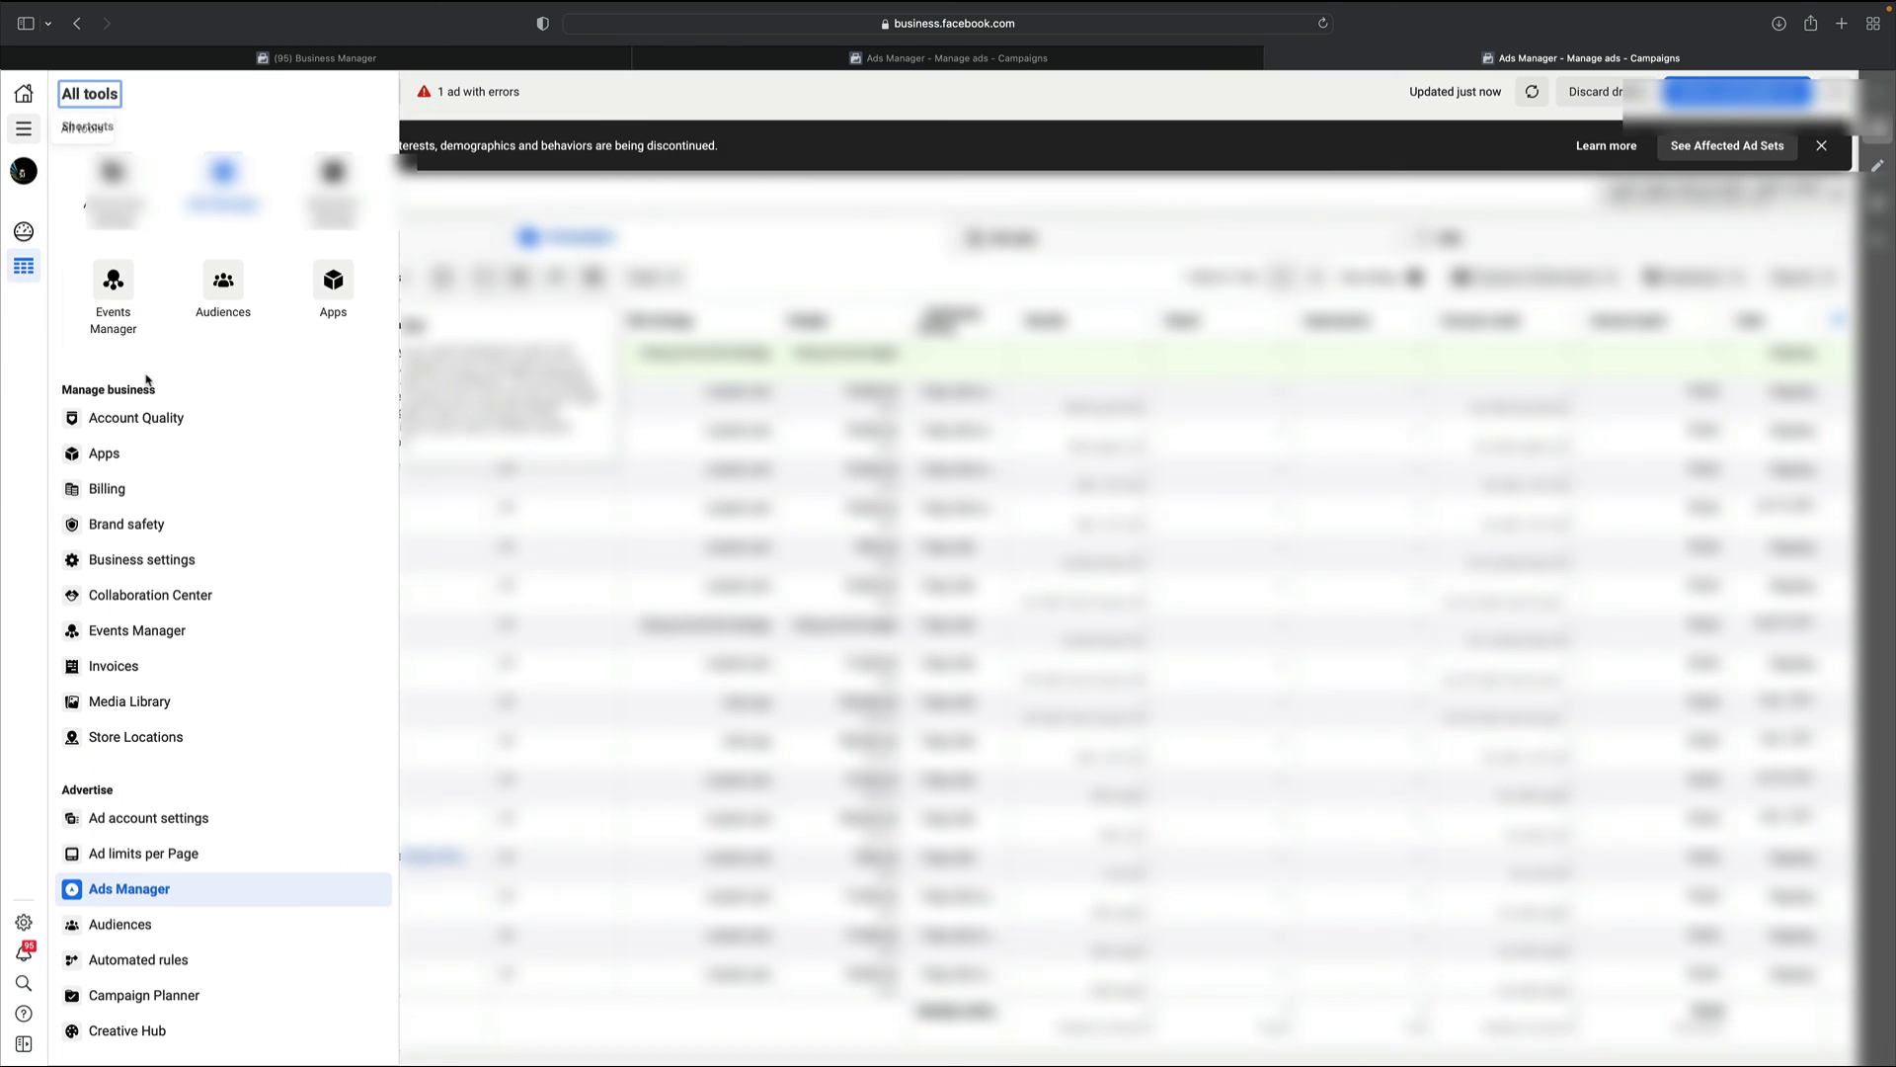
left_click(118, 489)
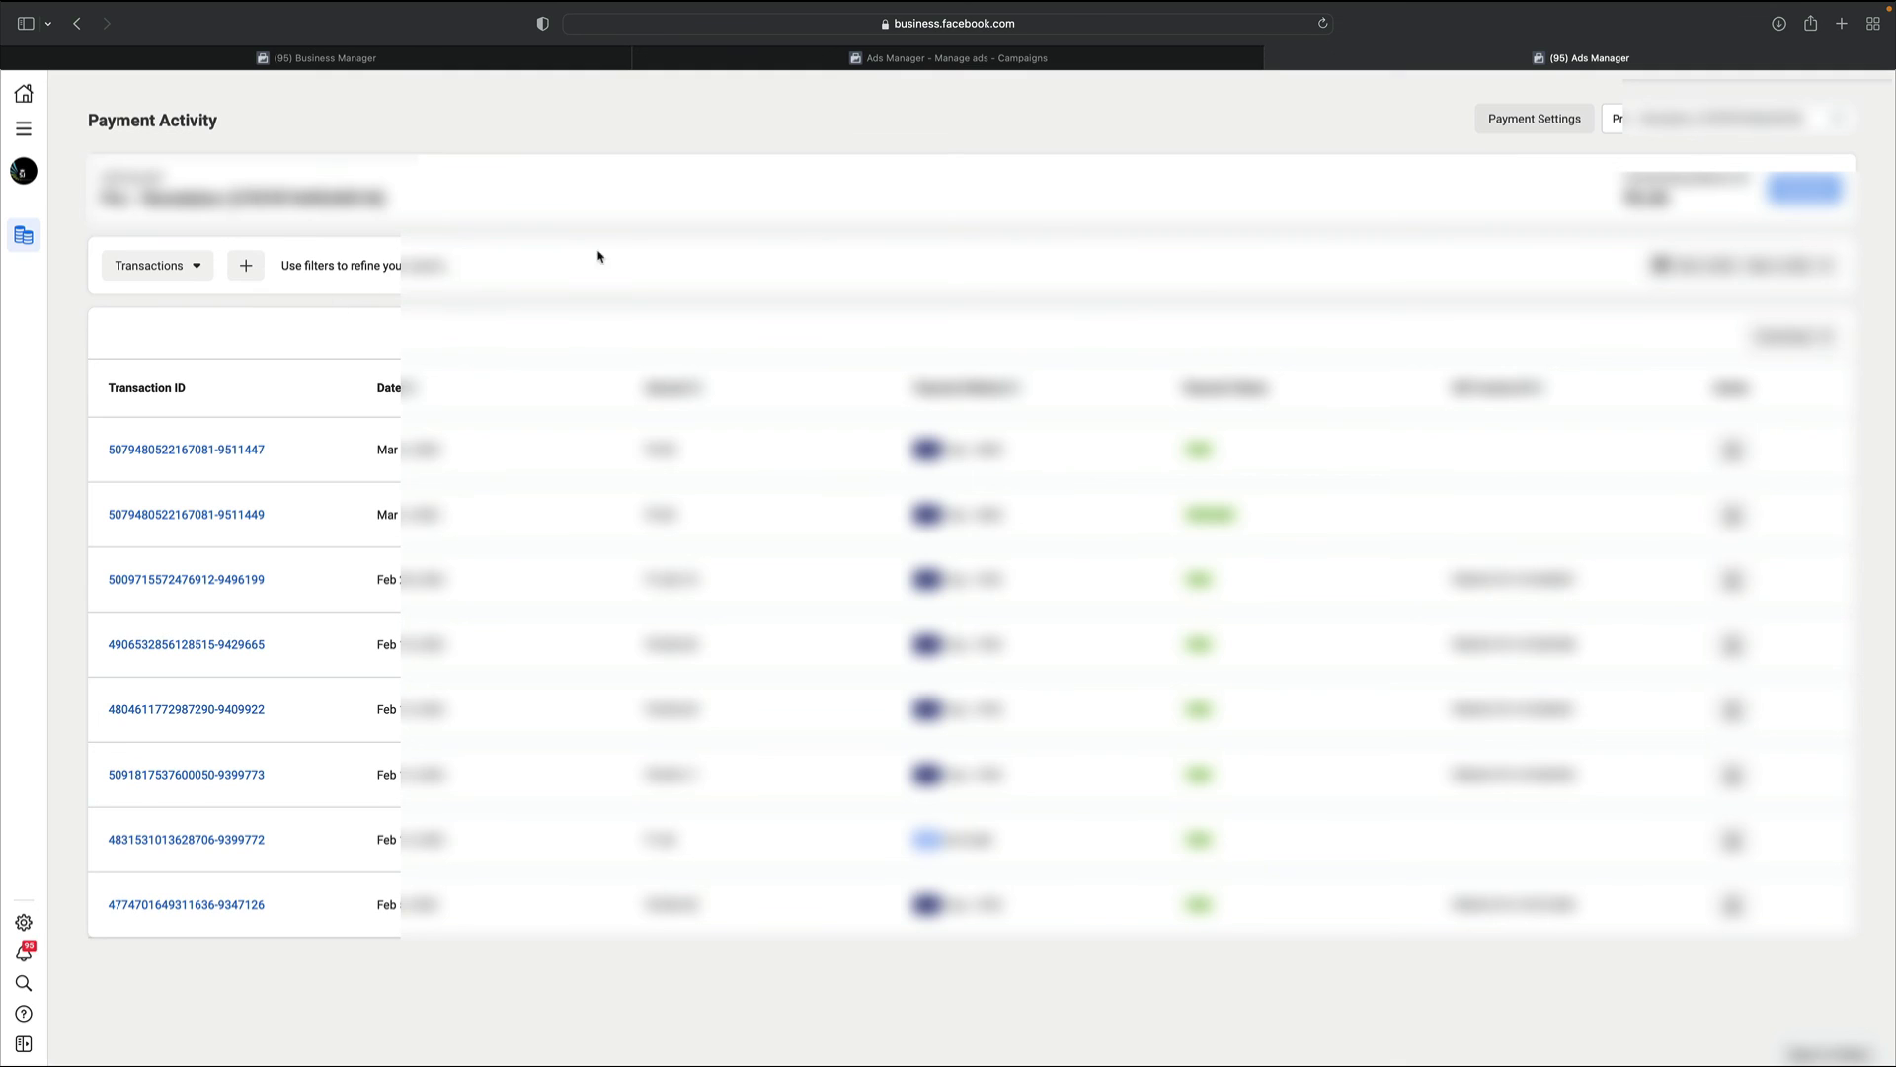
left_click(1511, 119)
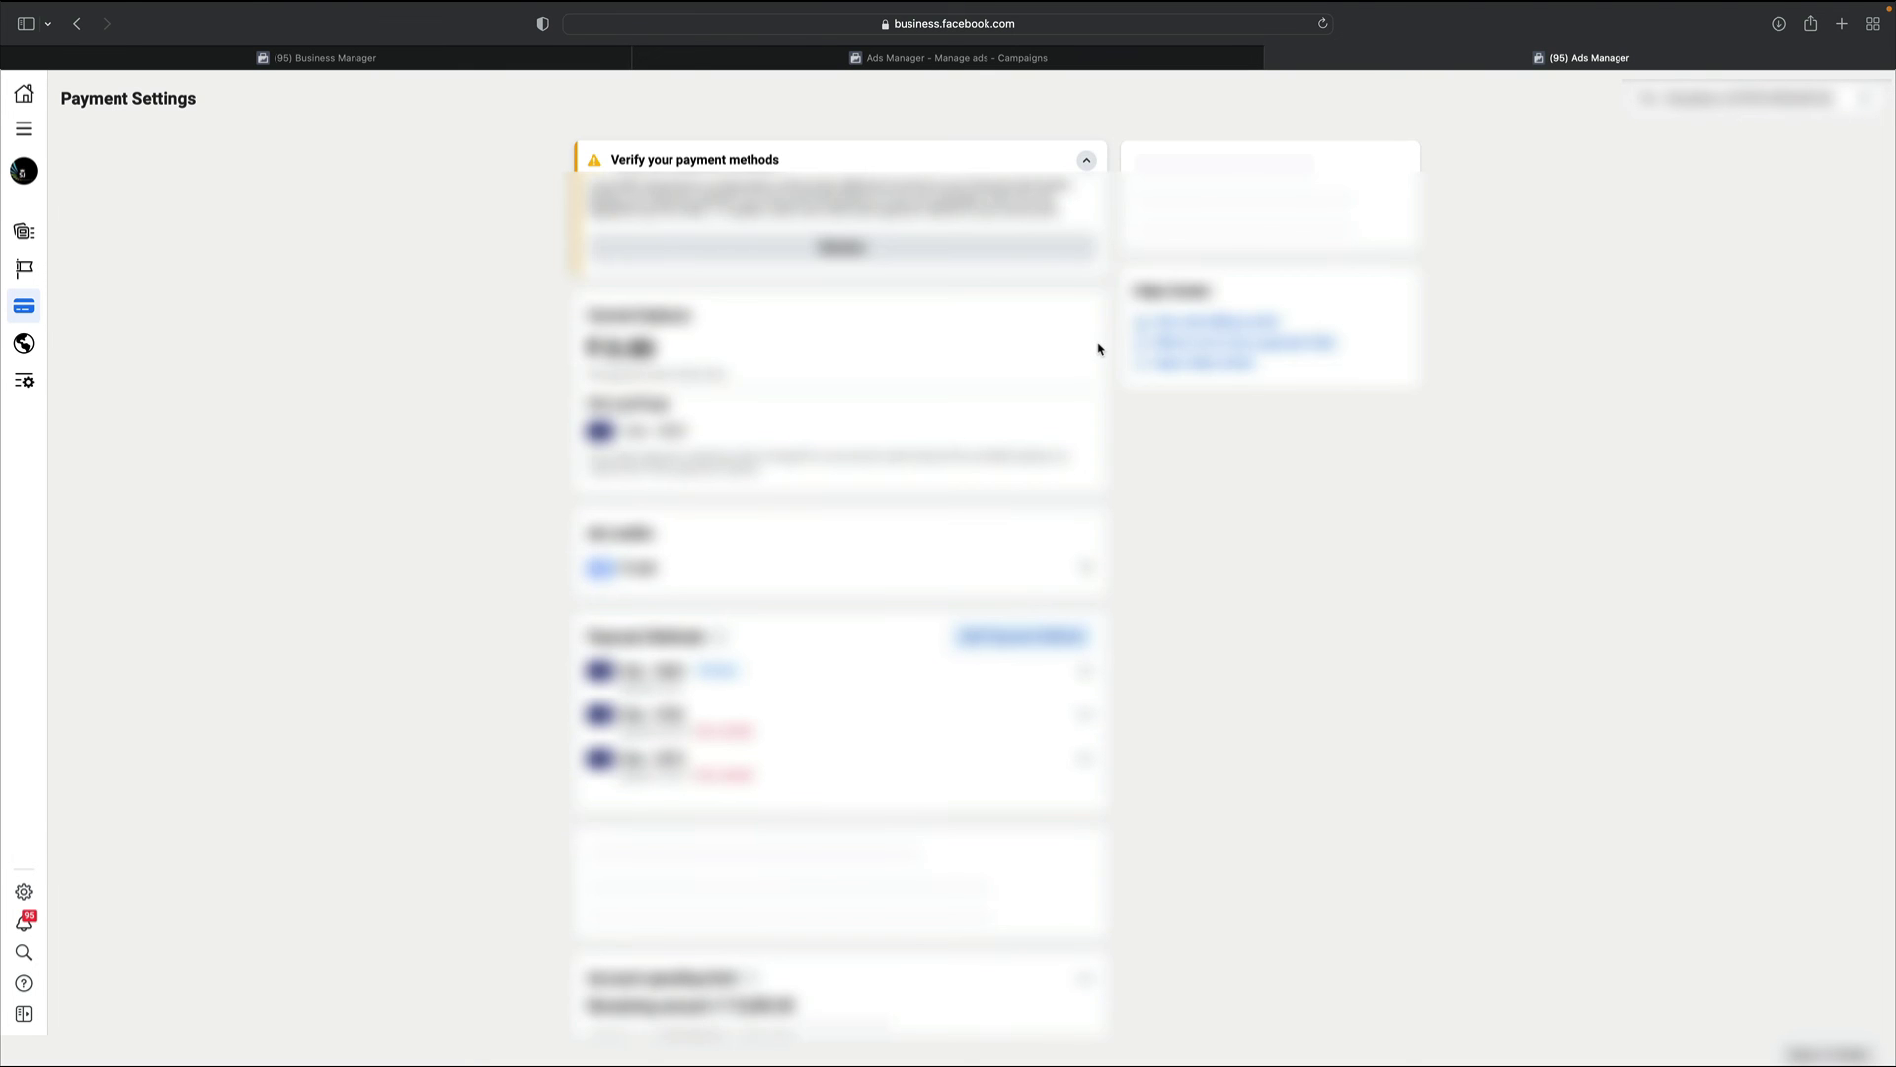
Start adding a new payment method from the Payment methods card in the ad account's Payment Settings
scroll(1009, 375, "down", 5)
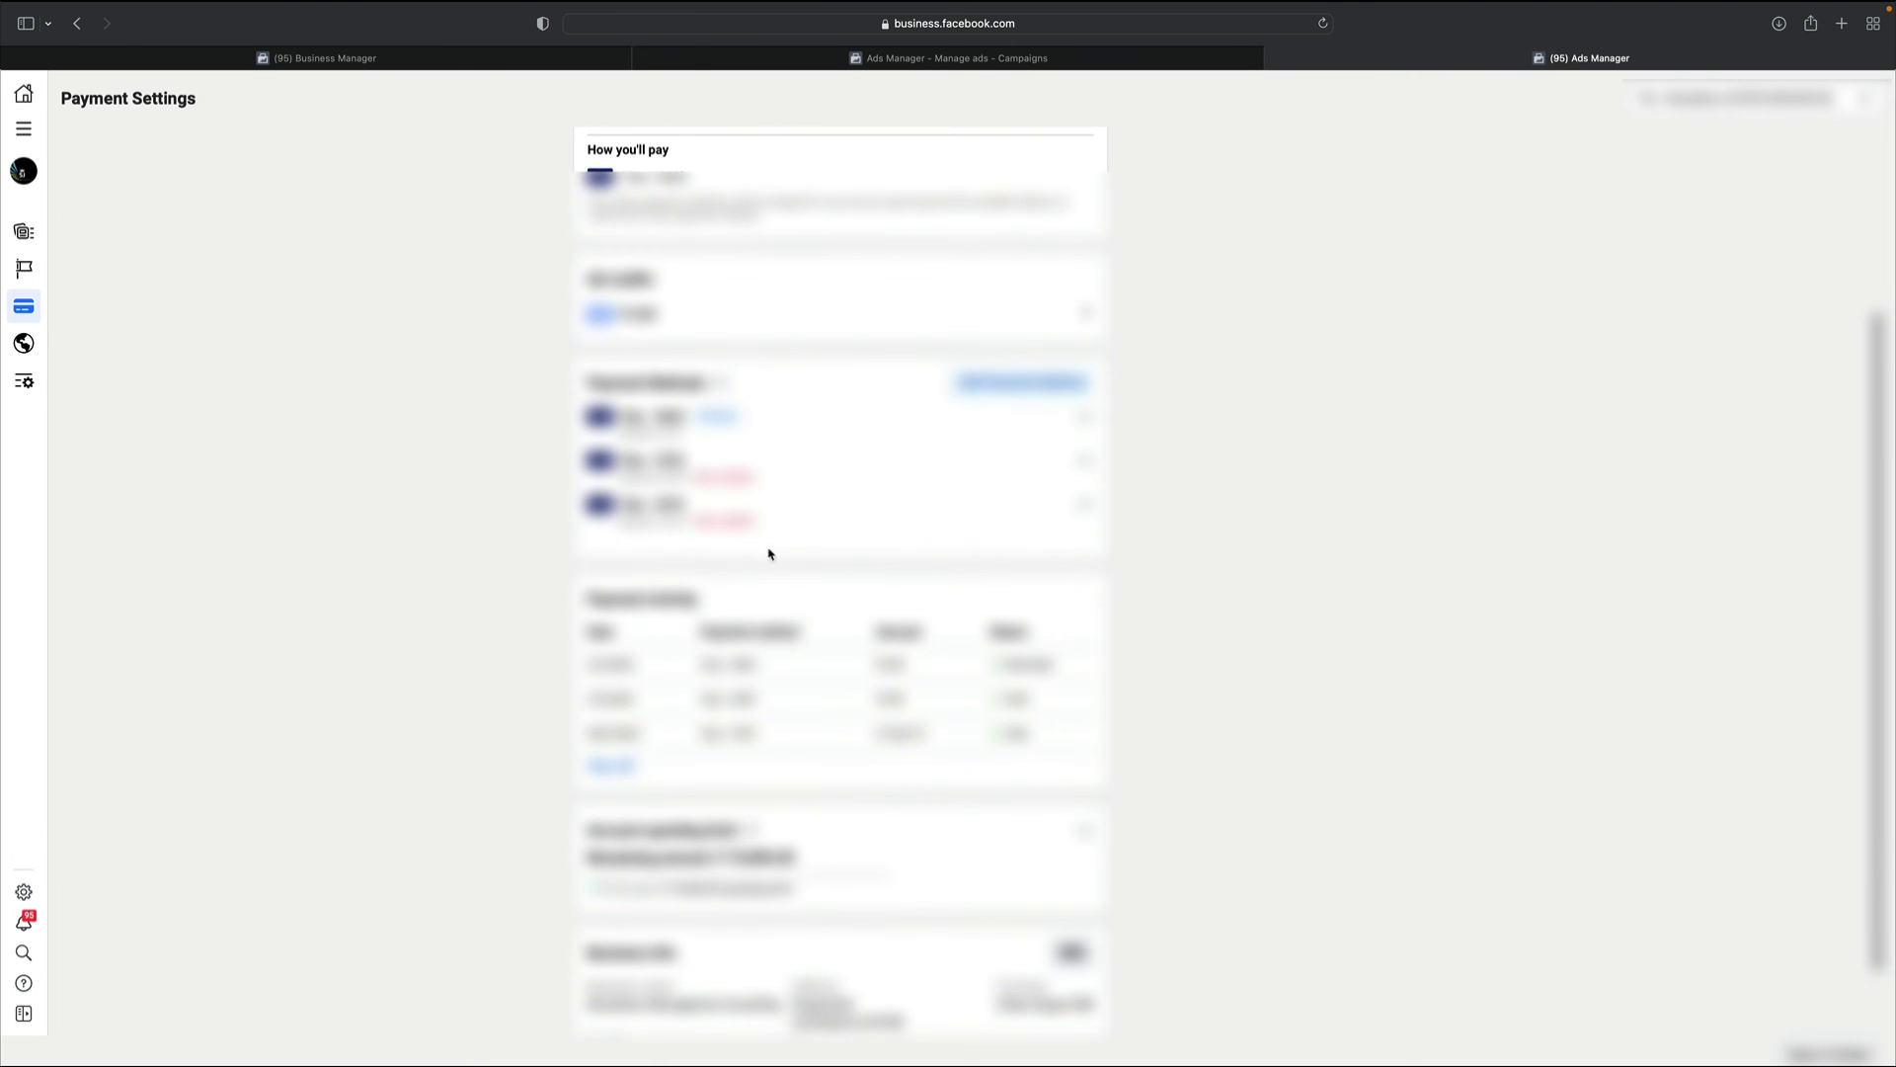
left_click(1018, 384)
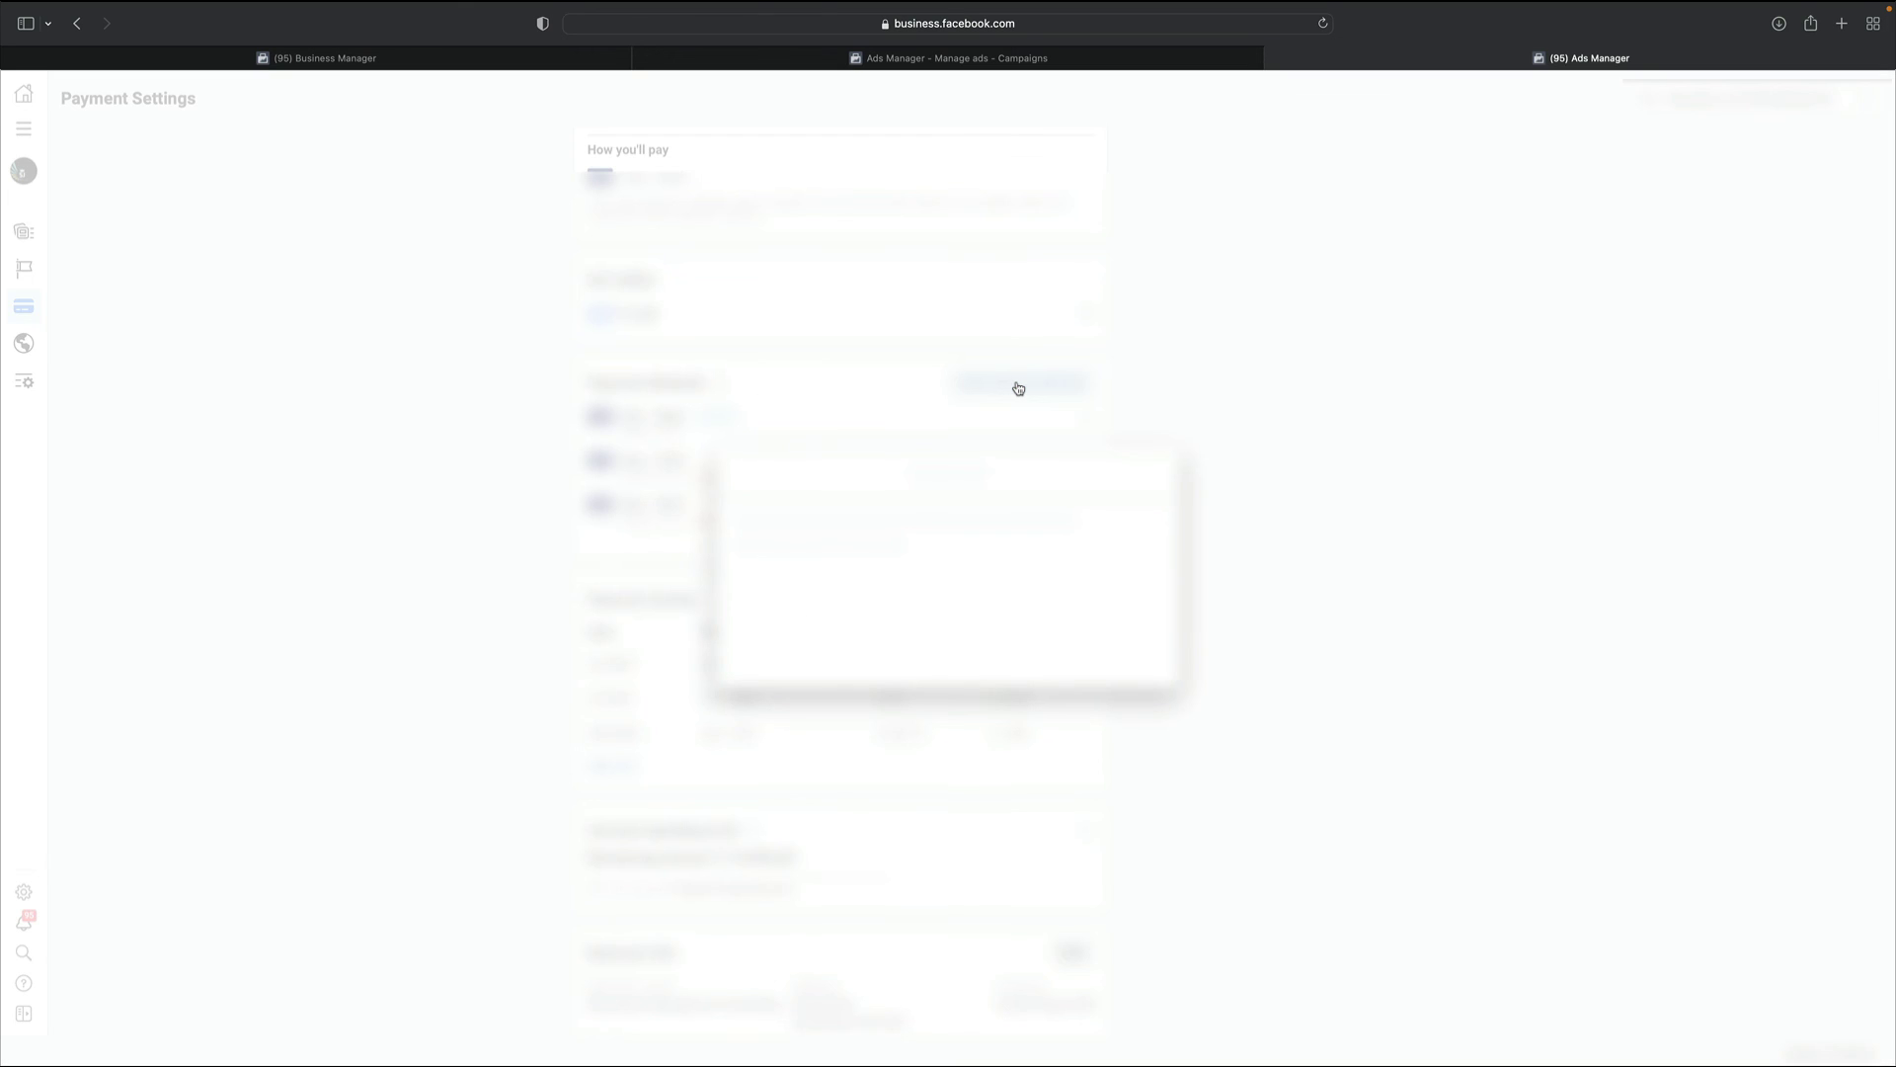